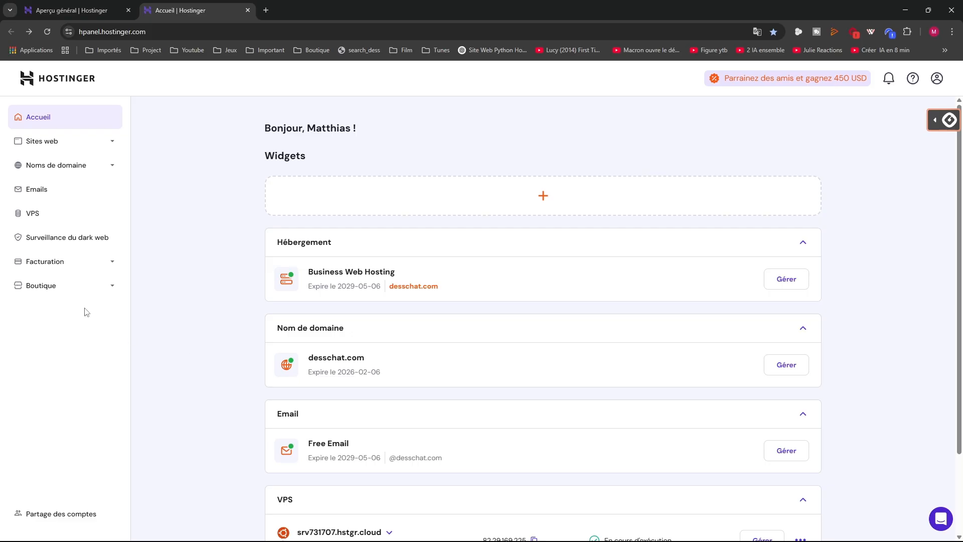
In a new tab, search Google for 'hostinger' and open the hostinger.fr homepage
{"action": "key", "text": "ctrl+t"}
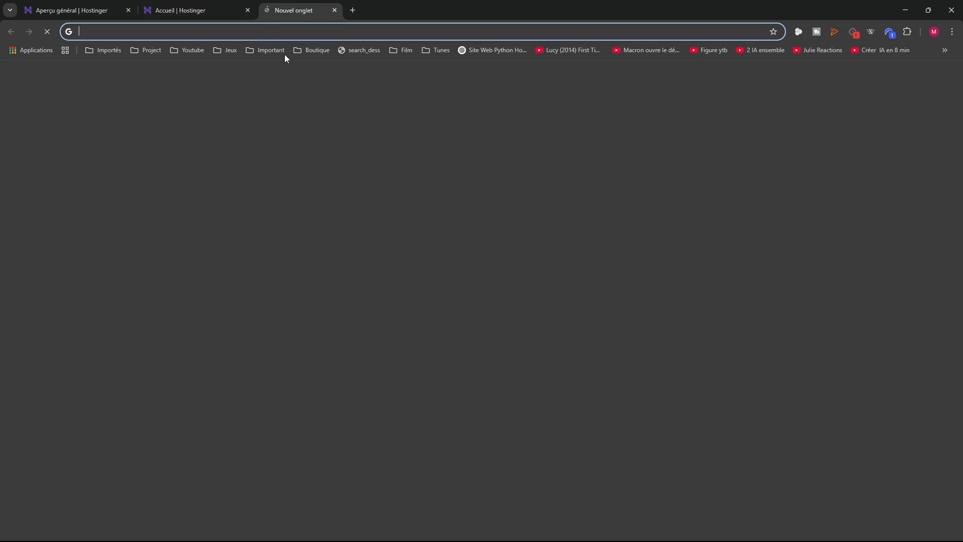
{"action": "left_click", "coordinate": [381, 206]}
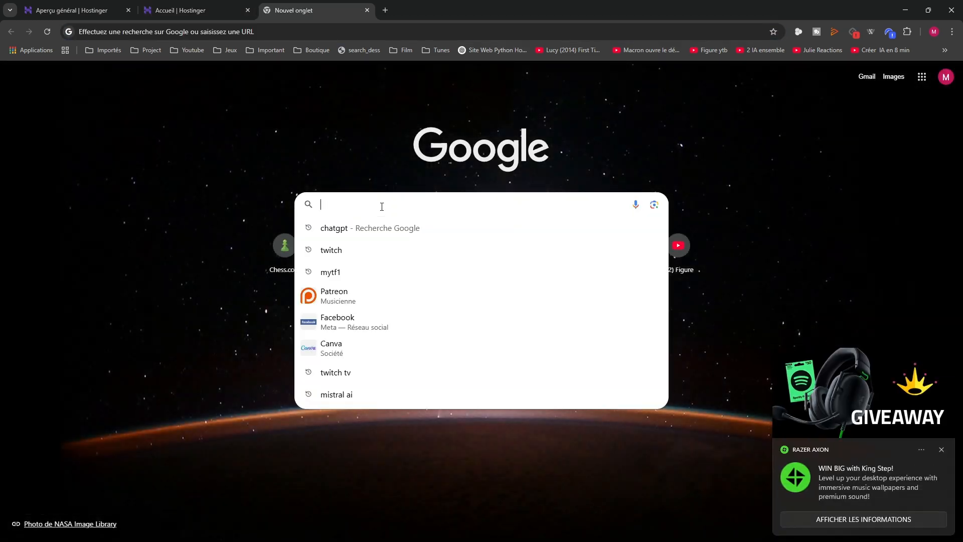
{"action": "type", "text": "host"}
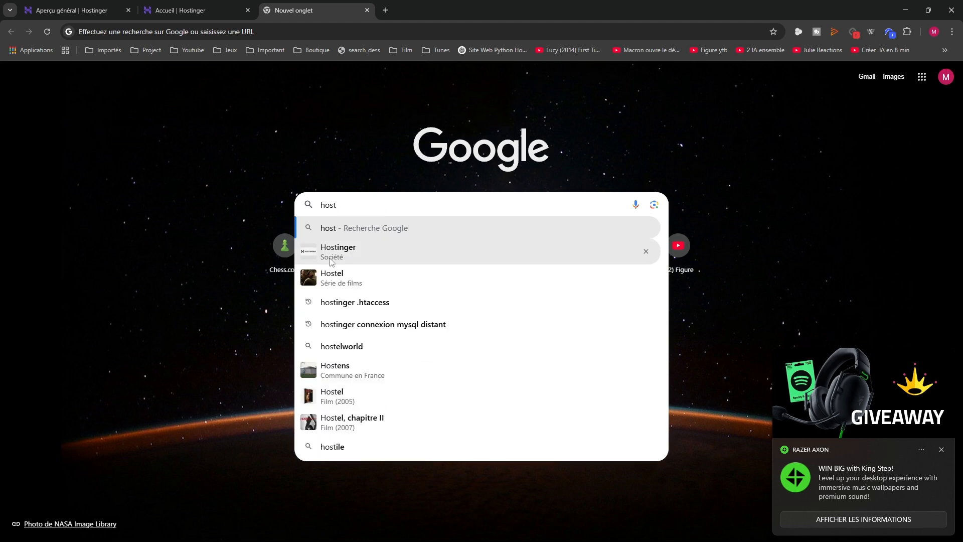
{"action": "left_click", "coordinate": [329, 262]}
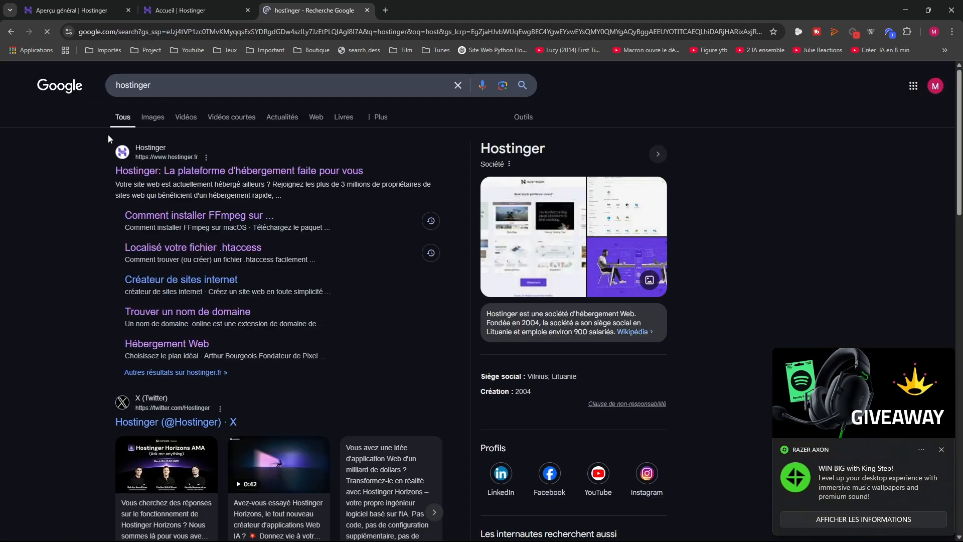
{"action": "left_click", "coordinate": [279, 173]}
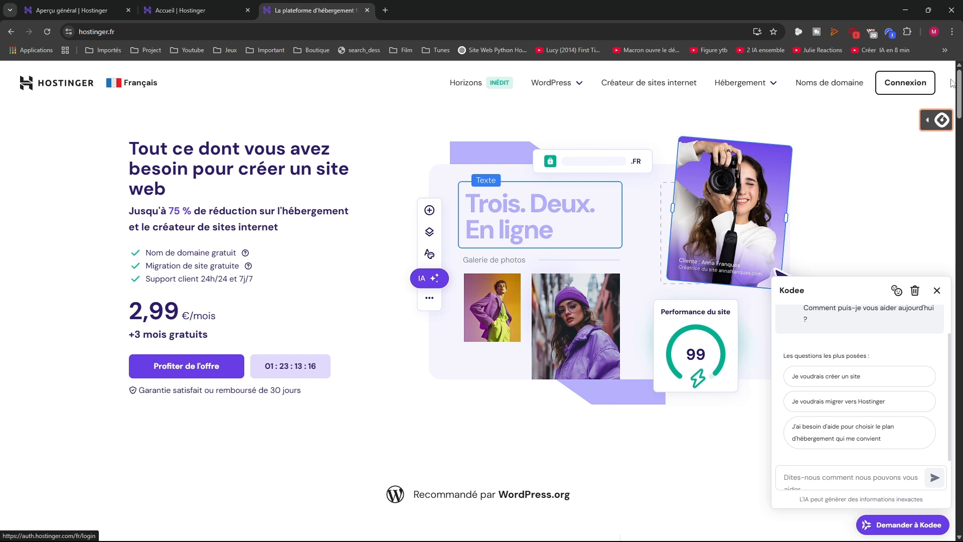
Browse the hosting offers and Horizons page, ending on the 'Créateur de sites internet' page
{"action": "left_click", "coordinate": [722, 89]}
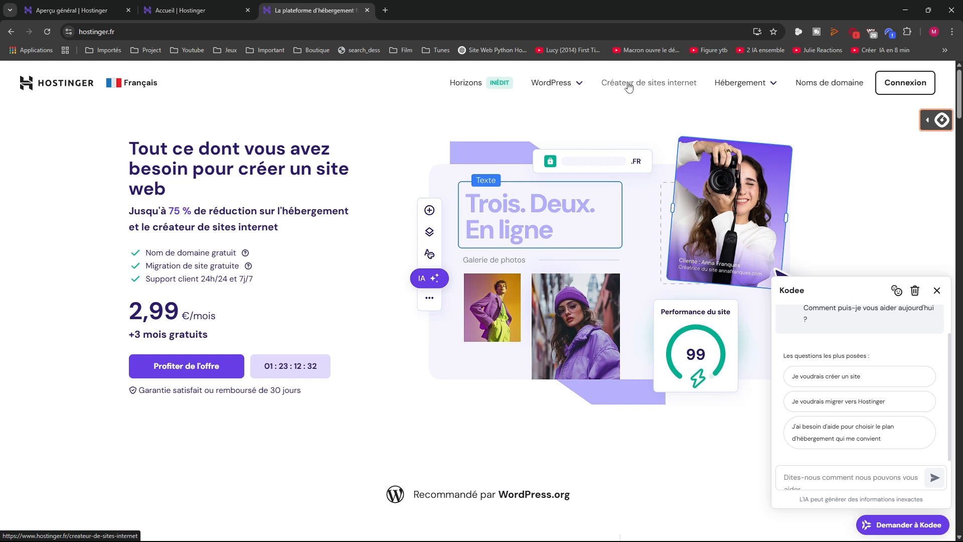
{"action": "mouse_move", "coordinate": [575, 87]}
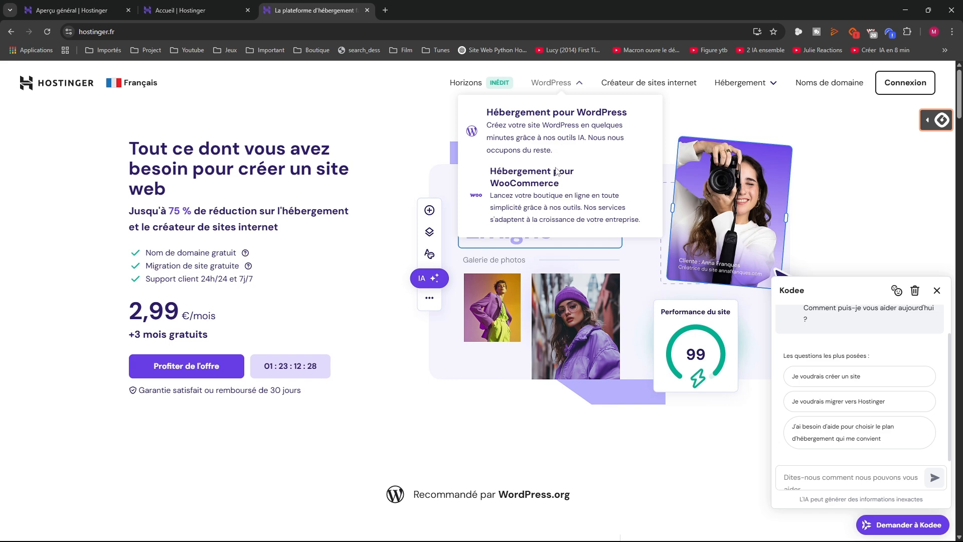
{"action": "left_click", "coordinate": [465, 82]}
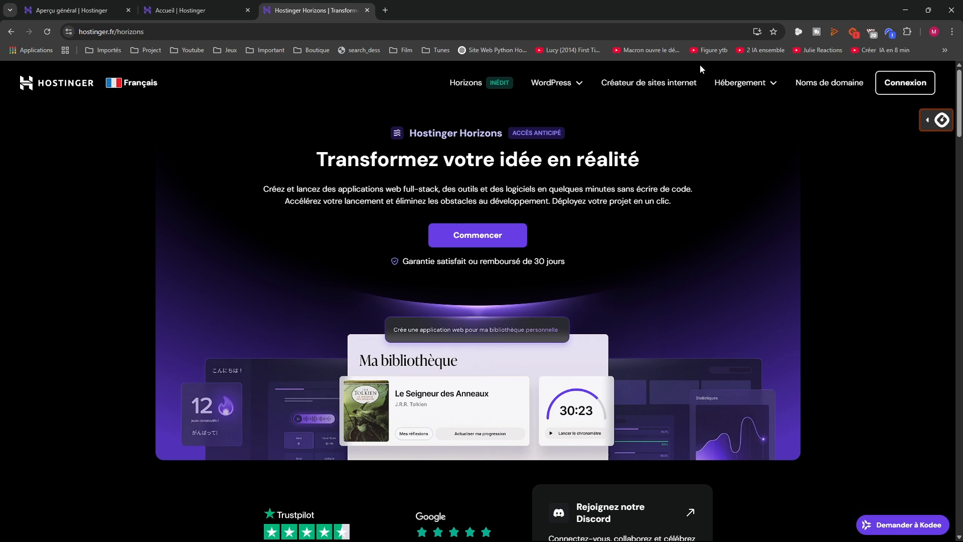
{"action": "left_click", "coordinate": [654, 85]}
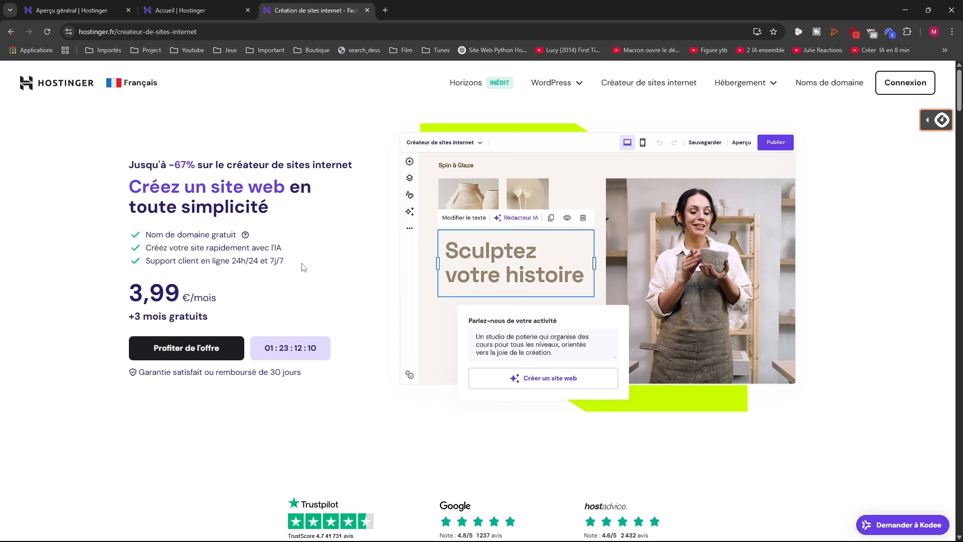
Go to the website builder pricing plans and select the Plus plan for checkout
{"action": "left_click", "coordinate": [736, 88]}
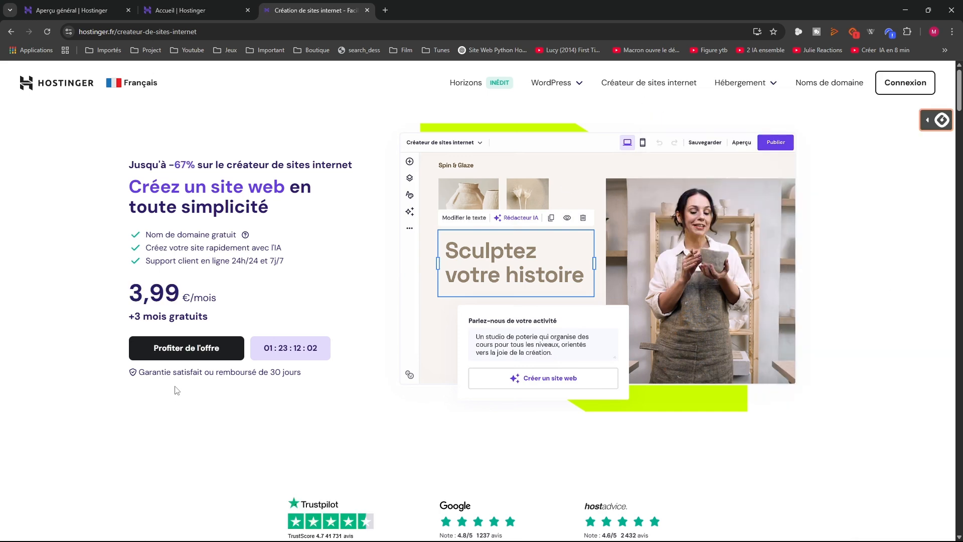
{"action": "left_click", "coordinate": [208, 356]}
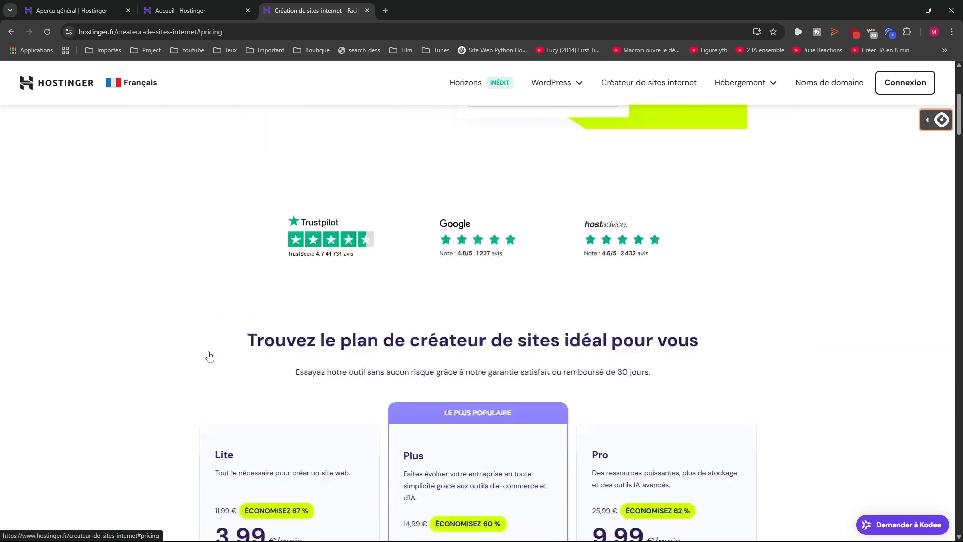
{"action": "scroll", "coordinate": [300, 371], "scroll_direction": "down", "scroll_amount": 2}
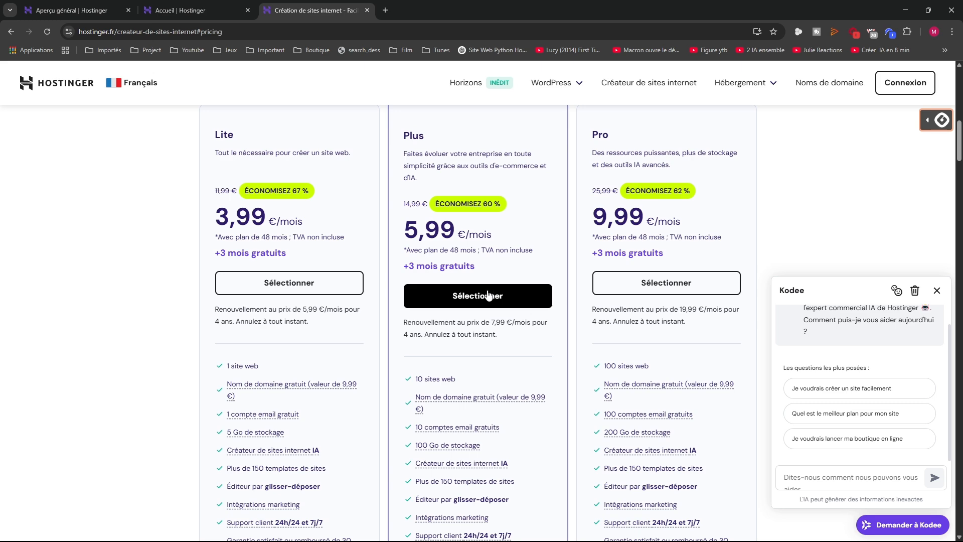
{"action": "left_click", "coordinate": [481, 295]}
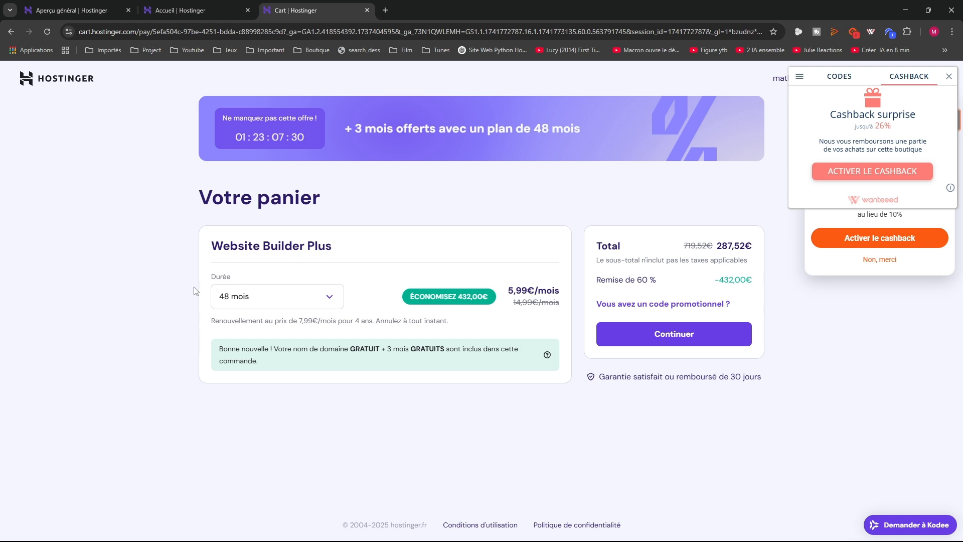
Compare the cart totals for 1, 12 and 24 months, returning to 48 months
{"action": "left_click", "coordinate": [248, 298]}
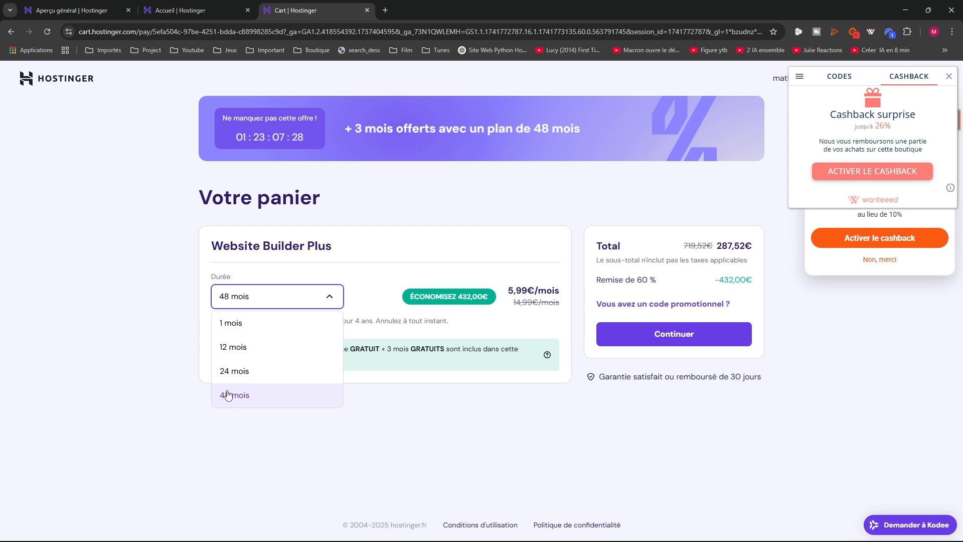
{"action": "left_click", "coordinate": [231, 335]}
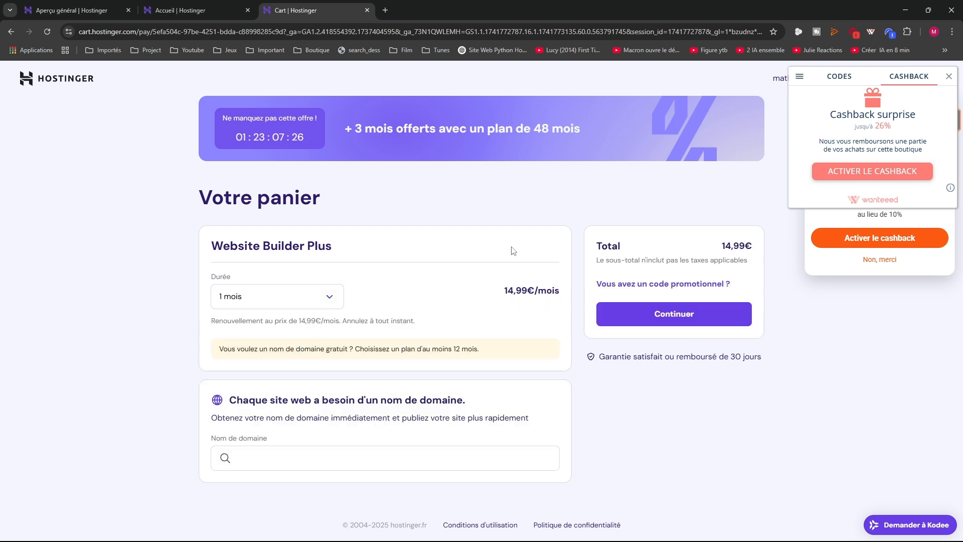
{"action": "left_click", "coordinate": [271, 297]}
{"action": "left_click", "coordinate": [247, 347]}
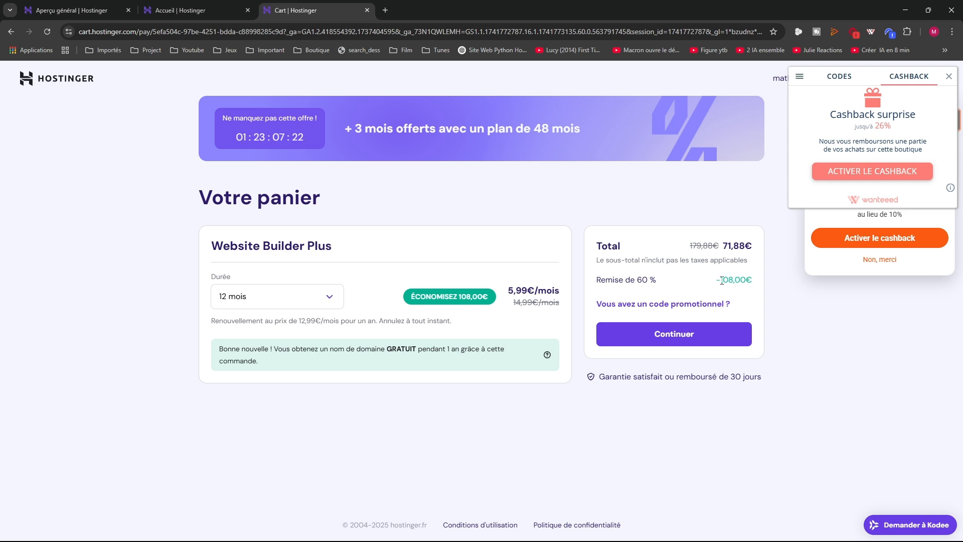
{"action": "left_click", "coordinate": [321, 297]}
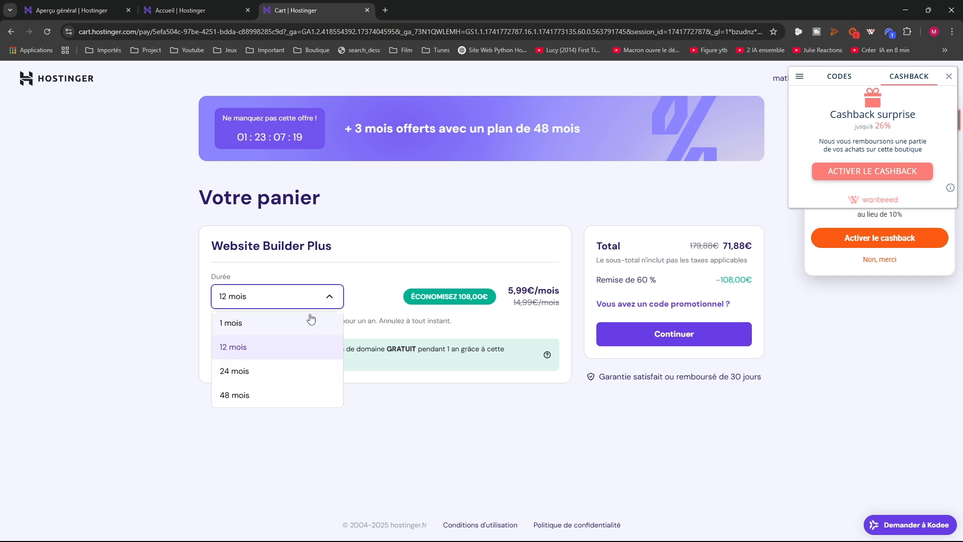
{"action": "left_click", "coordinate": [281, 366]}
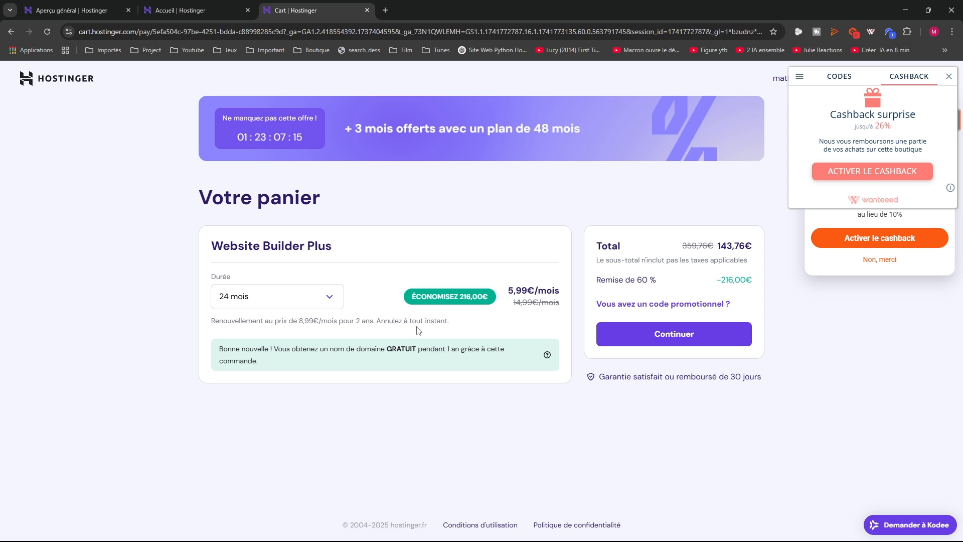
{"action": "left_click", "coordinate": [259, 303]}
{"action": "left_click", "coordinate": [248, 392]}
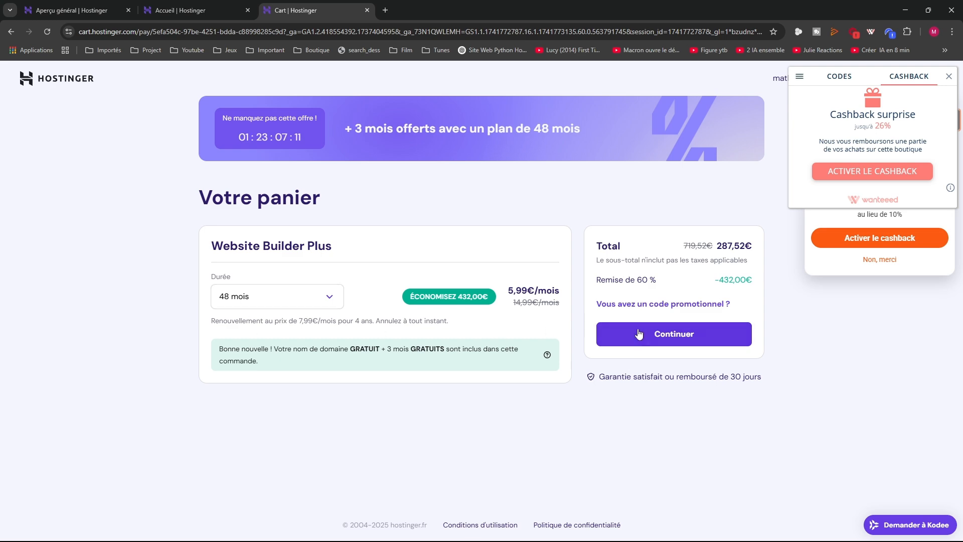
Dismiss the cashback offer and close the Références and cart tabs
{"action": "left_click", "coordinate": [181, 7]}
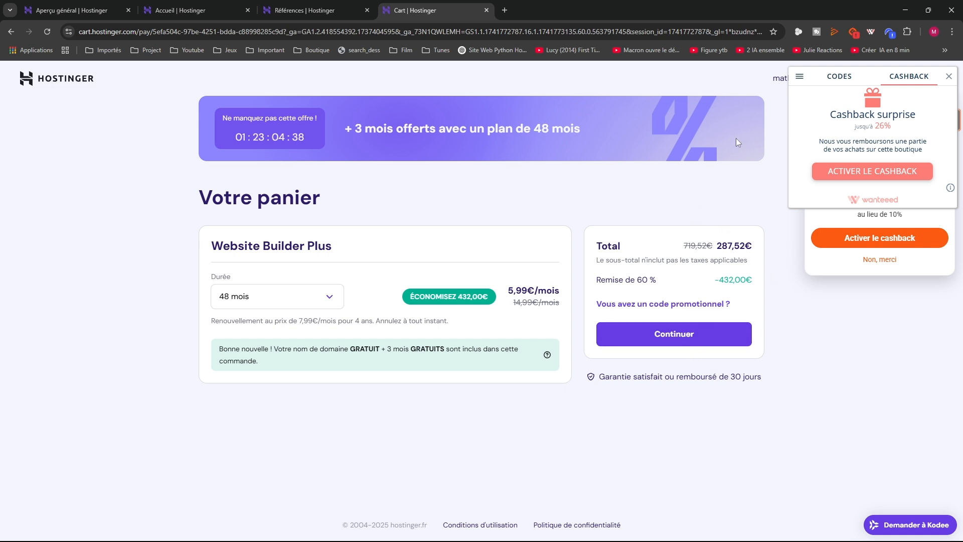
{"action": "left_click", "coordinate": [948, 76]}
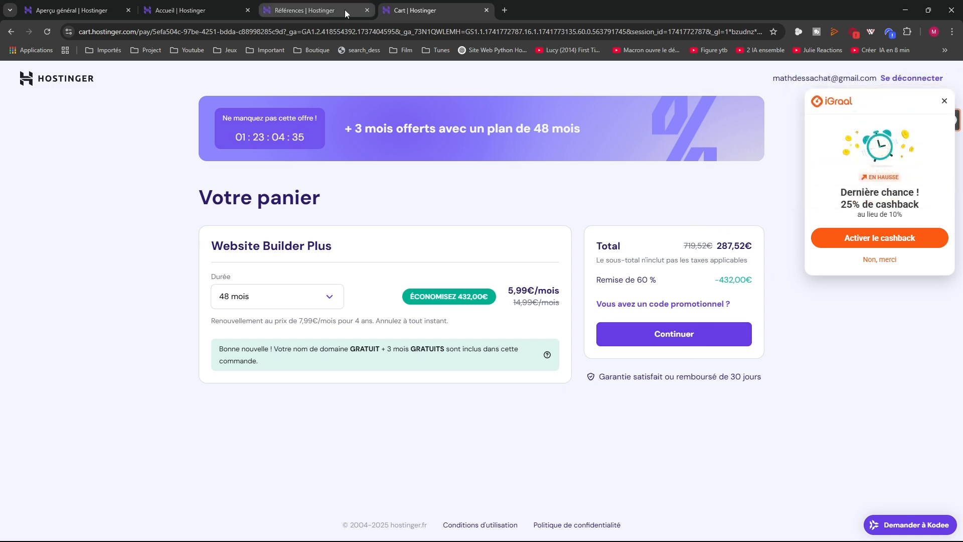
{"action": "left_click", "coordinate": [365, 11]}
{"action": "left_click", "coordinate": [367, 10]}
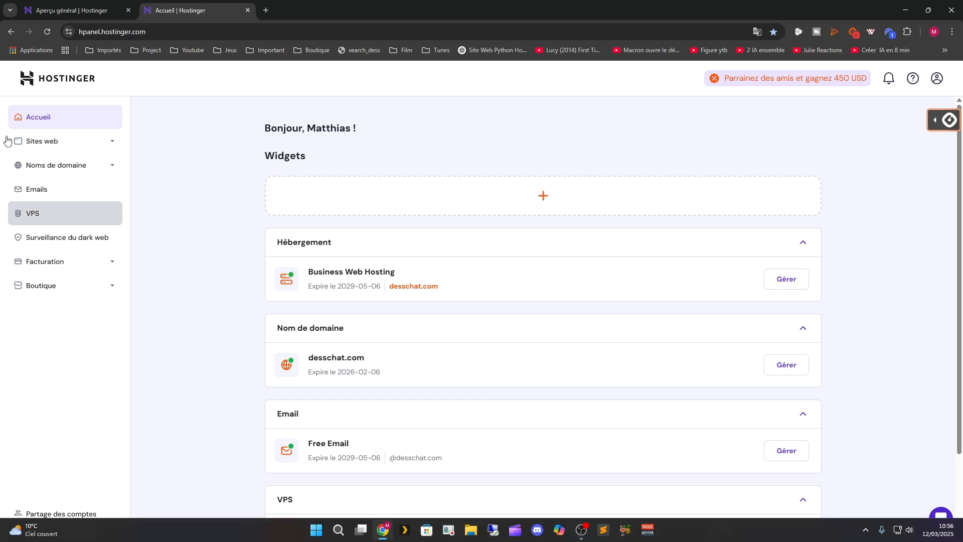
From the Sites web list, add a new site using the Hostinger website builder
{"action": "left_click", "coordinate": [35, 146]}
{"action": "left_click", "coordinate": [44, 166]}
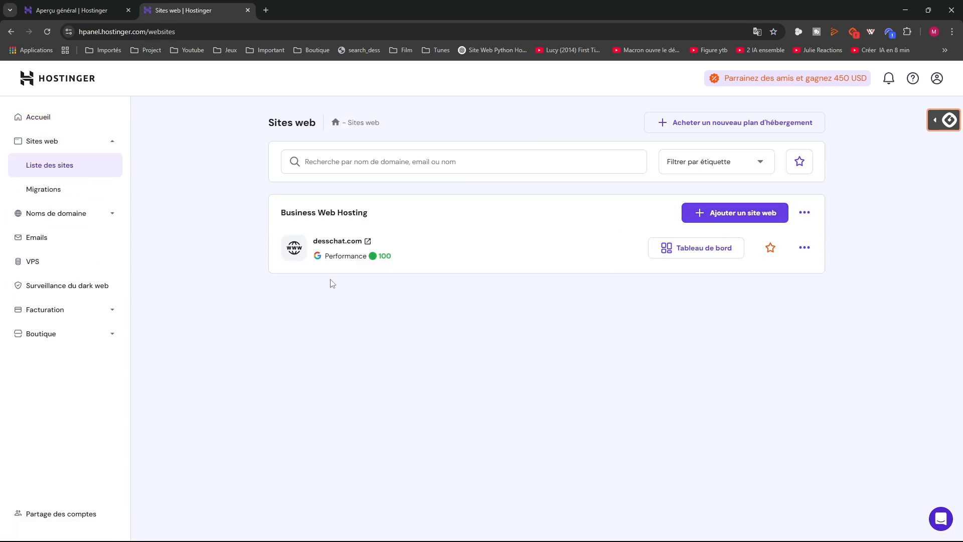
{"action": "left_click", "coordinate": [739, 211]}
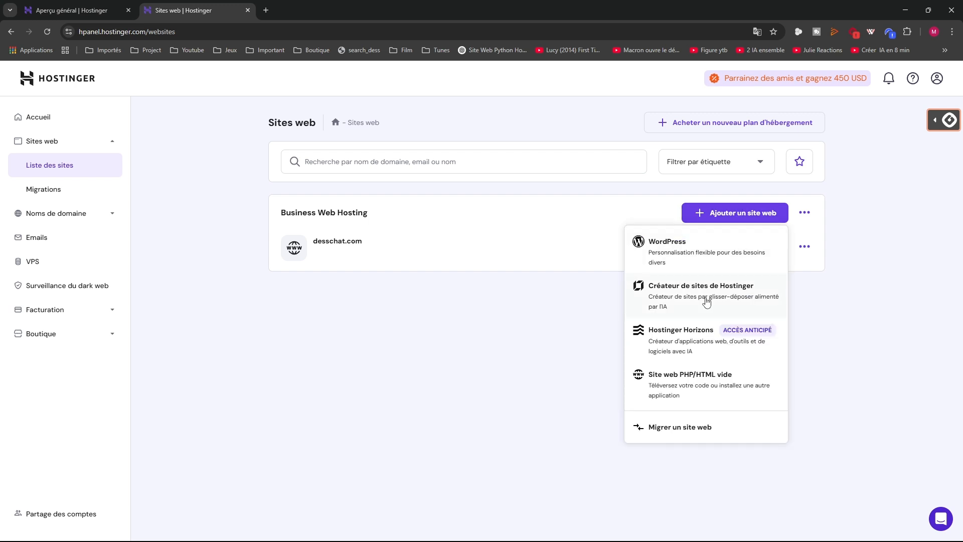
{"action": "left_click", "coordinate": [687, 297]}
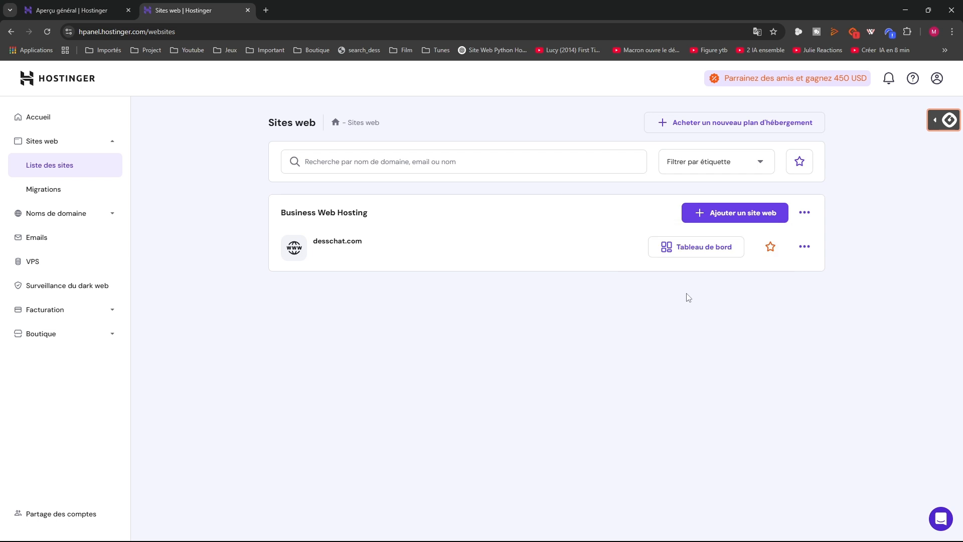
{"action": "left_click", "coordinate": [701, 215]}
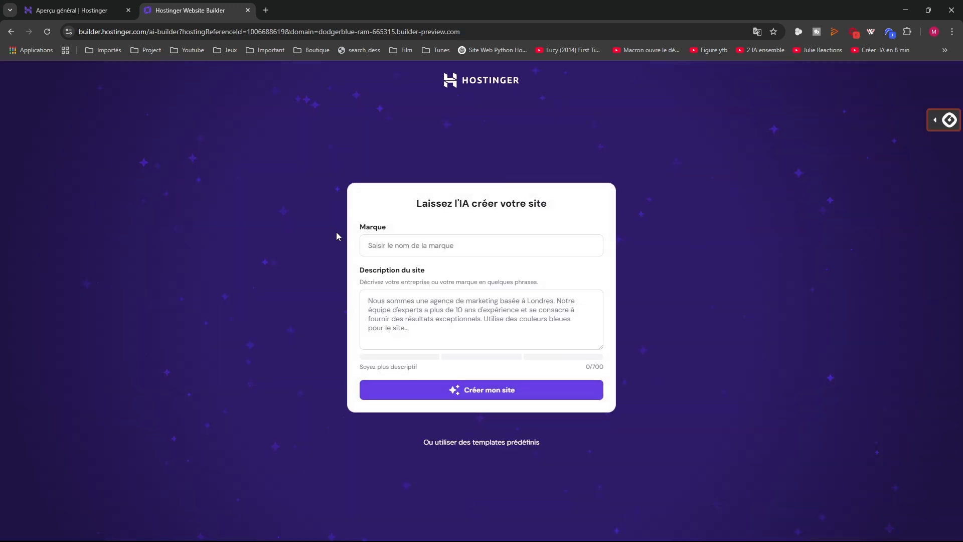
{"action": "left_click", "coordinate": [421, 243]}
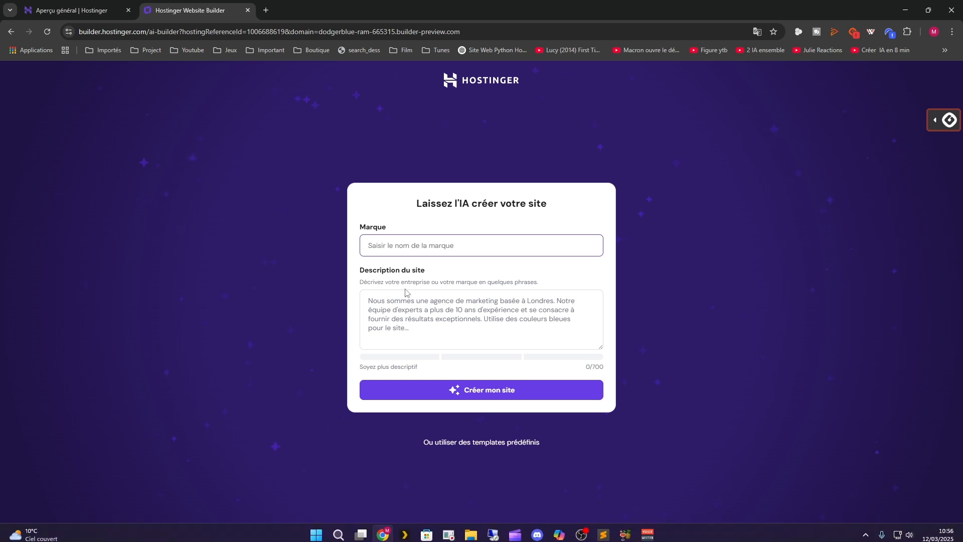
Enter brand 'Créer-son-IA' and a description on AI robots and tools (chatgpt, mistral, gemini), then generate
{"action": "left_click", "coordinate": [390, 250]}
{"action": "type", "text": "Créer-son-IA"}
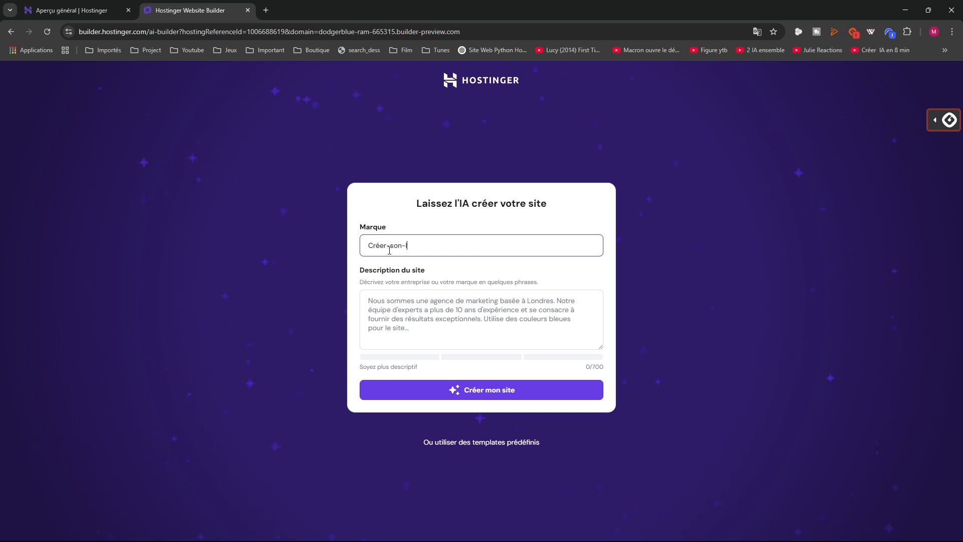
{"action": "left_click", "coordinate": [384, 303]}
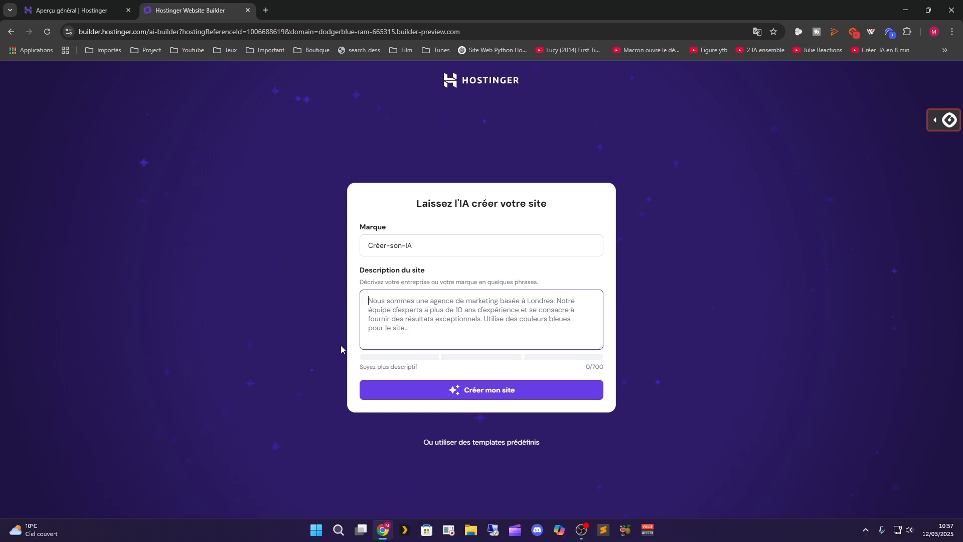
{"action": "type", "text": "c"}
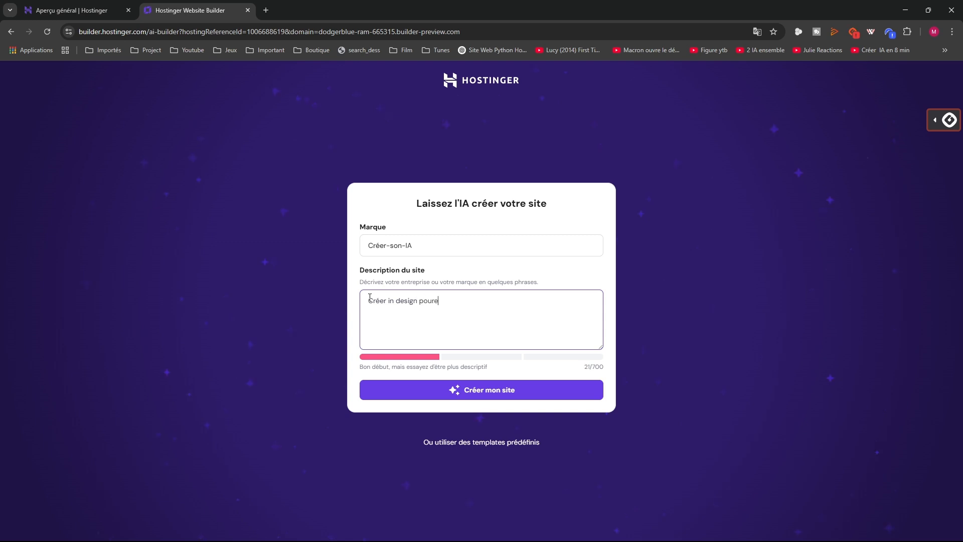
{"action": "key", "text": "BackSpace"}
{"action": "type", "text": "un site sur "}
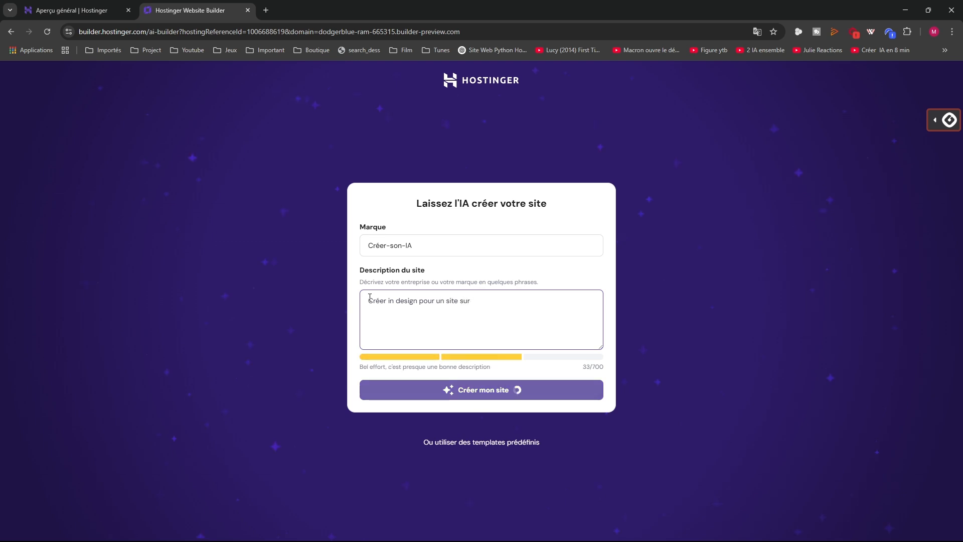
{"action": "type", "text": "l'IA"}
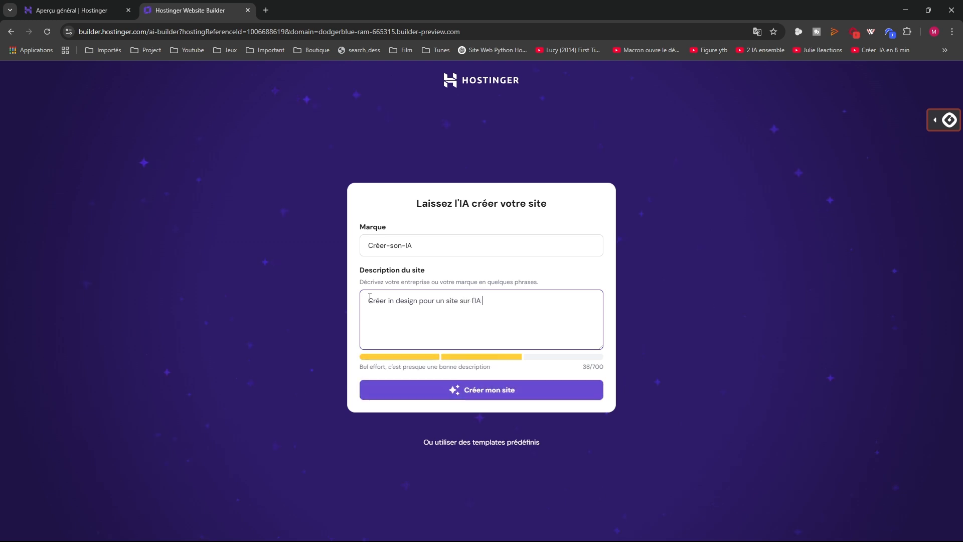
{"action": "type", "text": " avec"}
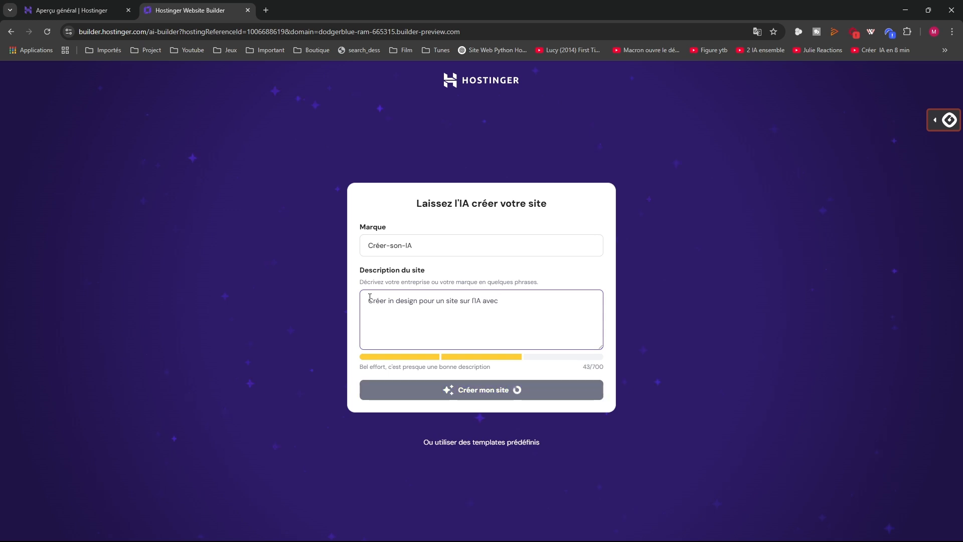
{"action": "type", "text": " des"}
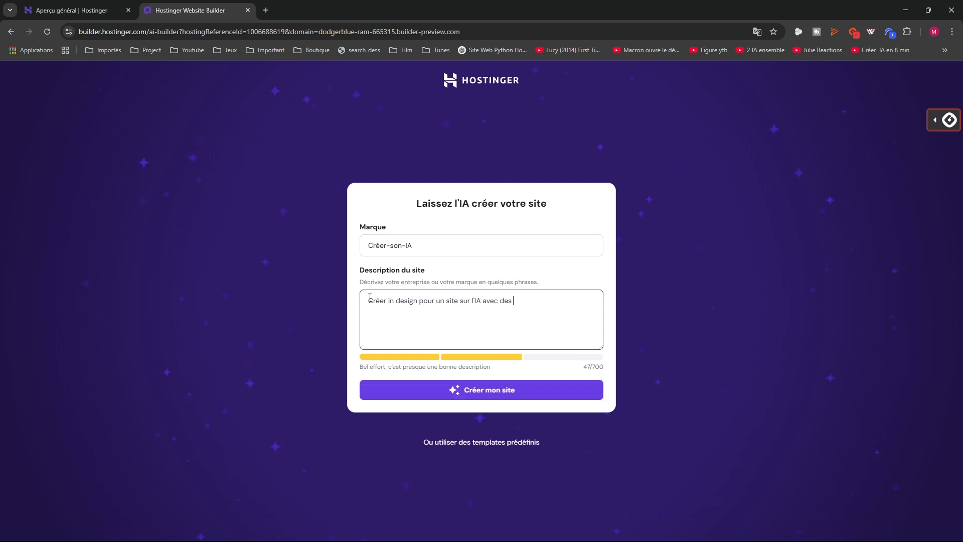
{"action": "type", "text": " robot"}
{"action": "type", "text": " des i"}
{"action": "type", "text": "loge de"}
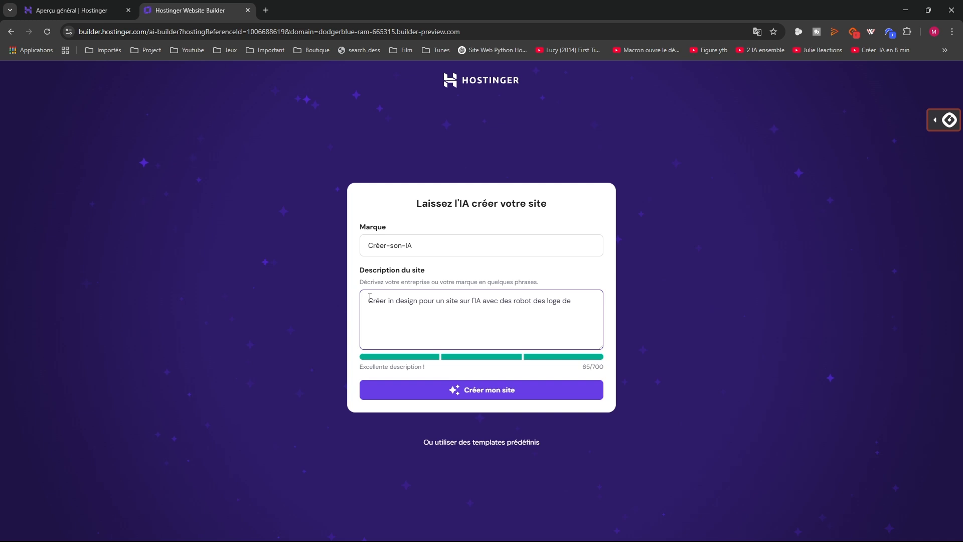
{"action": "key", "text": "BackSpace"}
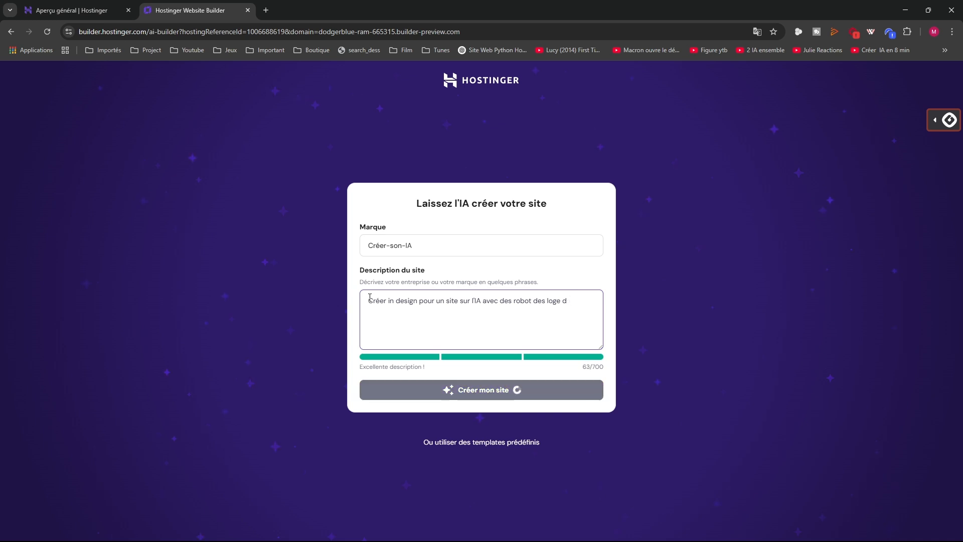
{"action": "key", "text": "Return"}
{"action": "type", "text": "'IA "}
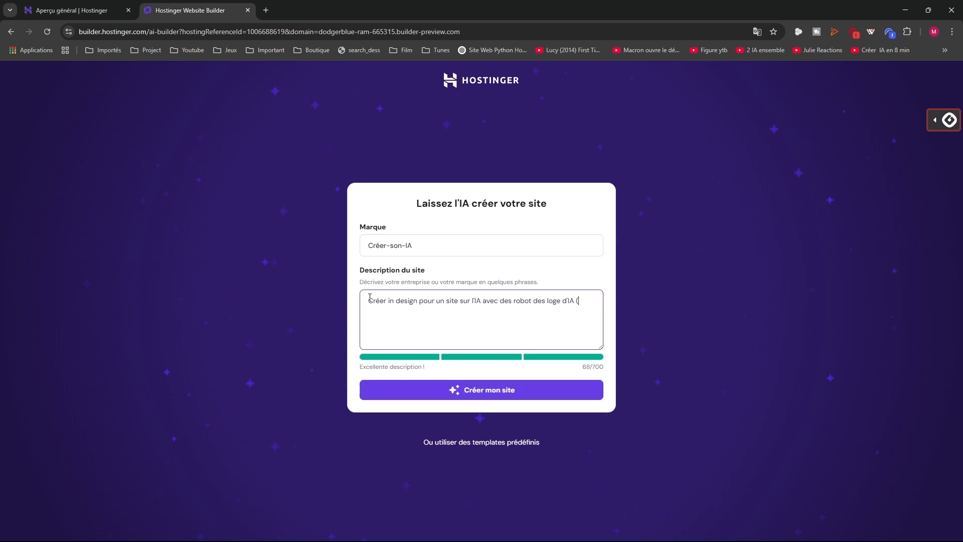
{"action": "type", "text": "("}
{"action": "type", "text": "chatgm"}
{"action": "type", "text": "pt"}
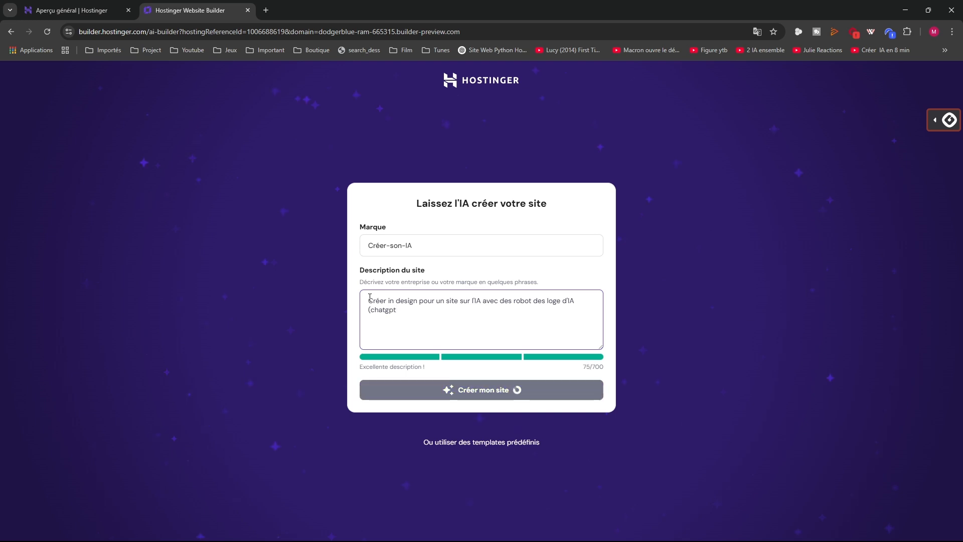
{"action": "type", "text": ", mistral, gem"}
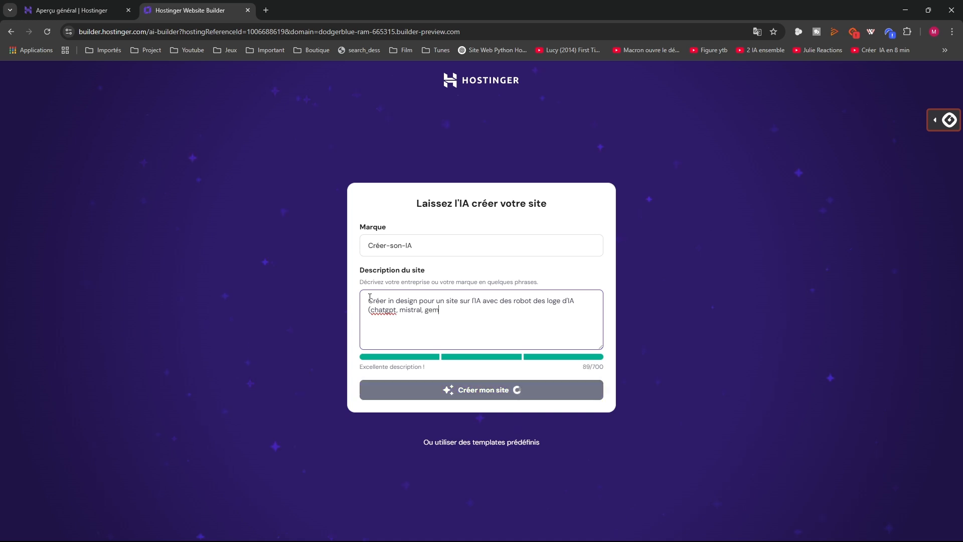
{"action": "type", "text": "ini)."}
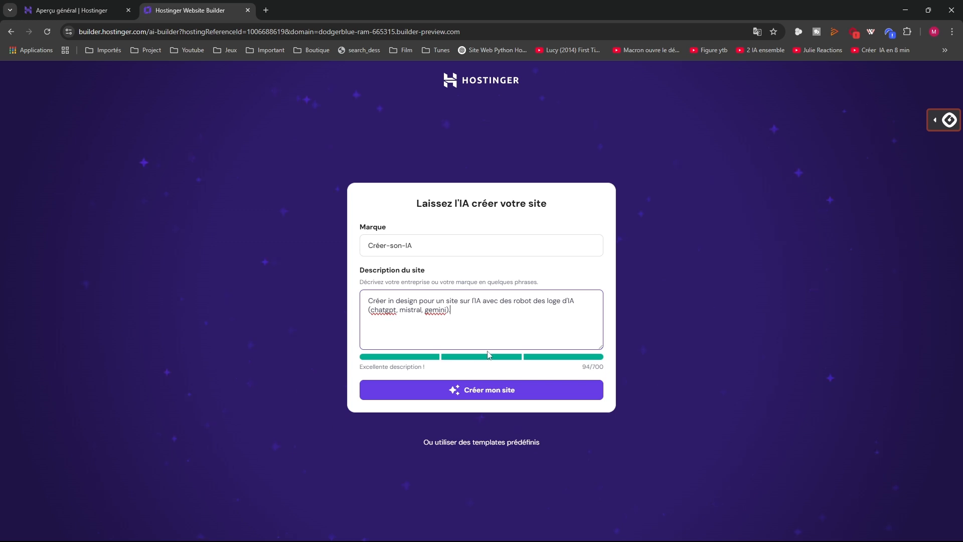
{"action": "left_click", "coordinate": [473, 393]}
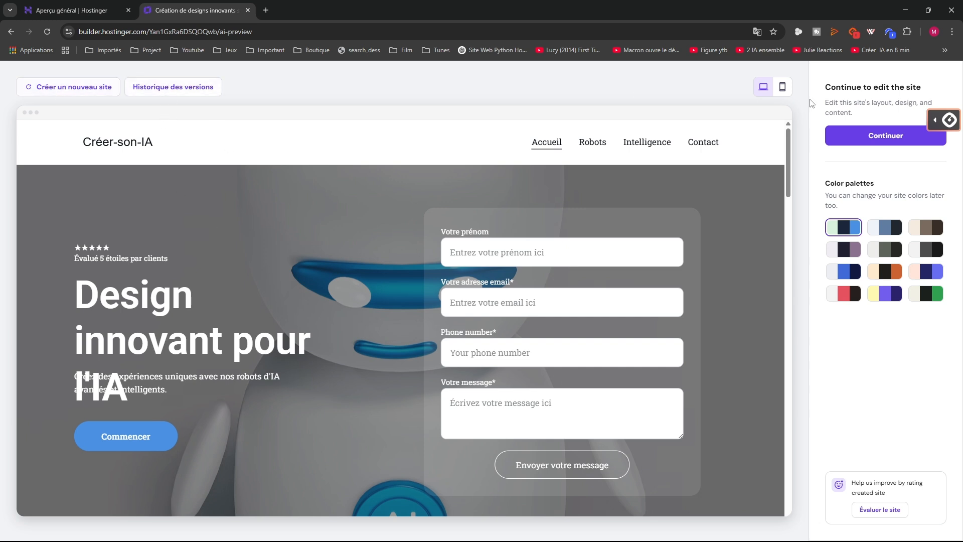
Scroll through the generated Créer-son-IA preview and open its Robots IA page
{"action": "scroll", "coordinate": [349, 407], "scroll_direction": "down", "scroll_amount": 3}
{"action": "scroll", "coordinate": [347, 404], "scroll_direction": "down", "scroll_amount": 1}
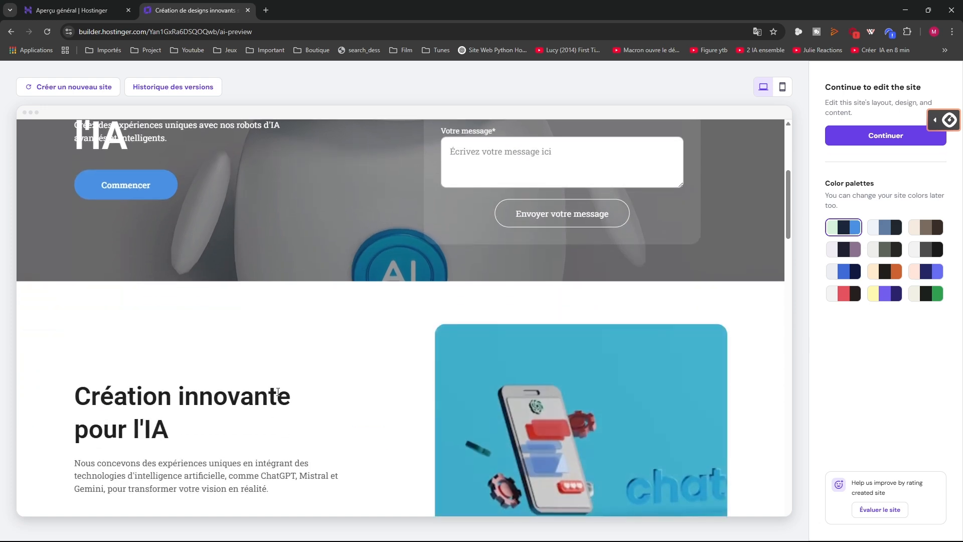
{"action": "scroll", "coordinate": [276, 390], "scroll_direction": "down", "scroll_amount": 2}
{"action": "scroll", "coordinate": [279, 395], "scroll_direction": "down", "scroll_amount": 8}
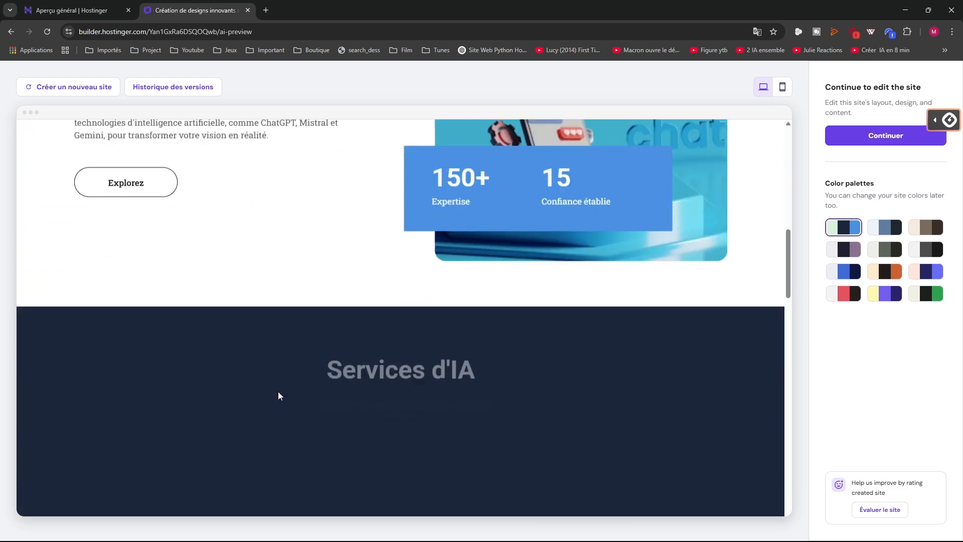
{"action": "scroll", "coordinate": [279, 395], "scroll_direction": "down", "scroll_amount": 10}
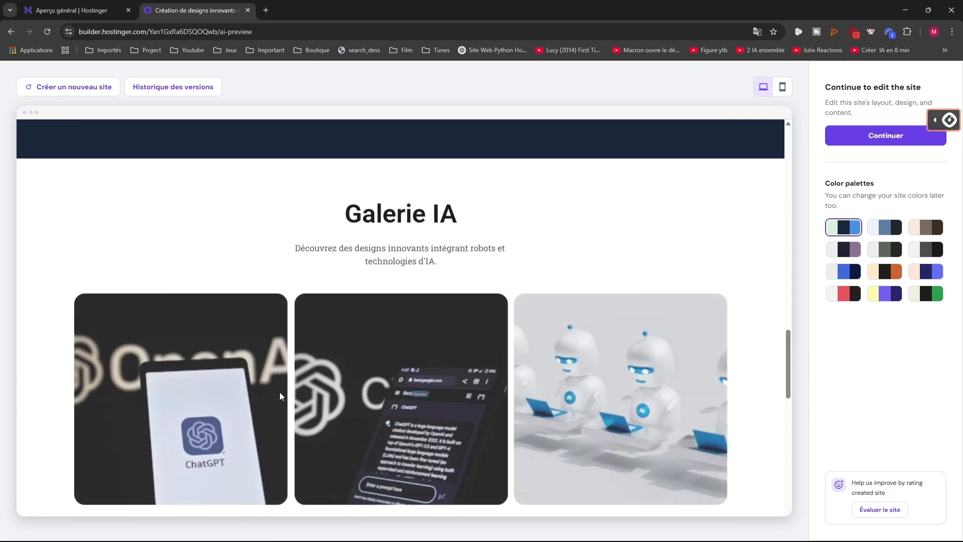
{"action": "scroll", "coordinate": [279, 396], "scroll_direction": "down", "scroll_amount": 8}
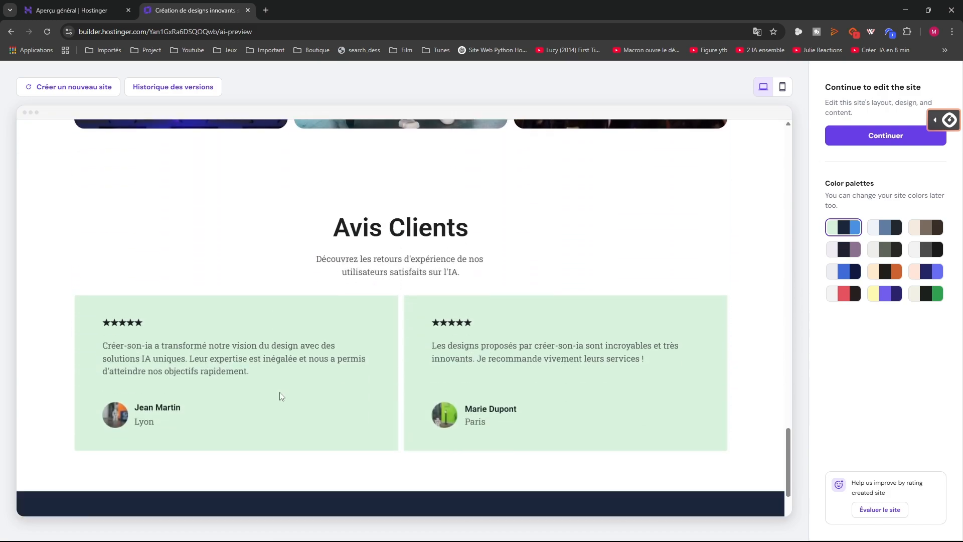
{"action": "scroll", "coordinate": [280, 397], "scroll_direction": "up", "scroll_amount": 16}
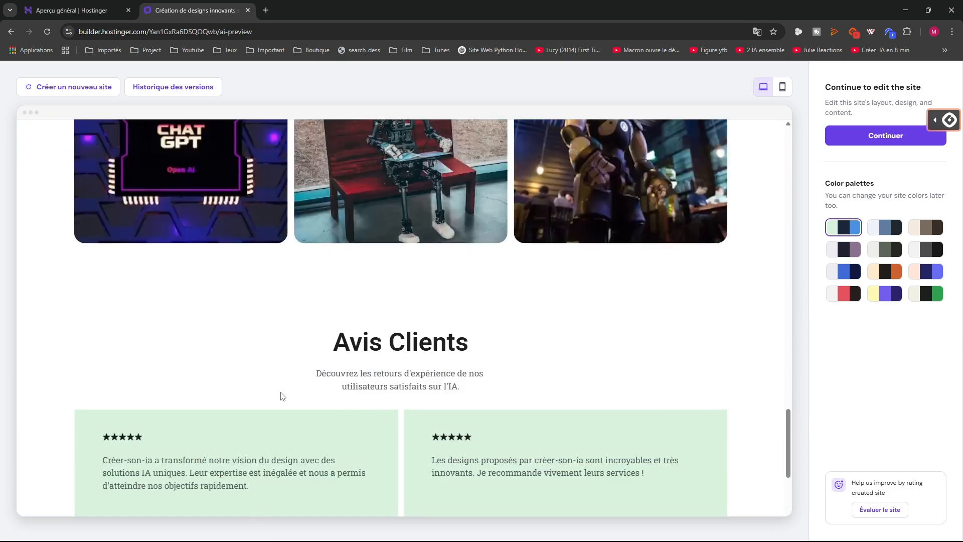
{"action": "scroll", "coordinate": [280, 393], "scroll_direction": "up", "scroll_amount": 12}
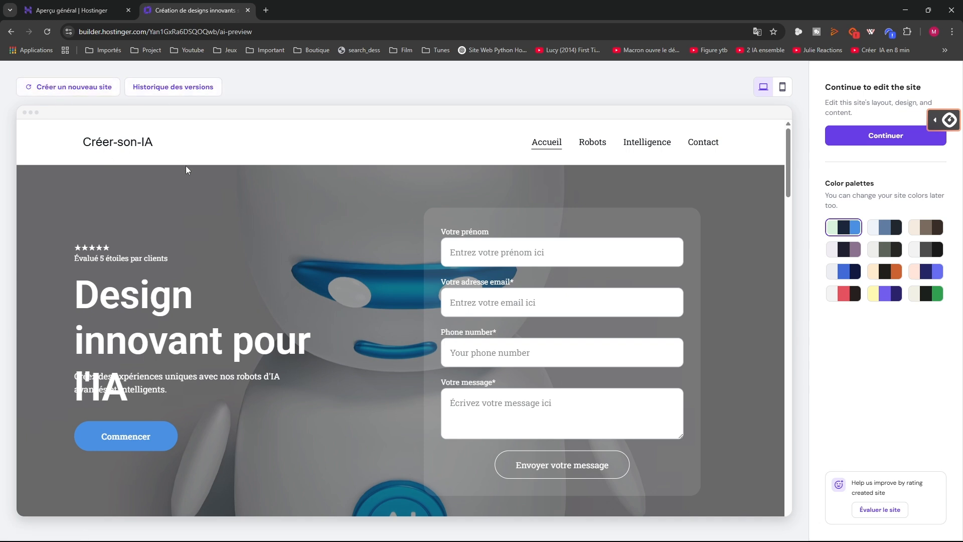
{"action": "left_click", "coordinate": [581, 149]}
{"action": "left_click", "coordinate": [781, 87]}
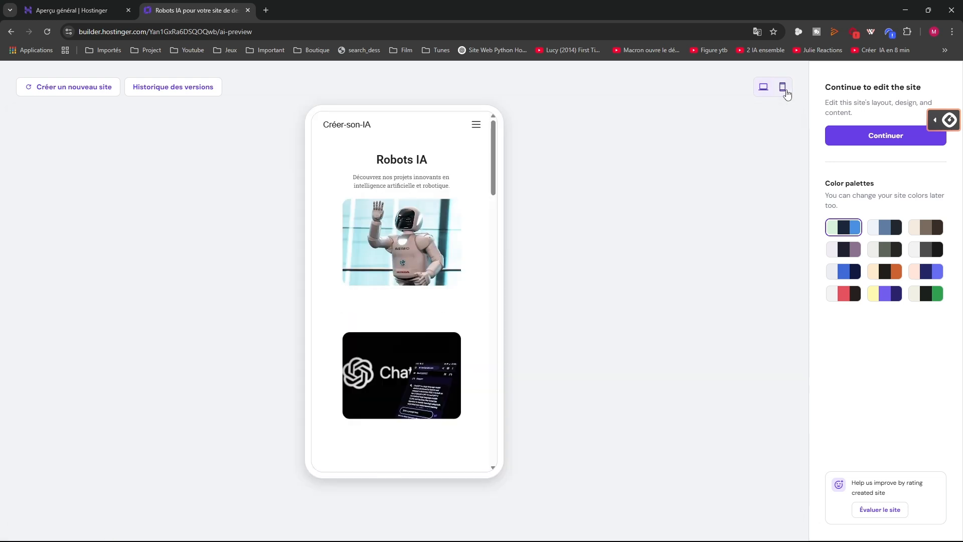
{"action": "scroll", "coordinate": [371, 253], "scroll_direction": "down", "scroll_amount": 5}
{"action": "scroll", "coordinate": [371, 253], "scroll_direction": "down", "scroll_amount": 10}
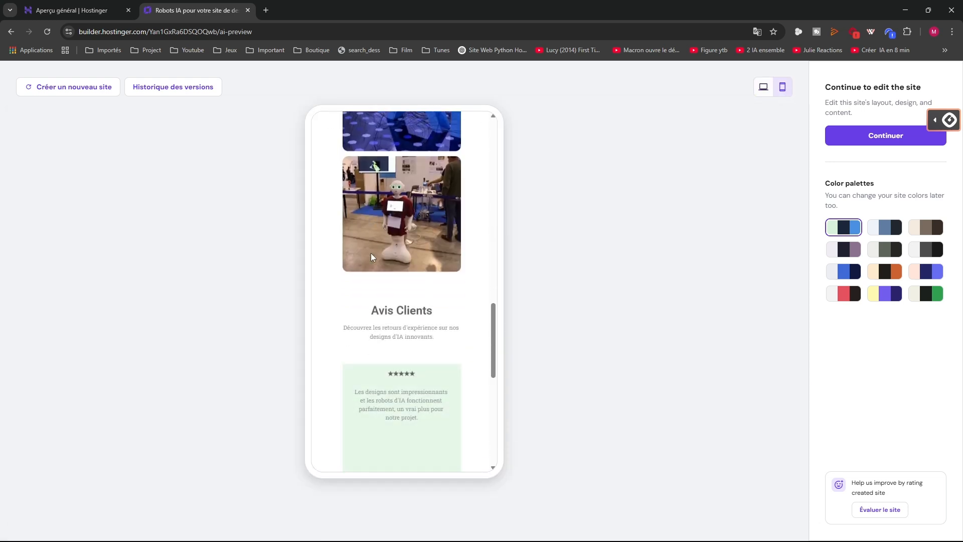
{"action": "scroll", "coordinate": [371, 253], "scroll_direction": "up", "scroll_amount": 15}
{"action": "scroll", "coordinate": [373, 256], "scroll_direction": "up", "scroll_amount": 3}
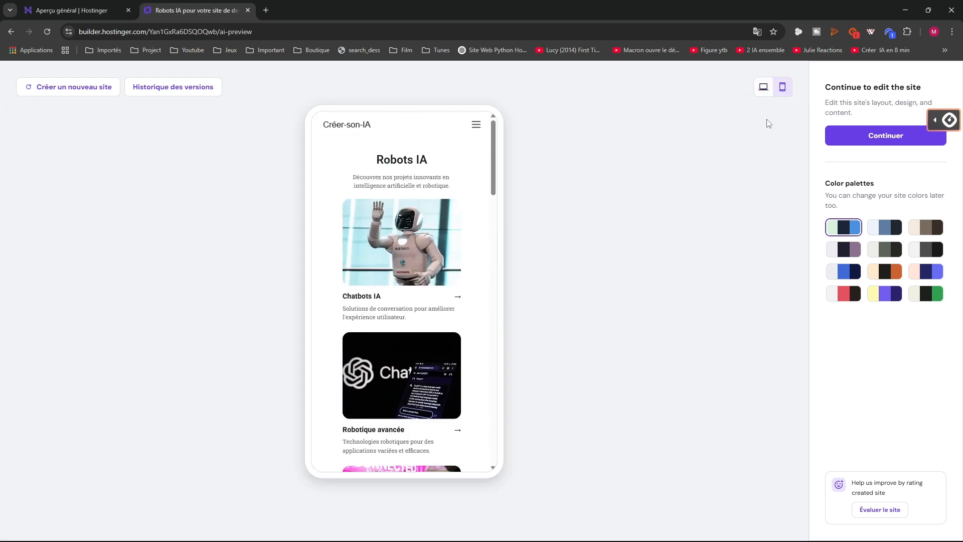
{"action": "left_click", "coordinate": [763, 87]}
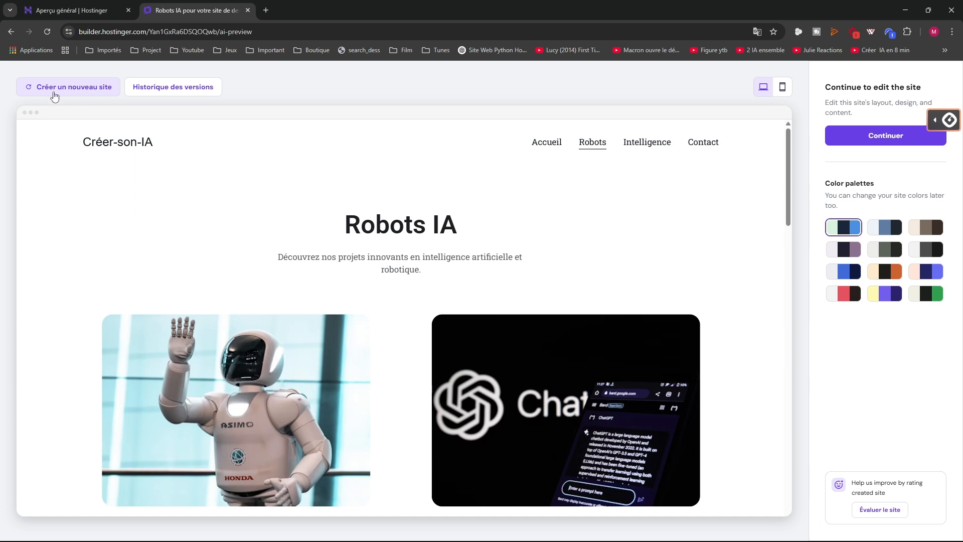
{"action": "left_click", "coordinate": [153, 94]}
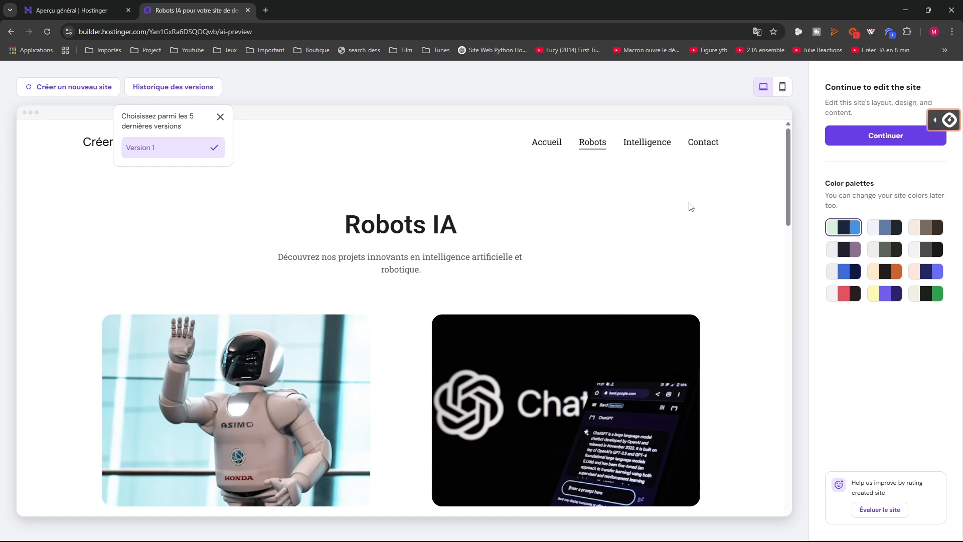
{"action": "scroll", "coordinate": [340, 255], "scroll_direction": "down", "scroll_amount": 4}
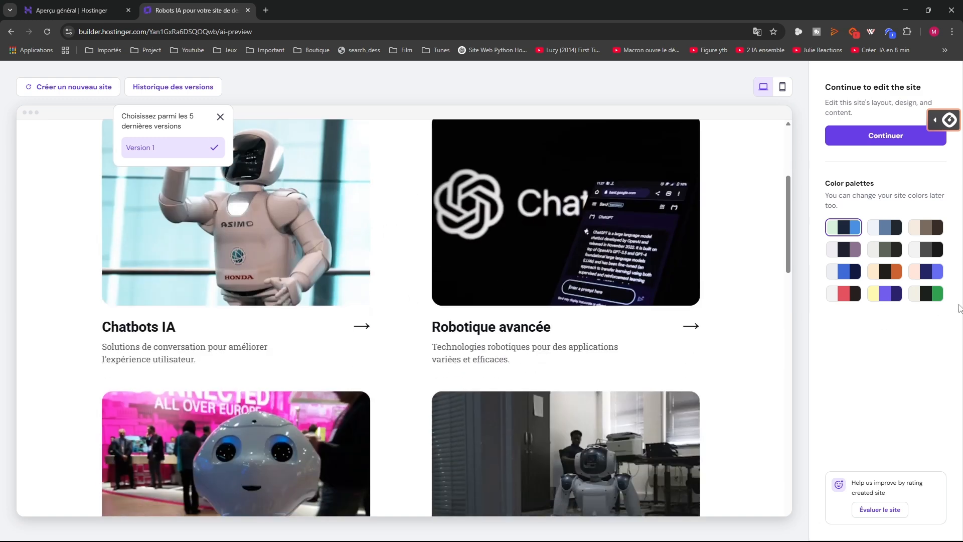
{"action": "left_click", "coordinate": [377, 84]}
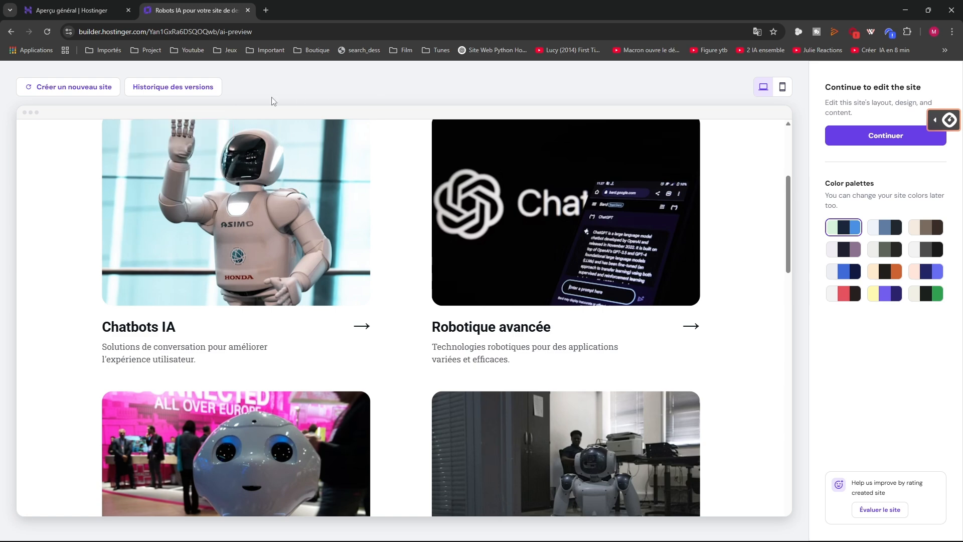
Preview several colour palettes on the site, including the brown, blue accent and dark navy ones
{"action": "left_click", "coordinate": [878, 236]}
{"action": "scroll", "coordinate": [317, 195], "scroll_direction": "up", "scroll_amount": 4}
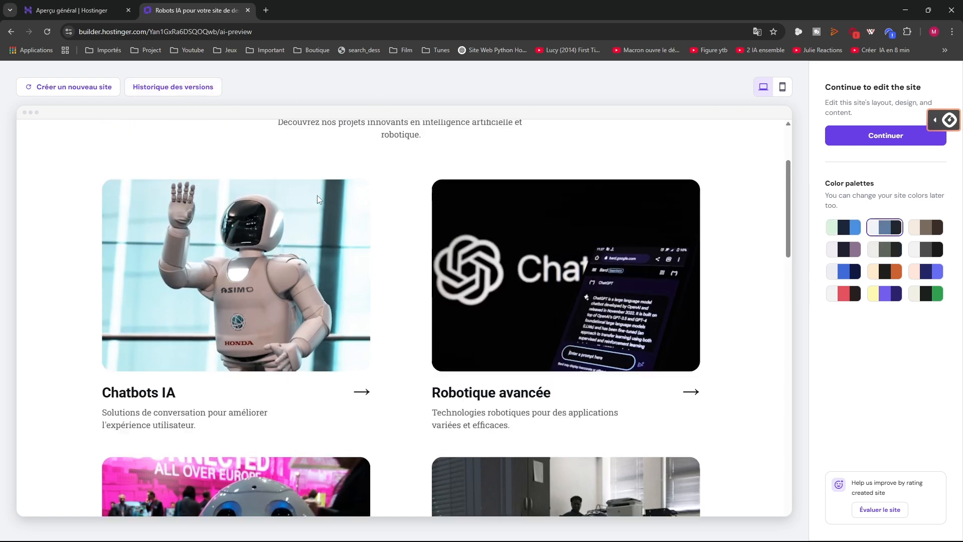
{"action": "left_click", "coordinate": [933, 230]}
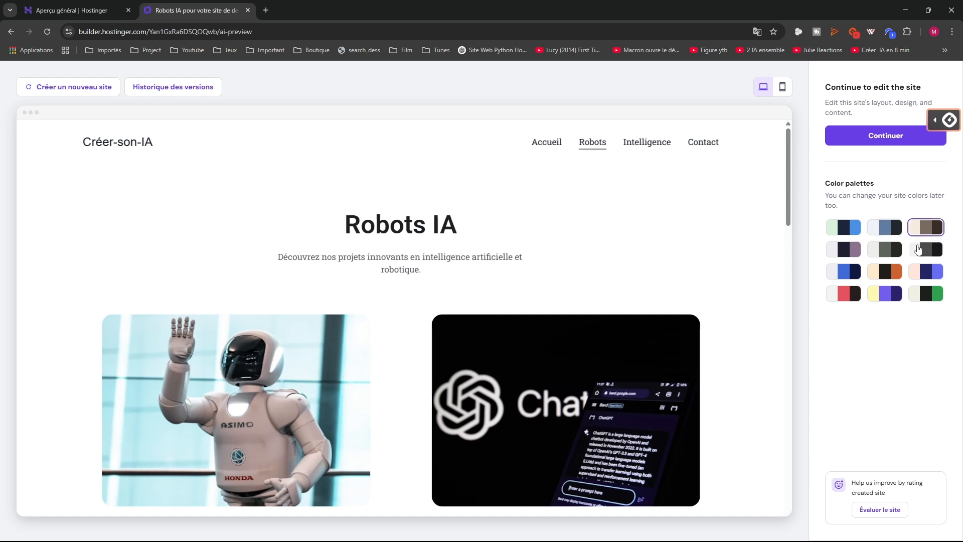
{"action": "left_click", "coordinate": [929, 250]}
{"action": "left_click", "coordinate": [546, 143]}
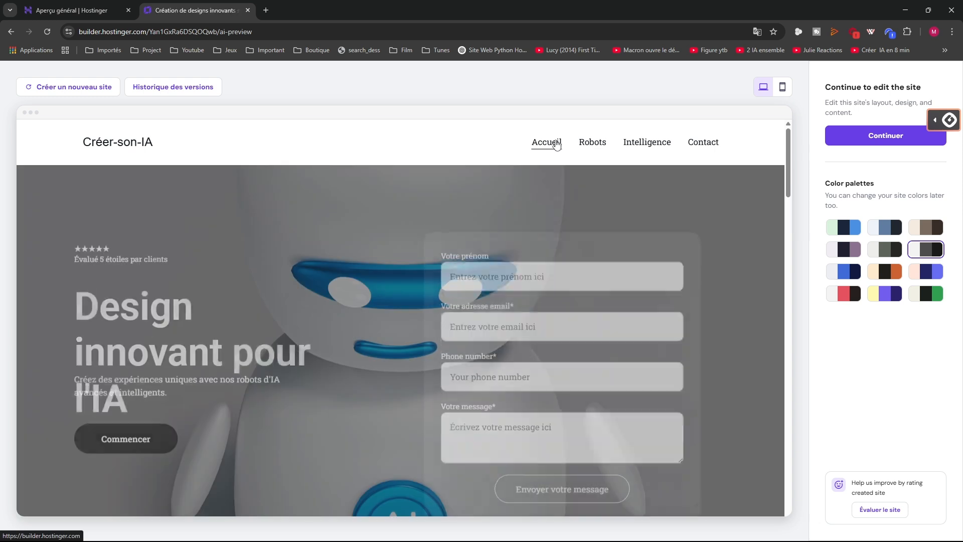
{"action": "left_click", "coordinate": [926, 229]}
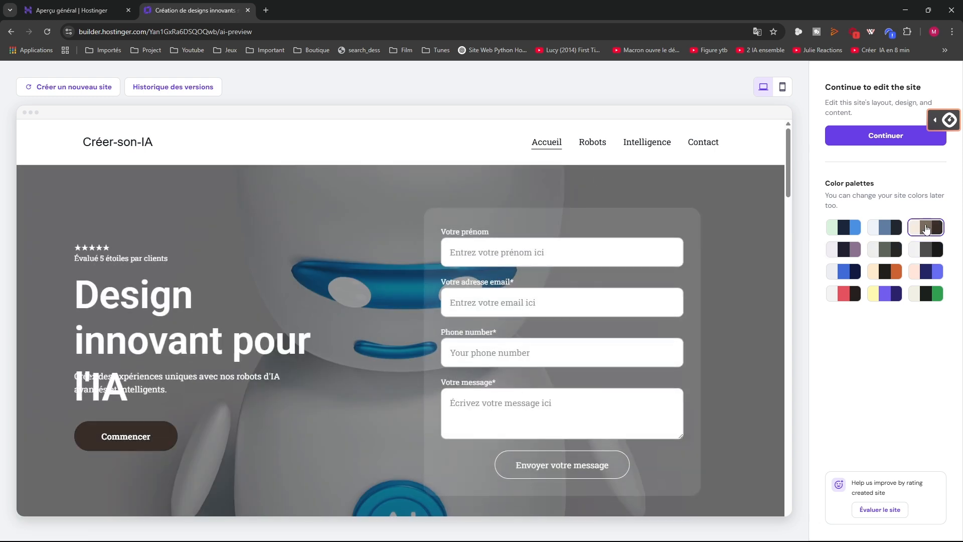
{"action": "left_click", "coordinate": [857, 231]}
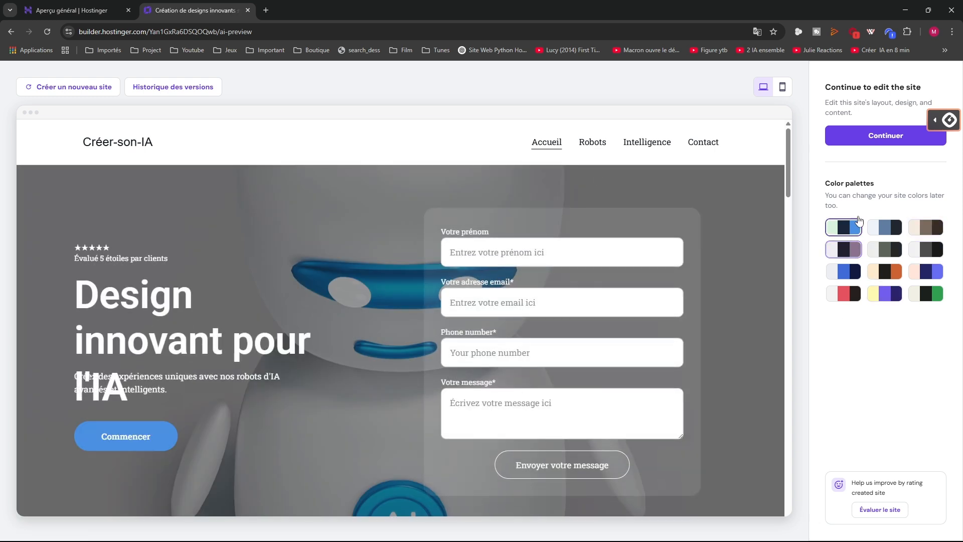
{"action": "left_click", "coordinate": [888, 226]}
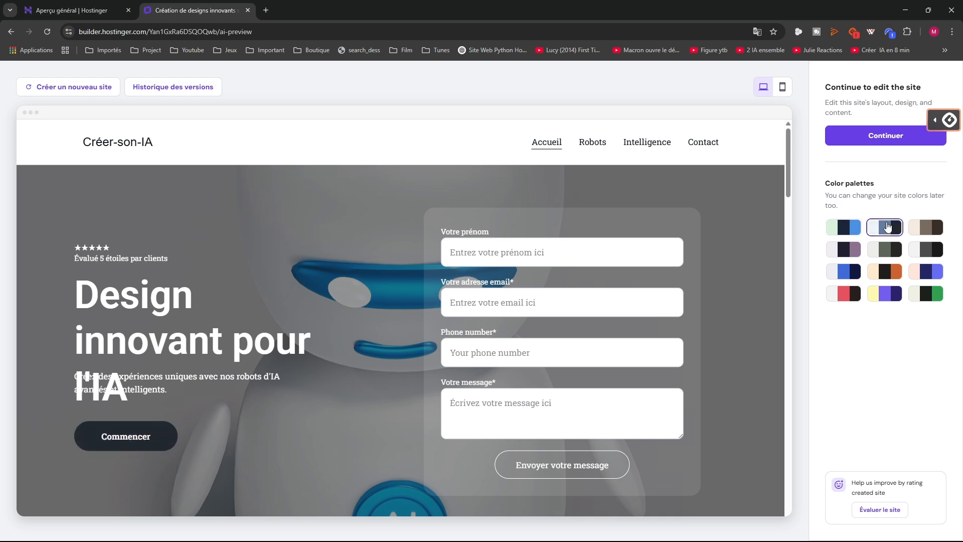
{"action": "left_click", "coordinate": [929, 225]}
Compare navy, blue and mauve palettes, settle on dark grey, and continue to the editor
{"action": "scroll", "coordinate": [119, 392], "scroll_direction": "down", "scroll_amount": 5}
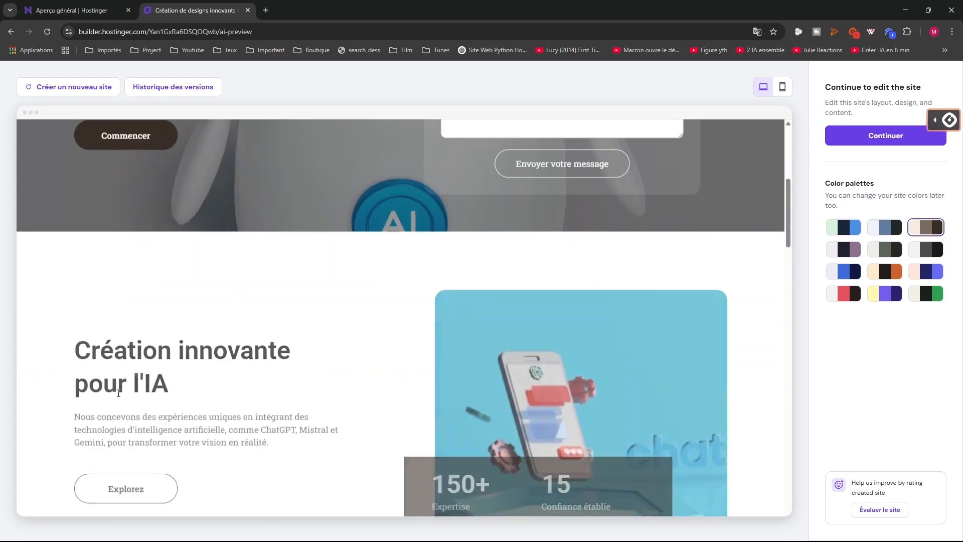
{"action": "scroll", "coordinate": [118, 392], "scroll_direction": "up", "scroll_amount": 3}
{"action": "scroll", "coordinate": [118, 393], "scroll_direction": "down", "scroll_amount": 3}
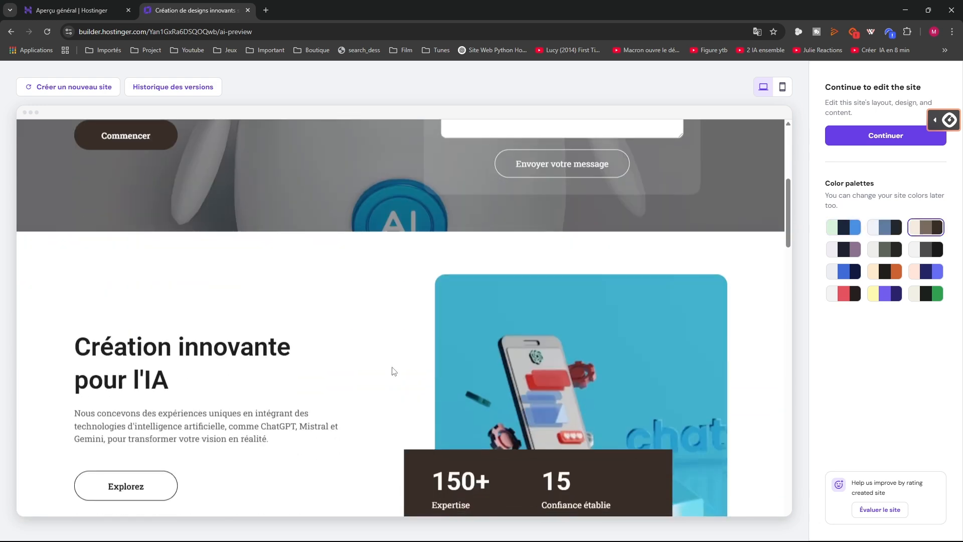
{"action": "left_click", "coordinate": [881, 235]}
{"action": "left_click", "coordinate": [855, 233]}
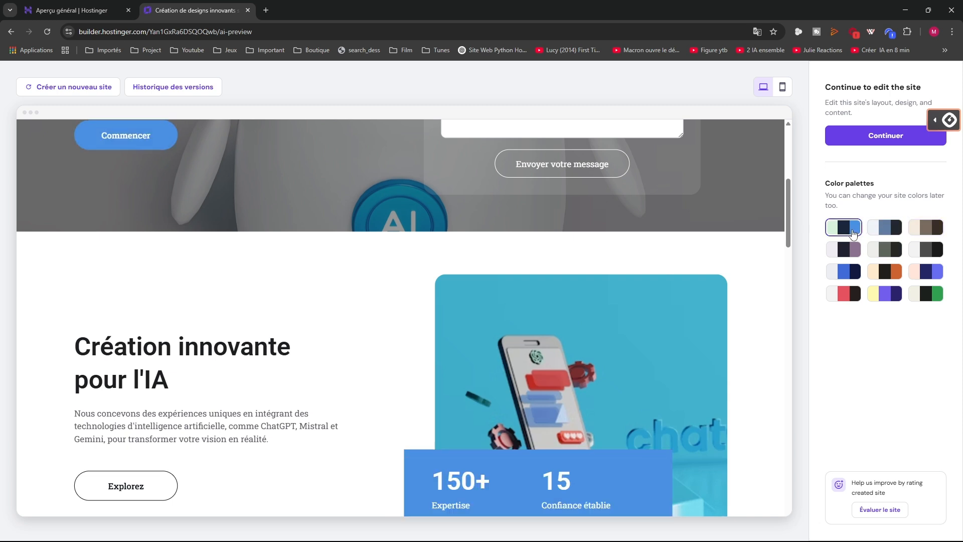
{"action": "left_click", "coordinate": [883, 245]}
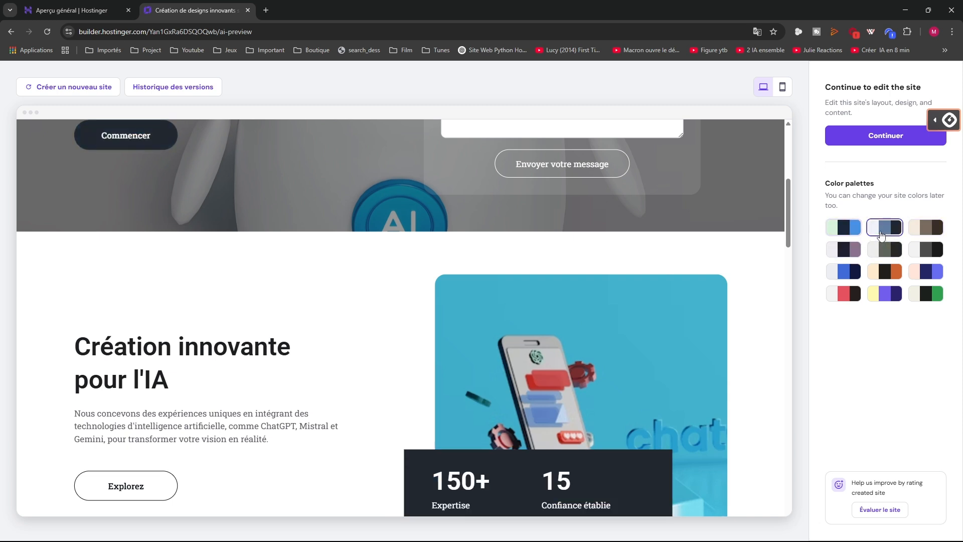
{"action": "left_click", "coordinate": [843, 253]}
{"action": "left_click", "coordinate": [885, 251]}
{"action": "scroll", "coordinate": [418, 288], "scroll_direction": "up", "scroll_amount": 6}
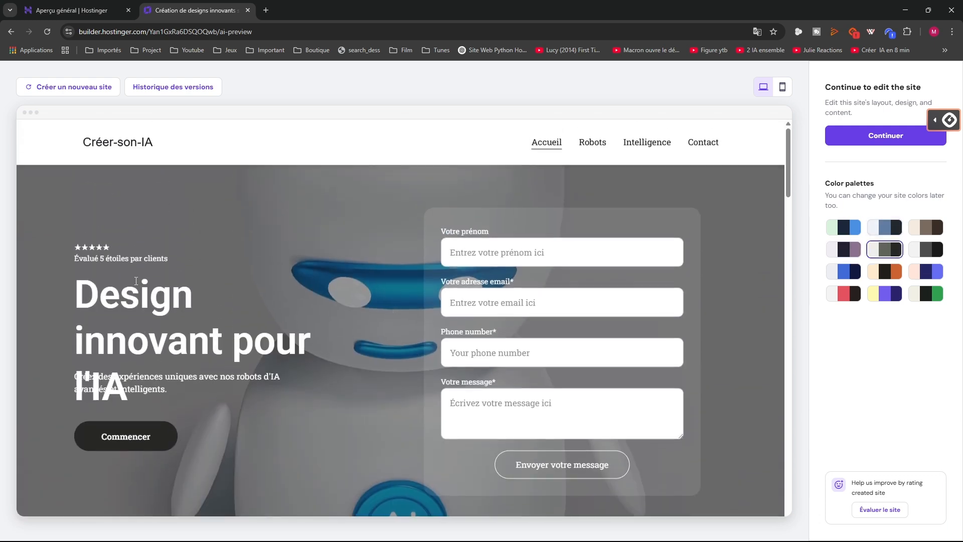
{"action": "left_click", "coordinate": [865, 142]}
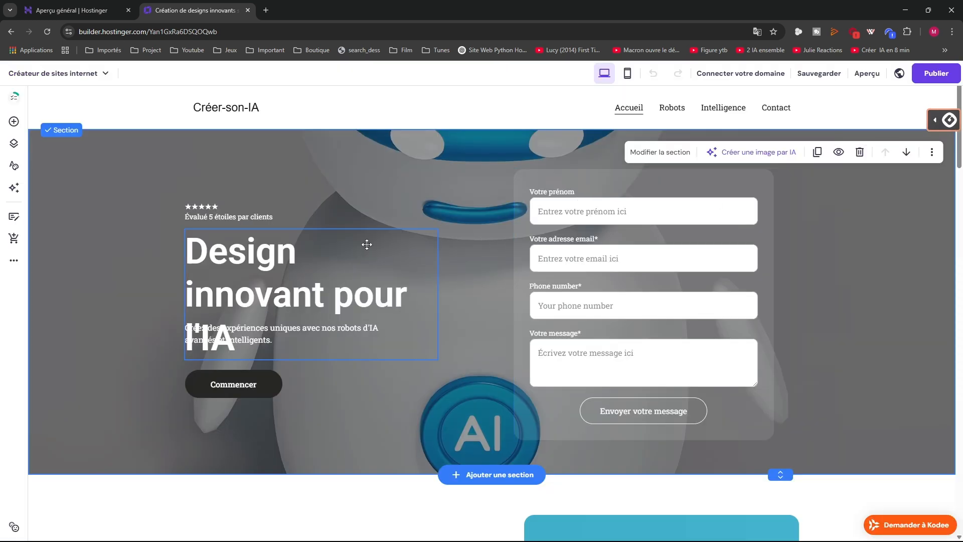
Select the header logo, review its layout and element options, and keep ai-logo as the logo
{"action": "scroll", "coordinate": [389, 232], "scroll_direction": "down", "scroll_amount": 1}
{"action": "scroll", "coordinate": [233, 188], "scroll_direction": "up", "scroll_amount": 1}
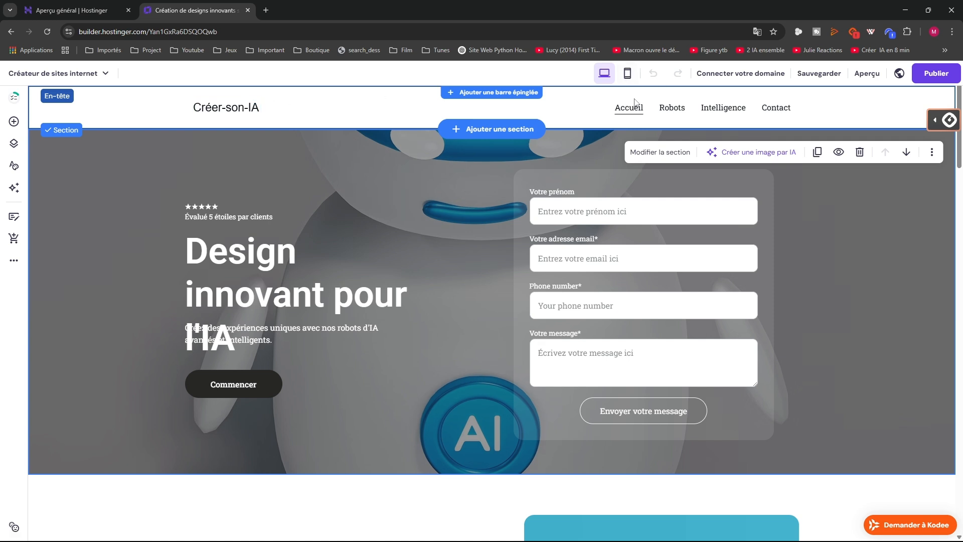
{"action": "left_click", "coordinate": [205, 115]}
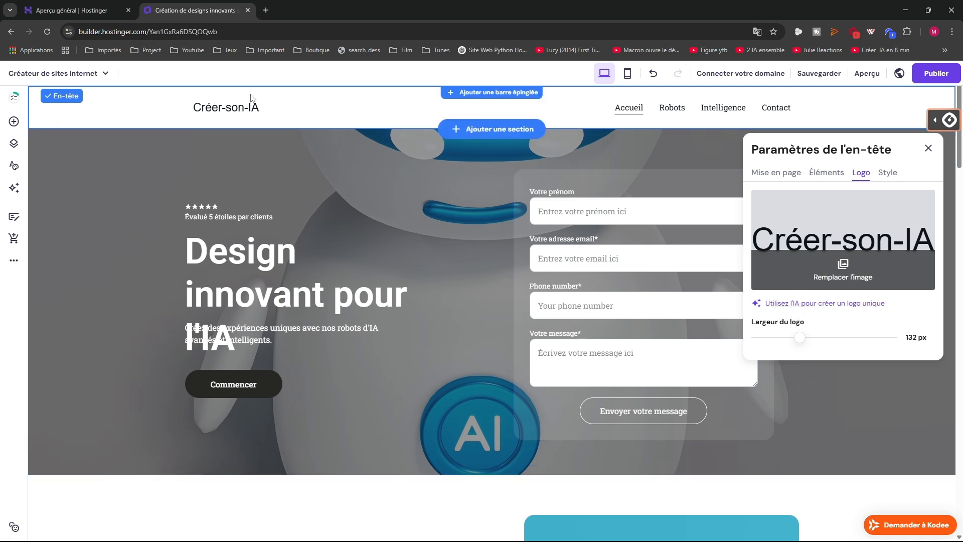
{"action": "left_click", "coordinate": [220, 115]}
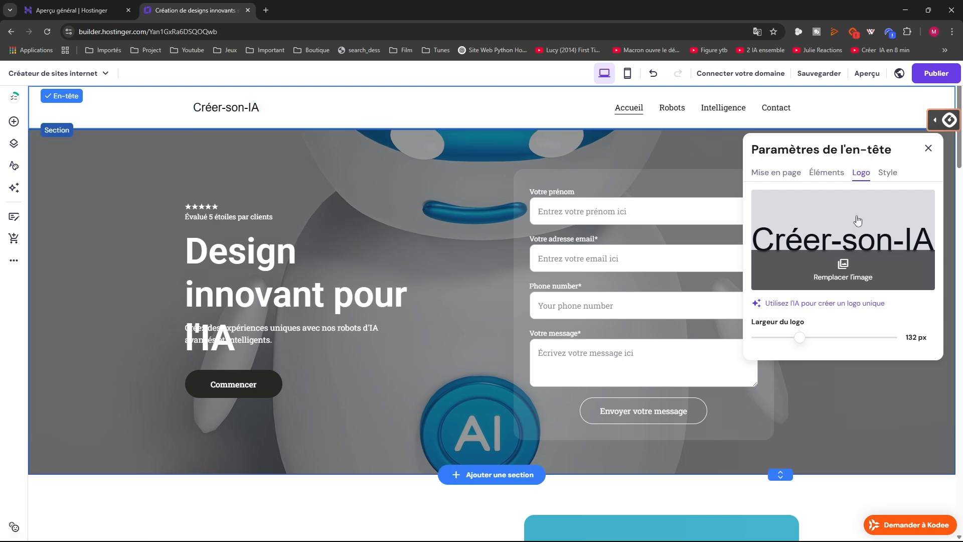
{"action": "left_click", "coordinate": [786, 181]}
{"action": "left_click", "coordinate": [813, 184]}
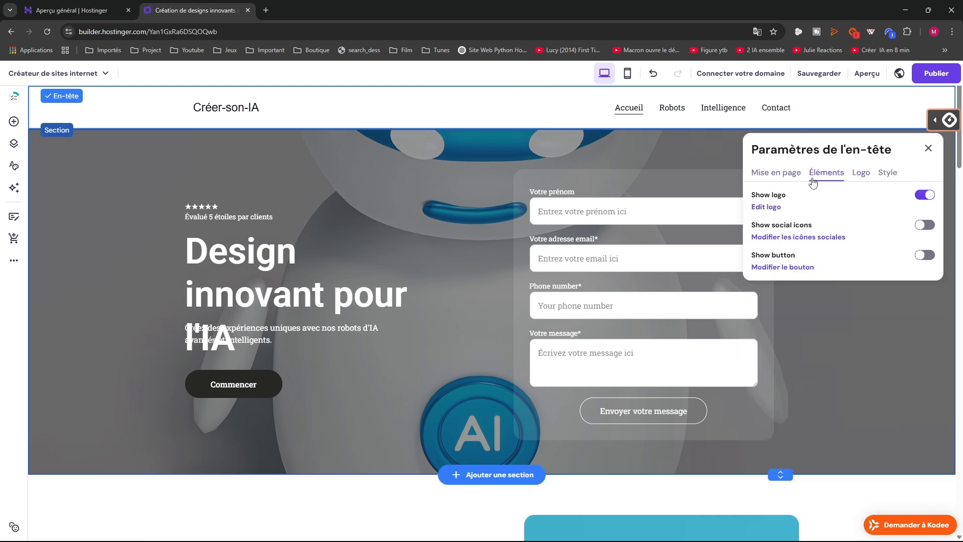
{"action": "left_click", "coordinate": [861, 175]}
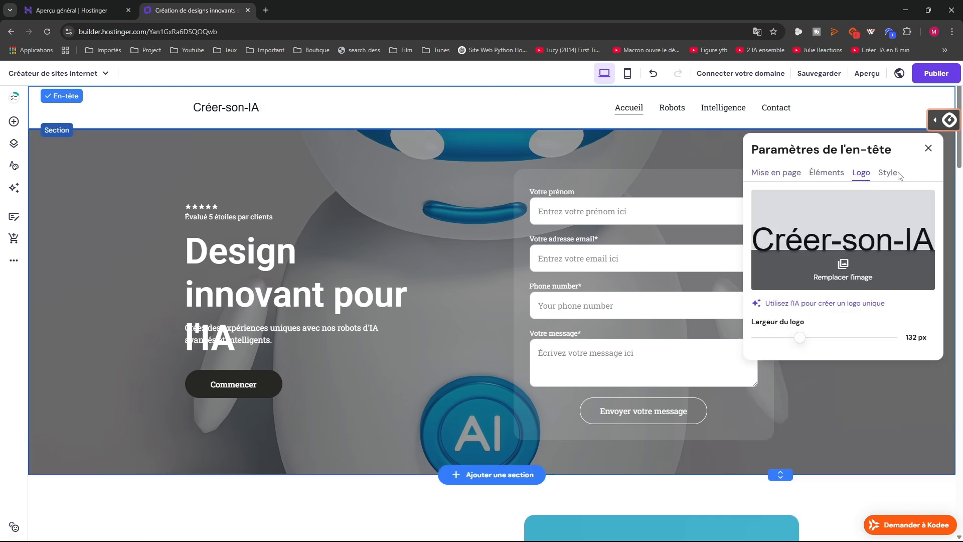
{"action": "left_click", "coordinate": [841, 240]}
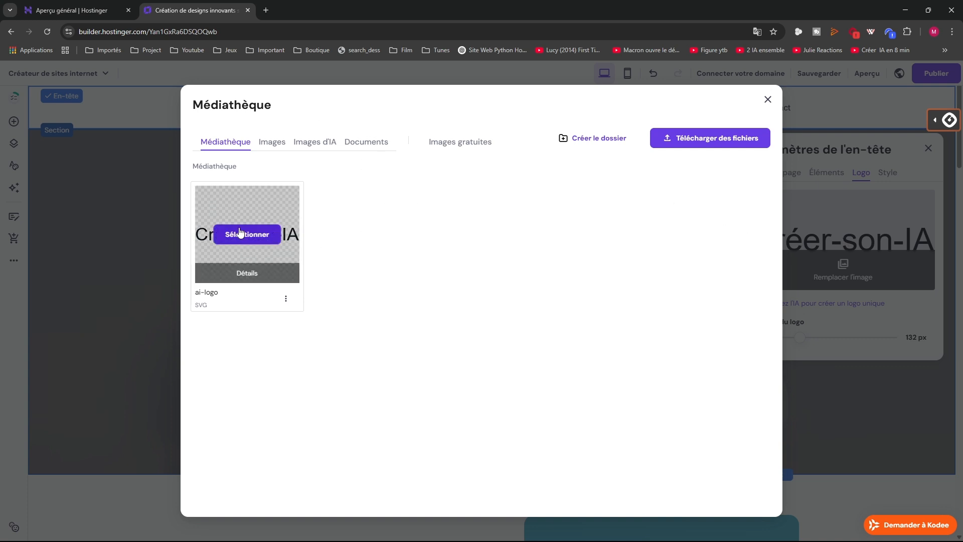
{"action": "left_click", "coordinate": [240, 231]}
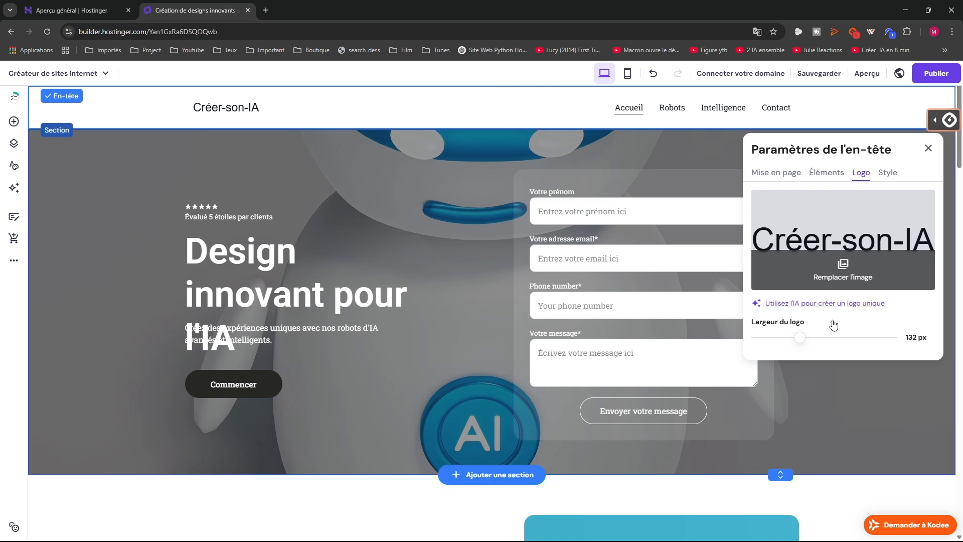
Widen the header logo to 144 px and browse the media library's document and image tabs
{"action": "left_click_drag", "start_coordinate": [800, 337], "coordinate": [805, 337]}
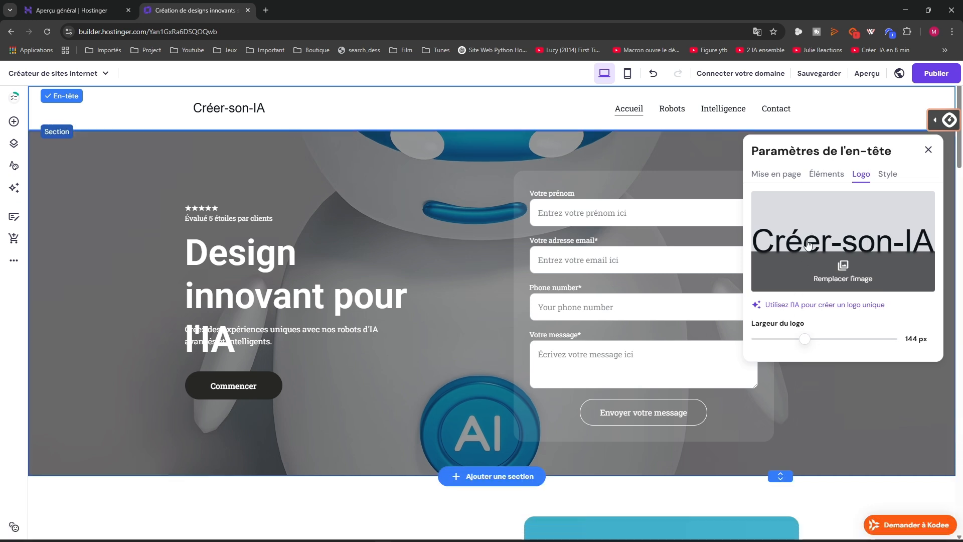
{"action": "left_click", "coordinate": [791, 271]}
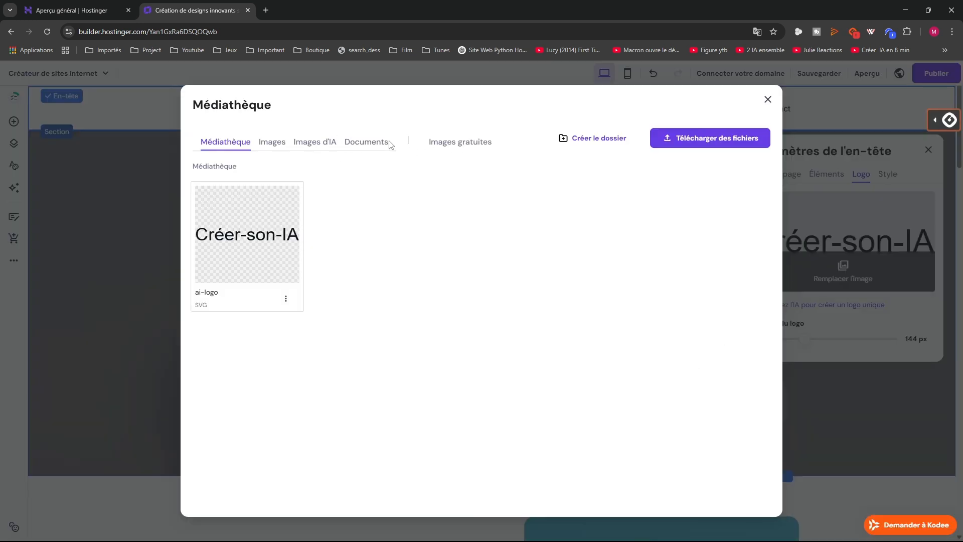
{"action": "left_click", "coordinate": [349, 145]}
{"action": "left_click", "coordinate": [321, 144]}
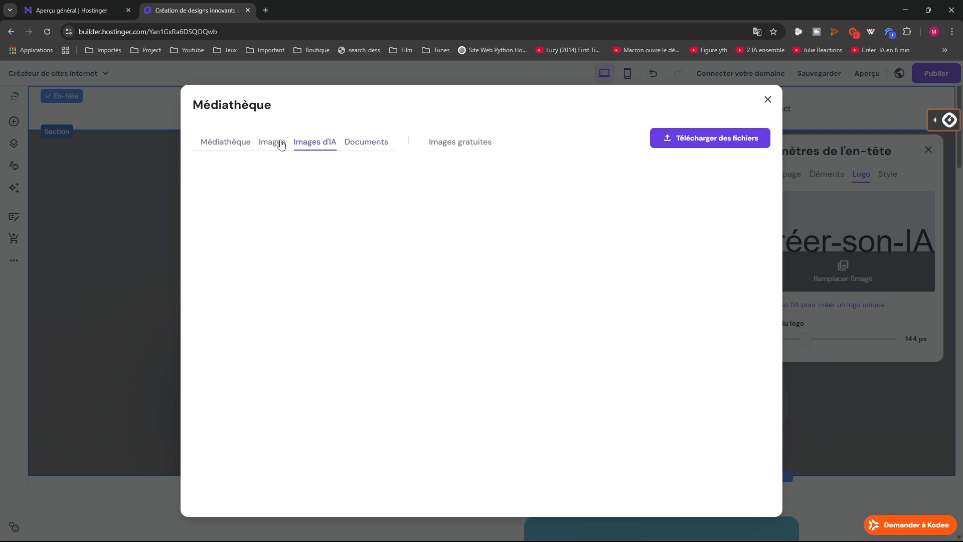
{"action": "left_click", "coordinate": [279, 145]}
{"action": "left_click", "coordinate": [214, 145]}
Begin renaming the ai-logo file, then close the media library leaving it unchanged
{"action": "mouse_move", "coordinate": [230, 251]}
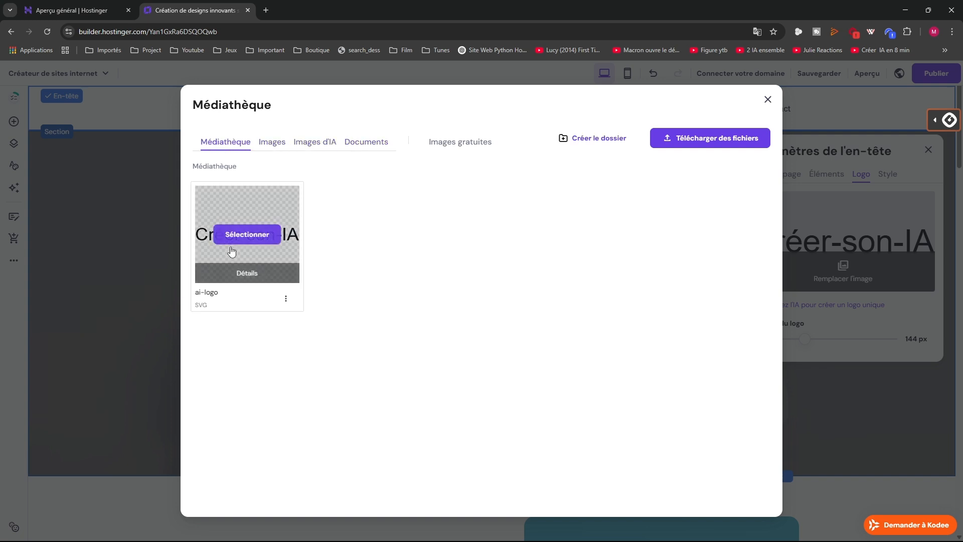
{"action": "left_click", "coordinate": [272, 143]}
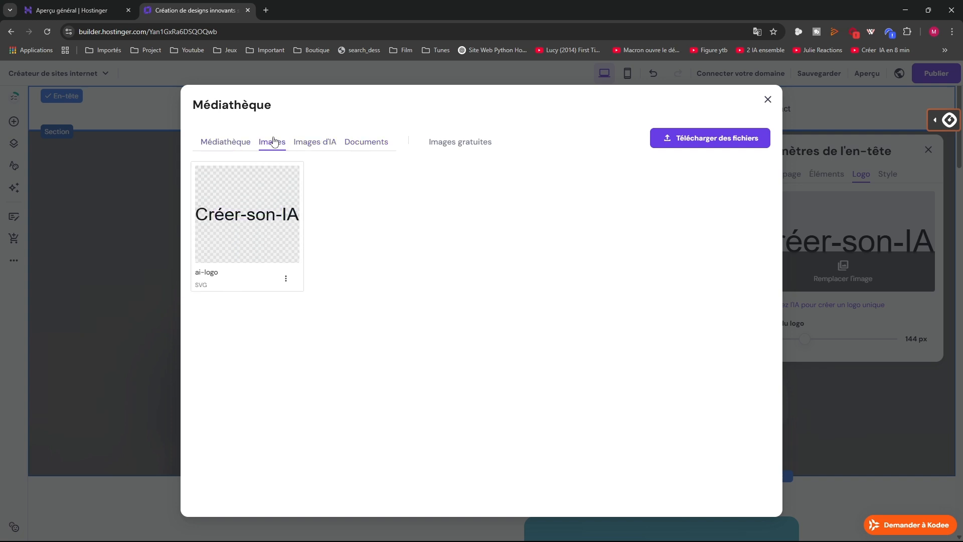
{"action": "left_click", "coordinate": [286, 279]}
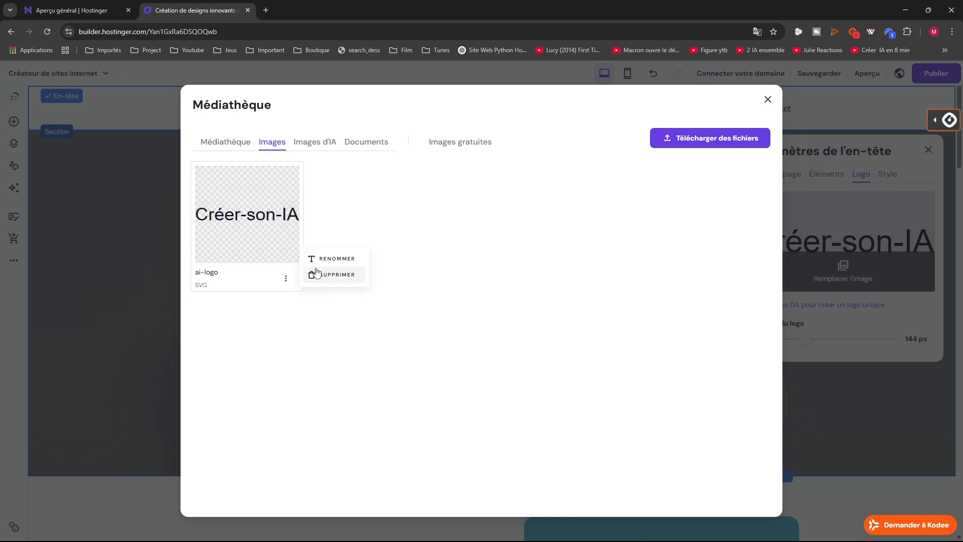
{"action": "left_click", "coordinate": [331, 261]}
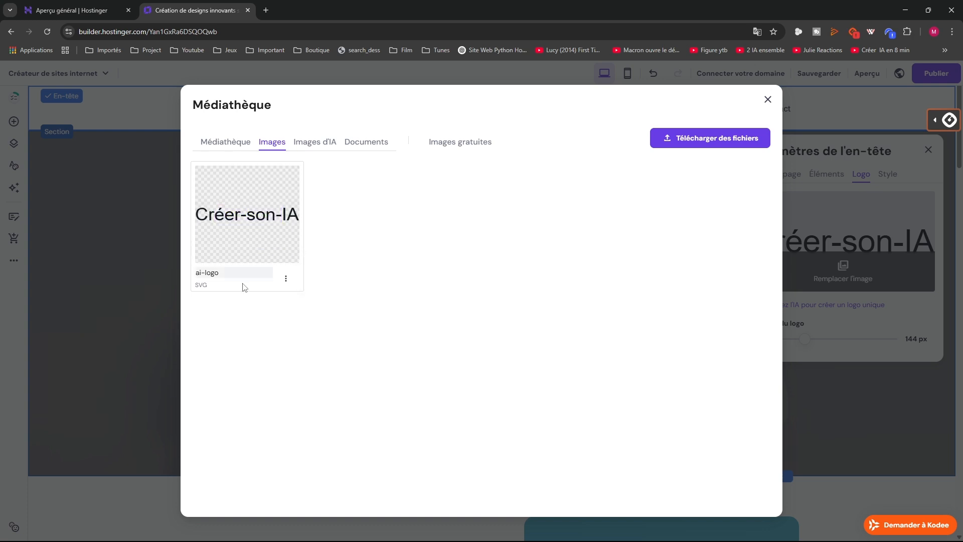
{"action": "left_click_drag", "start_coordinate": [245, 274], "coordinate": [158, 271]}
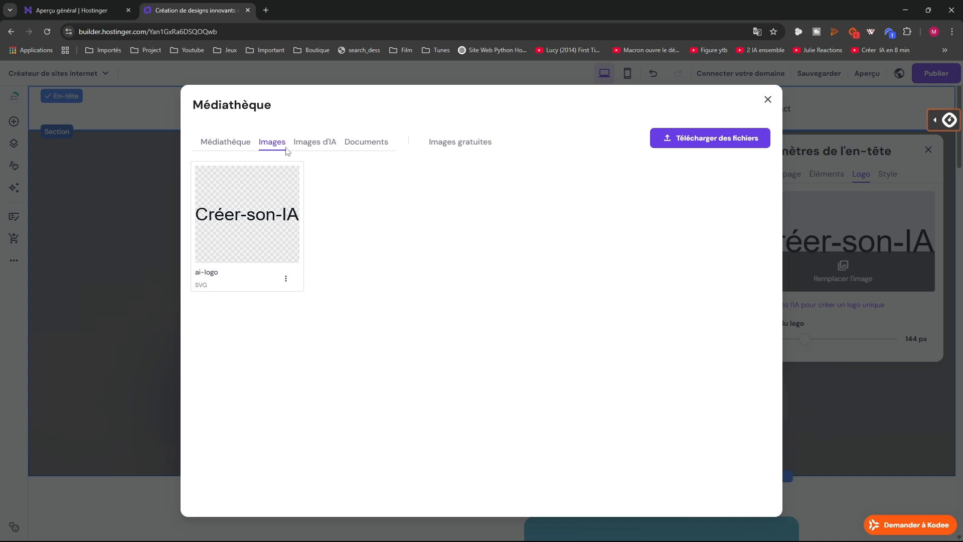
{"action": "left_click", "coordinate": [214, 149]}
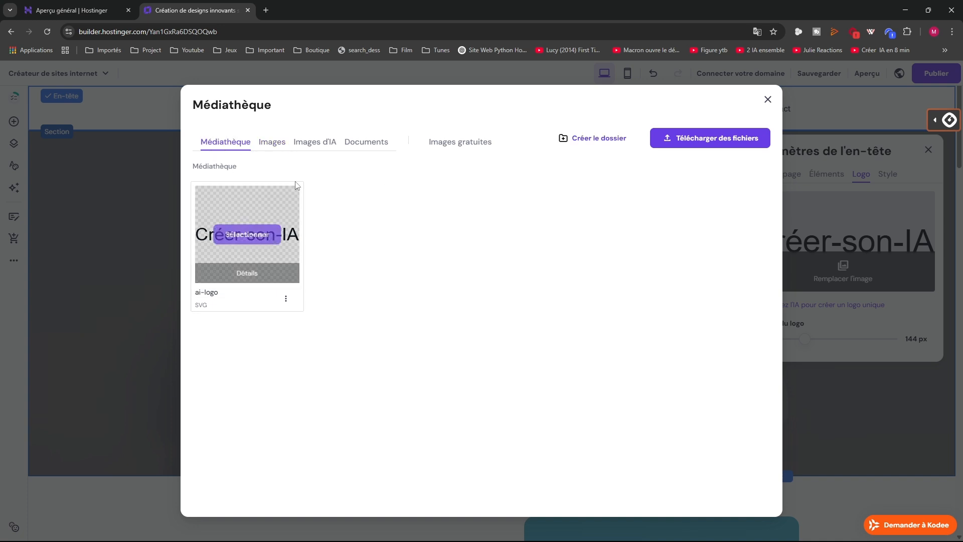
{"action": "left_click", "coordinate": [767, 99]}
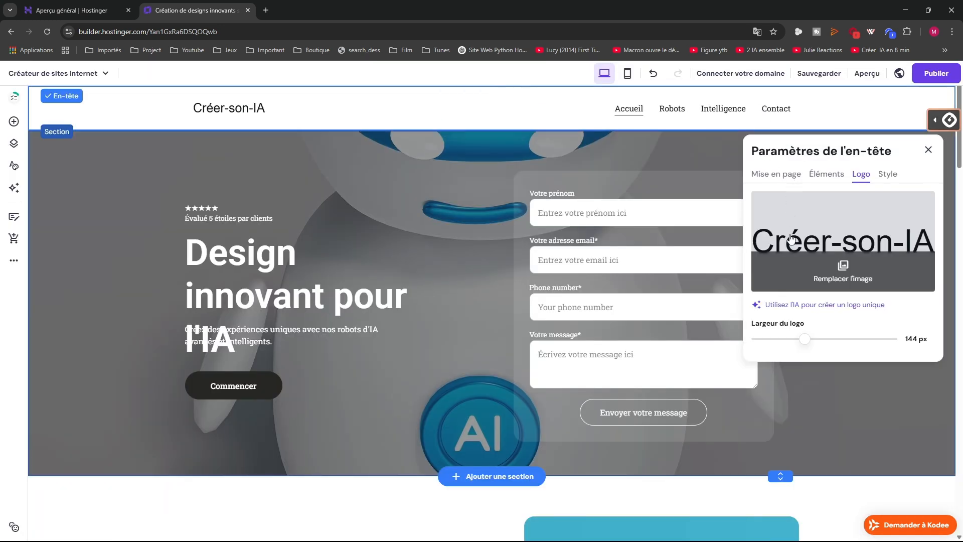
Replace the header logo with icon youtube.png from the Desktop, then start a Google search in a new tab
{"action": "left_click", "coordinate": [855, 261]}
{"action": "left_click", "coordinate": [709, 145]}
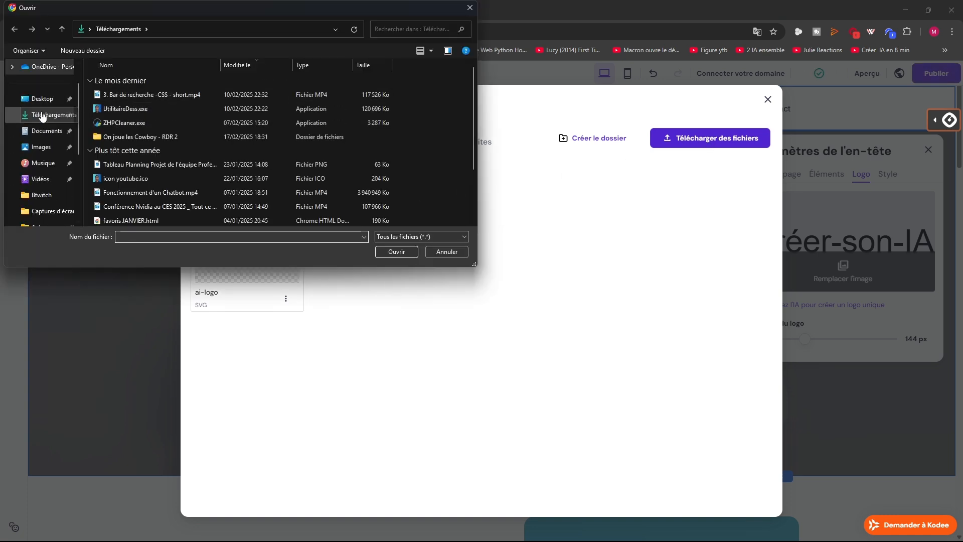
{"action": "left_click", "coordinate": [42, 98]}
{"action": "scroll", "coordinate": [115, 180], "scroll_direction": "down", "scroll_amount": 2}
{"action": "scroll", "coordinate": [114, 180], "scroll_direction": "down", "scroll_amount": 6}
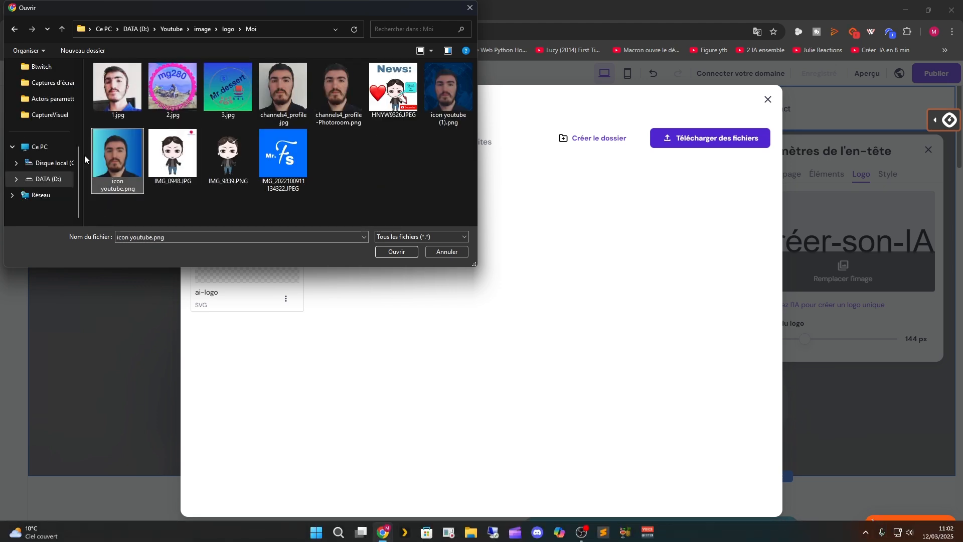
{"action": "left_click", "coordinate": [409, 250]}
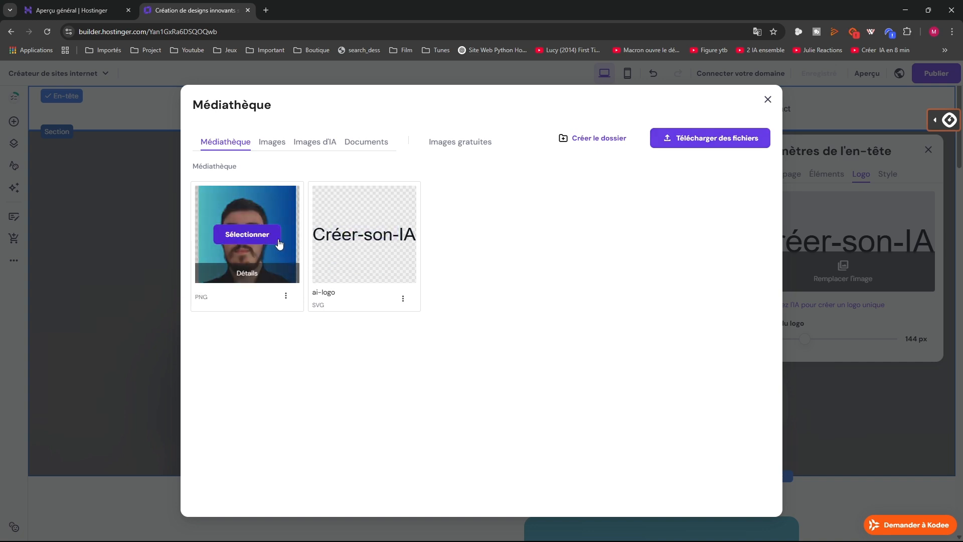
{"action": "left_click", "coordinate": [248, 207]}
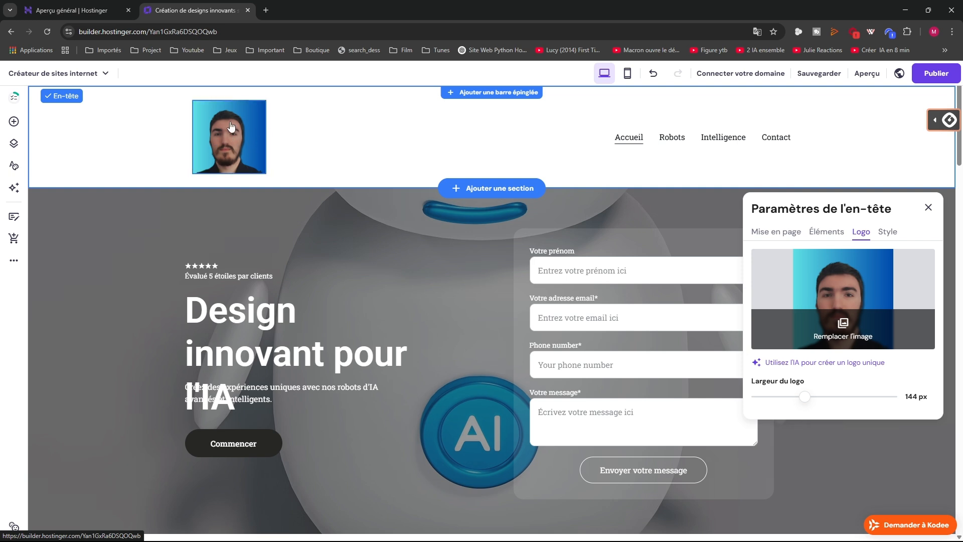
{"action": "left_click", "coordinate": [266, 10]}
{"action": "left_click", "coordinate": [332, 205]}
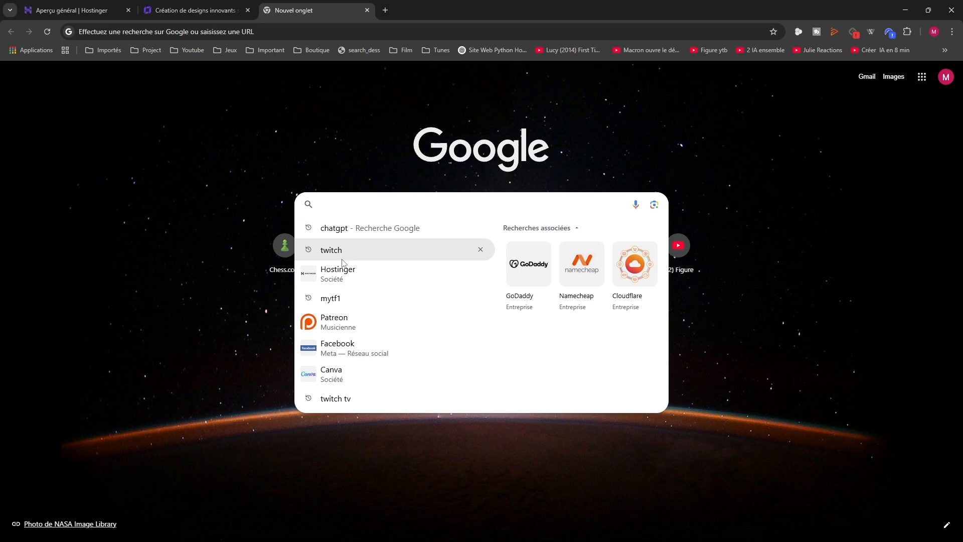
Search Google for 'canva' and open the 'Canva : la Suite Studio accessible' result
{"action": "left_click", "coordinate": [328, 372]}
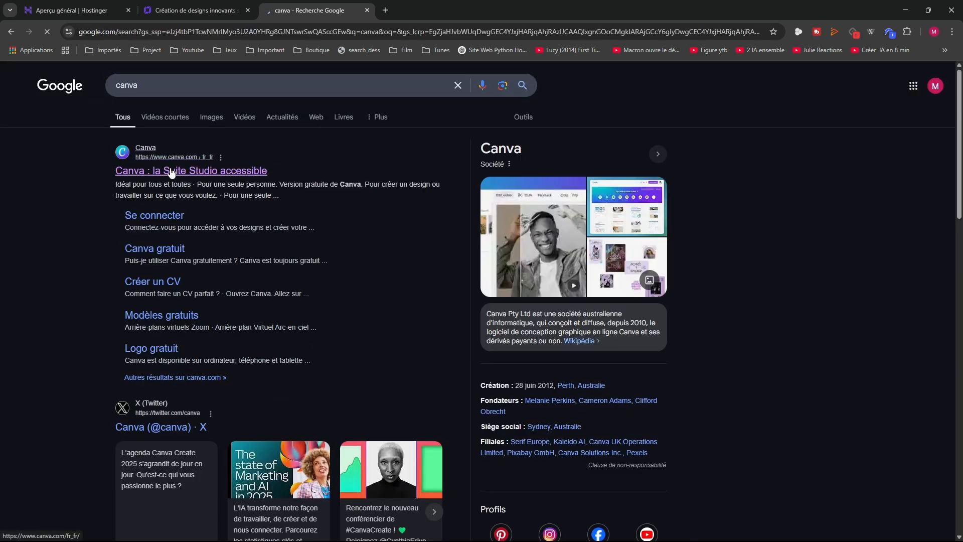
{"action": "left_click", "coordinate": [196, 173]}
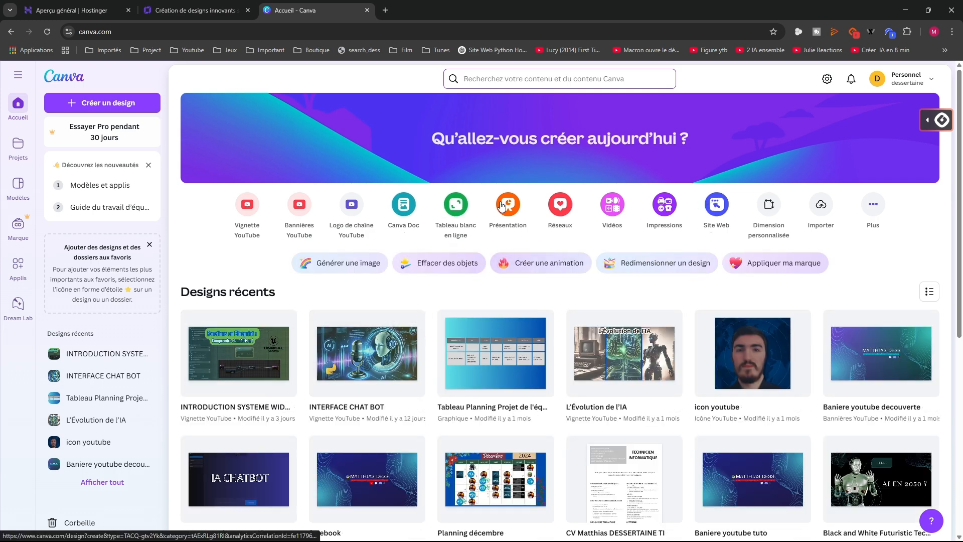
Create a blank Vignette YouTube design from Canva's Modèles page after trying Tableau blanc
{"action": "left_click", "coordinate": [456, 206]}
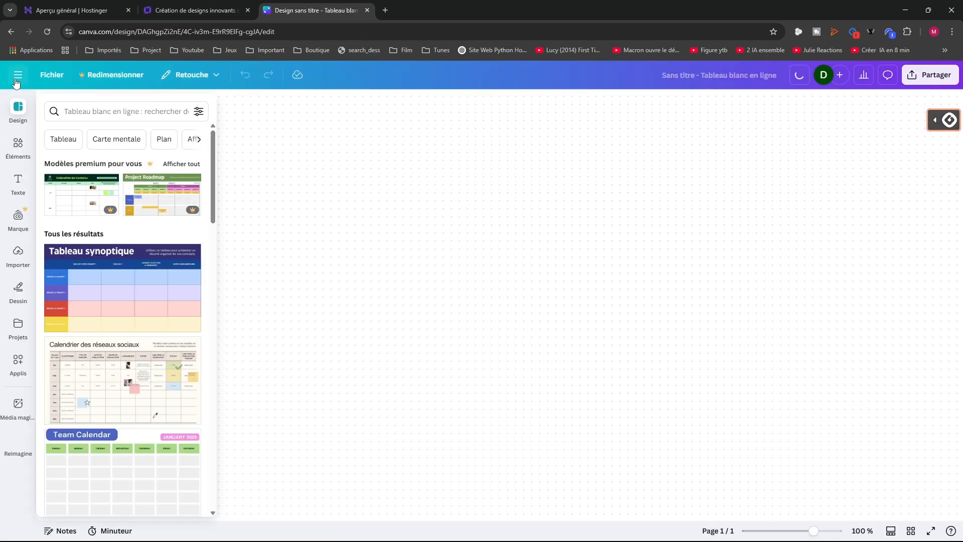
{"action": "left_click", "coordinate": [18, 75]}
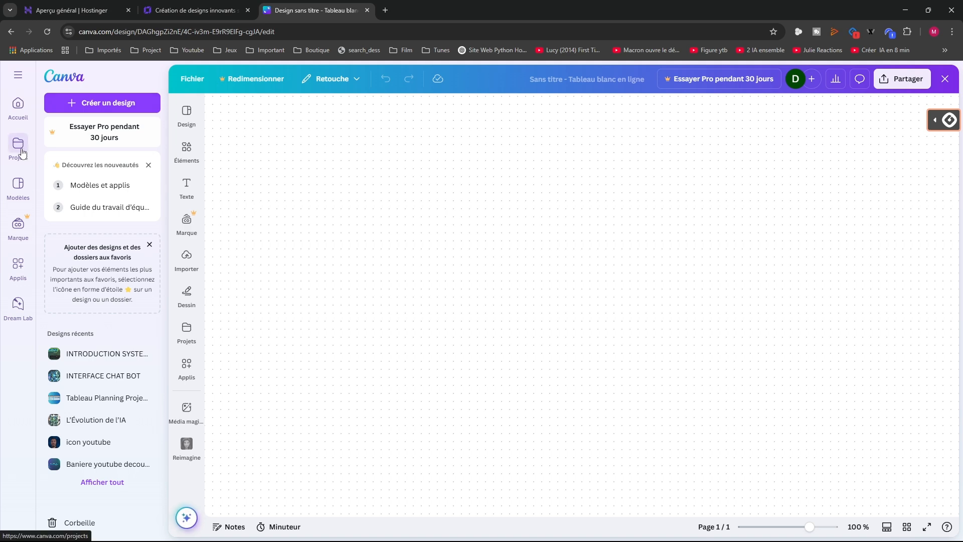
{"action": "left_click", "coordinate": [18, 186]}
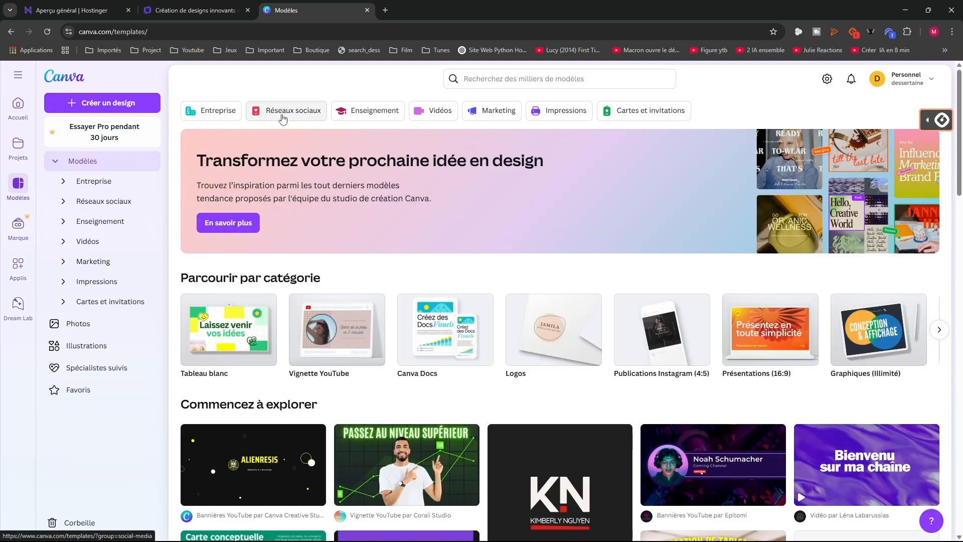
{"action": "left_click", "coordinate": [319, 340]}
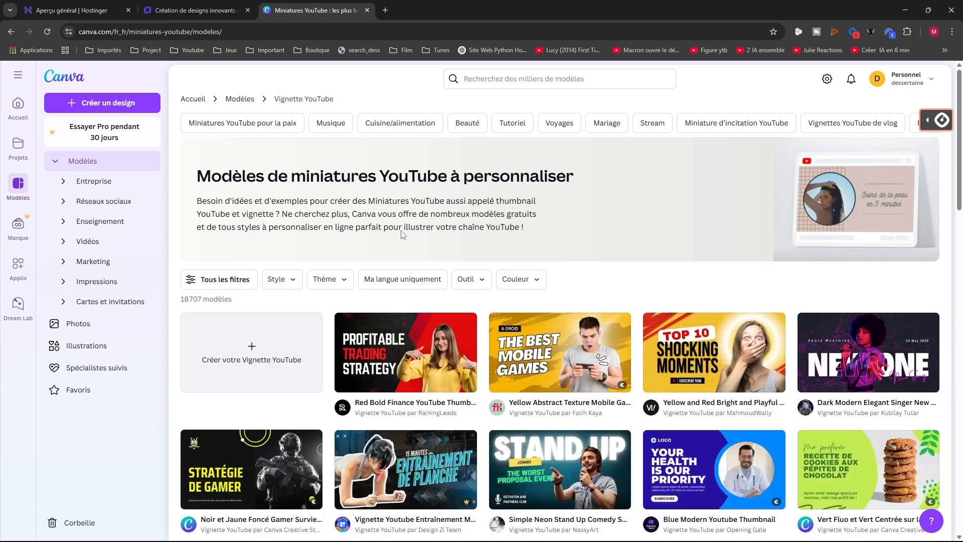
{"action": "scroll", "coordinate": [311, 255], "scroll_direction": "down", "scroll_amount": 2}
{"action": "left_click", "coordinate": [227, 265]}
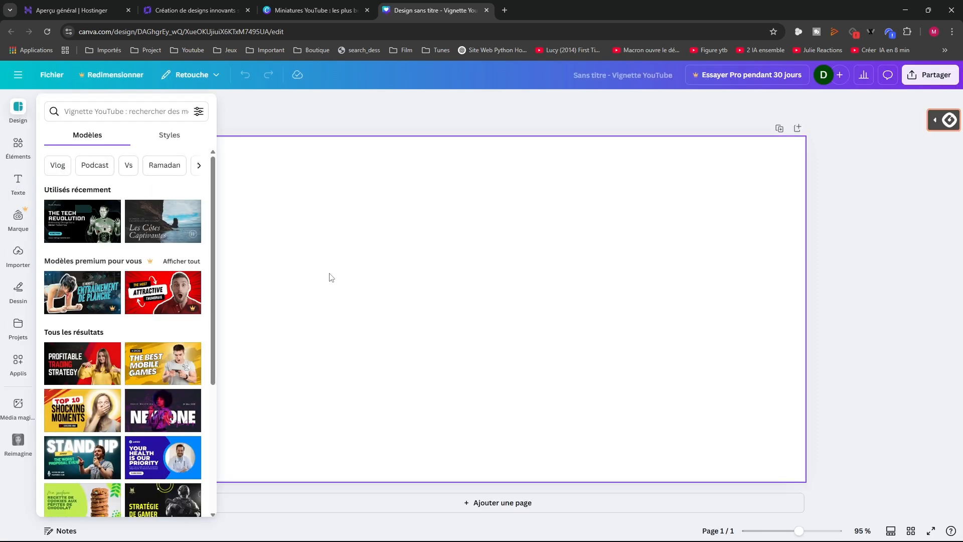
{"action": "left_click", "coordinate": [18, 180]}
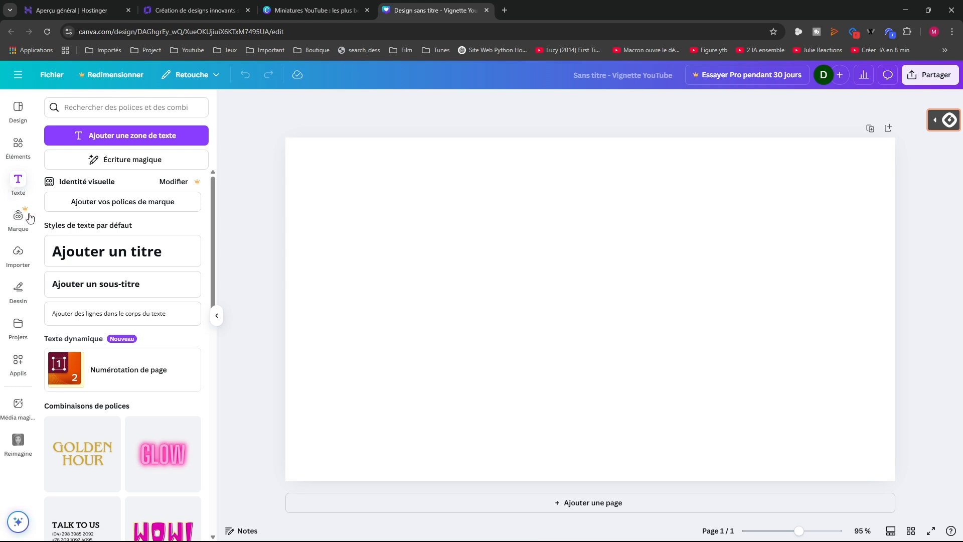
Add a title text box reading 'ytyet' to the thumbnail
{"action": "left_click_drag", "start_coordinate": [68, 263], "coordinate": [491, 272]}
{"action": "left_click", "coordinate": [490, 272]}
{"action": "type", "text": "ytyetjouter un titre"}
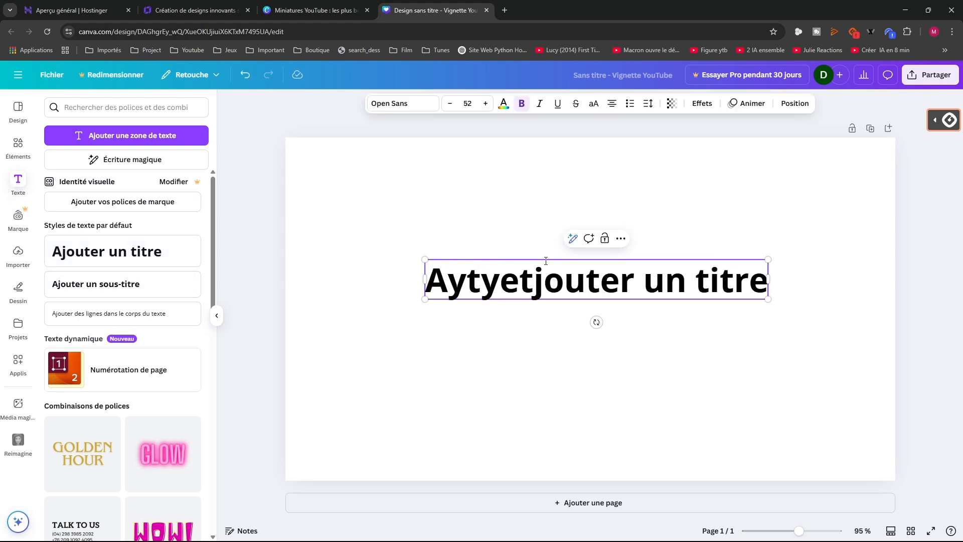
{"action": "double_click", "coordinate": [530, 283]}
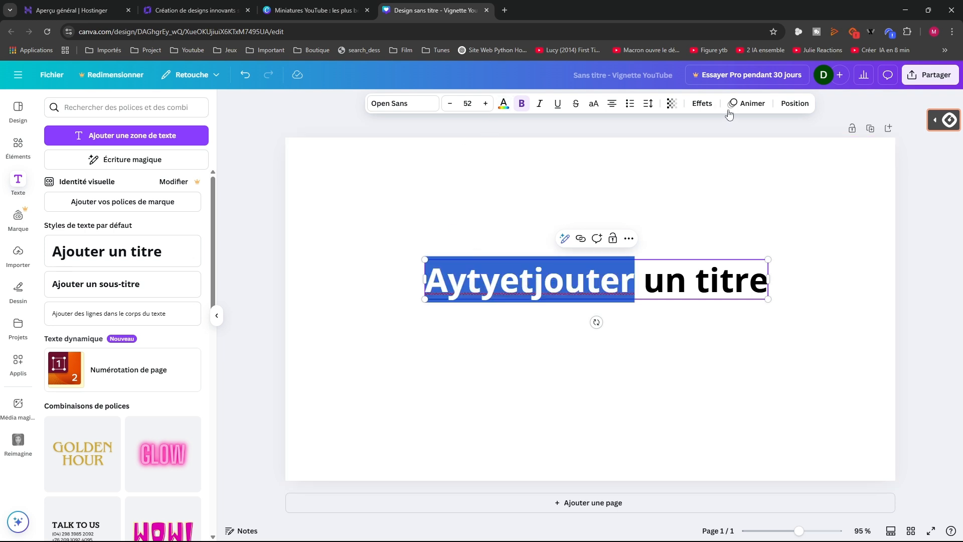
Give the title a slightly thicker Biseautage bevel effect, then close the Canva tab
{"action": "left_click", "coordinate": [701, 103]}
{"action": "left_click", "coordinate": [138, 300]}
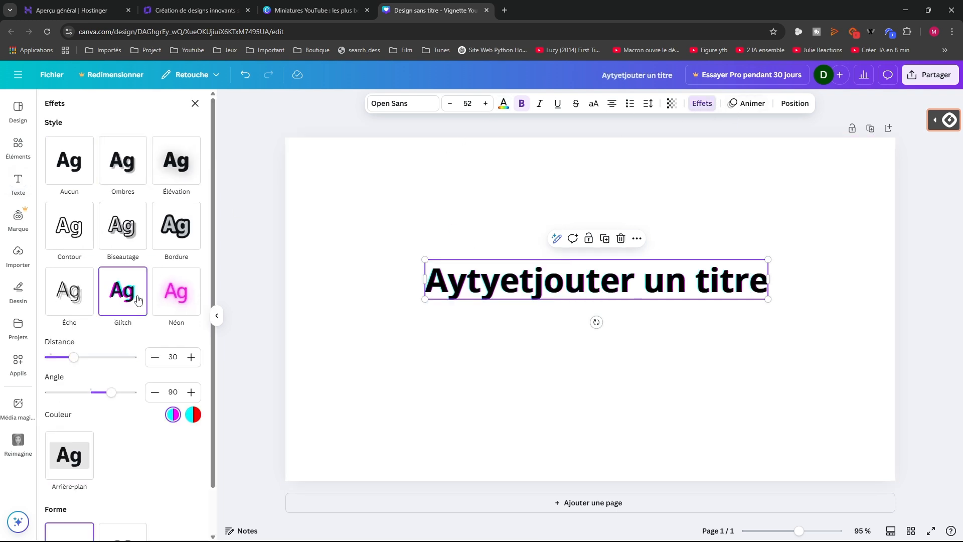
{"action": "left_click", "coordinate": [176, 225]}
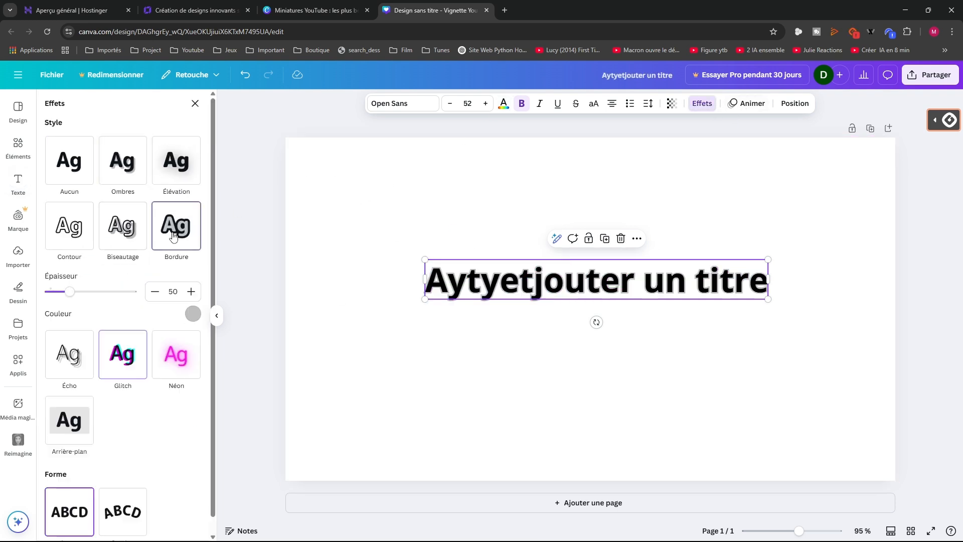
{"action": "left_click", "coordinate": [119, 227]}
{"action": "mouse_move", "coordinate": [86, 291]}
{"action": "left_mouse_down"}
{"action": "mouse_move", "coordinate": [123, 292]}
{"action": "mouse_move", "coordinate": [91, 300]}
{"action": "left_mouse_up"}
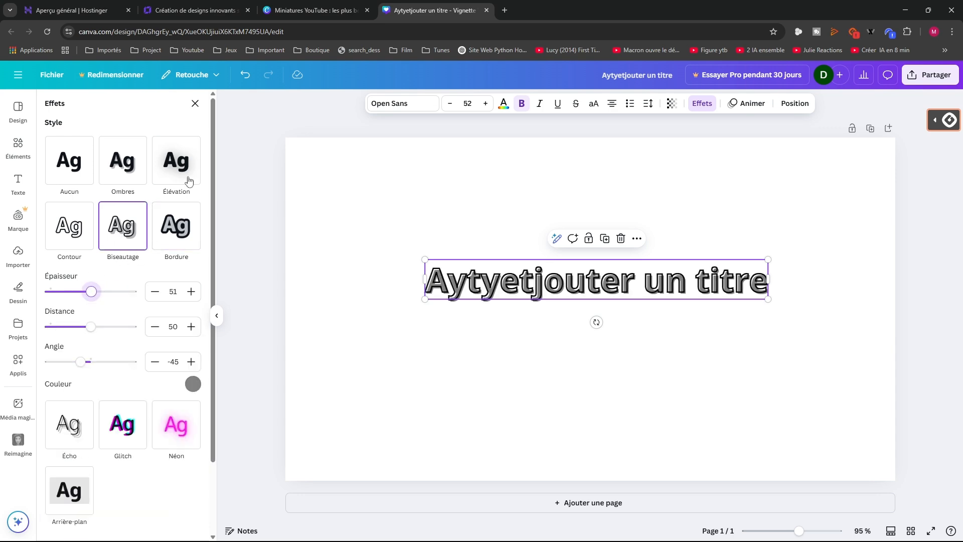
{"action": "left_click", "coordinate": [487, 10]}
{"action": "left_click", "coordinate": [196, 11]}
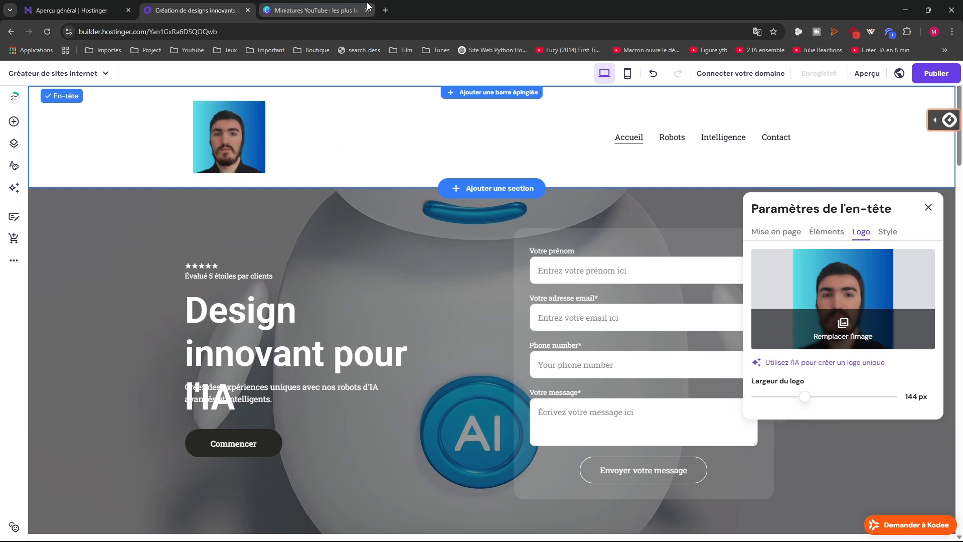
Close the thumbnail tab, visit Robots and Accueil, and open the hero section's background settings
{"action": "left_click", "coordinate": [336, 10]}
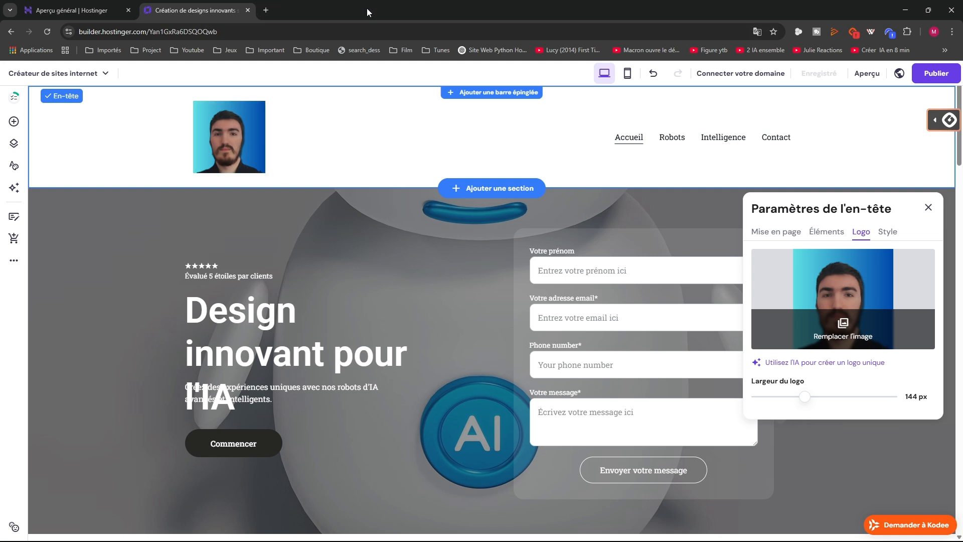
{"action": "left_click", "coordinate": [638, 143]}
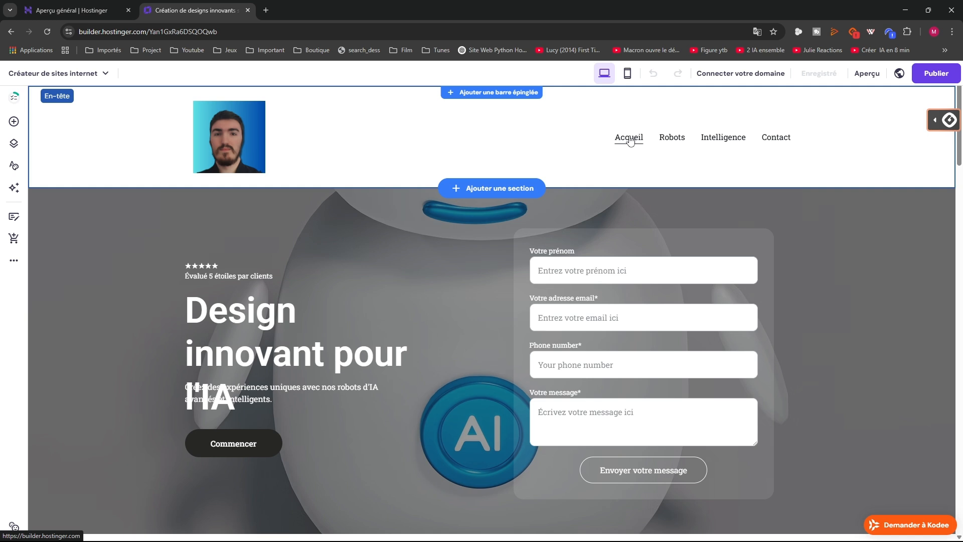
{"action": "left_click", "coordinate": [677, 141]}
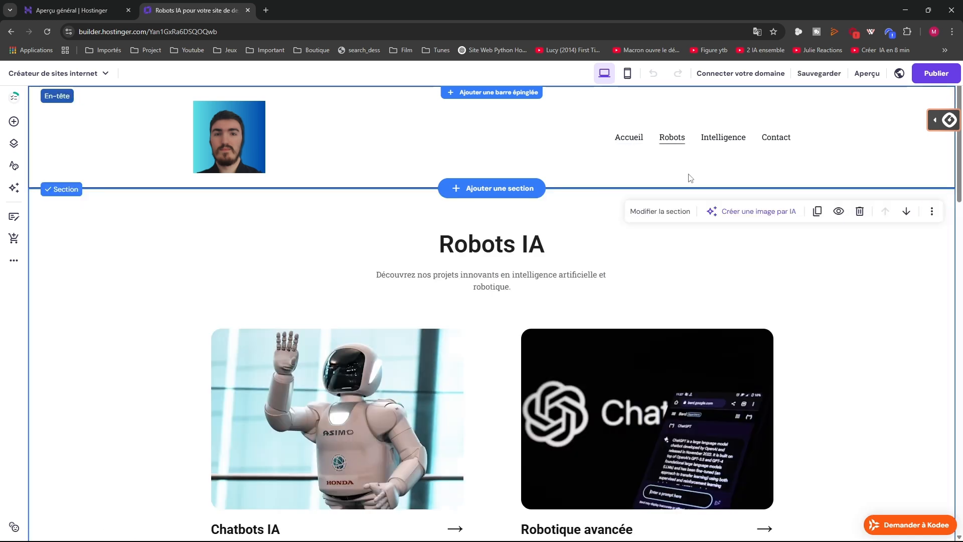
{"action": "left_click", "coordinate": [632, 143]}
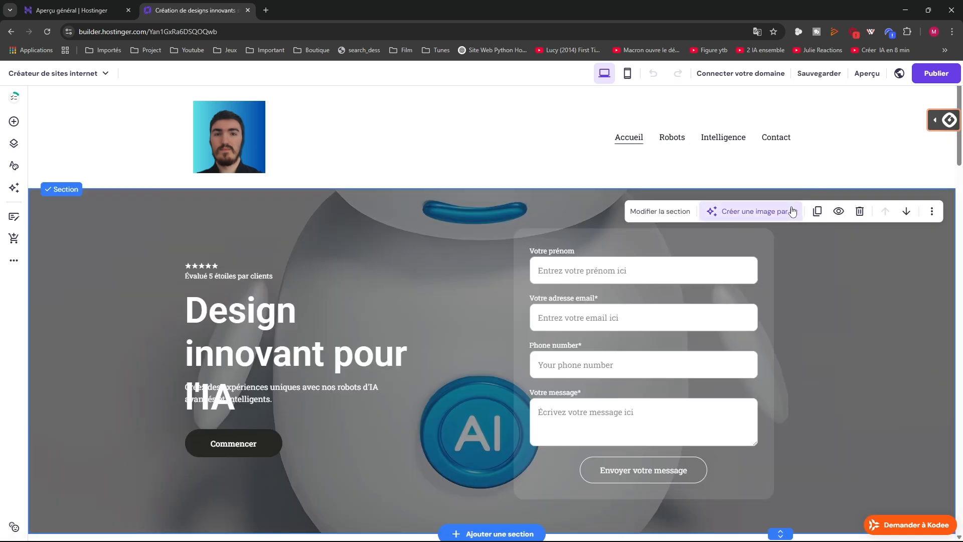
{"action": "left_click", "coordinate": [658, 213]}
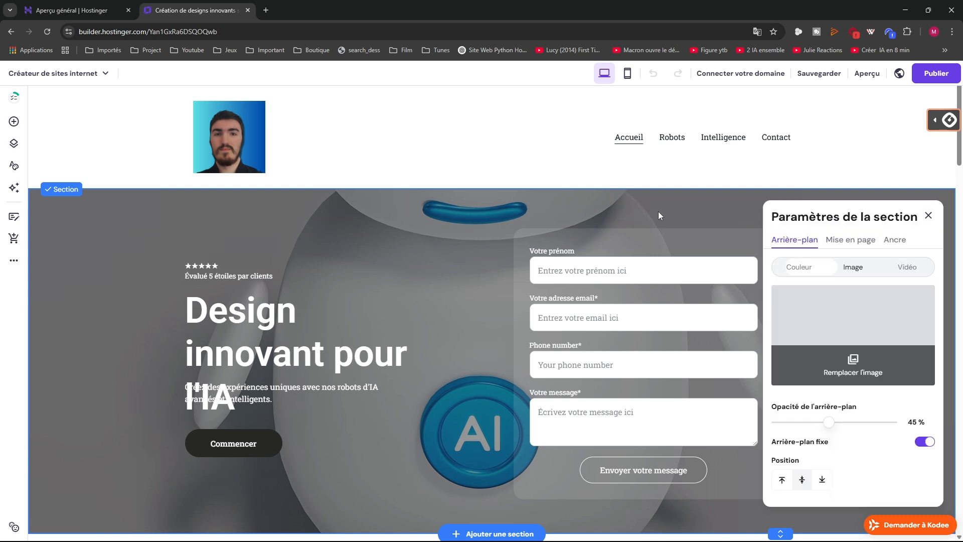
{"action": "left_click", "coordinate": [852, 267]}
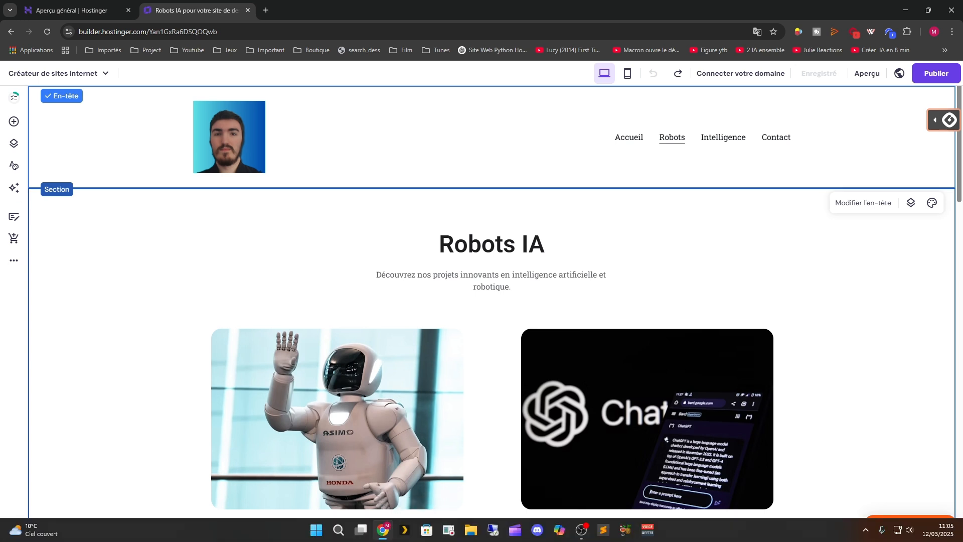
{"action": "left_click", "coordinate": [13, 122]}
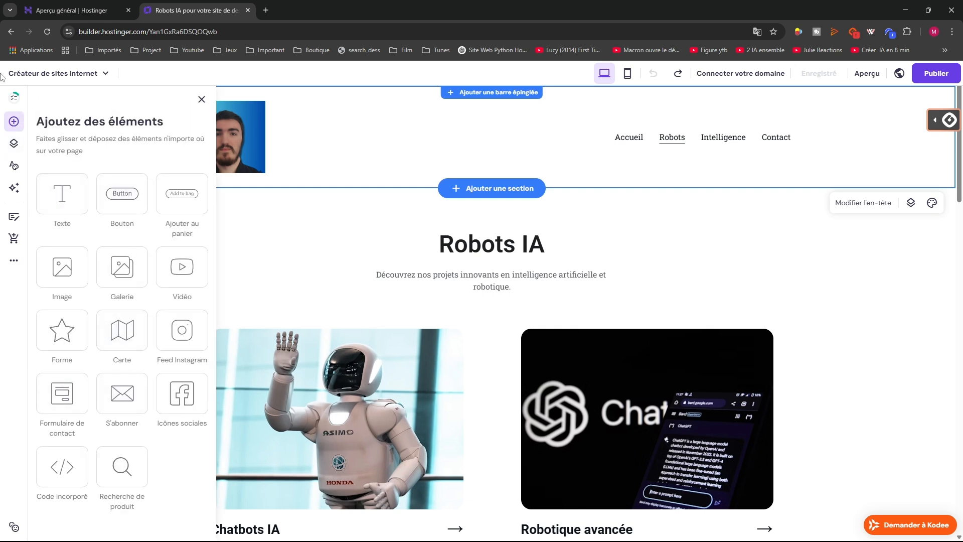
Review the Robots page's Image sociale and Mot de passe settings, then open the site Styles panel
{"action": "left_click", "coordinate": [14, 144]}
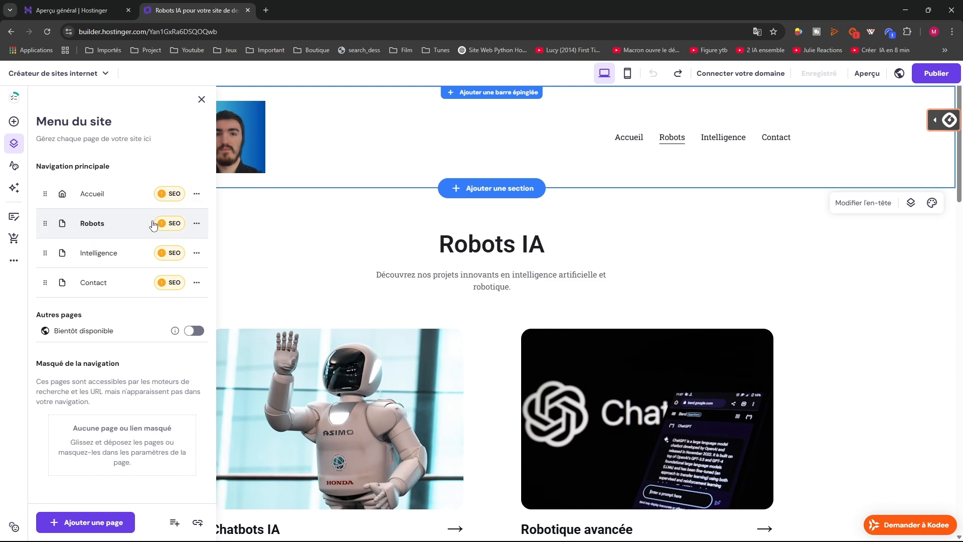
{"action": "left_click", "coordinate": [196, 223]}
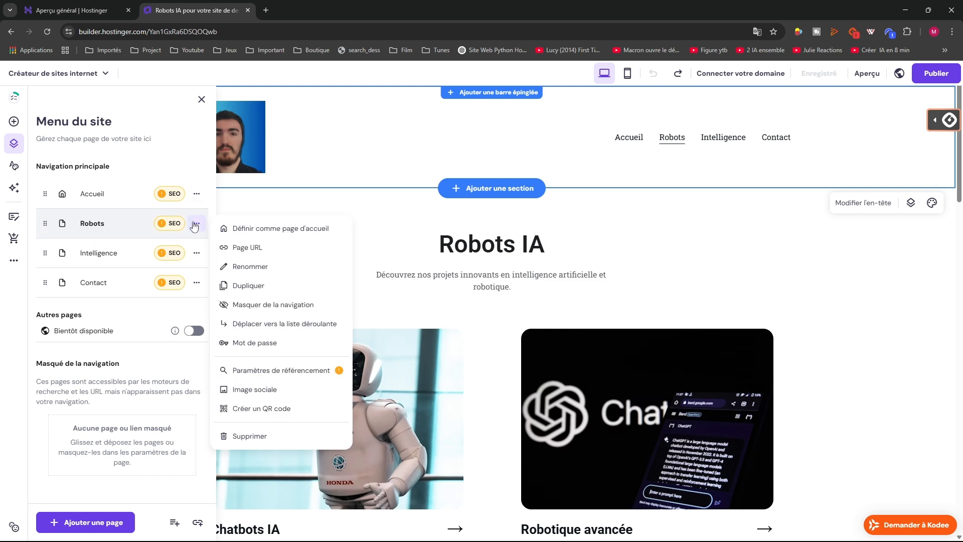
{"action": "left_click", "coordinate": [250, 267]}
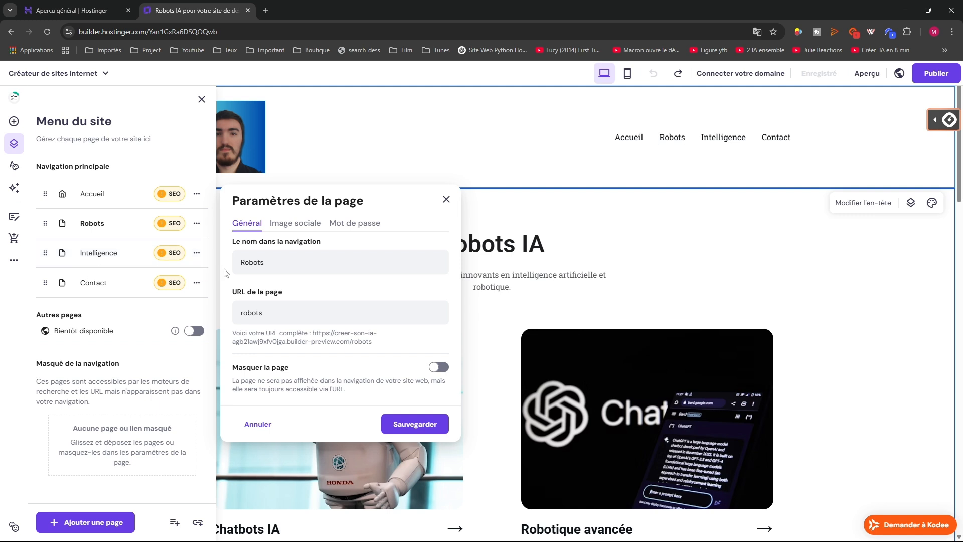
{"action": "left_click", "coordinate": [286, 228]}
{"action": "left_click", "coordinate": [350, 240]}
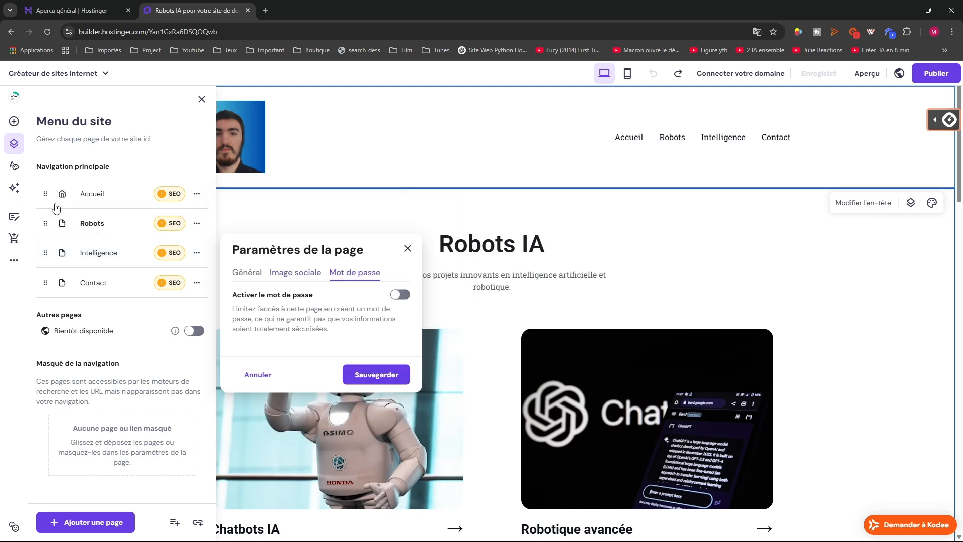
{"action": "left_click", "coordinate": [14, 122]}
{"action": "left_click", "coordinate": [13, 168]}
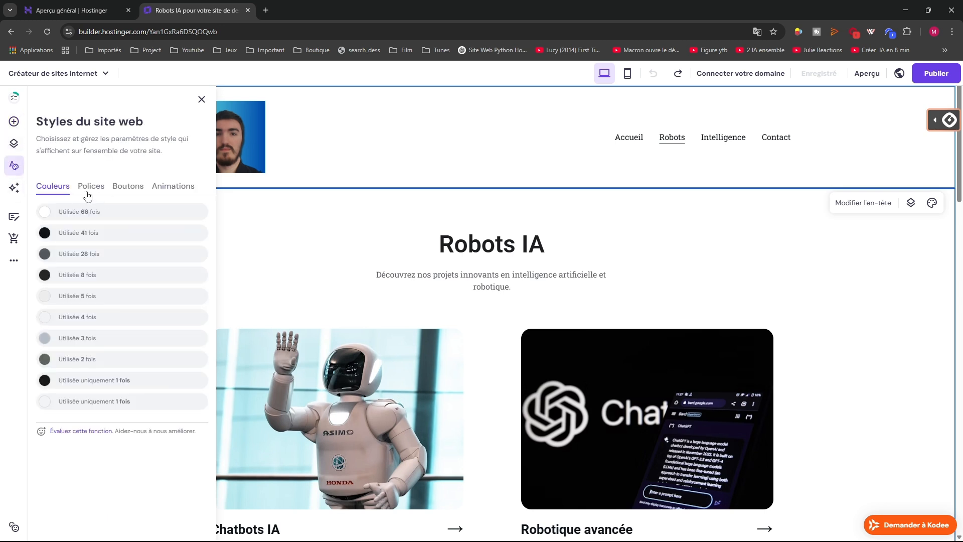
Browse the AI tools, Blog, Boutique and extra settings panels, ending on the site pages list
{"action": "left_click", "coordinate": [14, 189]}
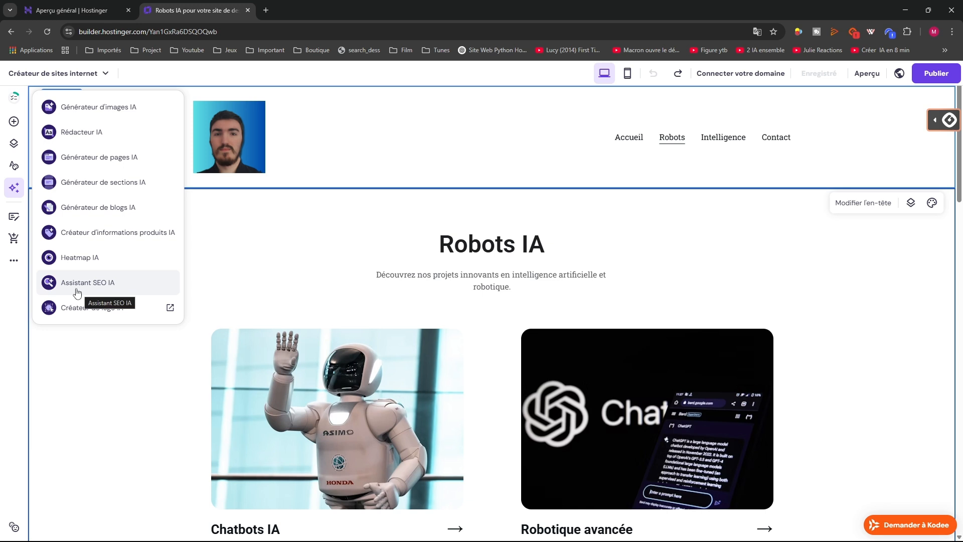
{"action": "left_click", "coordinate": [14, 217]}
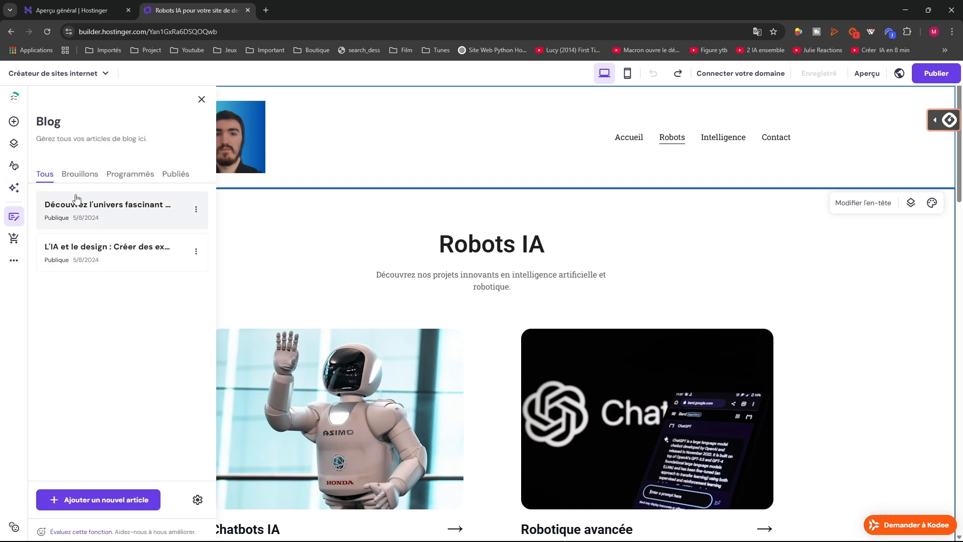
{"action": "left_click", "coordinate": [14, 240]}
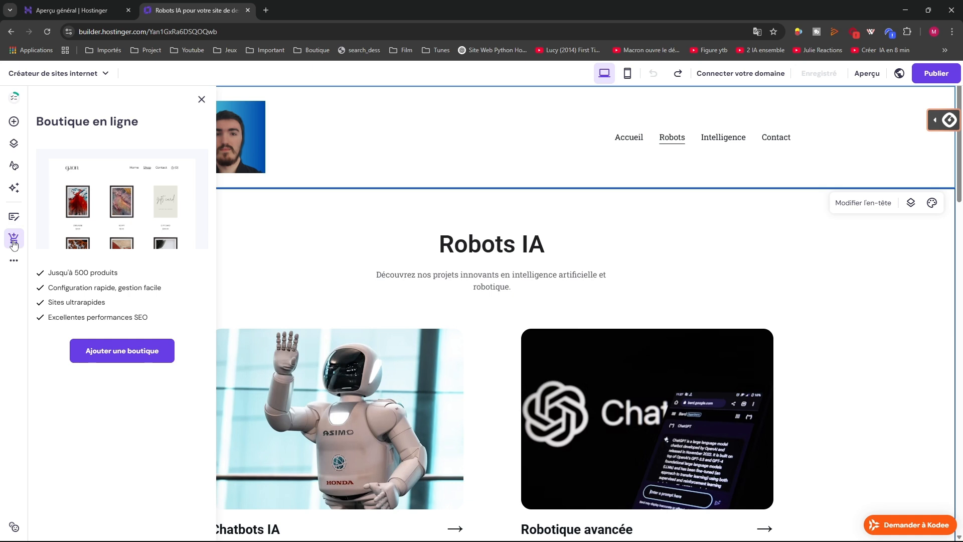
{"action": "left_click", "coordinate": [10, 265]}
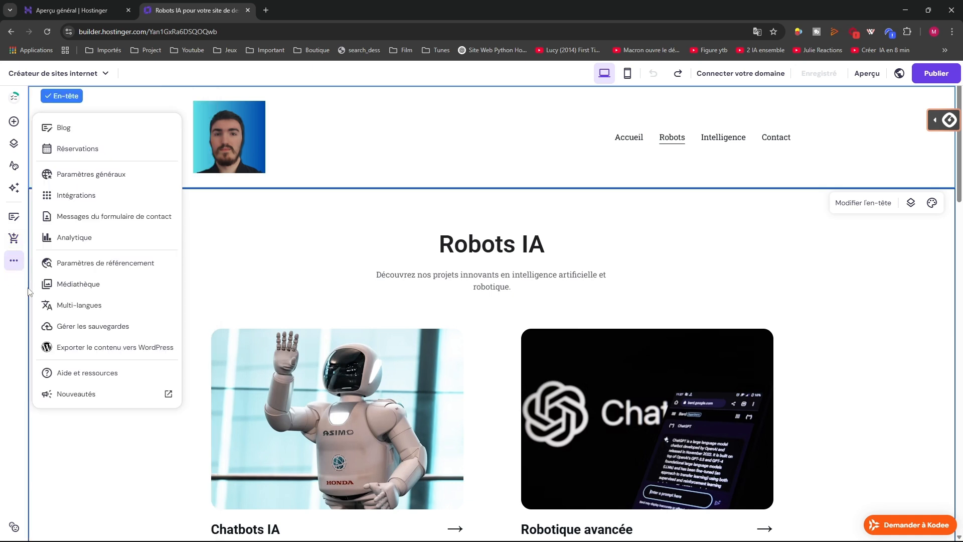
{"action": "left_click", "coordinate": [14, 143]}
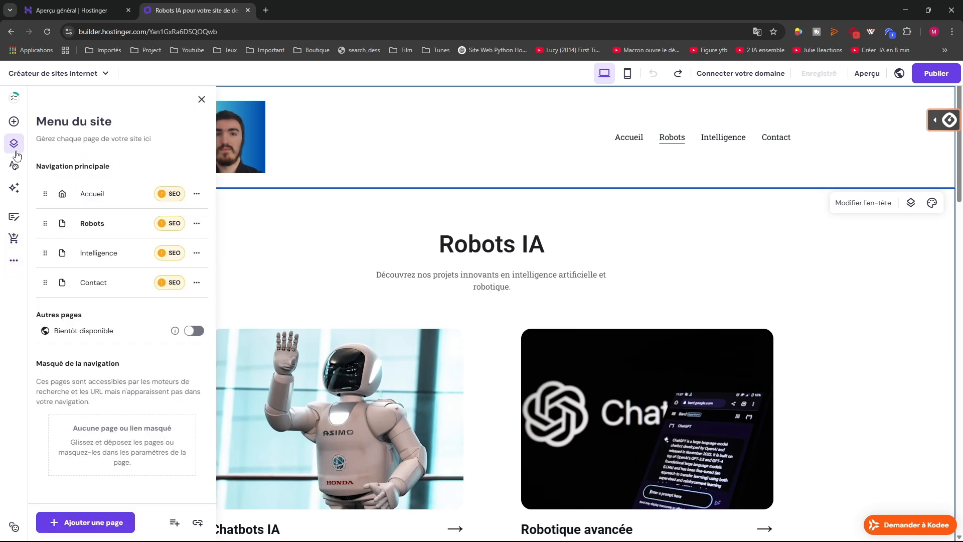
{"action": "left_click", "coordinate": [197, 223]}
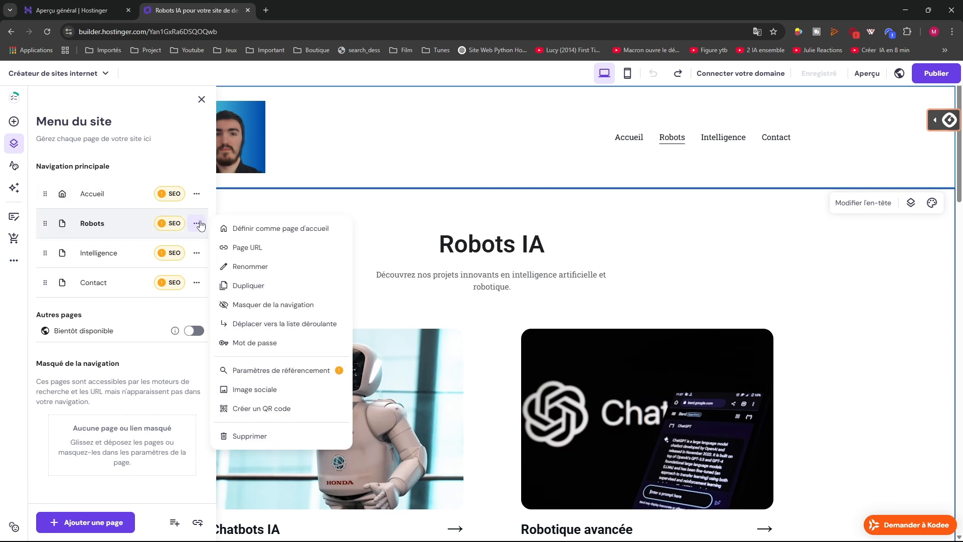
{"action": "left_click", "coordinate": [250, 267]}
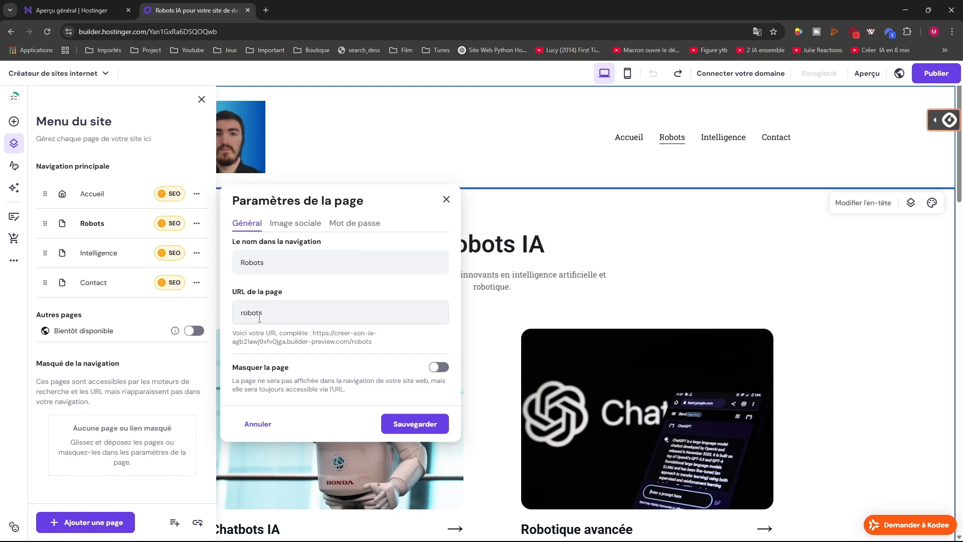
{"action": "left_click", "coordinate": [219, 316]}
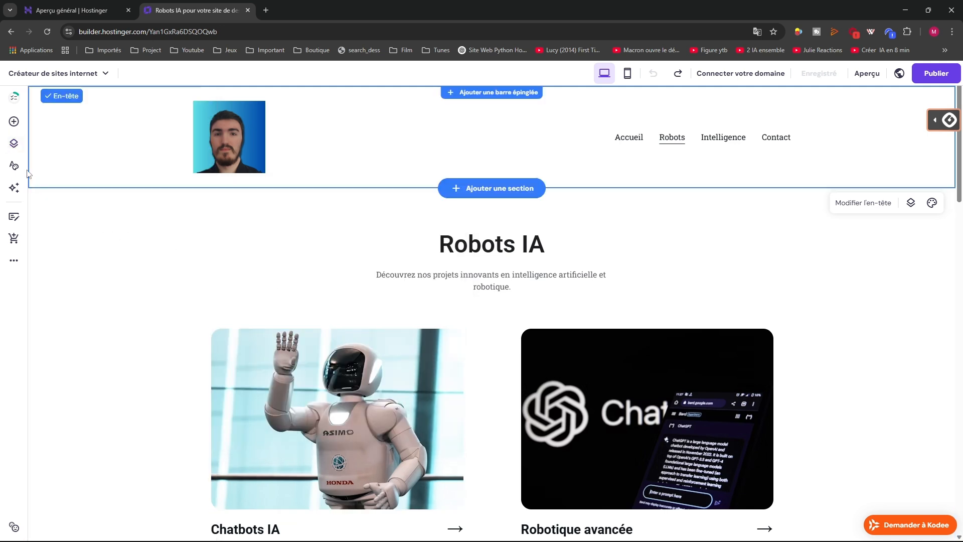
{"action": "left_click", "coordinate": [8, 149]}
{"action": "left_click", "coordinate": [197, 223]}
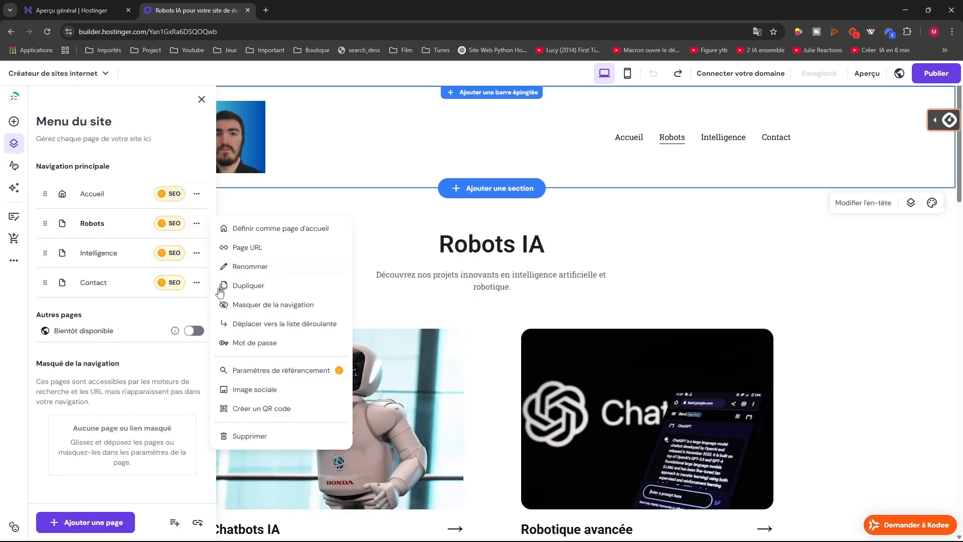
{"action": "left_click", "coordinate": [232, 274]}
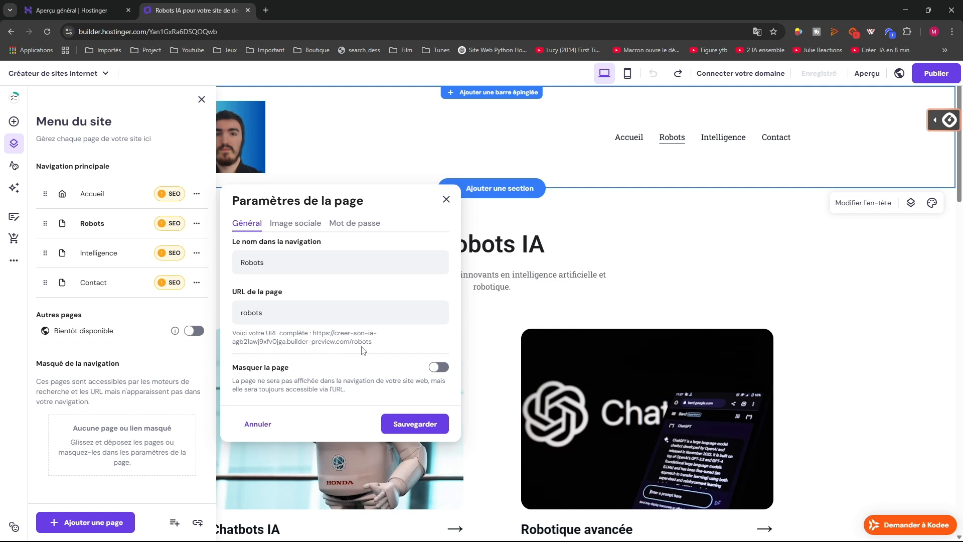
{"action": "left_click_drag", "start_coordinate": [336, 342], "coordinate": [248, 343]}
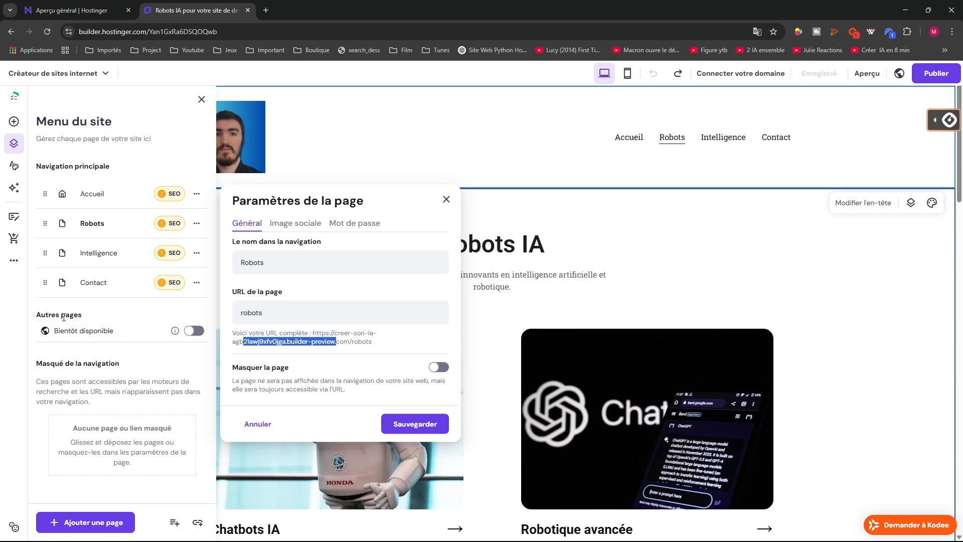
{"action": "left_click", "coordinate": [149, 359]}
{"action": "left_click", "coordinate": [194, 331]}
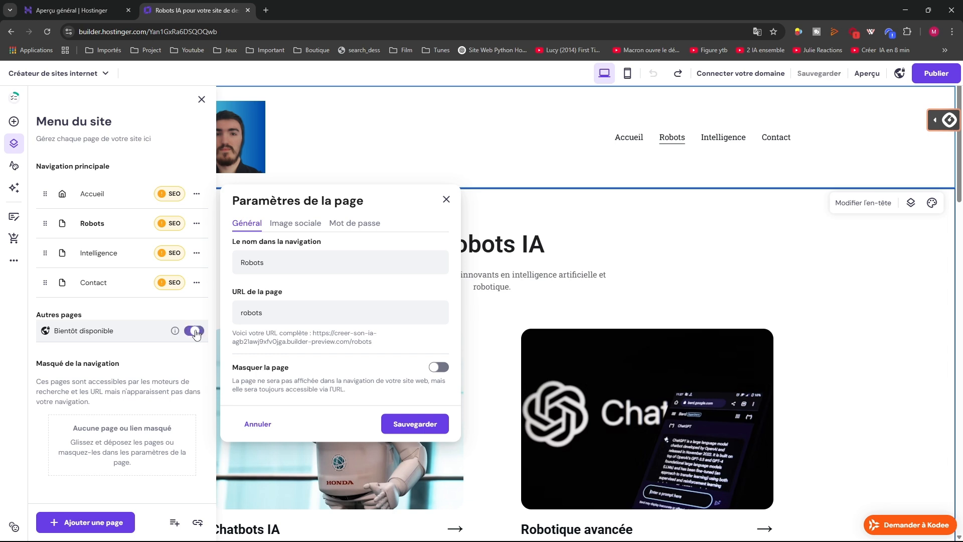
{"action": "left_click", "coordinate": [194, 330]}
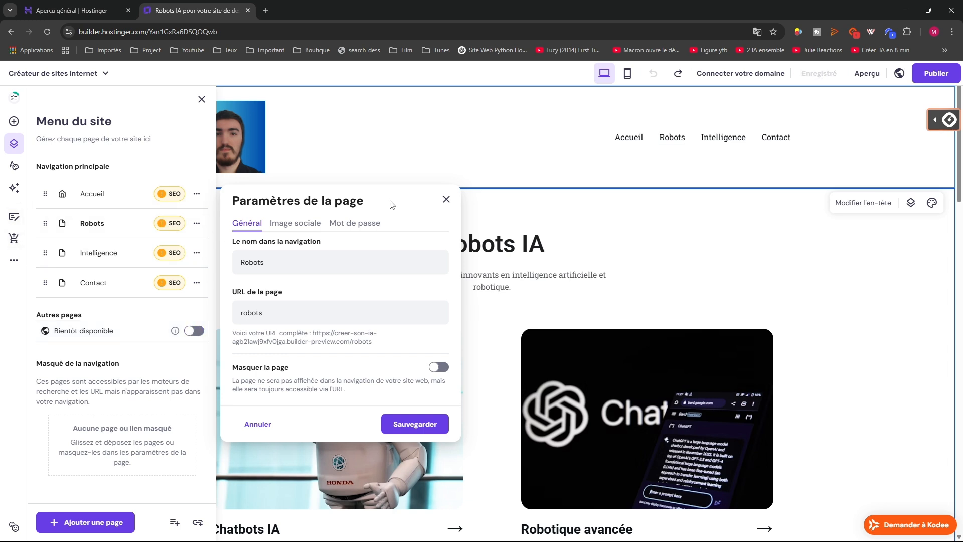
{"action": "left_click", "coordinate": [446, 199]}
{"action": "left_click", "coordinate": [202, 223]}
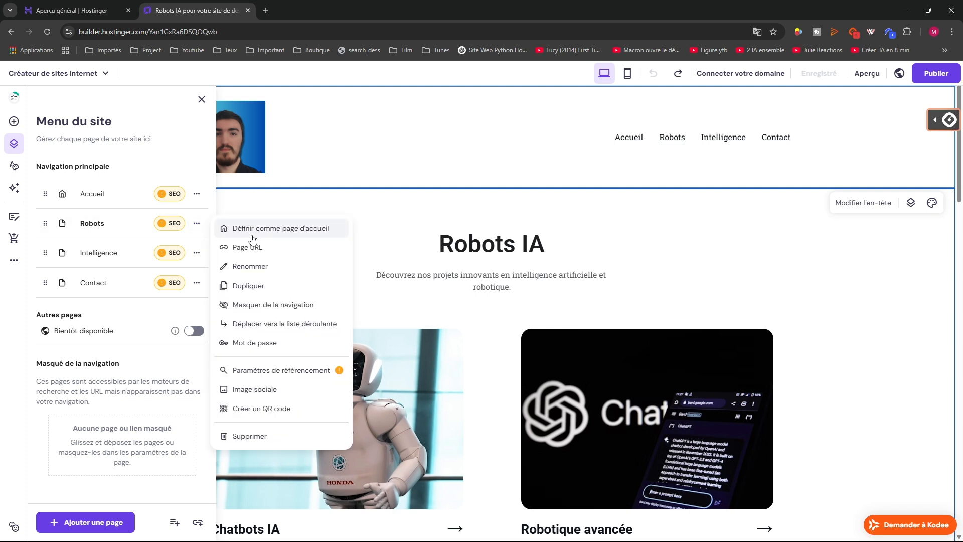
Hide and re-show Robots in the navigation, then drag it back below Accueil
{"action": "left_click", "coordinate": [247, 304]}
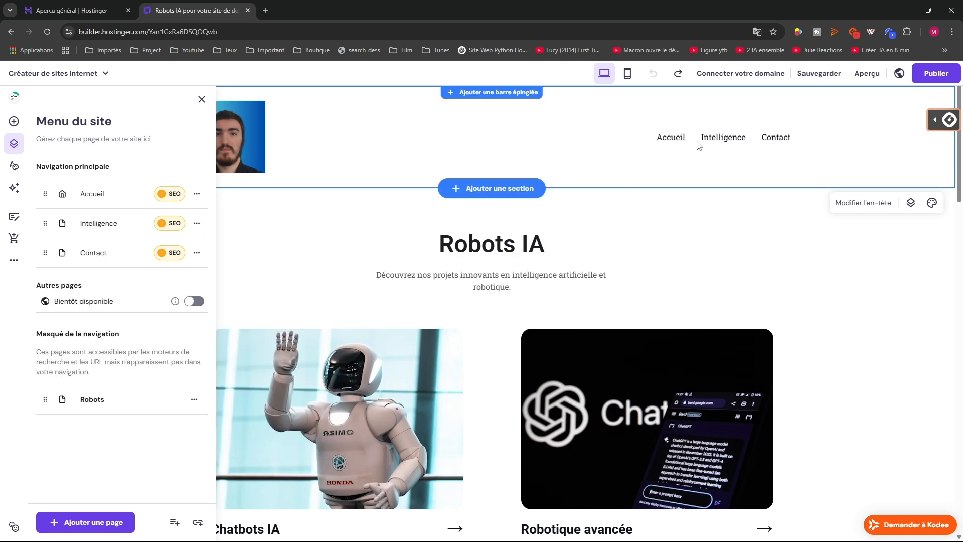
{"action": "left_click", "coordinate": [194, 401]}
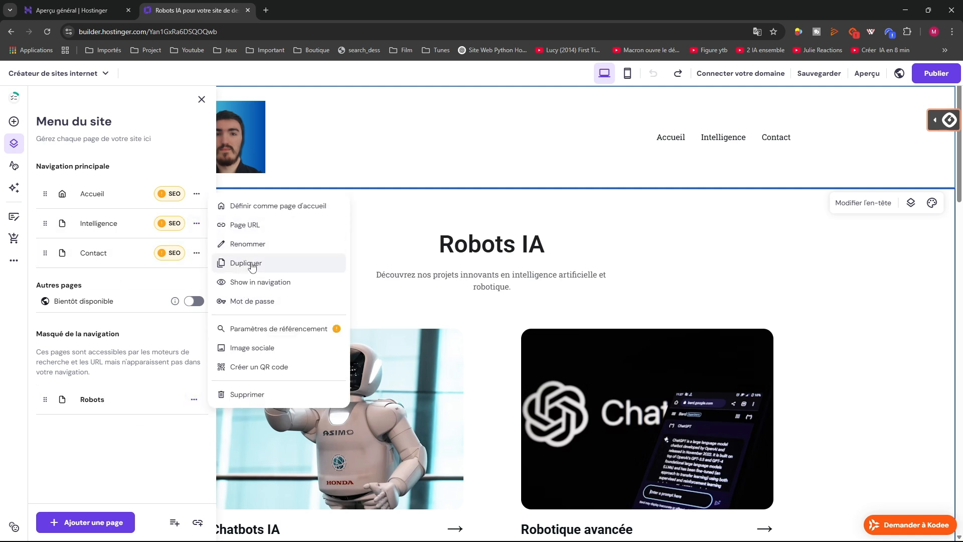
{"action": "left_click", "coordinate": [247, 282]}
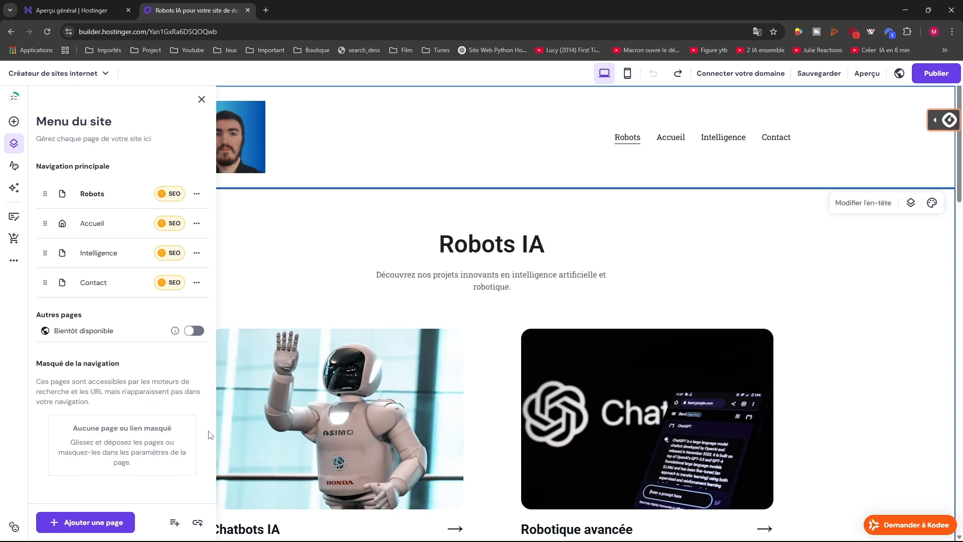
{"action": "left_click_drag", "start_coordinate": [630, 140], "coordinate": [670, 137]}
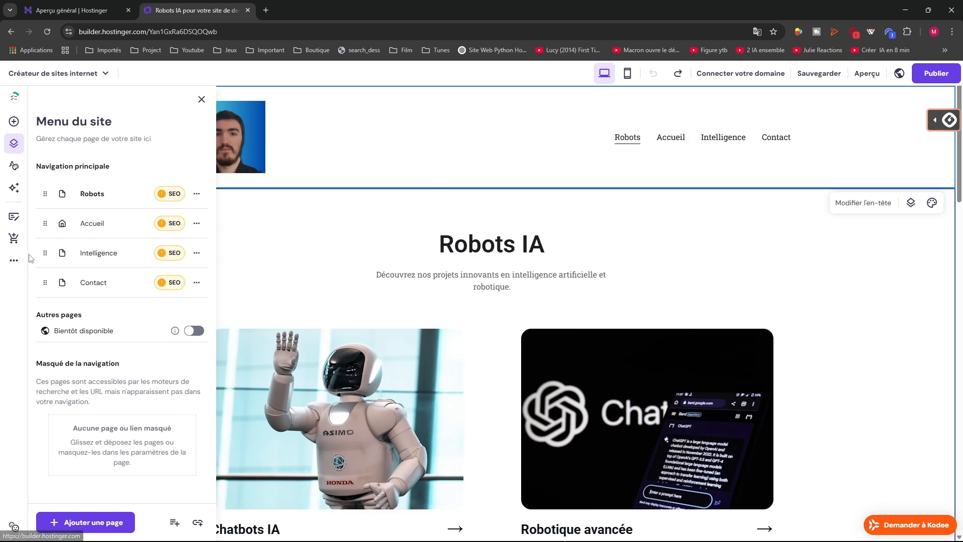
{"action": "left_click_drag", "start_coordinate": [45, 193], "coordinate": [46, 224]}
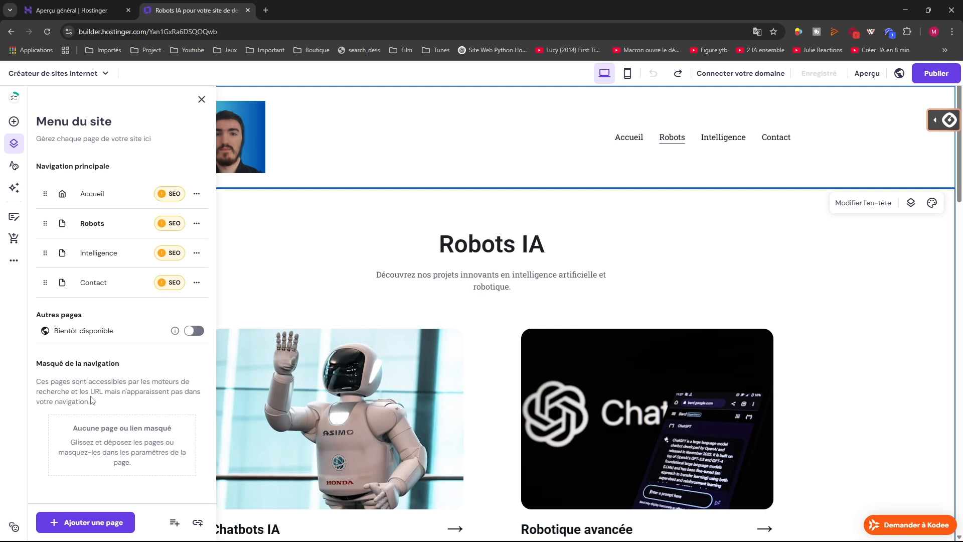
{"action": "left_click", "coordinate": [14, 121]}
{"action": "left_click_drag", "start_coordinate": [121, 196], "coordinate": [675, 248]}
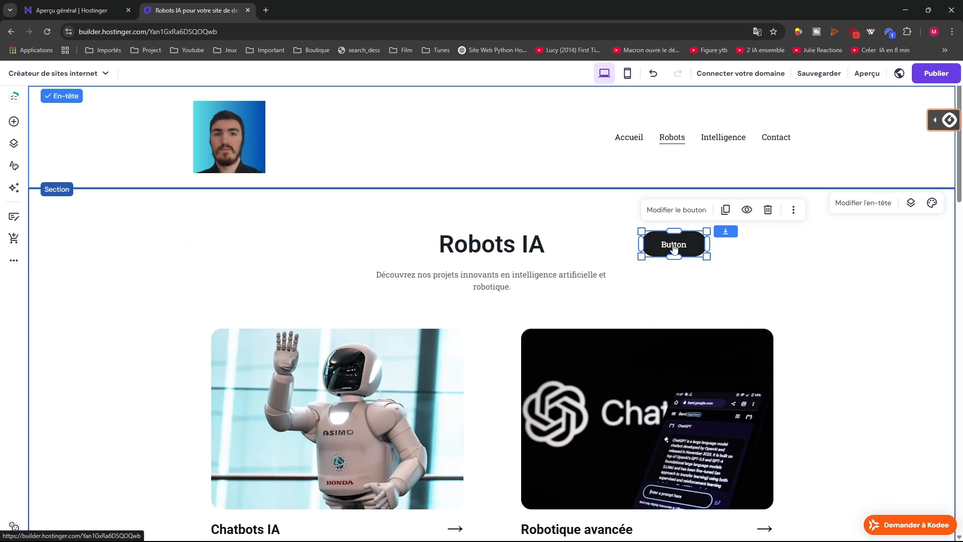
{"action": "left_click", "coordinate": [666, 211]}
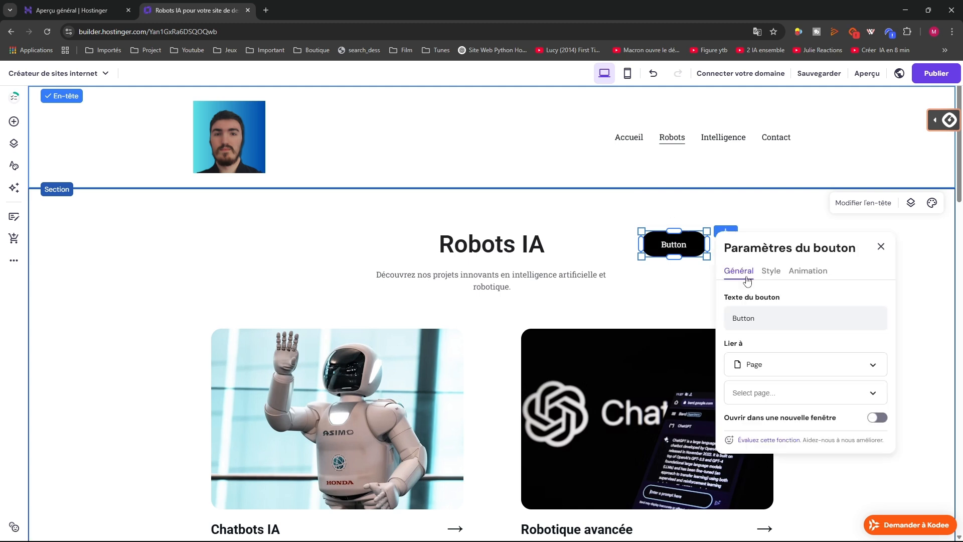
{"action": "left_click", "coordinate": [756, 319]}
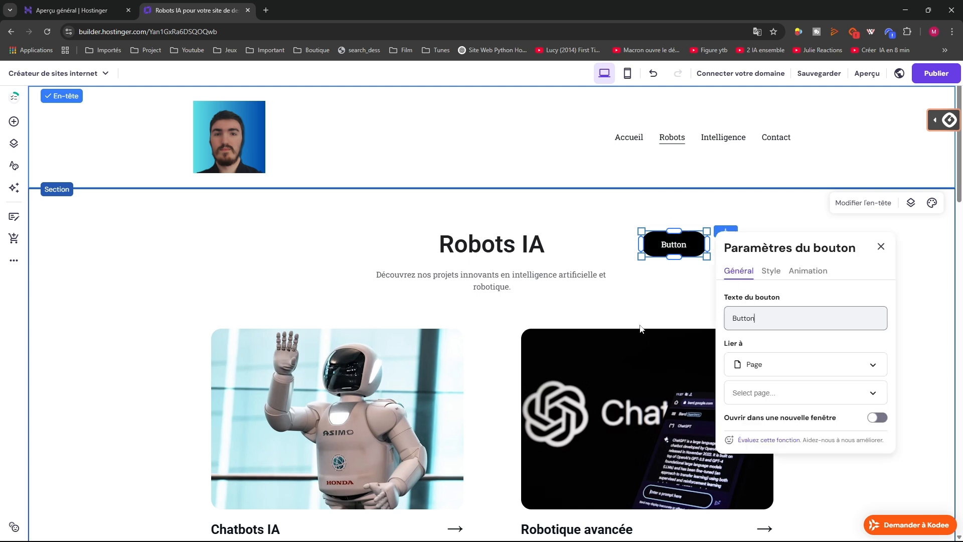
{"action": "left_click", "coordinate": [880, 246]}
{"action": "left_click", "coordinate": [767, 210]}
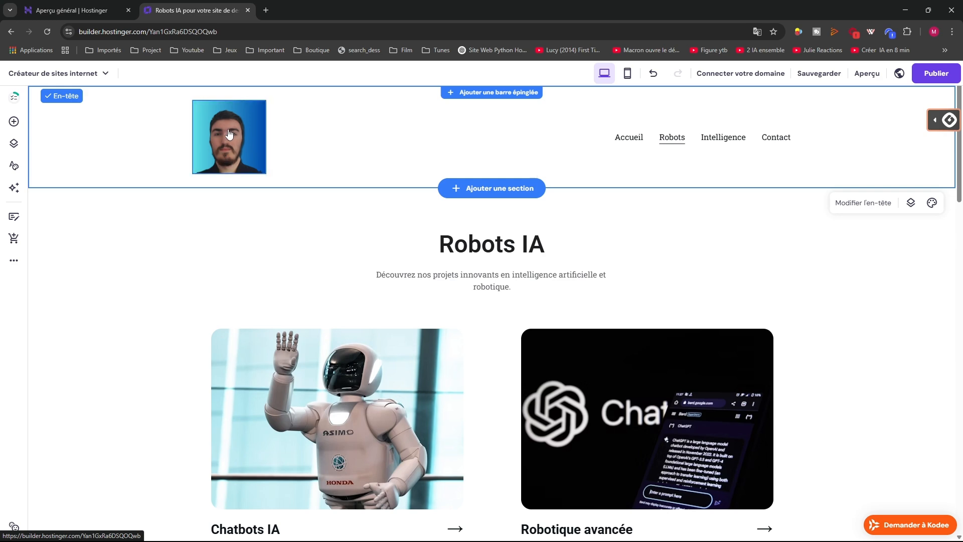
{"action": "scroll", "coordinate": [372, 248], "scroll_direction": "down", "scroll_amount": 3}
{"action": "left_click", "coordinate": [371, 248]}
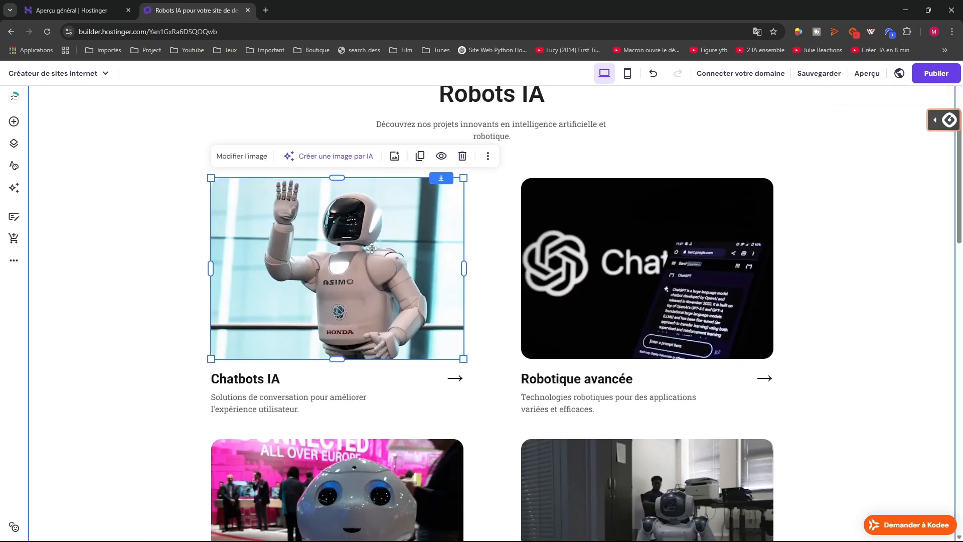
{"action": "left_click", "coordinate": [401, 132]}
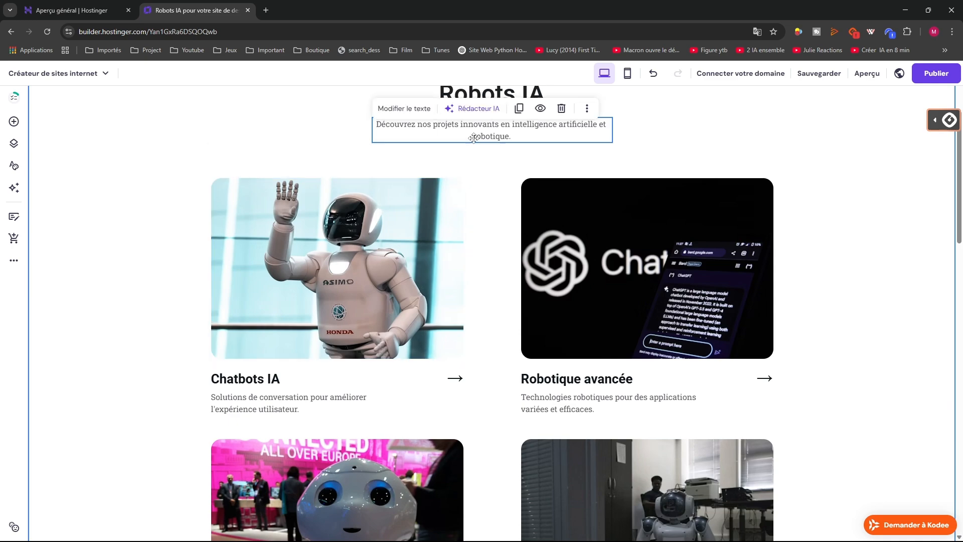
{"action": "scroll", "coordinate": [575, 260], "scroll_direction": "down", "scroll_amount": 10}
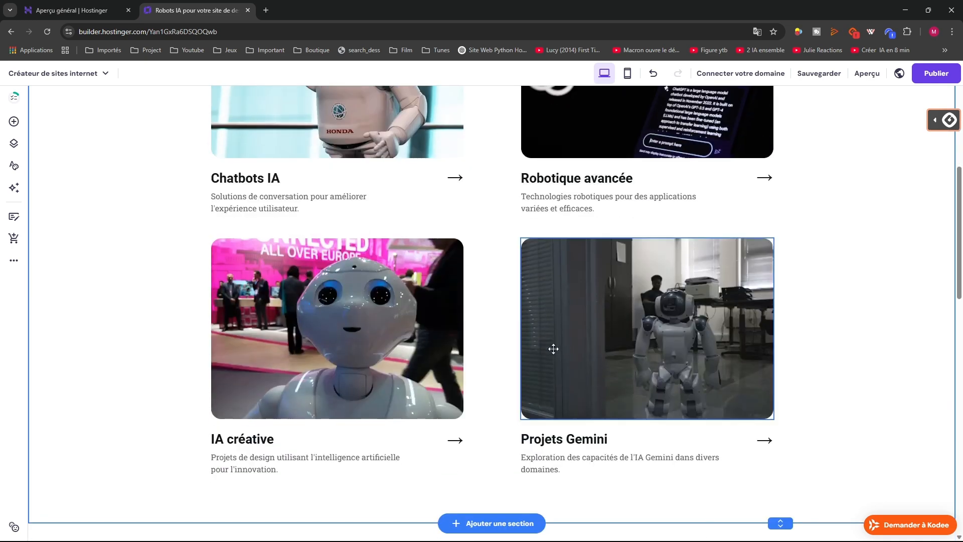
{"action": "scroll", "coordinate": [711, 354], "scroll_direction": "up", "scroll_amount": 10}
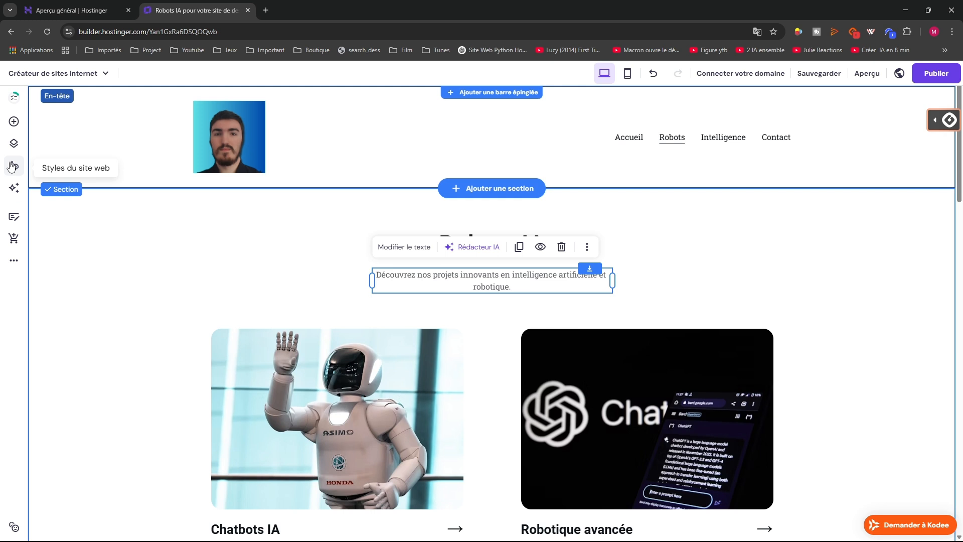
{"action": "left_click", "coordinate": [14, 121]}
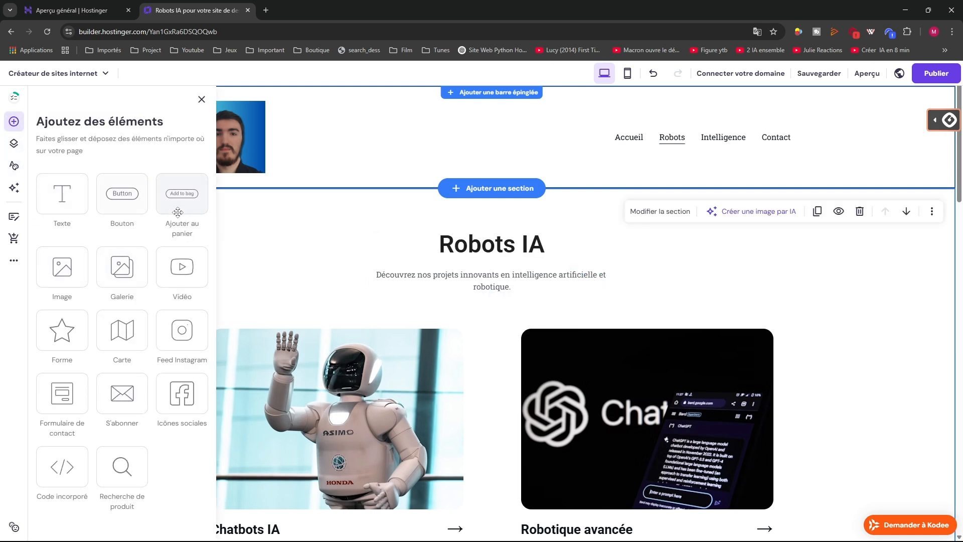
Place an Add to bag button beside the Robots IA heading, then delete it
{"action": "left_click_drag", "start_coordinate": [184, 207], "coordinate": [672, 280]}
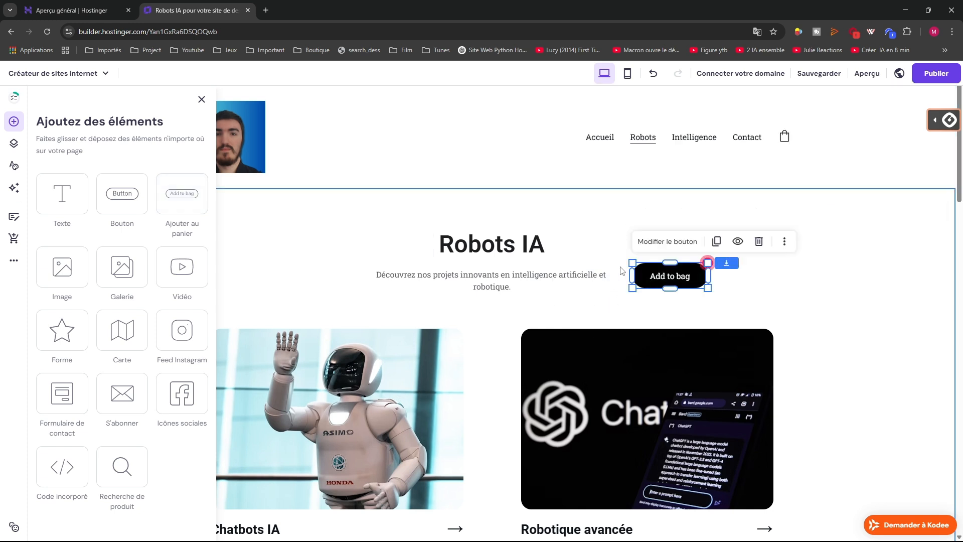
{"action": "left_click", "coordinate": [675, 280]}
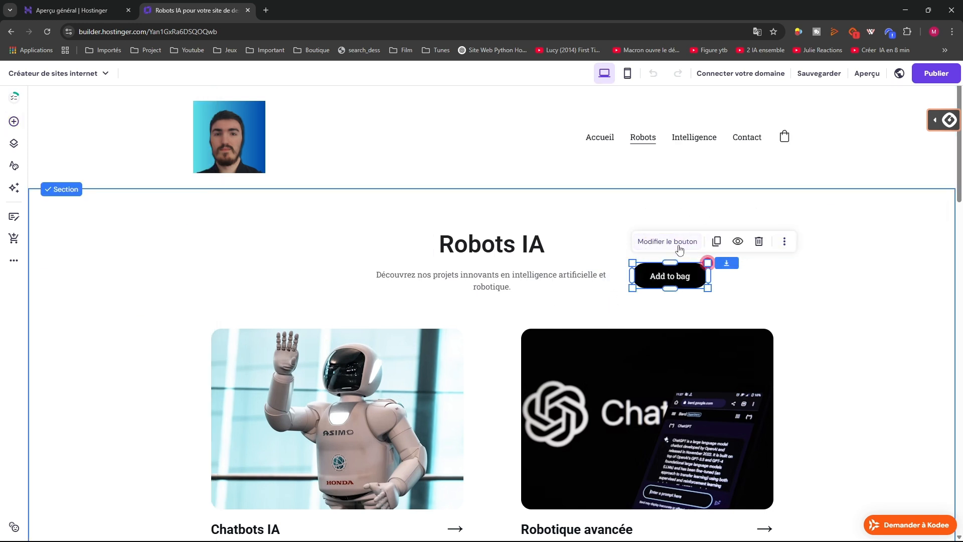
{"action": "left_click", "coordinate": [752, 301]}
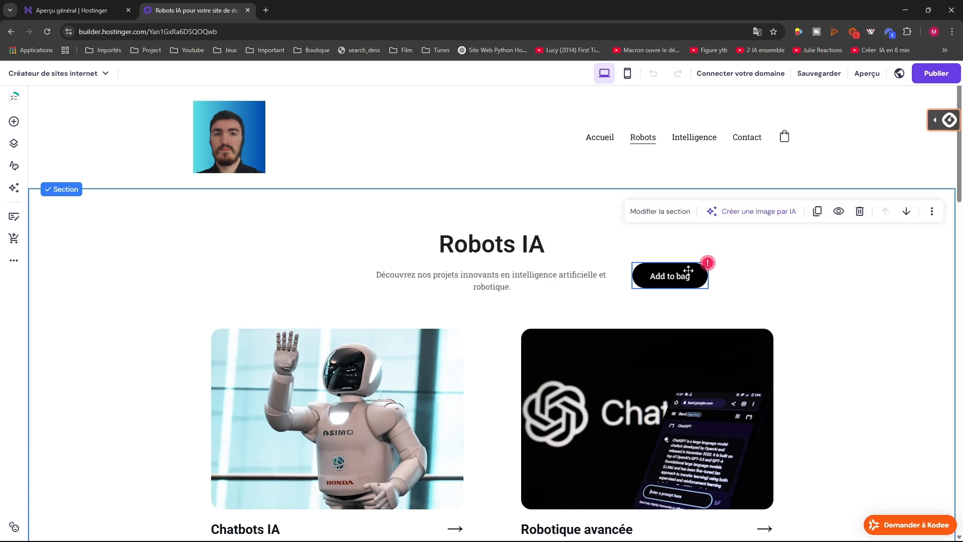
{"action": "left_click", "coordinate": [688, 271]}
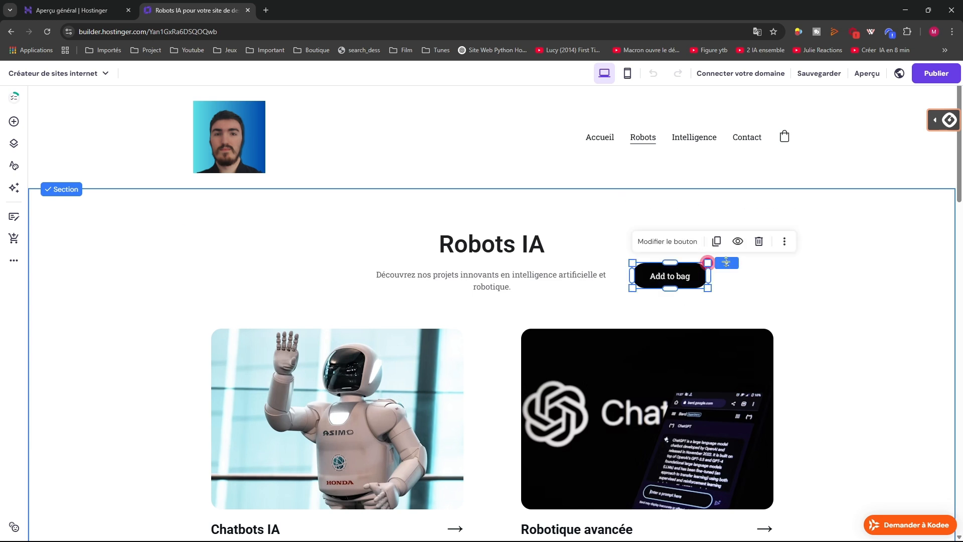
{"action": "left_click", "coordinate": [784, 241]}
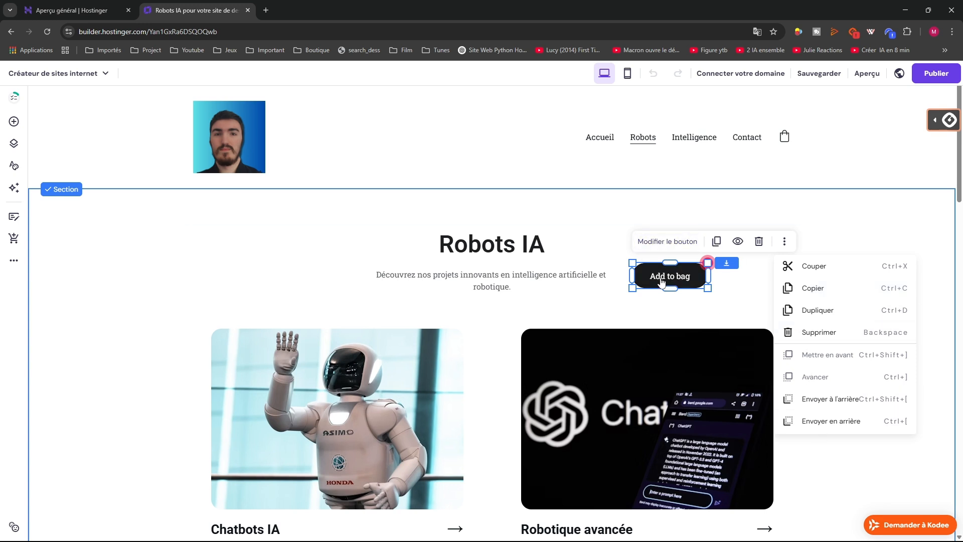
{"action": "left_click", "coordinate": [733, 297]}
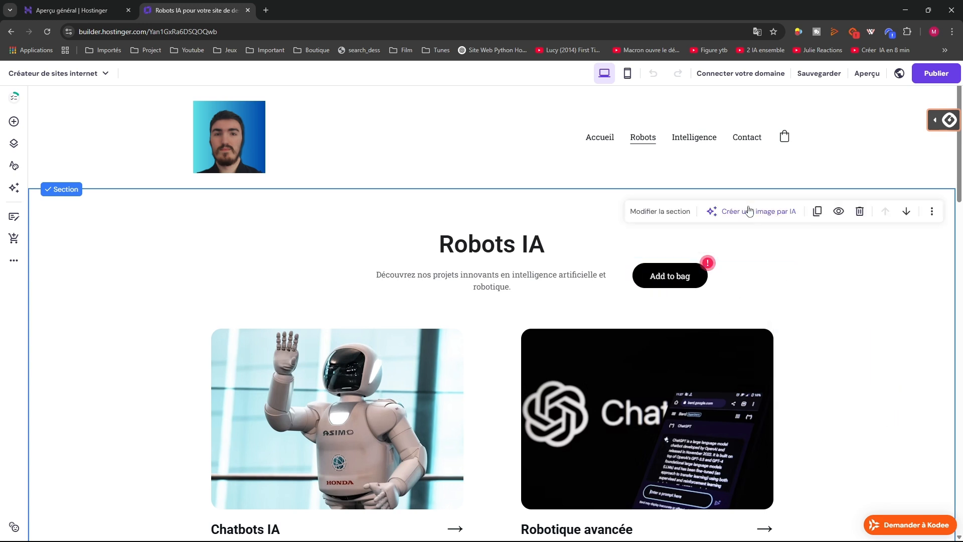
{"action": "left_click", "coordinate": [685, 285]}
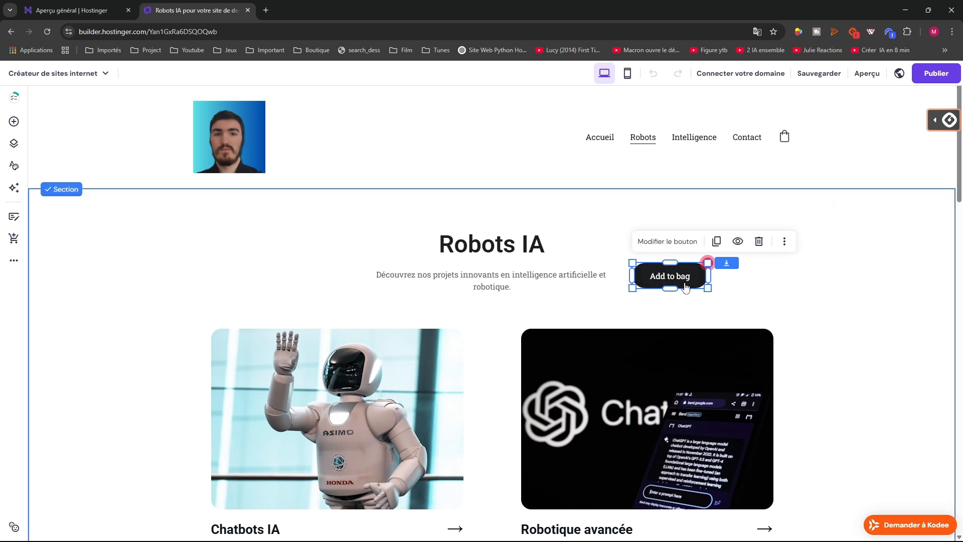
{"action": "key", "text": "Delete"}
Drag a fresh Ajouter au panier button onto the section beside the Robots IA heading
{"action": "left_click", "coordinate": [785, 136]}
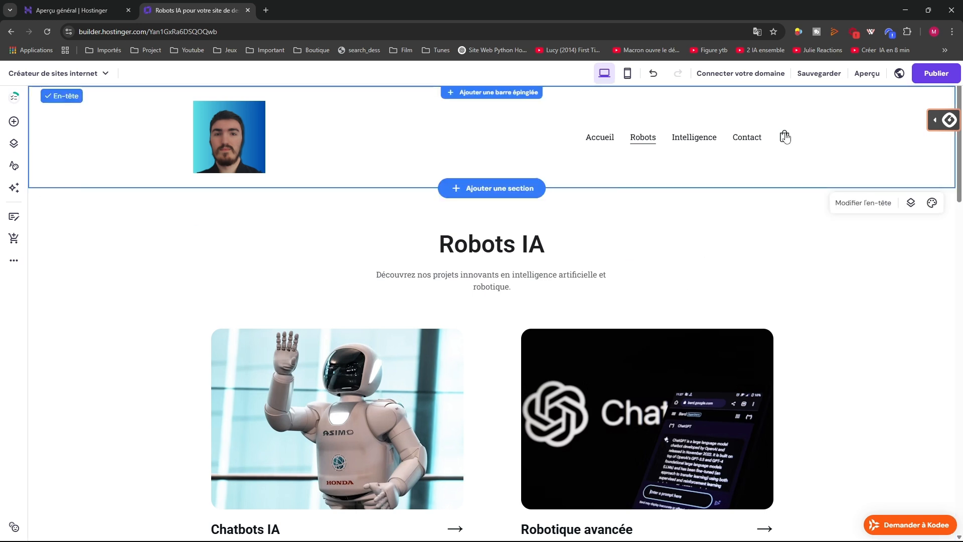
{"action": "left_click", "coordinate": [13, 121]}
{"action": "left_click_drag", "start_coordinate": [172, 174], "coordinate": [652, 231]}
{"action": "left_click", "coordinate": [662, 281]}
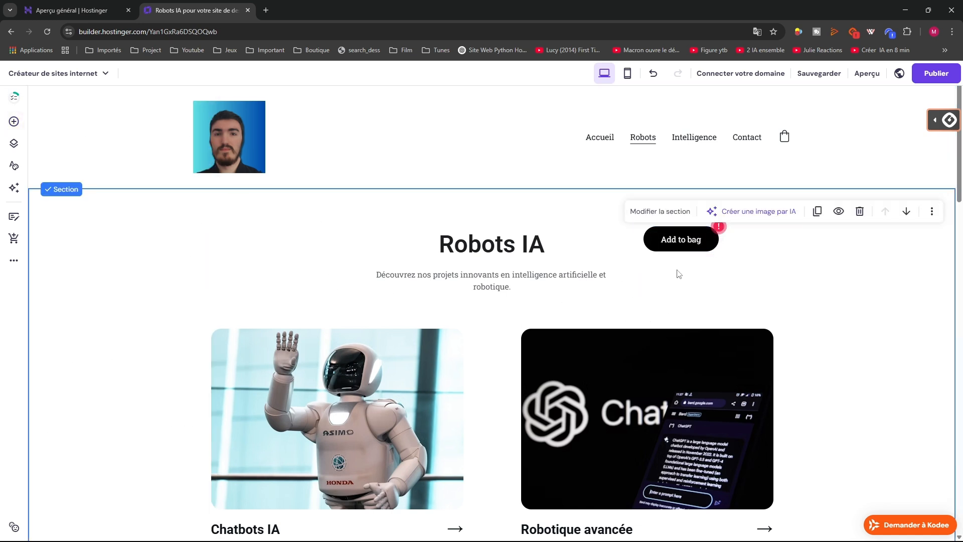
{"action": "left_click", "coordinate": [785, 139]}
Open the Template de page produit from the site pages list
{"action": "left_click", "coordinate": [14, 143]}
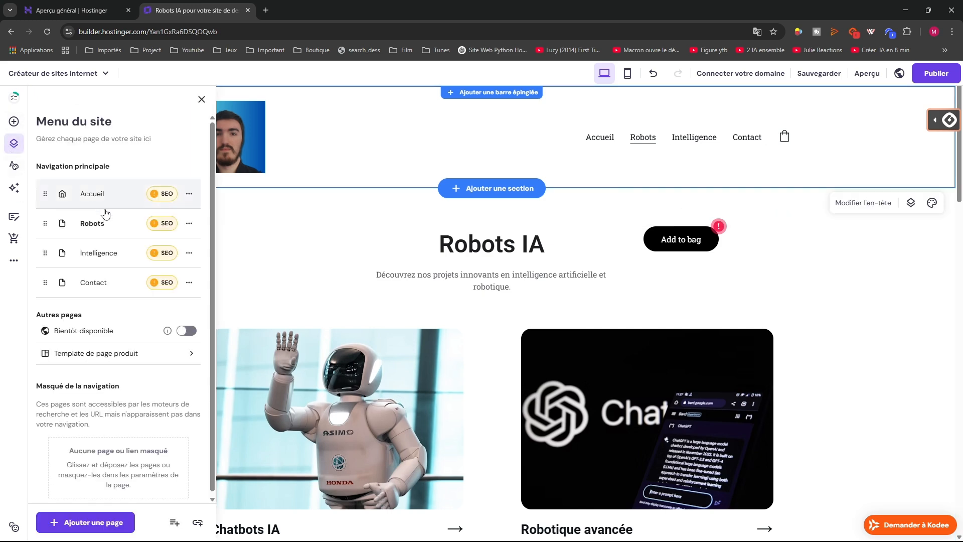
{"action": "left_click", "coordinate": [71, 354]}
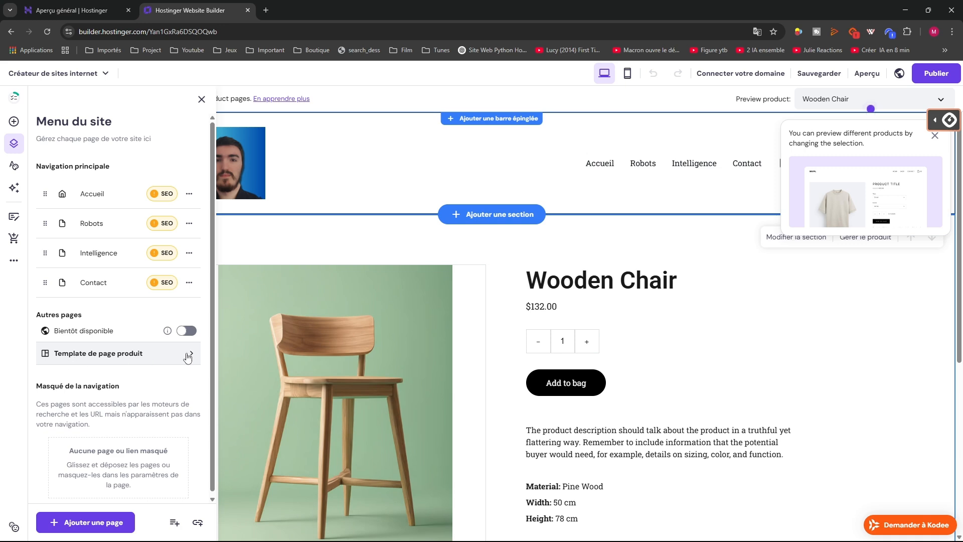
{"action": "scroll", "coordinate": [549, 369], "scroll_direction": "down", "scroll_amount": 5}
{"action": "scroll", "coordinate": [548, 363], "scroll_direction": "up", "scroll_amount": 5}
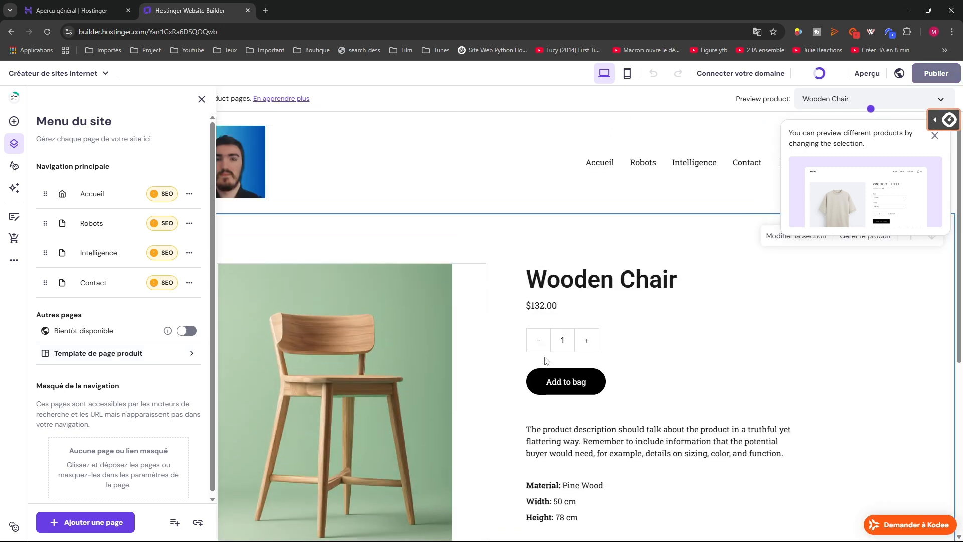
{"action": "left_click", "coordinate": [448, 186]}
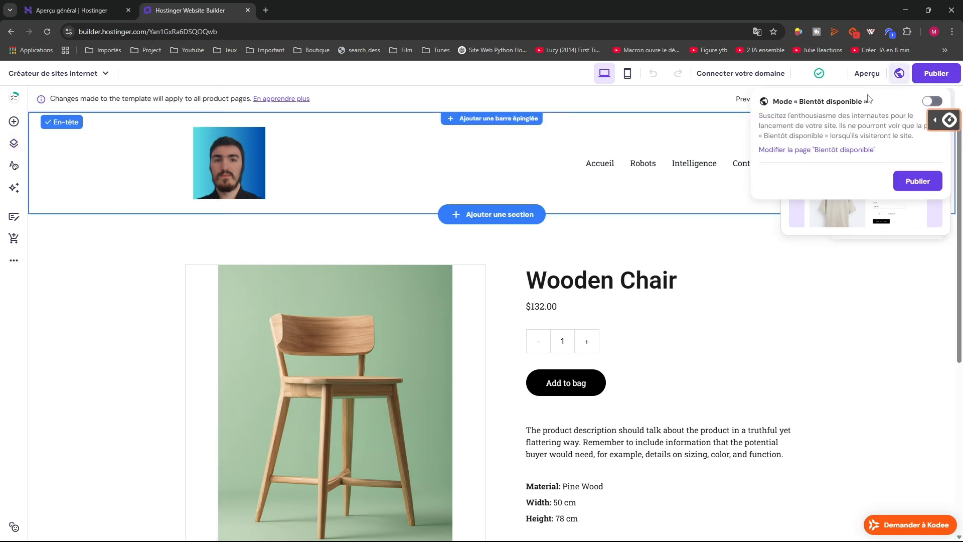
Preview the template with Set of Plates instead of Wool Sweater and open its section settings
{"action": "left_click", "coordinate": [944, 102]}
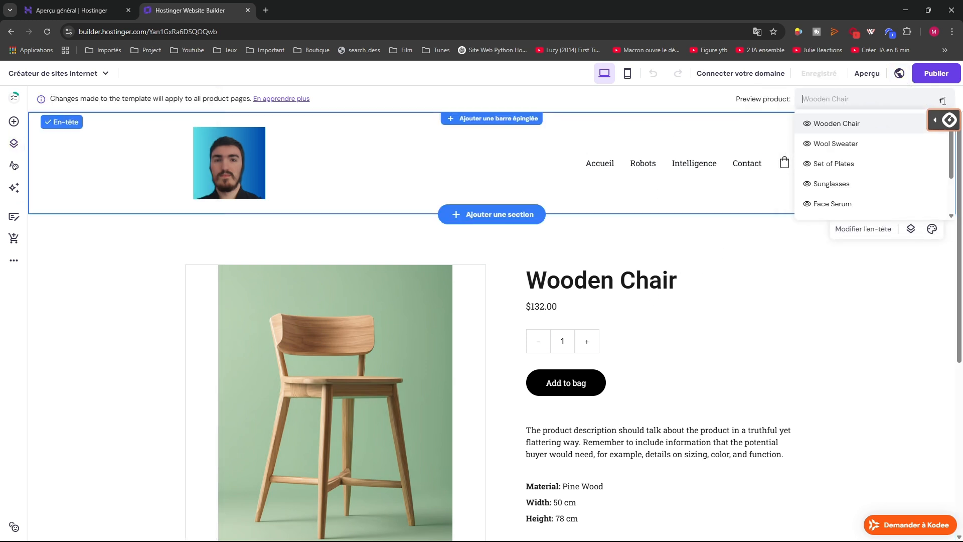
{"action": "left_click", "coordinate": [870, 144]}
{"action": "left_click", "coordinate": [878, 95]}
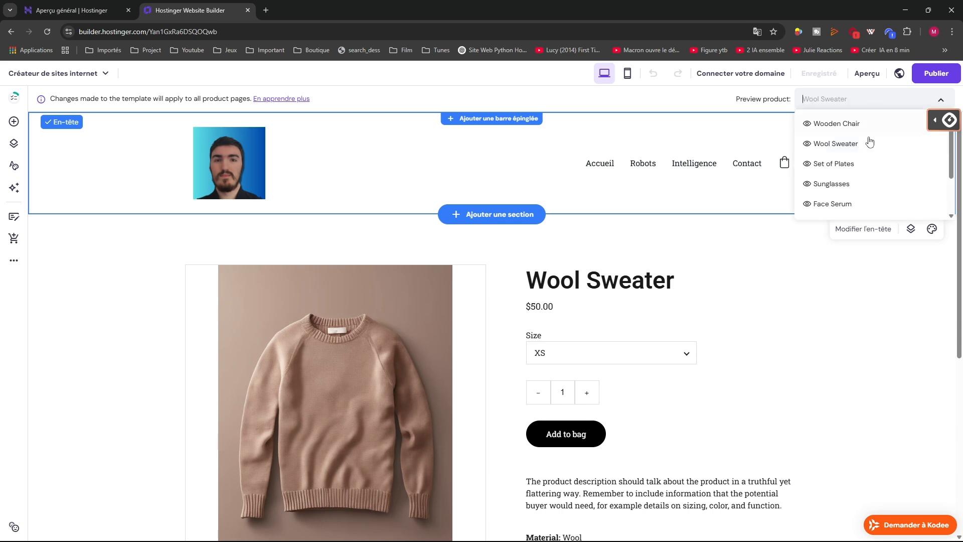
{"action": "left_click", "coordinate": [854, 161]}
{"action": "scroll", "coordinate": [435, 351], "scroll_direction": "down", "scroll_amount": 2}
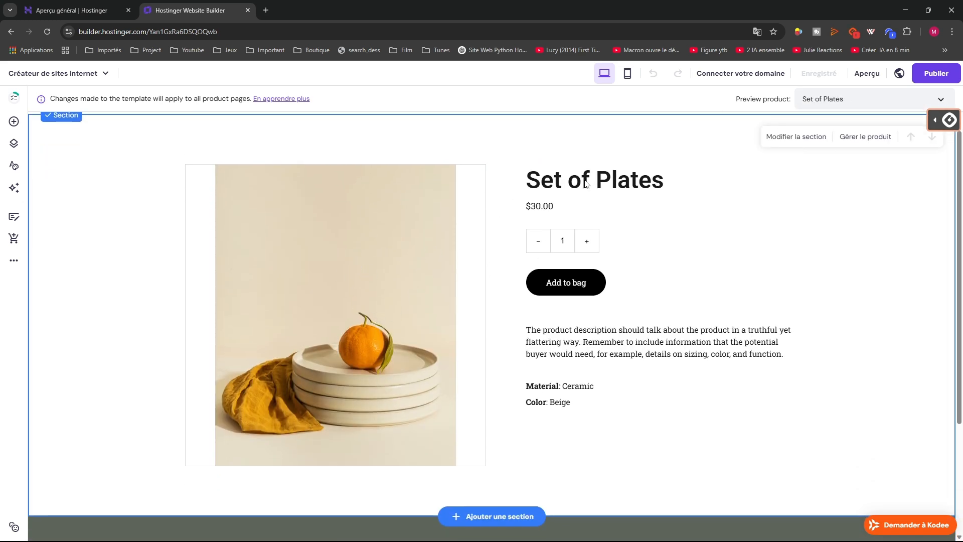
{"action": "scroll", "coordinate": [372, 247], "scroll_direction": "up", "scroll_amount": 1}
{"action": "scroll", "coordinate": [342, 413], "scroll_direction": "down", "scroll_amount": 4}
{"action": "scroll", "coordinate": [477, 415], "scroll_direction": "up", "scroll_amount": 3}
{"action": "scroll", "coordinate": [567, 374], "scroll_direction": "down", "scroll_amount": 4}
{"action": "scroll", "coordinate": [593, 335], "scroll_direction": "up", "scroll_amount": 4}
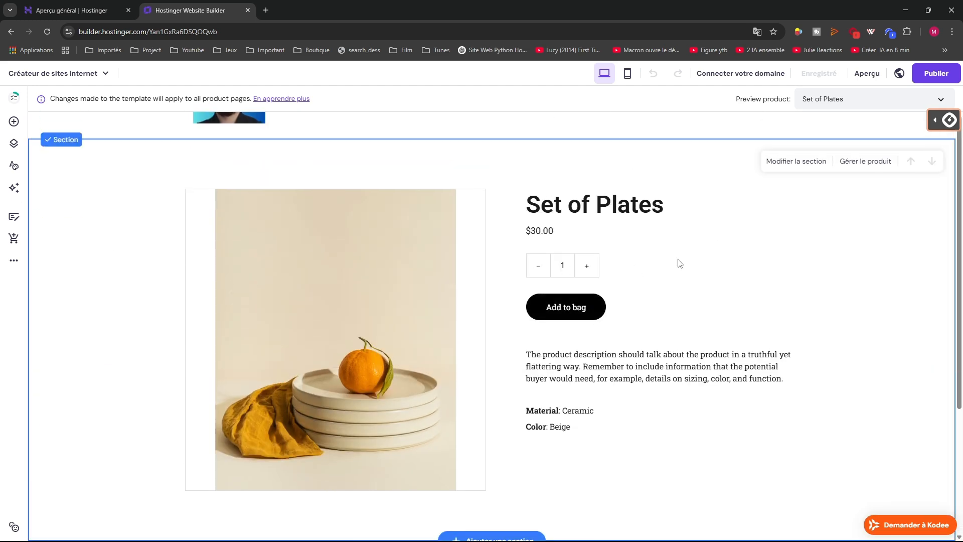
{"action": "left_click", "coordinate": [809, 161]}
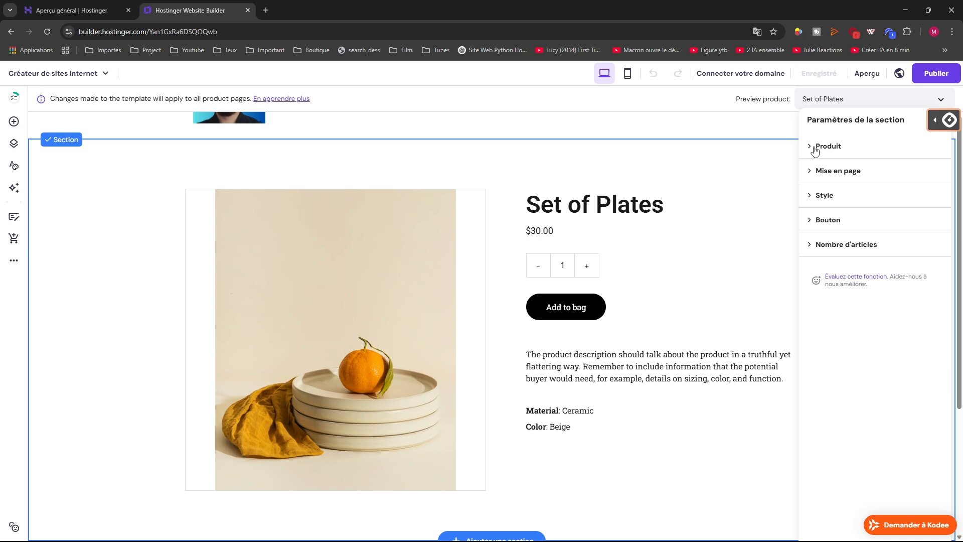
Start a new Numérique (digital) product from the product's store-manager settings and put the cursor in Titre
{"action": "left_click", "coordinate": [815, 146]}
{"action": "left_click", "coordinate": [888, 177]}
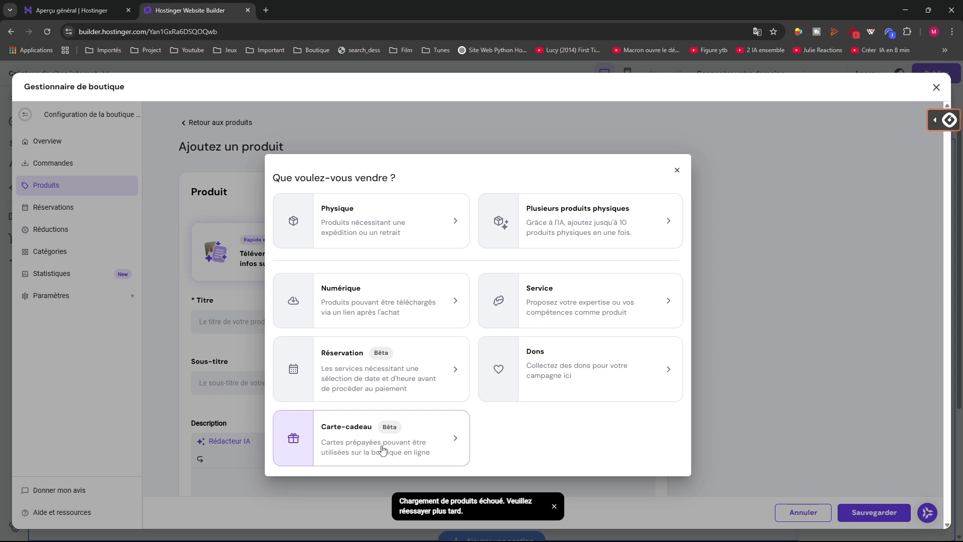
{"action": "left_click", "coordinate": [351, 289]}
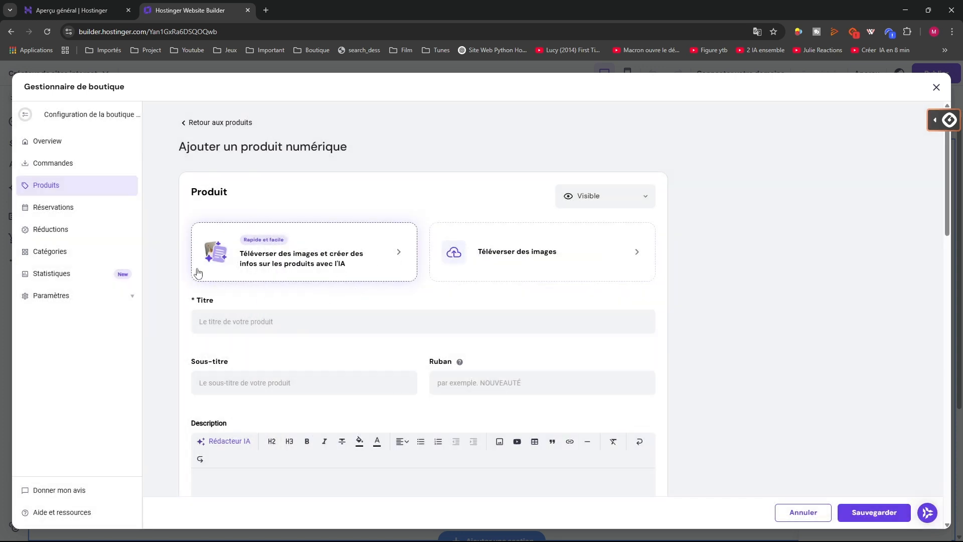
{"action": "left_click", "coordinate": [64, 143]}
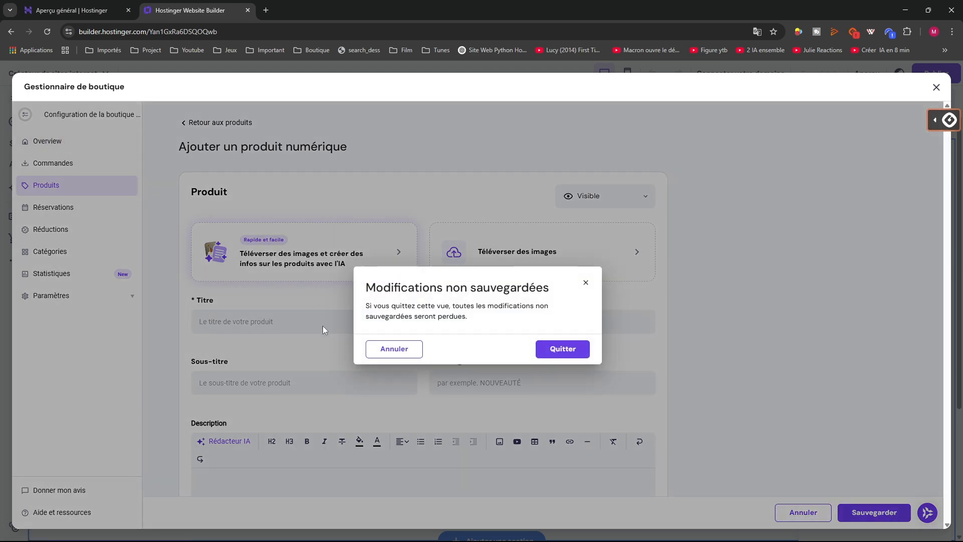
{"action": "left_click", "coordinate": [585, 285]}
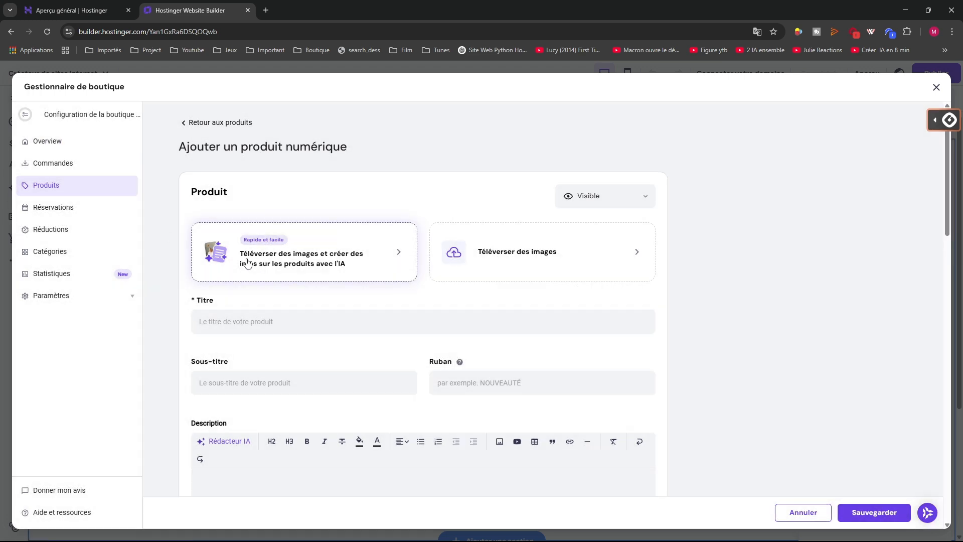
{"action": "scroll", "coordinate": [245, 328], "scroll_direction": "down", "scroll_amount": 2}
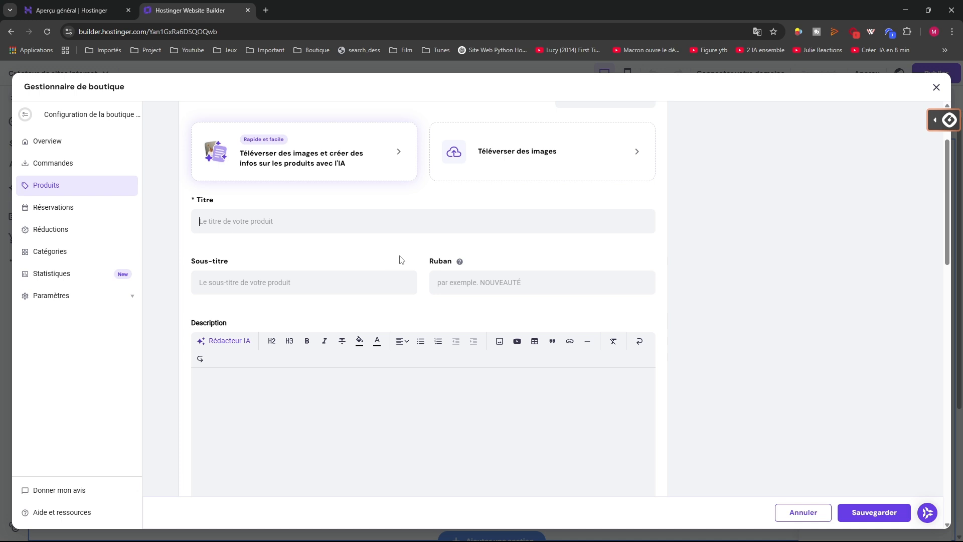
{"action": "left_click", "coordinate": [273, 224]}
Title the product 'test' and upload 2.jpg as its product image
{"action": "type", "text": "teste"}
{"action": "left_click", "coordinate": [521, 152]}
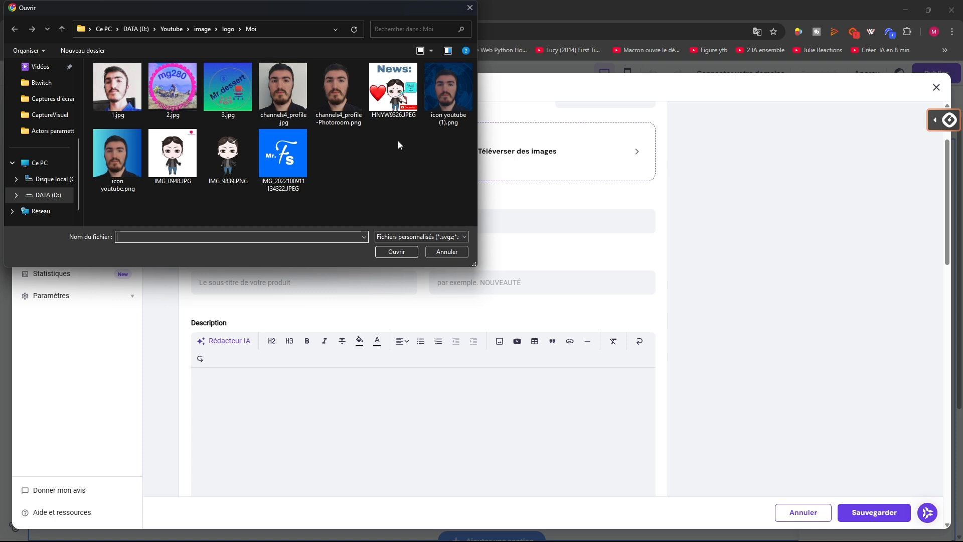
{"action": "left_click", "coordinate": [169, 92]}
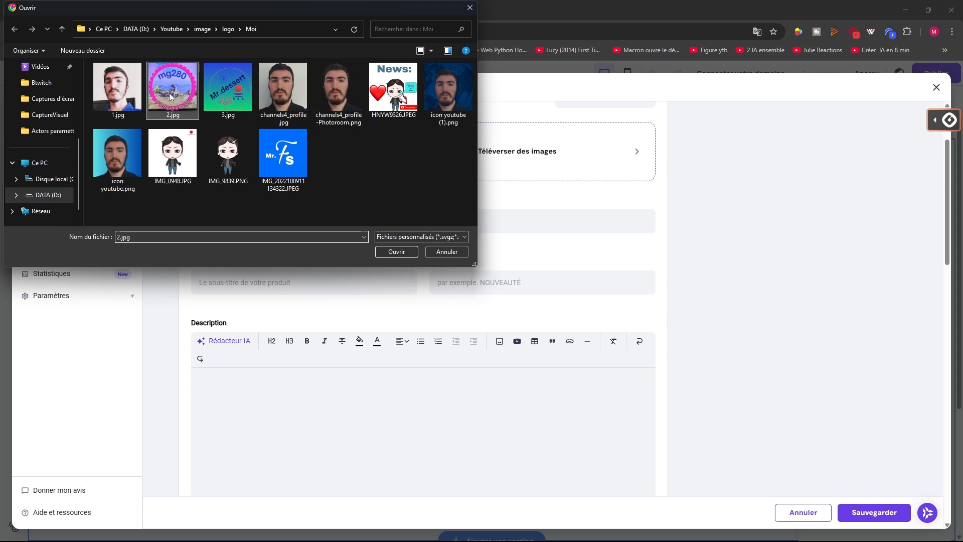
{"action": "left_click", "coordinate": [396, 251]}
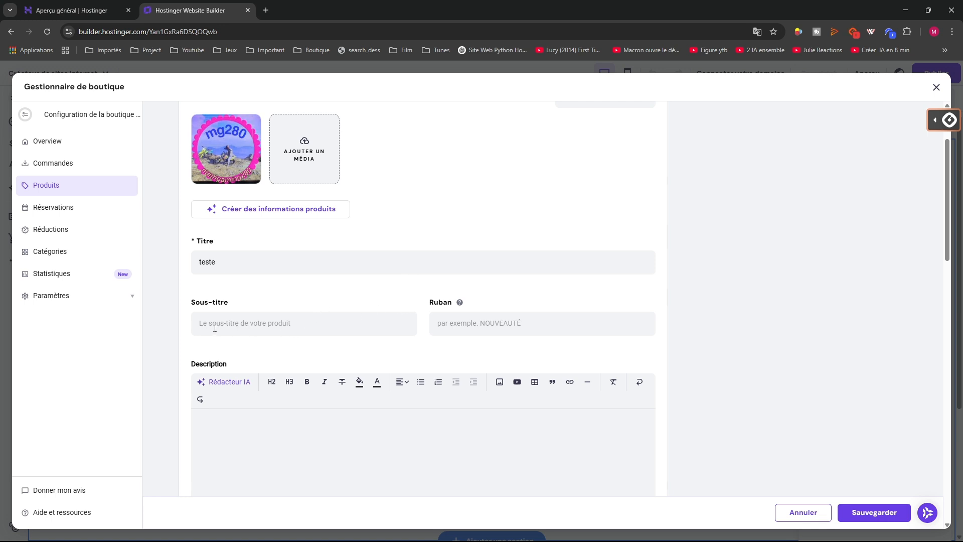
Fill in subtitle 'teste 2', ribbon 'Nouveau' and description 'Teste produit'
{"action": "type", "text": "teste 2"}
{"action": "mouse_move", "coordinate": [461, 305]}
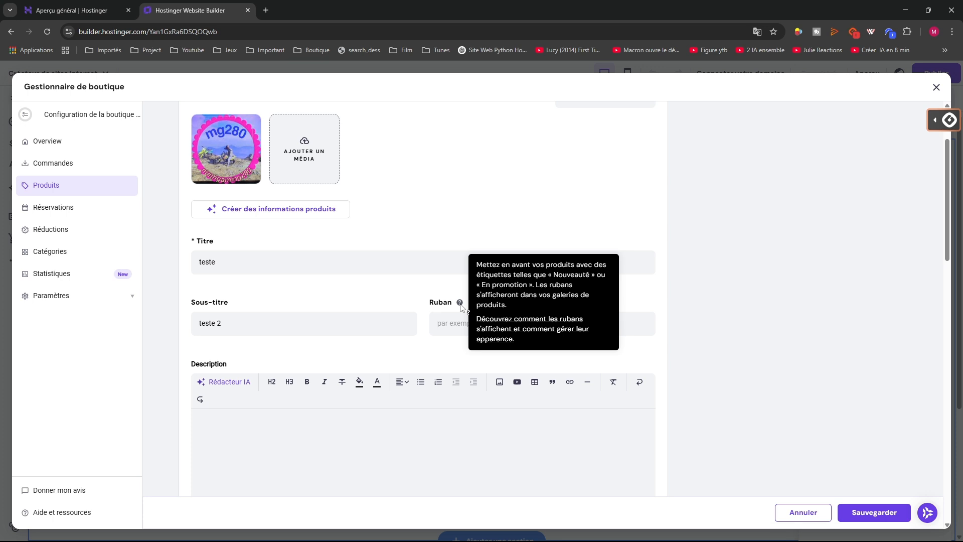
{"action": "type", "text": "Nouveau"}
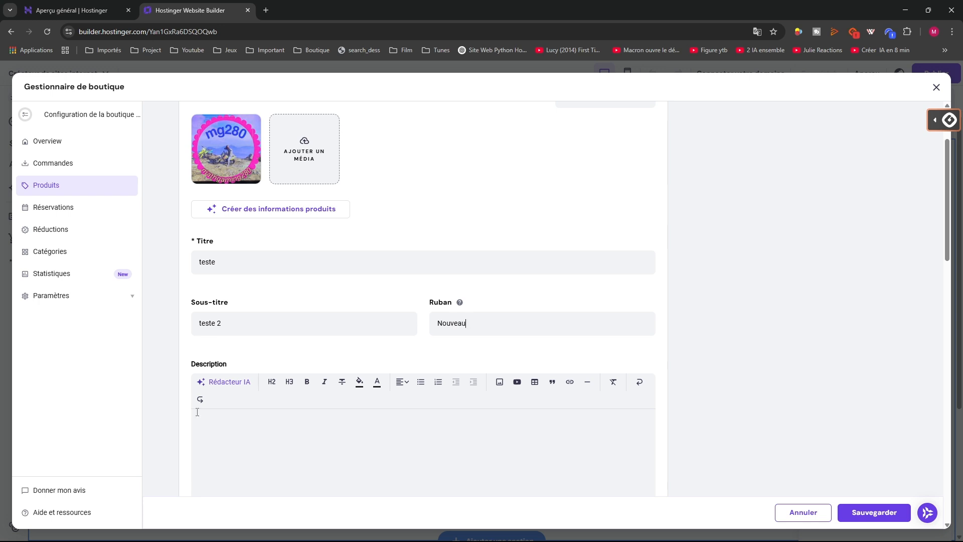
{"action": "scroll", "coordinate": [197, 411], "scroll_direction": "down", "scroll_amount": 2}
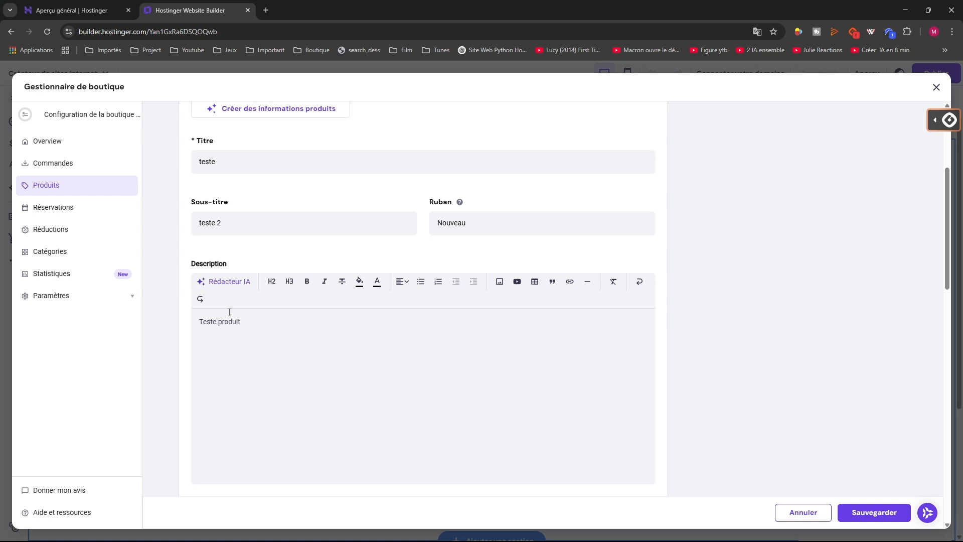
{"action": "scroll", "coordinate": [413, 386], "scroll_direction": "down", "scroll_amount": 7}
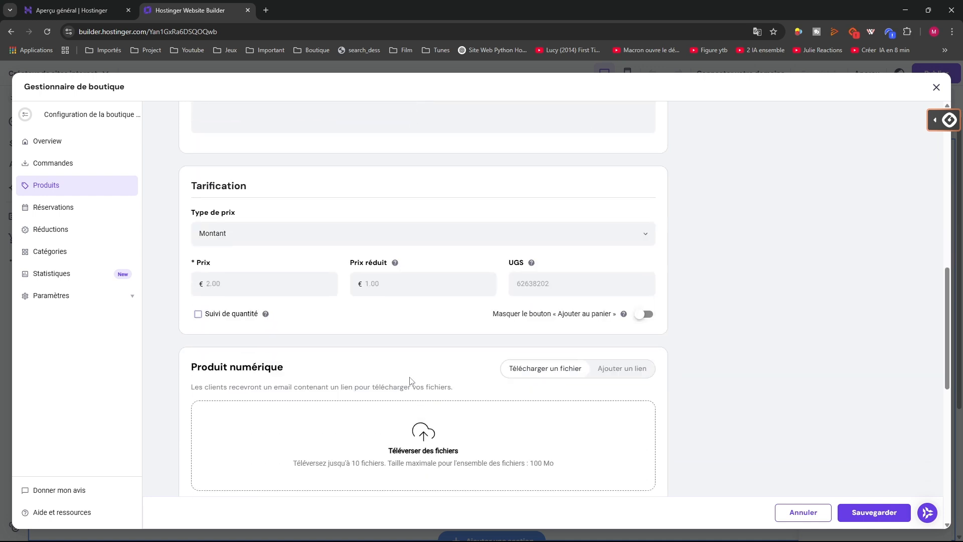
Set price type Montant at 2 € and enable quantity tracking with 10 in stock
{"action": "left_click", "coordinate": [250, 230]}
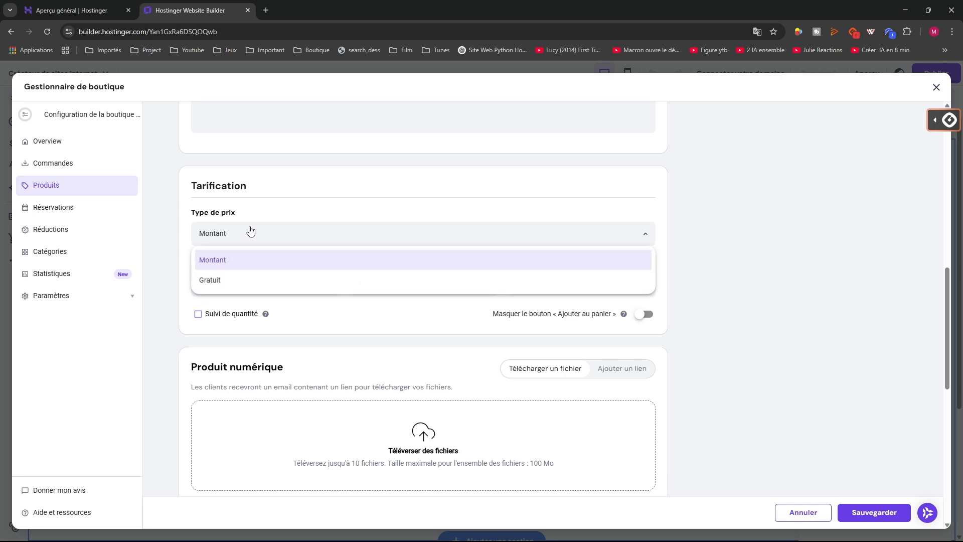
{"action": "left_click", "coordinate": [208, 281]}
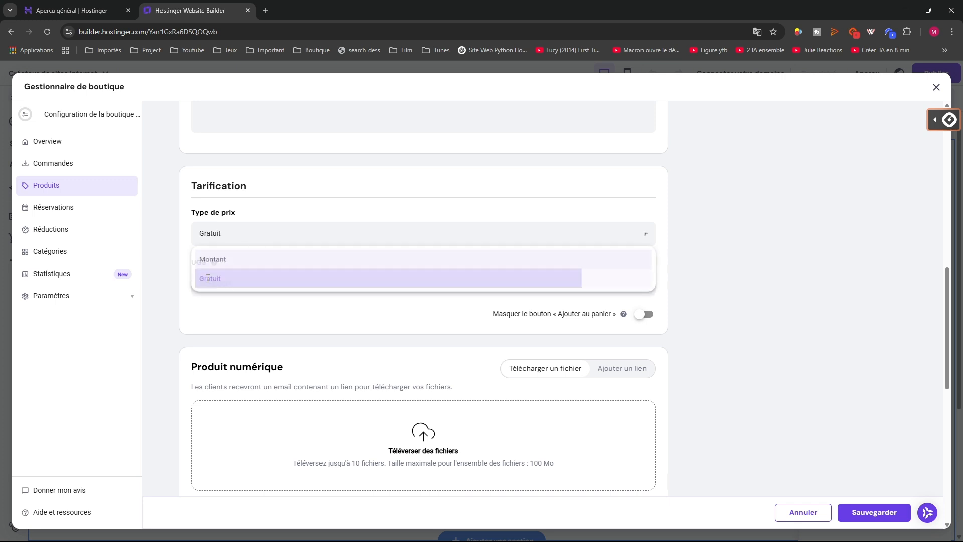
{"action": "left_click", "coordinate": [209, 234]}
{"action": "left_click", "coordinate": [217, 259]}
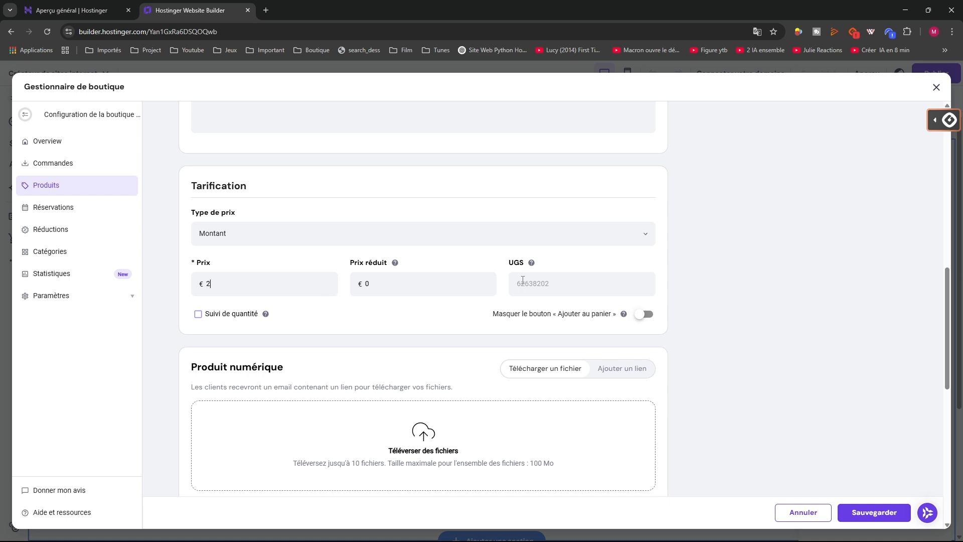
{"action": "mouse_move", "coordinate": [533, 270]}
{"action": "left_click", "coordinate": [199, 314]}
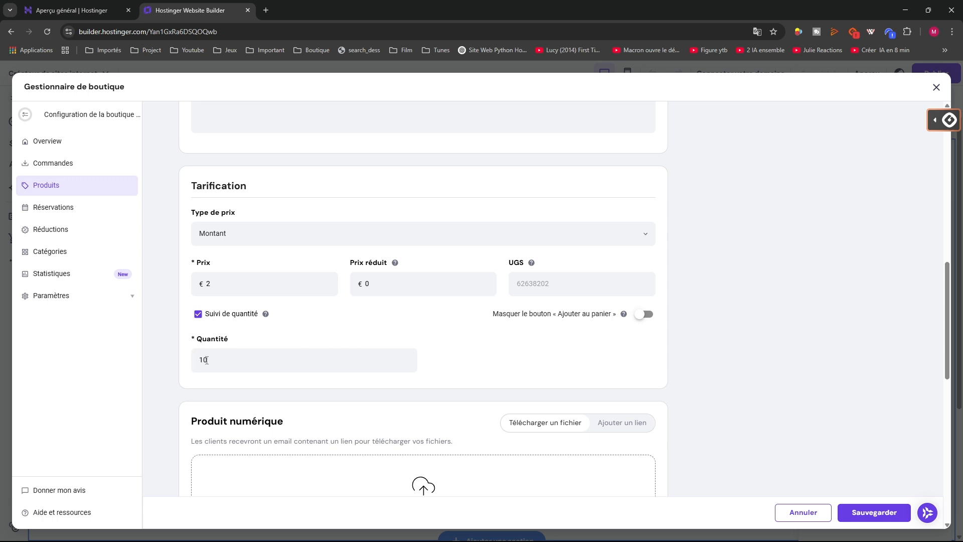
{"action": "scroll", "coordinate": [213, 359], "scroll_direction": "down", "scroll_amount": 4}
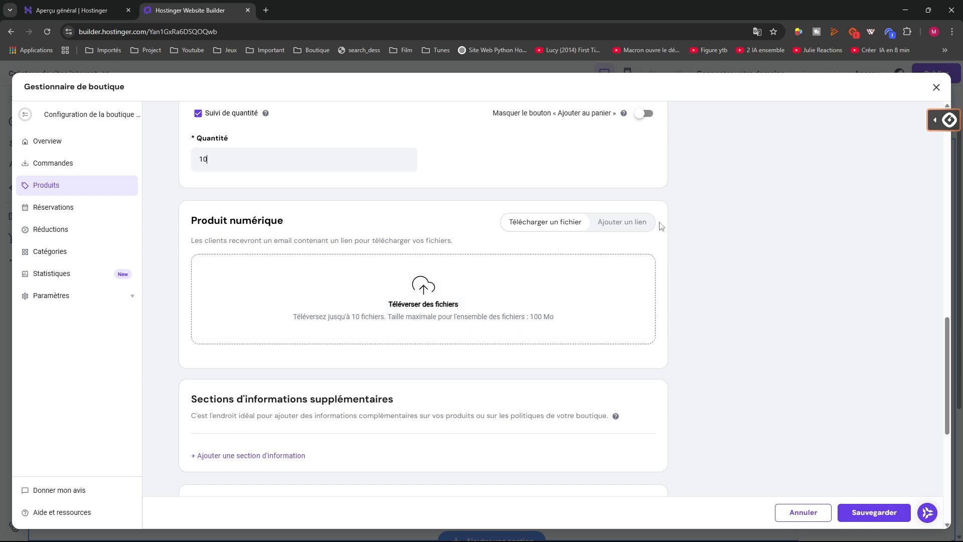
Keep uploaded-file delivery for the digital product and skip adding an extra information section
{"action": "left_click", "coordinate": [631, 227]}
{"action": "left_click", "coordinate": [566, 222]}
{"action": "scroll", "coordinate": [453, 366], "scroll_direction": "down", "scroll_amount": 3}
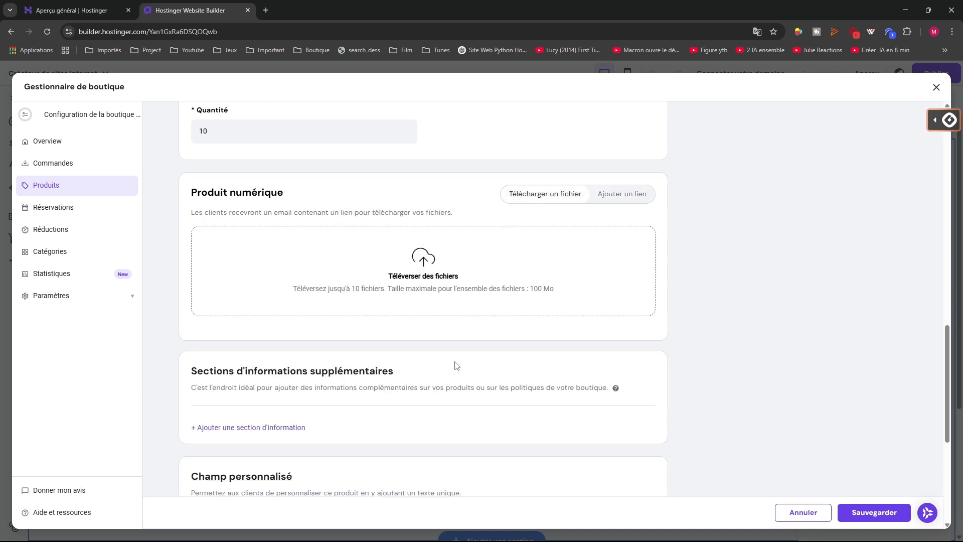
{"action": "scroll", "coordinate": [346, 342], "scroll_direction": "down", "scroll_amount": 2}
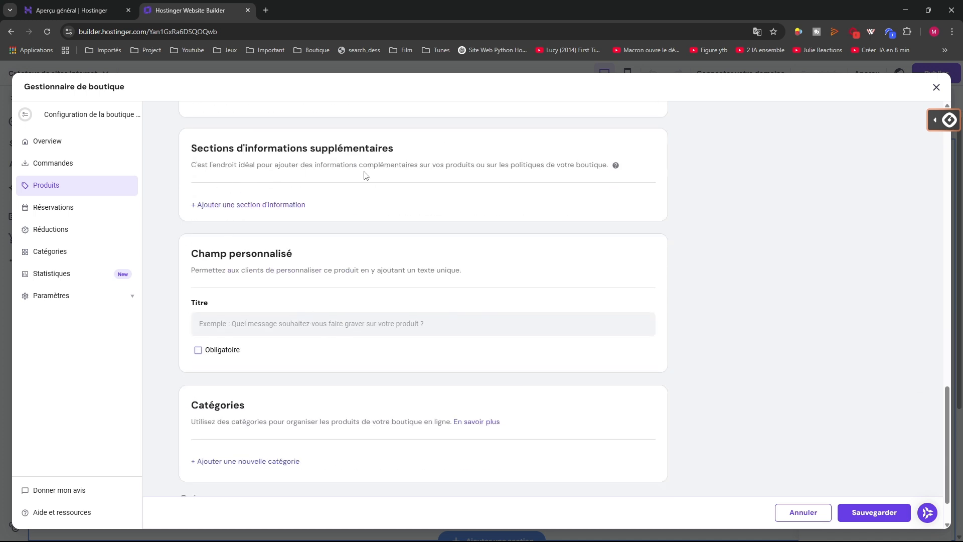
{"action": "left_click", "coordinate": [255, 205]}
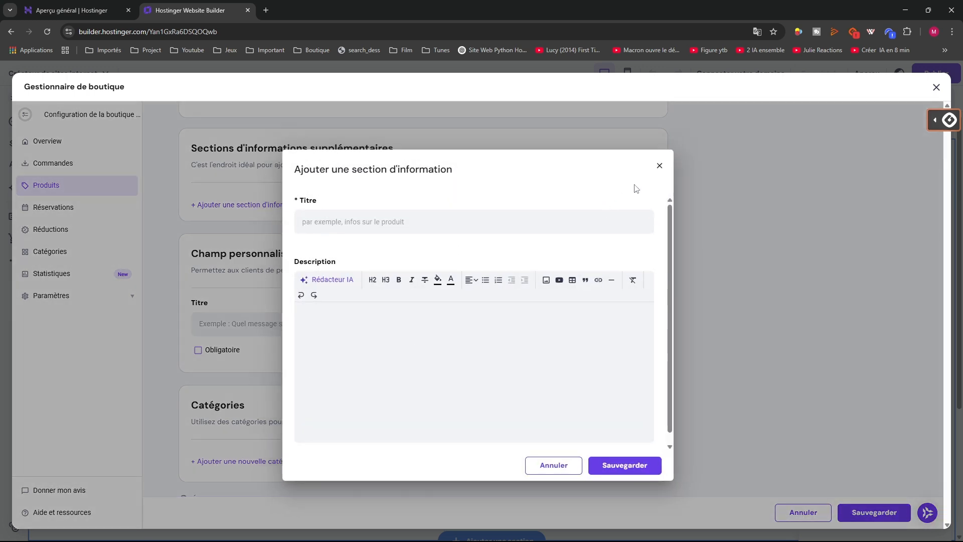
{"action": "left_click", "coordinate": [659, 167]}
{"action": "scroll", "coordinate": [231, 287], "scroll_direction": "down", "scroll_amount": 2}
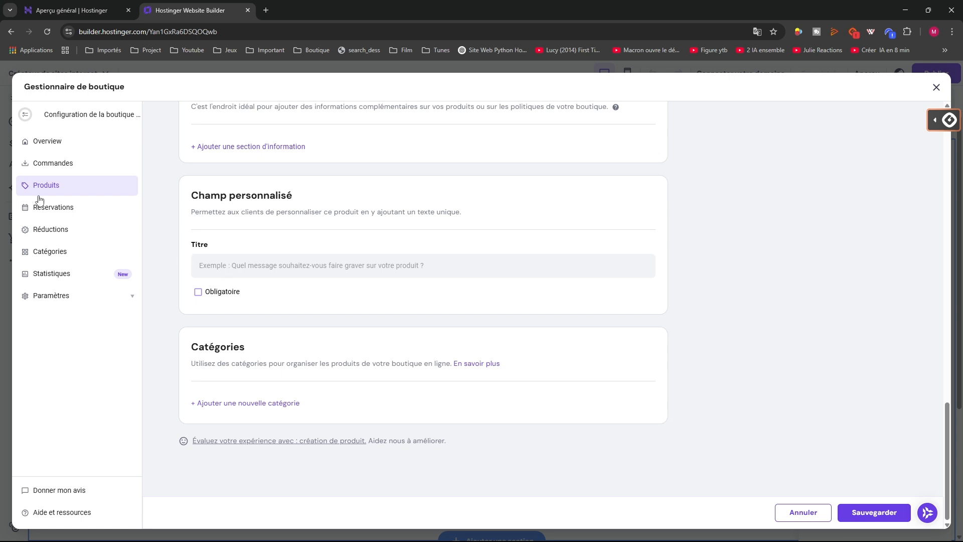
Set a reduced price of 1 € and save the teste digital product
{"action": "left_click", "coordinate": [855, 516]}
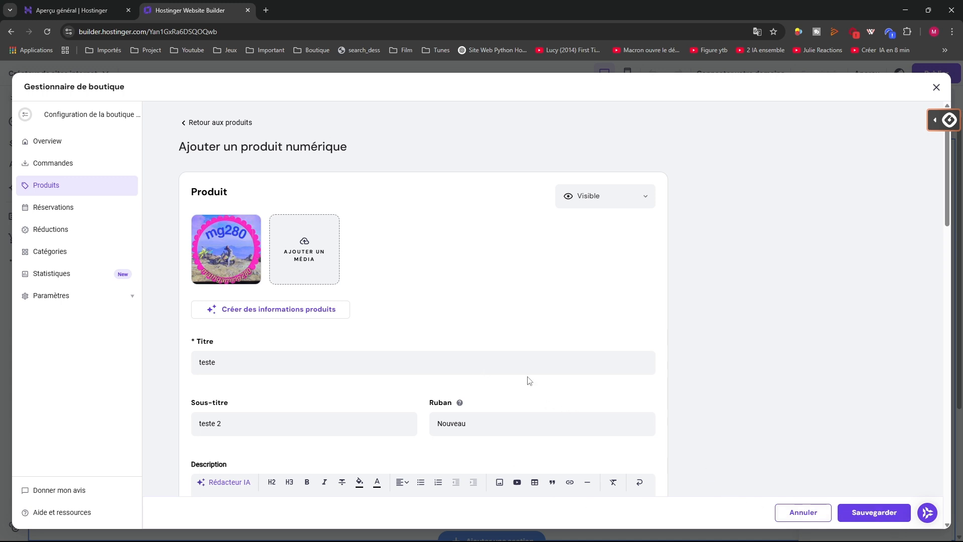
{"action": "left_click", "coordinate": [35, 144]}
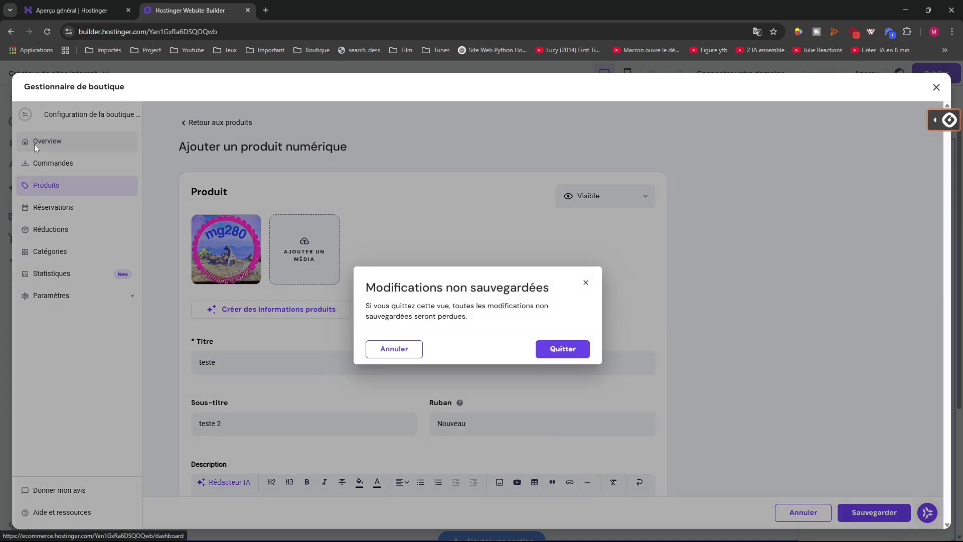
{"action": "left_click", "coordinate": [585, 279]}
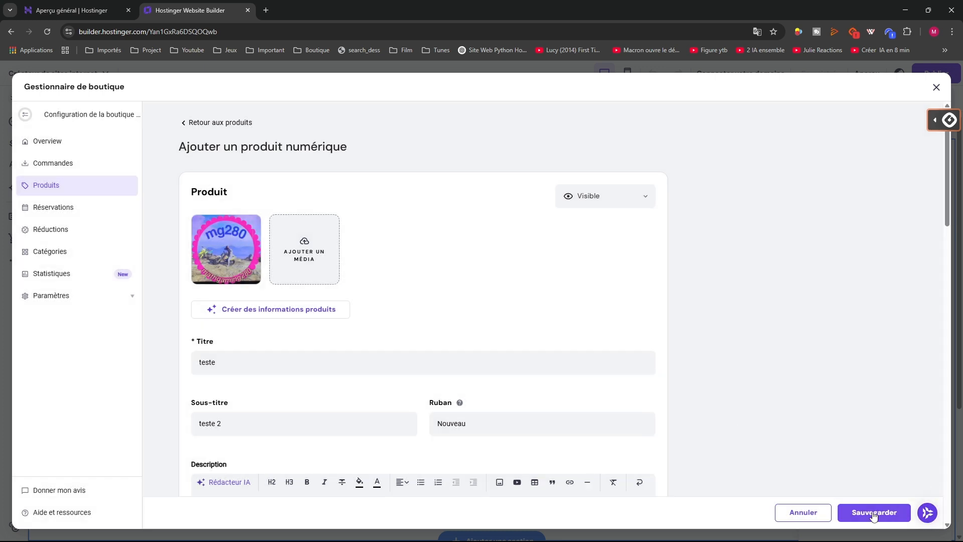
{"action": "scroll", "coordinate": [776, 417], "scroll_direction": "down", "scroll_amount": 15}
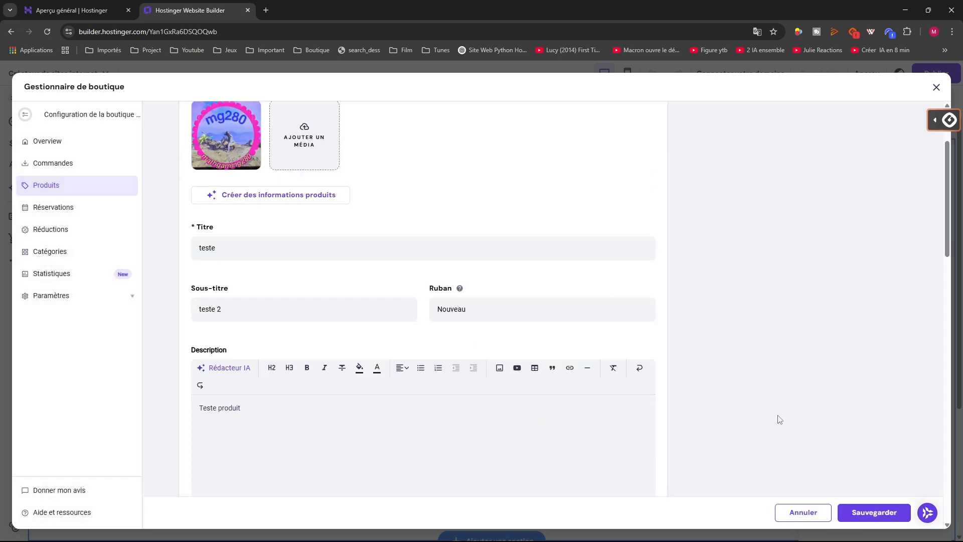
{"action": "scroll", "coordinate": [775, 416], "scroll_direction": "up", "scroll_amount": 5}
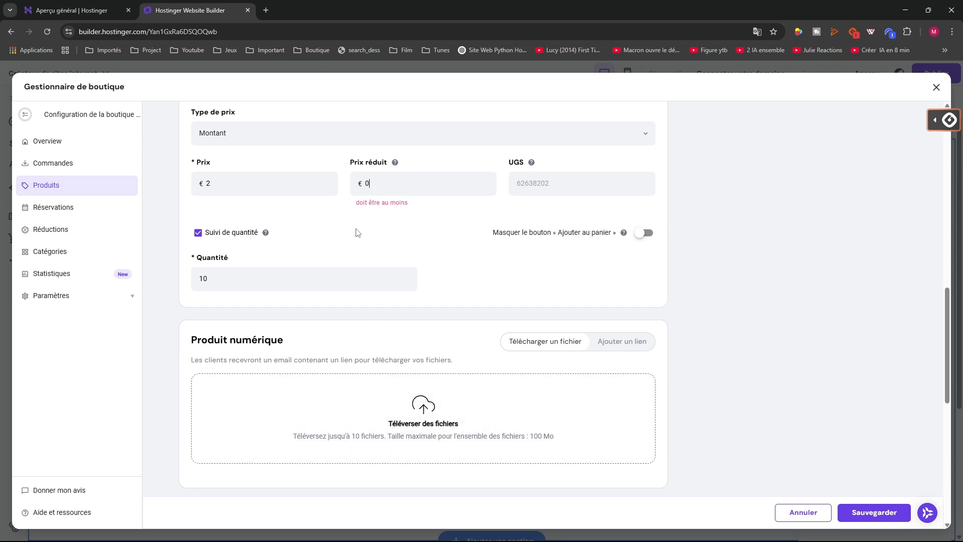
{"action": "type", "text": "1"}
{"action": "scroll", "coordinate": [495, 456], "scroll_direction": "down", "scroll_amount": 8}
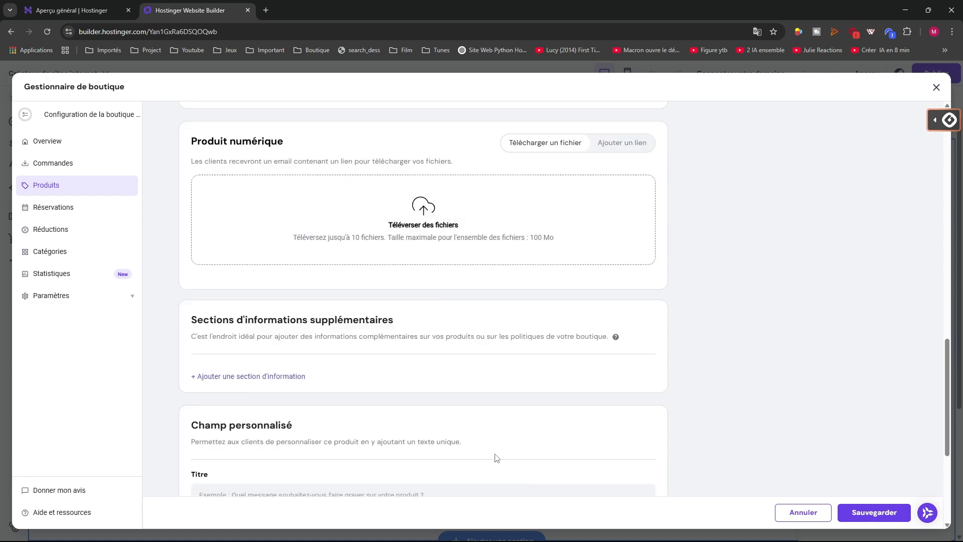
{"action": "left_click", "coordinate": [850, 519]}
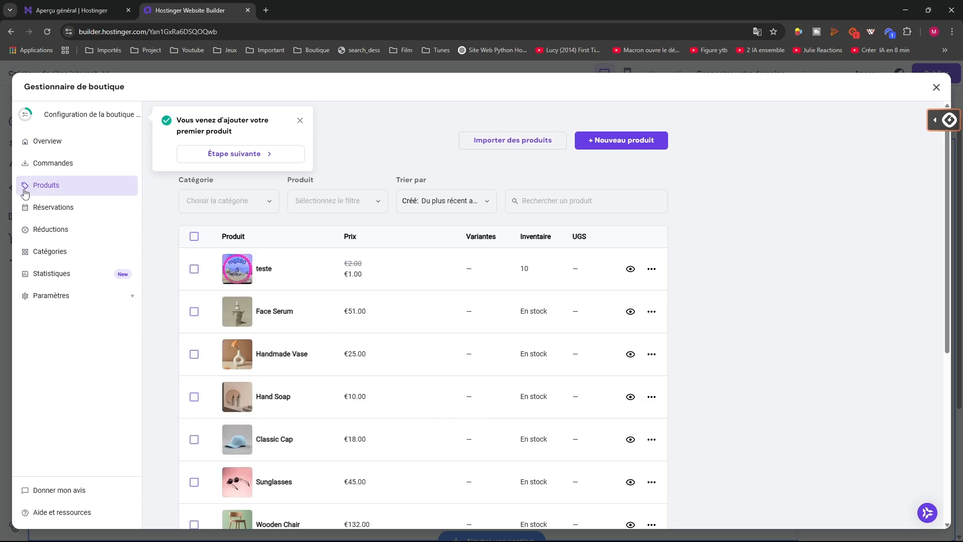
Tick the rows of Set of Plates, Wool Sweater, Wooden Chair, Sunglasses, Classic Cap, Hand Soap, Handmade Vase and Face Serum
{"action": "scroll", "coordinate": [224, 357], "scroll_direction": "down", "scroll_amount": 5}
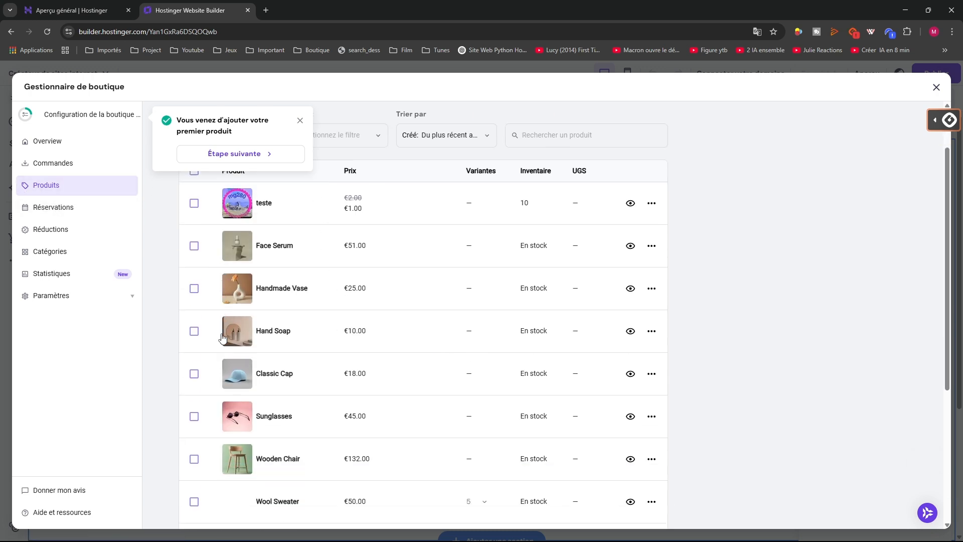
{"action": "scroll", "coordinate": [224, 358], "scroll_direction": "up", "scroll_amount": 1}
{"action": "scroll", "coordinate": [215, 301], "scroll_direction": "up", "scroll_amount": 2}
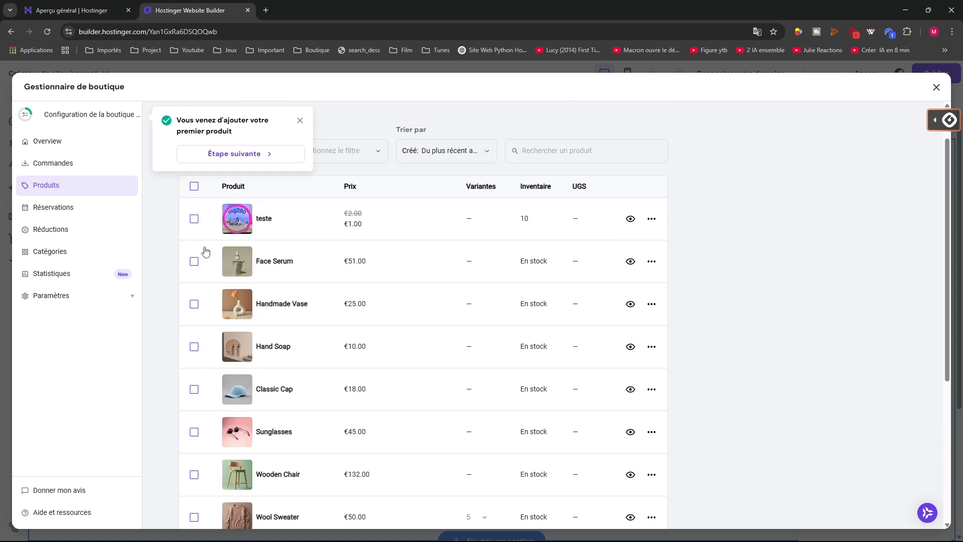
{"action": "scroll", "coordinate": [204, 306], "scroll_direction": "down", "scroll_amount": 1}
{"action": "scroll", "coordinate": [194, 442], "scroll_direction": "down", "scroll_amount": 3}
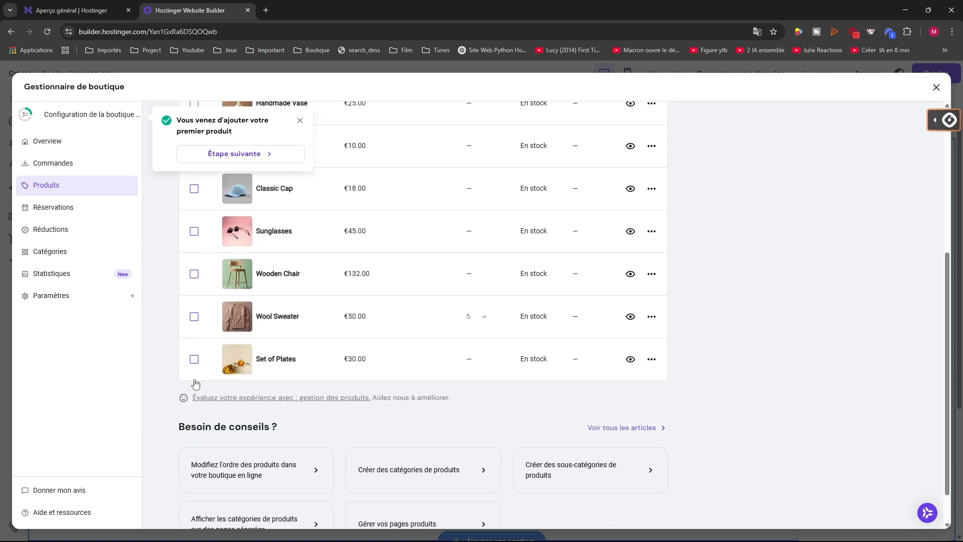
{"action": "left_click", "coordinate": [194, 360]}
{"action": "left_click", "coordinate": [194, 317]}
{"action": "left_click", "coordinate": [194, 274]}
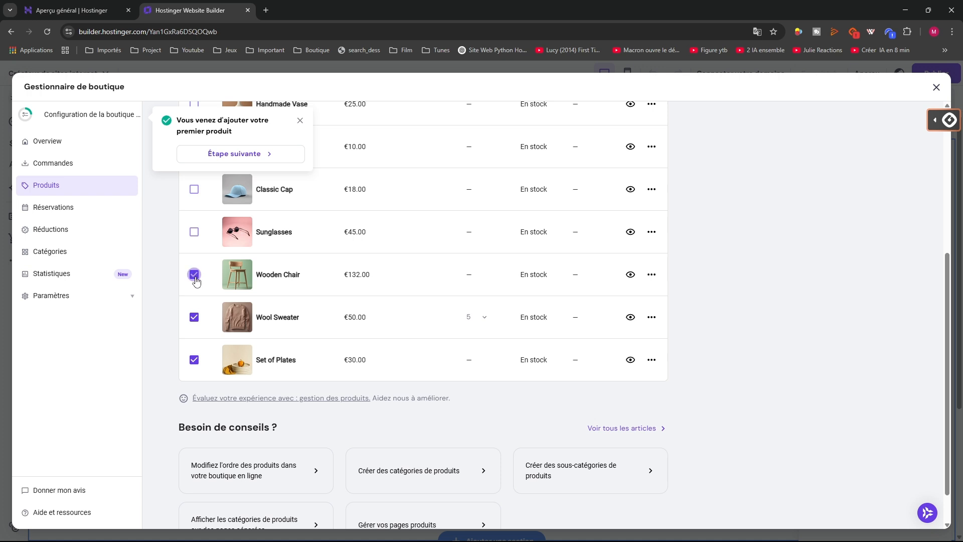
{"action": "left_click", "coordinate": [194, 232]}
{"action": "scroll", "coordinate": [198, 242], "scroll_direction": "up", "scroll_amount": 2}
{"action": "left_click", "coordinate": [194, 339]}
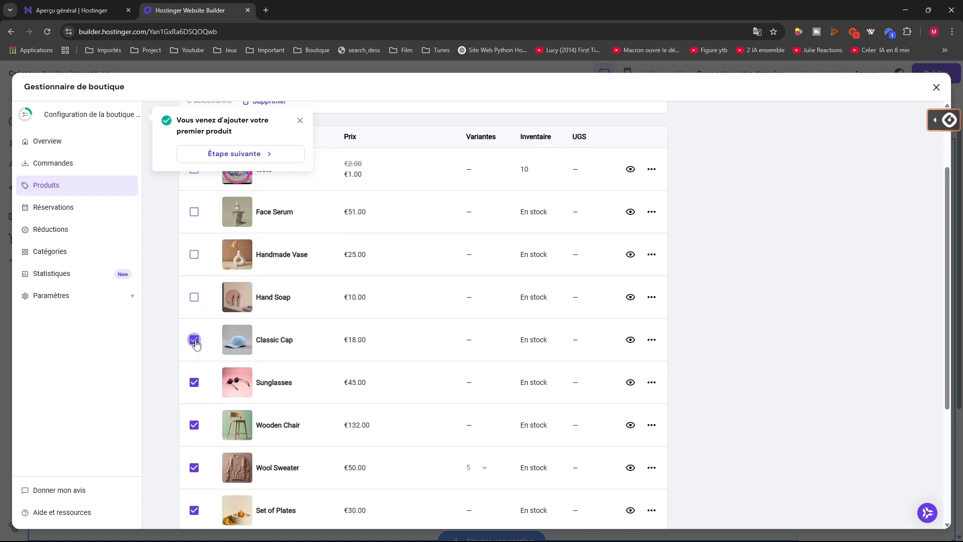
{"action": "left_click", "coordinate": [194, 297]}
{"action": "left_click", "coordinate": [194, 254]}
{"action": "left_click", "coordinate": [194, 212]}
{"action": "scroll", "coordinate": [241, 279], "scroll_direction": "up", "scroll_amount": 1}
Untick all the selected product rows after checking Face Serum's actions menu
{"action": "left_click", "coordinate": [195, 265]}
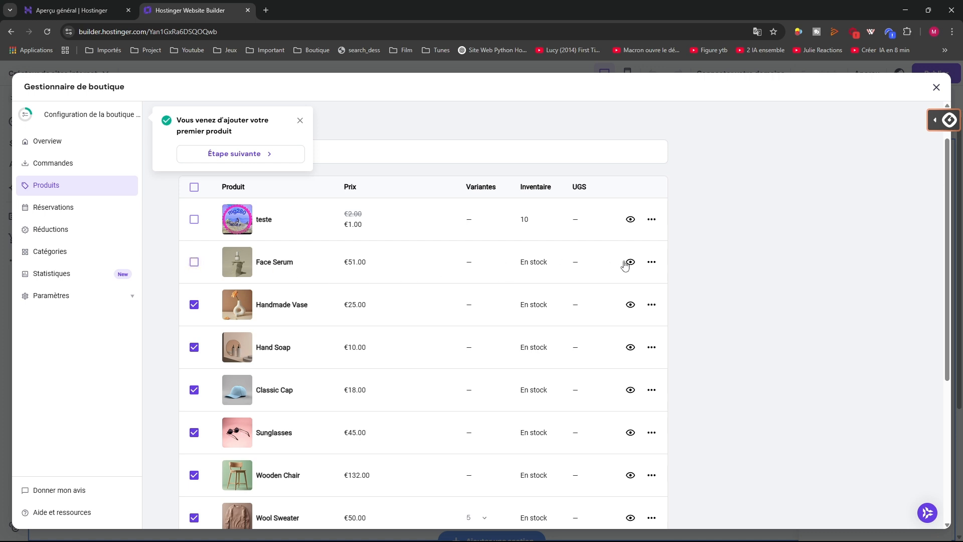
{"action": "left_click", "coordinate": [652, 263]}
{"action": "left_click", "coordinate": [652, 261]}
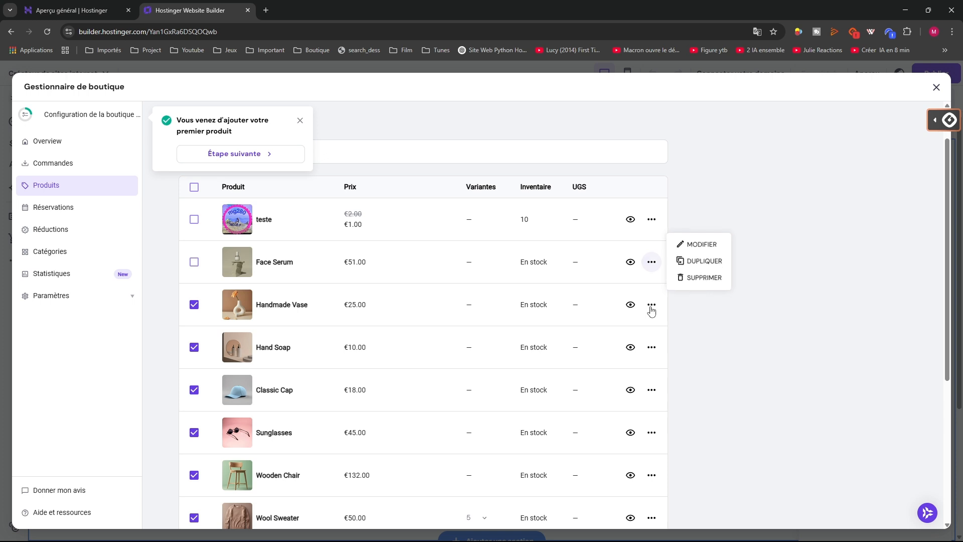
{"action": "left_click", "coordinate": [698, 246]}
{"action": "scroll", "coordinate": [226, 344], "scroll_direction": "down", "scroll_amount": 5}
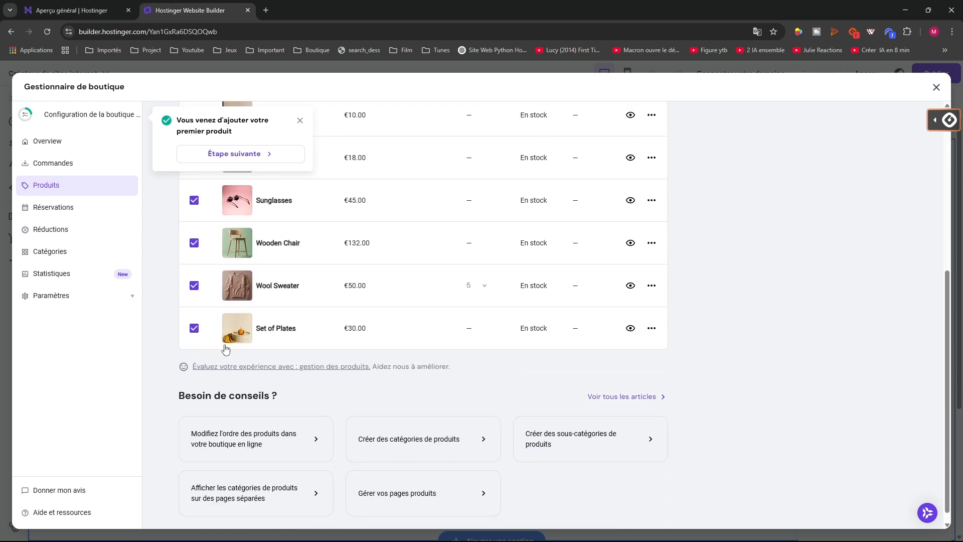
{"action": "left_click", "coordinate": [194, 316]}
{"action": "left_click", "coordinate": [194, 274]}
{"action": "left_click", "coordinate": [194, 231]}
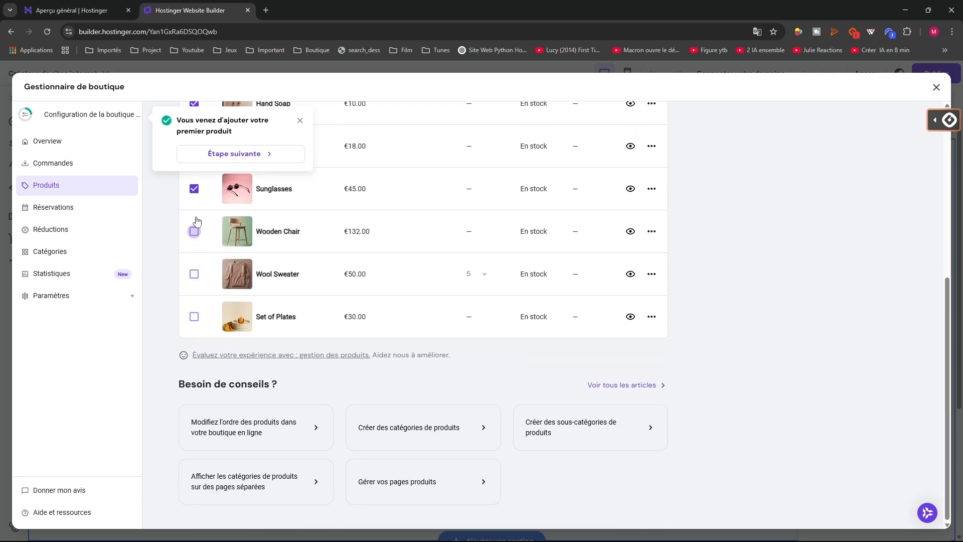
{"action": "left_click", "coordinate": [195, 188]}
{"action": "scroll", "coordinate": [207, 274], "scroll_direction": "up", "scroll_amount": 5}
{"action": "left_click", "coordinate": [194, 397]}
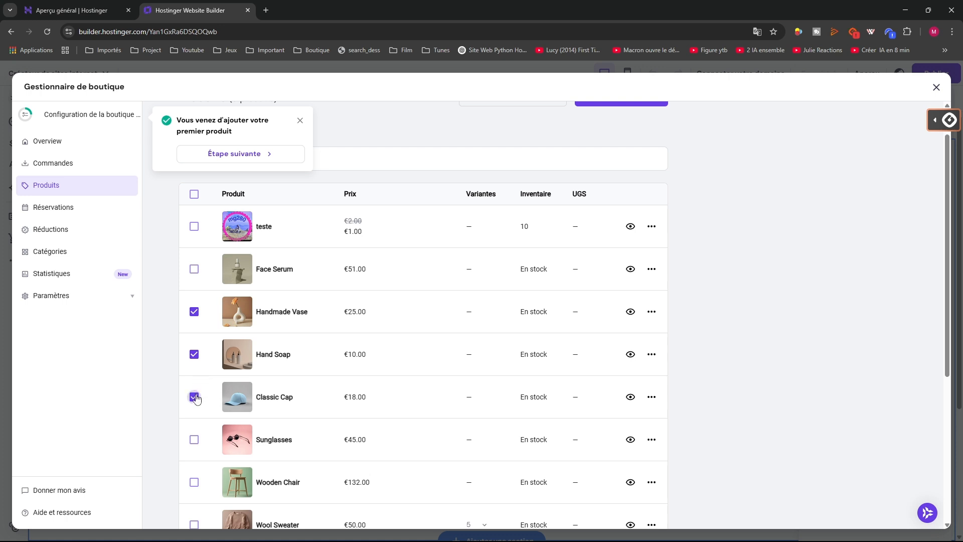
{"action": "left_click", "coordinate": [194, 354]}
{"action": "left_click", "coordinate": [194, 311]}
{"action": "scroll", "coordinate": [357, 355], "scroll_direction": "up", "scroll_amount": 1}
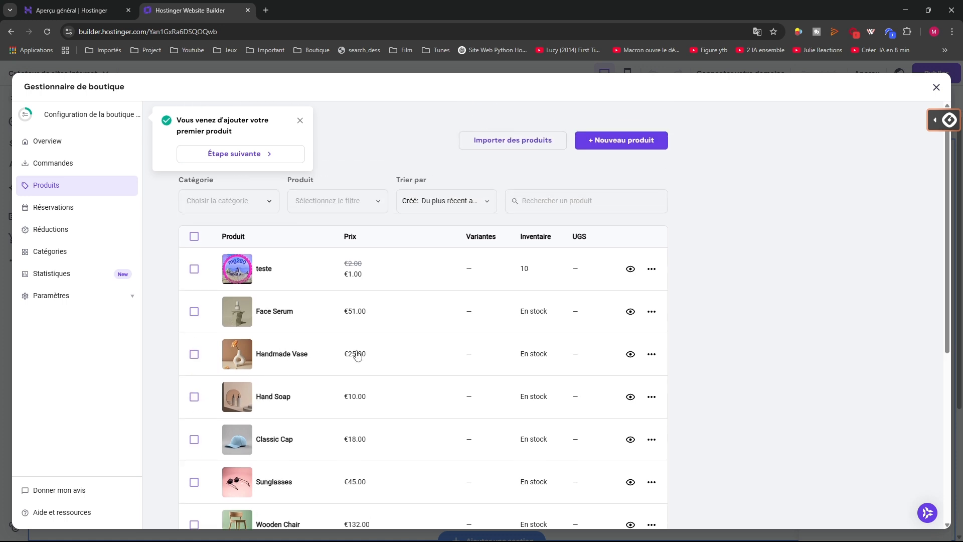
Dismiss the first-product-added notice and open the teste product for editing
{"action": "left_click", "coordinate": [651, 312]}
{"action": "left_click", "coordinate": [689, 294]}
{"action": "left_click", "coordinate": [300, 122]}
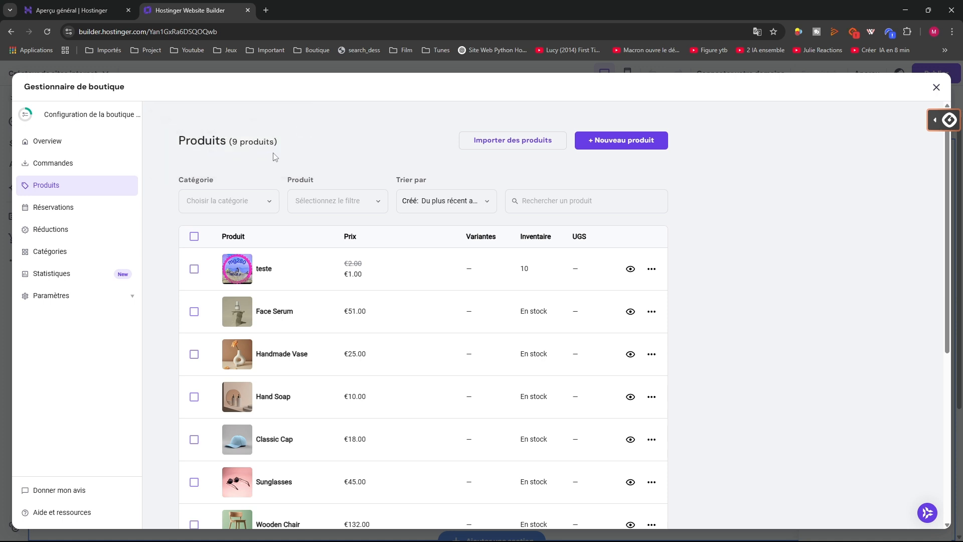
{"action": "left_click", "coordinate": [651, 311]}
{"action": "left_click", "coordinate": [692, 294]}
{"action": "scroll", "coordinate": [704, 363], "scroll_direction": "down", "scroll_amount": 6}
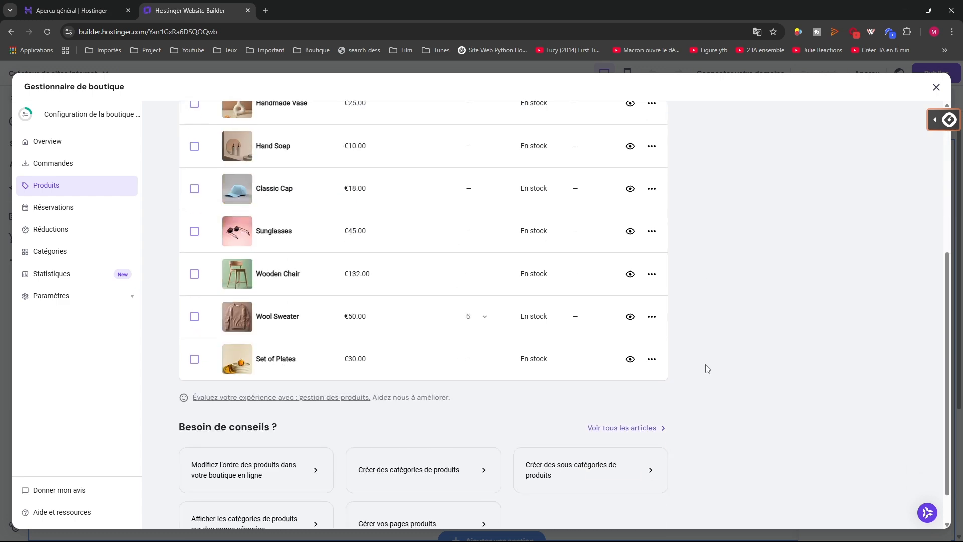
{"action": "scroll", "coordinate": [359, 333], "scroll_direction": "up", "scroll_amount": 10}
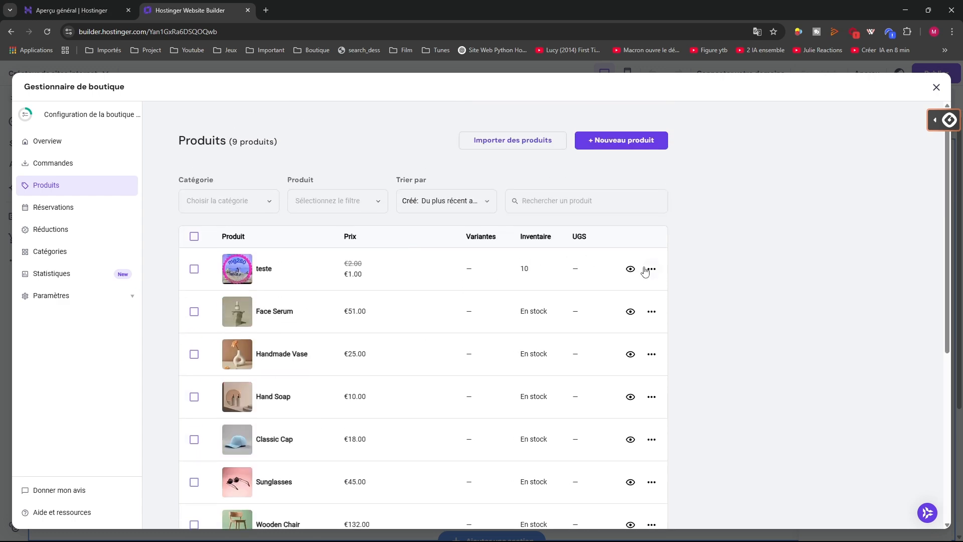
{"action": "left_click", "coordinate": [651, 269]}
{"action": "left_click", "coordinate": [701, 250]}
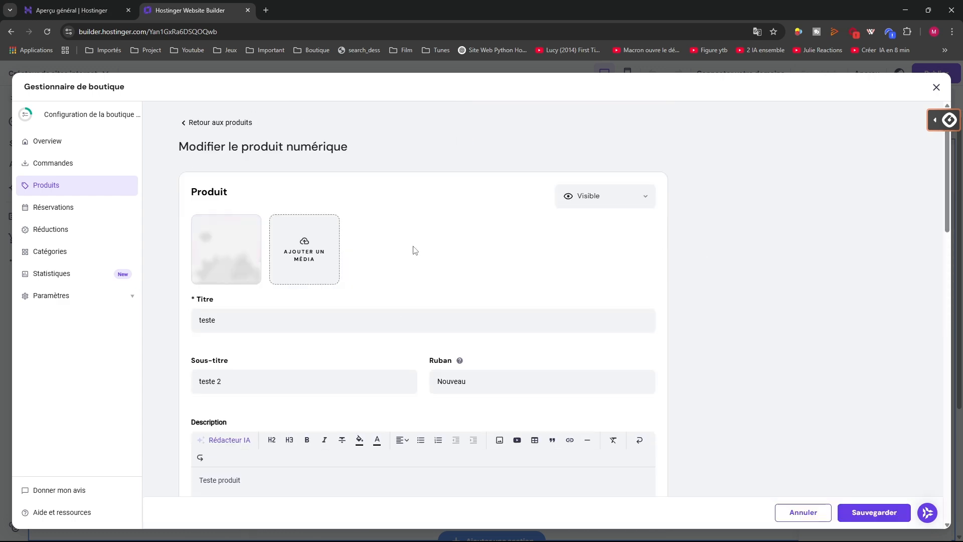
Go back to the product list and open Face Serum for editing
{"action": "left_click", "coordinate": [59, 186]}
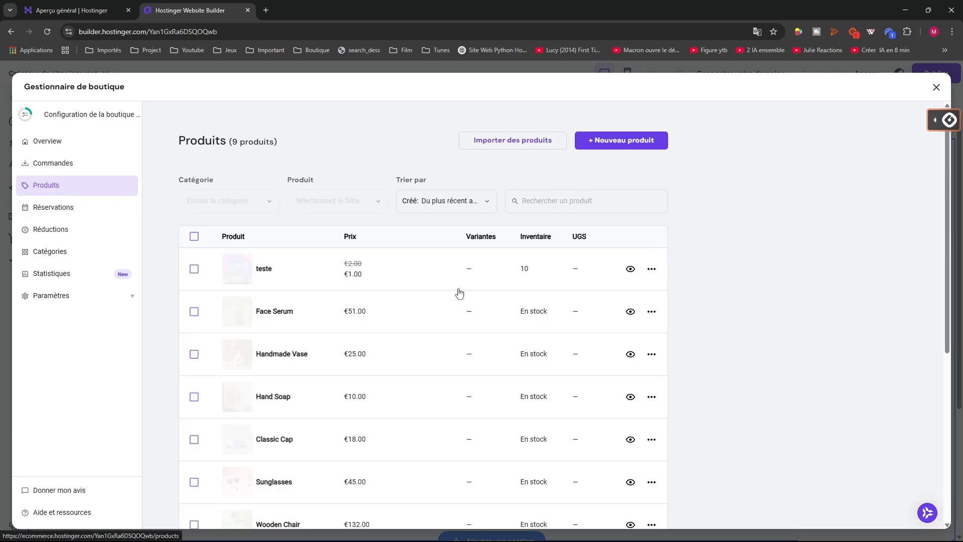
{"action": "left_click", "coordinate": [652, 311]}
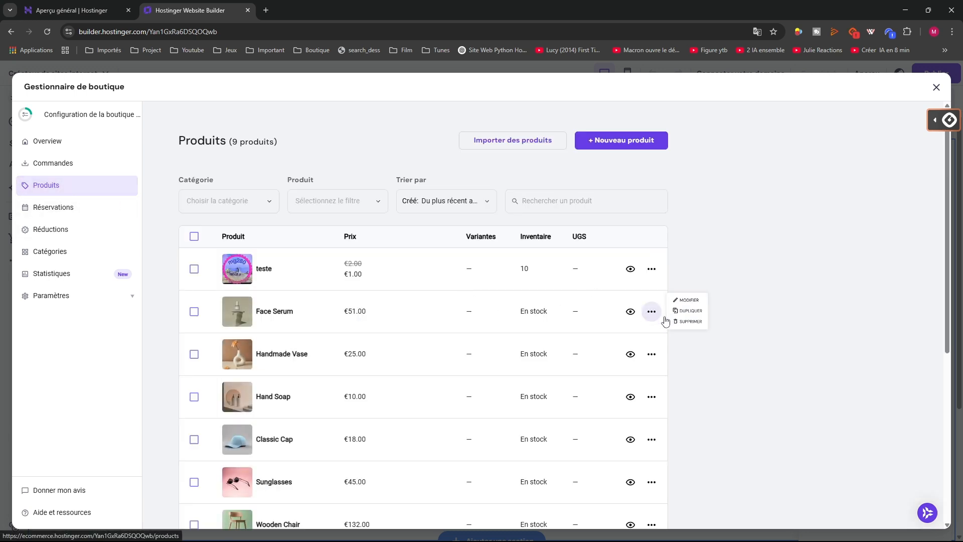
{"action": "left_click", "coordinate": [696, 300]}
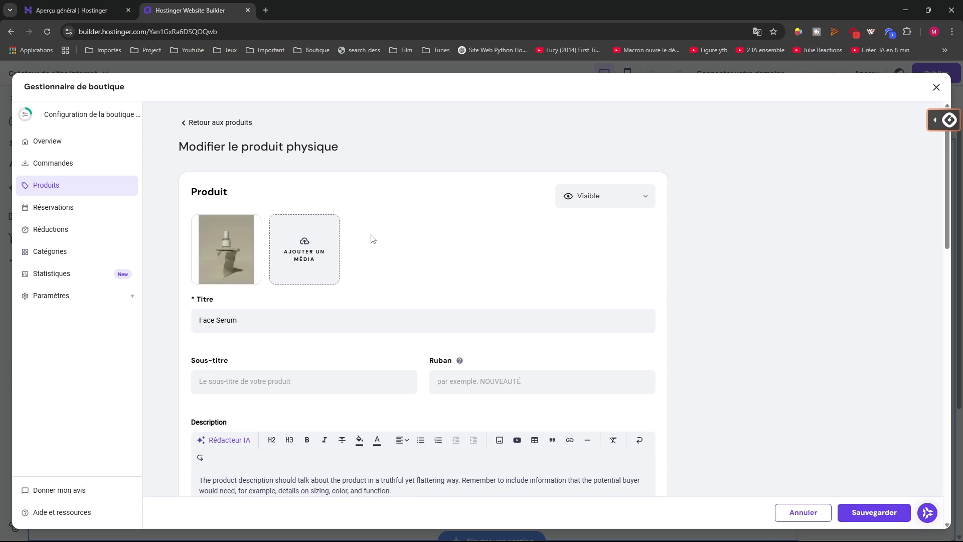
{"action": "scroll", "coordinate": [370, 235], "scroll_direction": "down", "scroll_amount": 10}
{"action": "scroll", "coordinate": [281, 241], "scroll_direction": "up", "scroll_amount": 10}
Replace Face Serum's photo with HNYW9326.JPEG and save the product
{"action": "left_click", "coordinate": [249, 227]}
{"action": "left_click", "coordinate": [499, 254]}
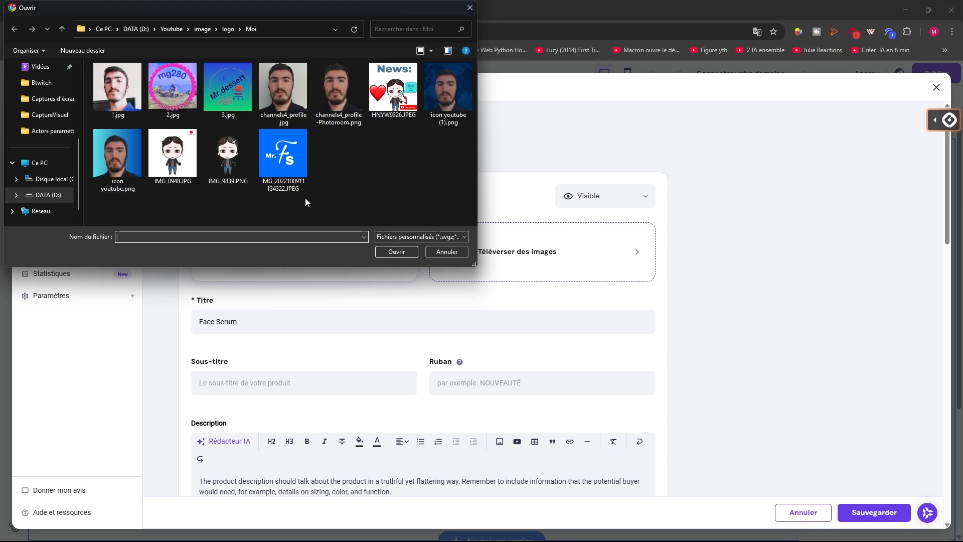
{"action": "left_click", "coordinate": [393, 89]}
{"action": "left_click", "coordinate": [396, 251]}
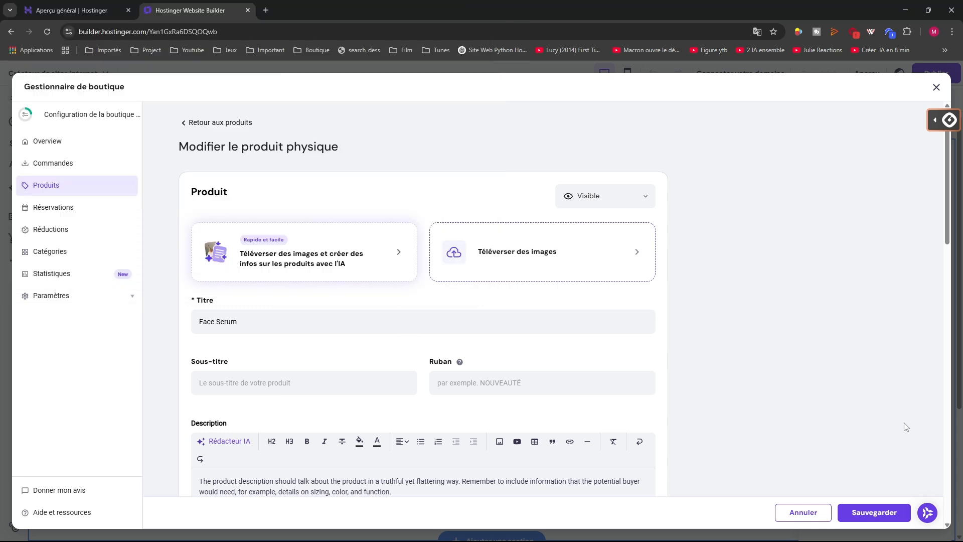
{"action": "left_click", "coordinate": [878, 511]}
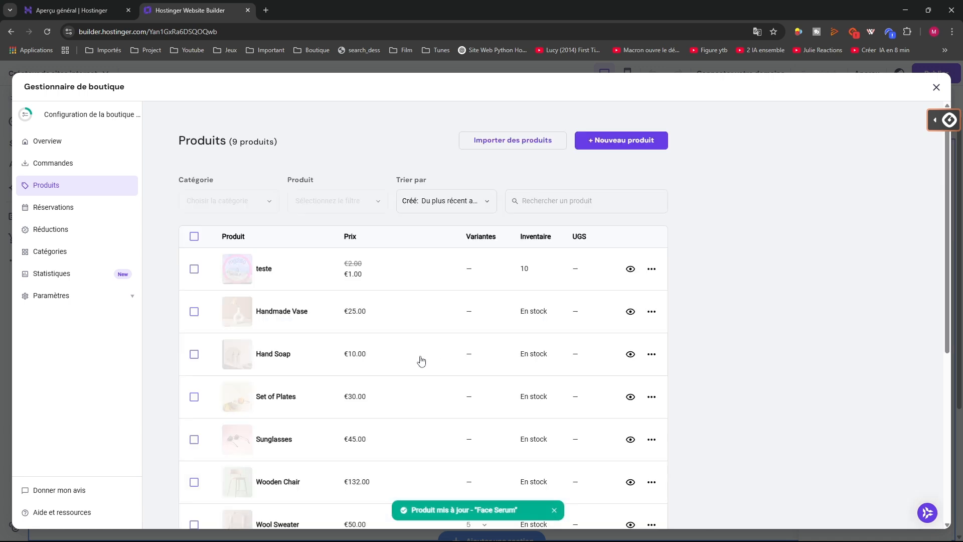
{"action": "scroll", "coordinate": [239, 356], "scroll_direction": "down", "scroll_amount": 5}
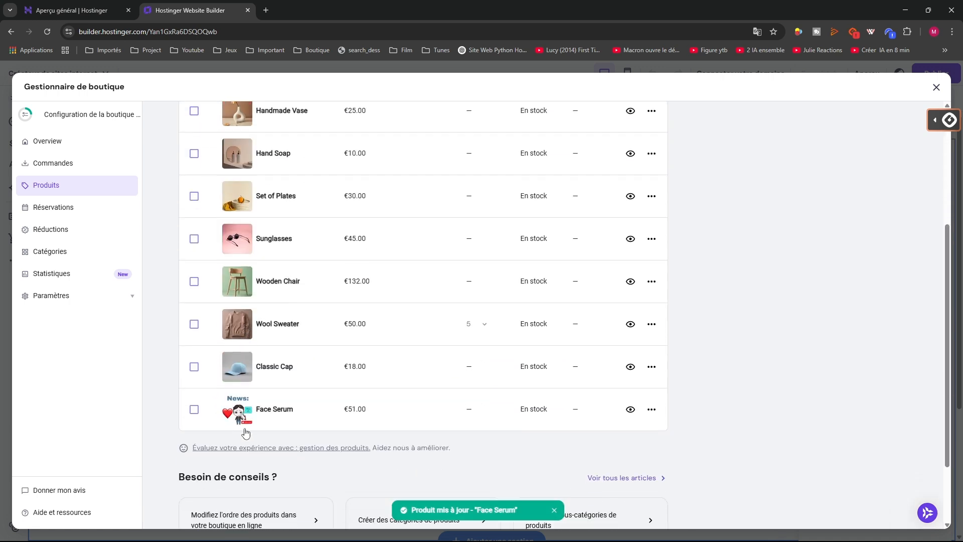
Open the teste product's edit form from the Produits list
{"action": "scroll", "coordinate": [251, 411], "scroll_direction": "up", "scroll_amount": 3}
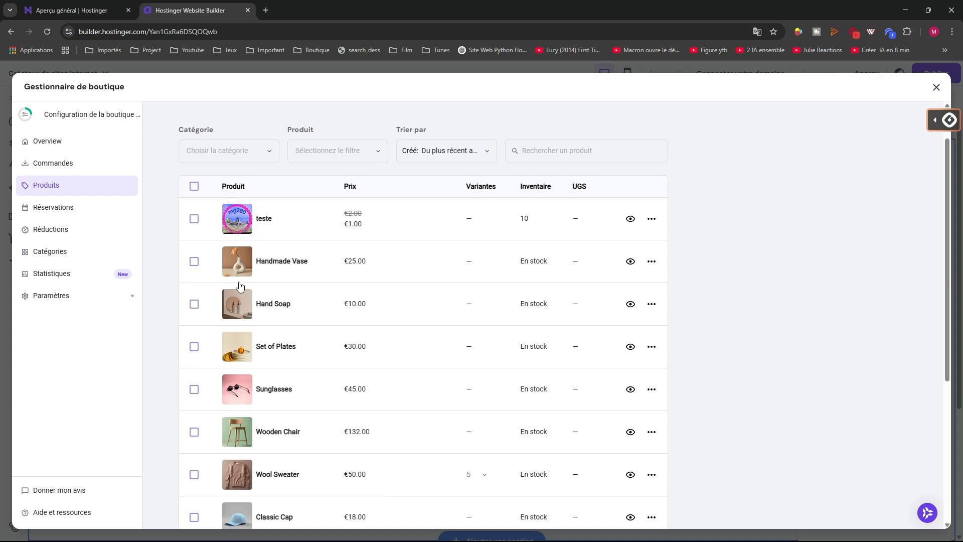
{"action": "scroll", "coordinate": [286, 281], "scroll_direction": "down", "scroll_amount": 5}
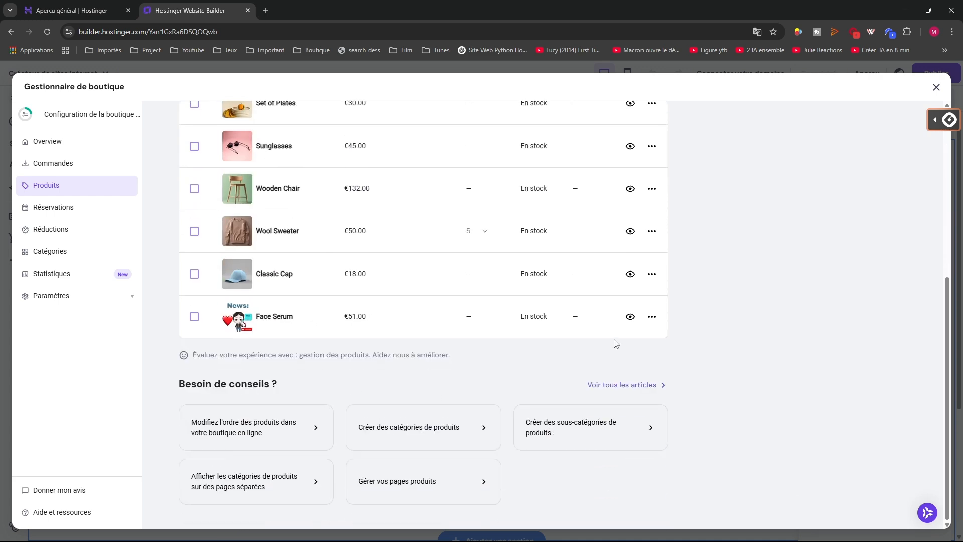
{"action": "scroll", "coordinate": [548, 312], "scroll_direction": "up", "scroll_amount": 5}
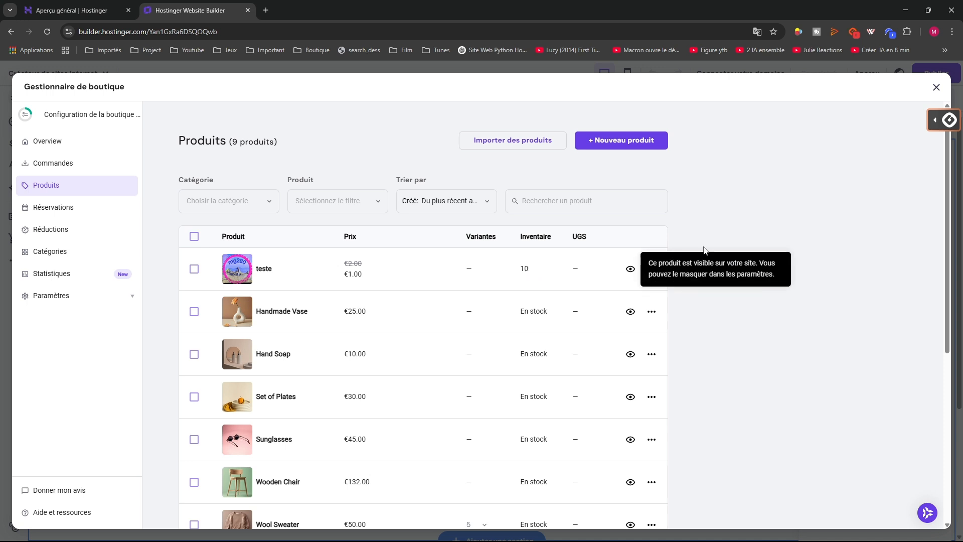
{"action": "left_click", "coordinate": [652, 269]}
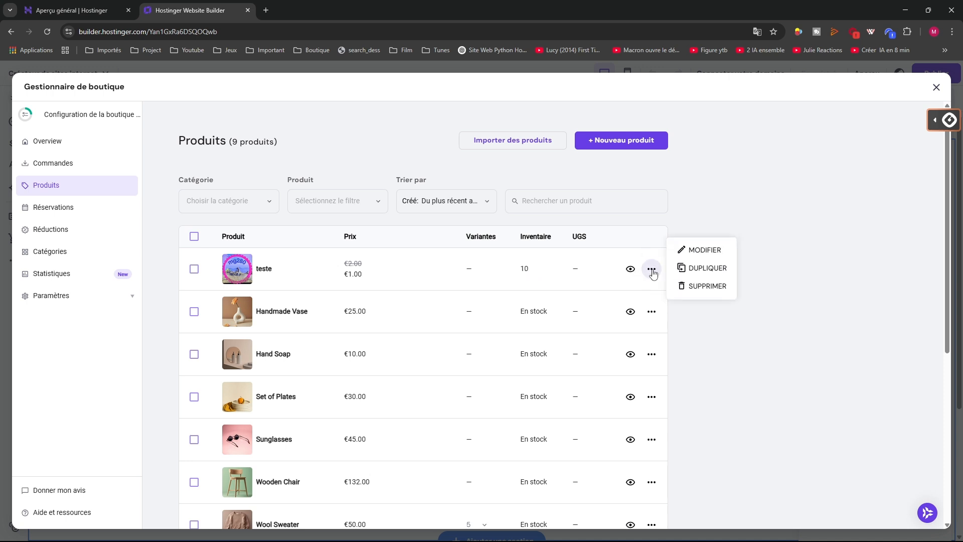
{"action": "left_click", "coordinate": [696, 251]}
{"action": "scroll", "coordinate": [273, 339], "scroll_direction": "down", "scroll_amount": 15}
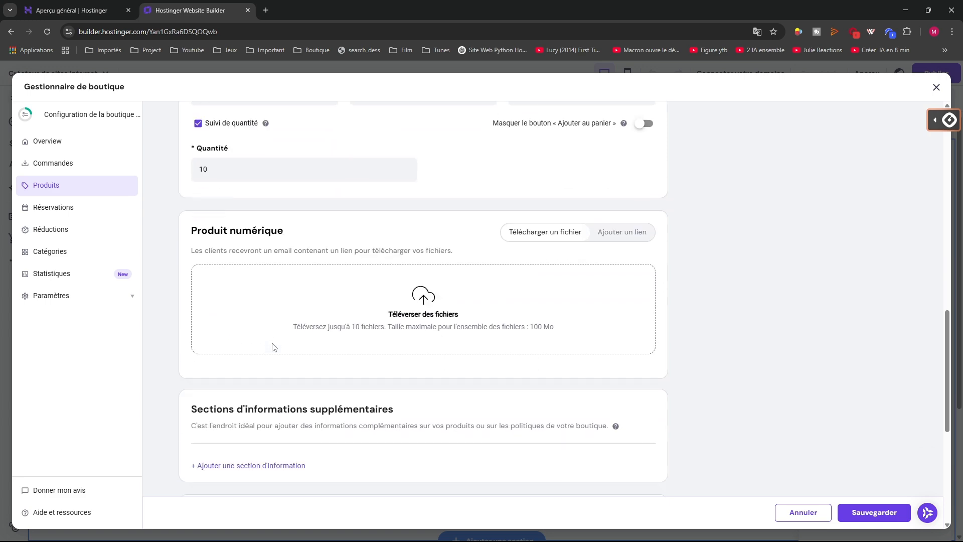
{"action": "scroll", "coordinate": [233, 281], "scroll_direction": "up", "scroll_amount": 1}
Check the stock quantity of 10, then return to the shop dashboard overview
{"action": "left_click_drag", "start_coordinate": [217, 216], "coordinate": [158, 219]}
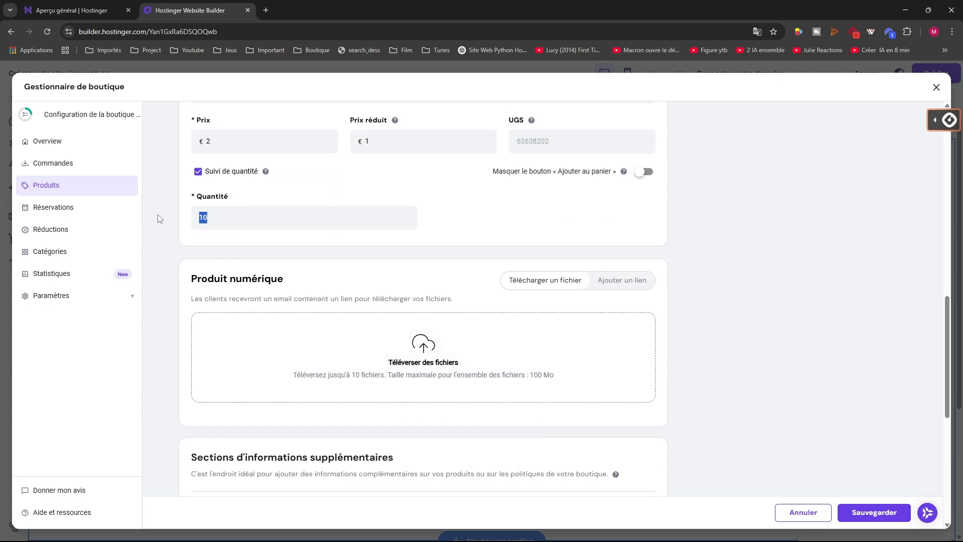
{"action": "scroll", "coordinate": [223, 198], "scroll_direction": "up", "scroll_amount": 10}
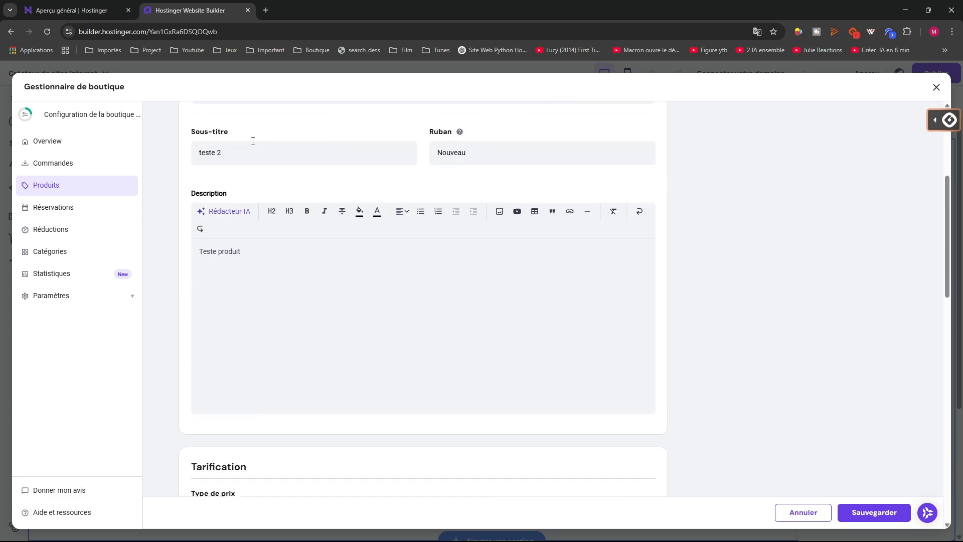
{"action": "scroll", "coordinate": [296, 160], "scroll_direction": "up", "scroll_amount": 3}
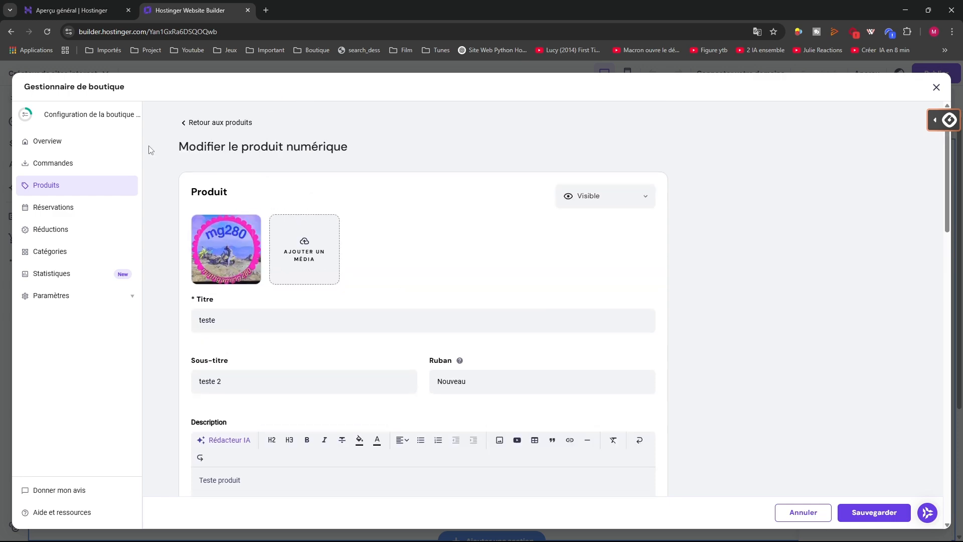
{"action": "left_click", "coordinate": [55, 146]}
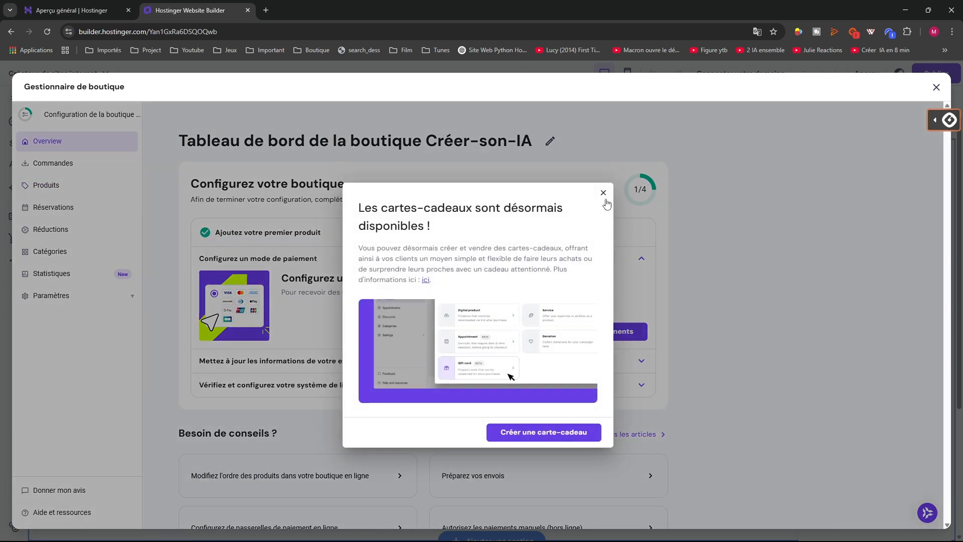
Dismiss the gift-card announcement on the shop dashboard
{"action": "left_click", "coordinate": [603, 194]}
{"action": "scroll", "coordinate": [311, 203], "scroll_direction": "down", "scroll_amount": 1}
{"action": "scroll", "coordinate": [321, 168], "scroll_direction": "down", "scroll_amount": 1}
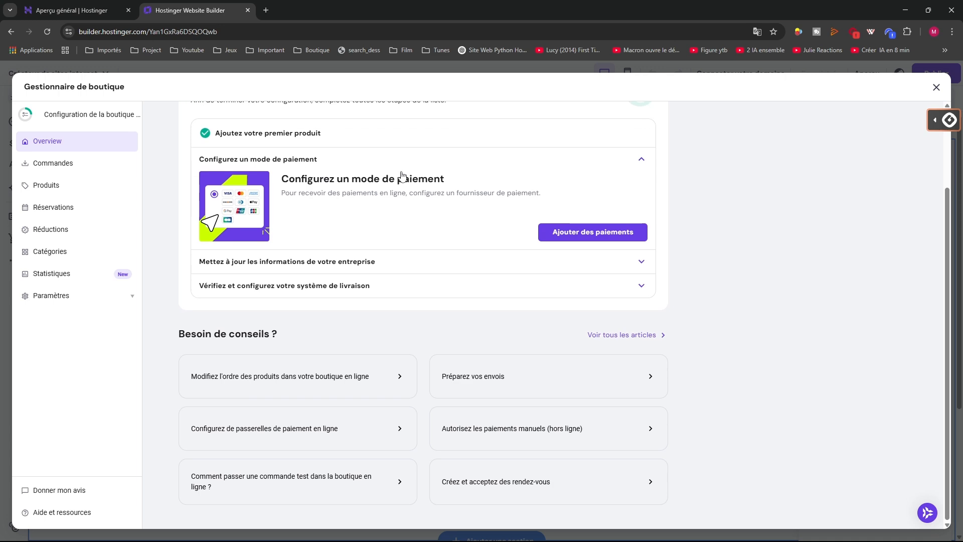
{"action": "scroll", "coordinate": [267, 301], "scroll_direction": "up", "scroll_amount": 1}
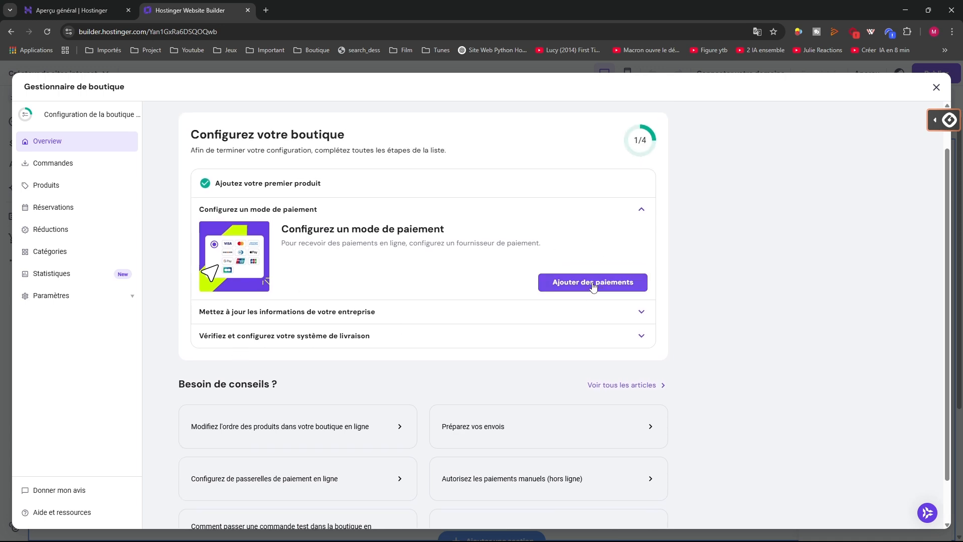
Review the Paysera, PayPal, Stripe and Paiement manuel providers, then go to Commandes
{"action": "left_click", "coordinate": [572, 286]}
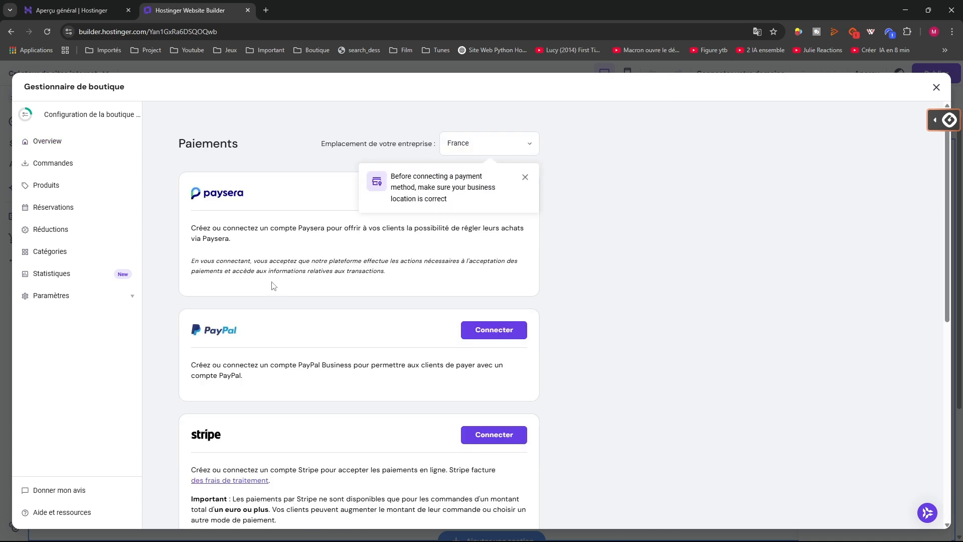
{"action": "scroll", "coordinate": [273, 286], "scroll_direction": "down", "scroll_amount": 4}
{"action": "scroll", "coordinate": [231, 178], "scroll_direction": "up", "scroll_amount": 4}
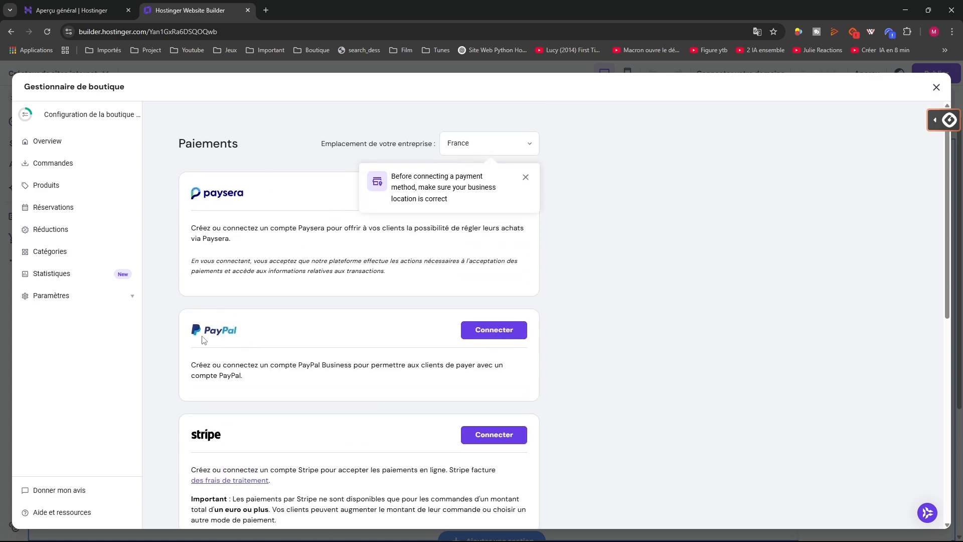
{"action": "left_click", "coordinate": [525, 178]}
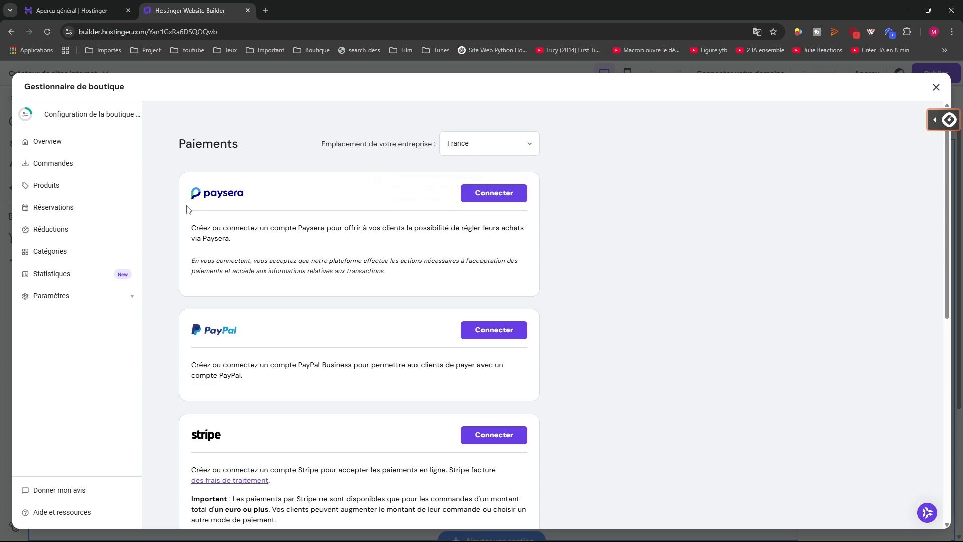
{"action": "scroll", "coordinate": [346, 361], "scroll_direction": "down", "scroll_amount": 3}
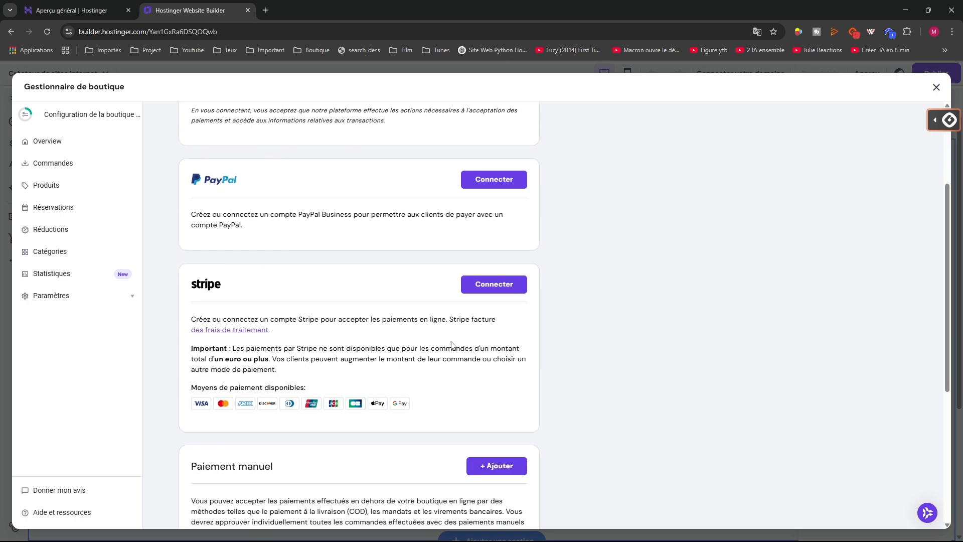
{"action": "scroll", "coordinate": [464, 290], "scroll_direction": "down", "scroll_amount": 5}
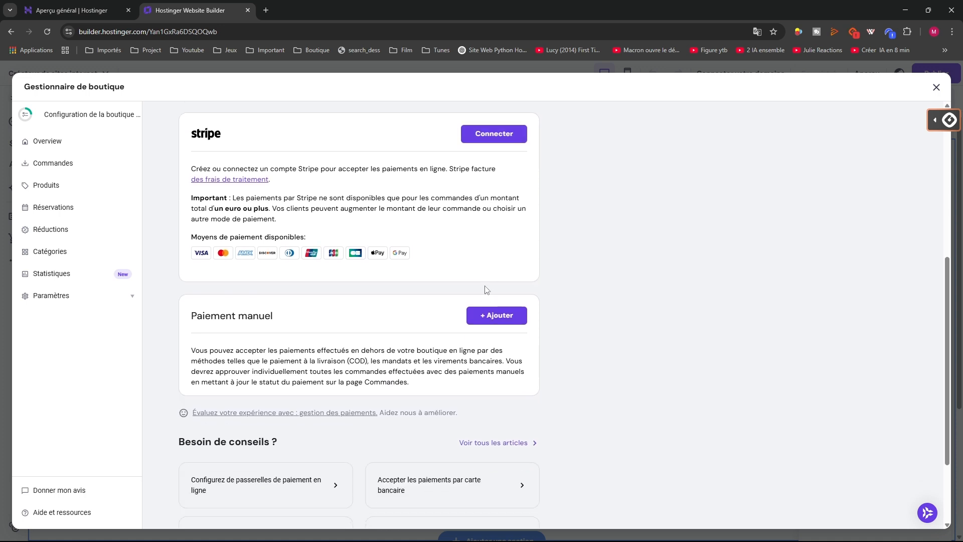
{"action": "left_click", "coordinate": [23, 165]}
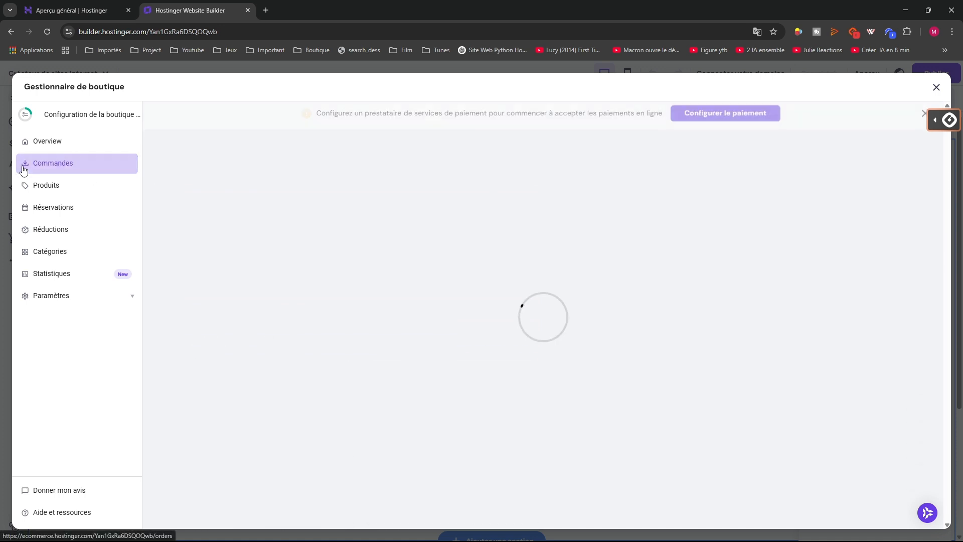
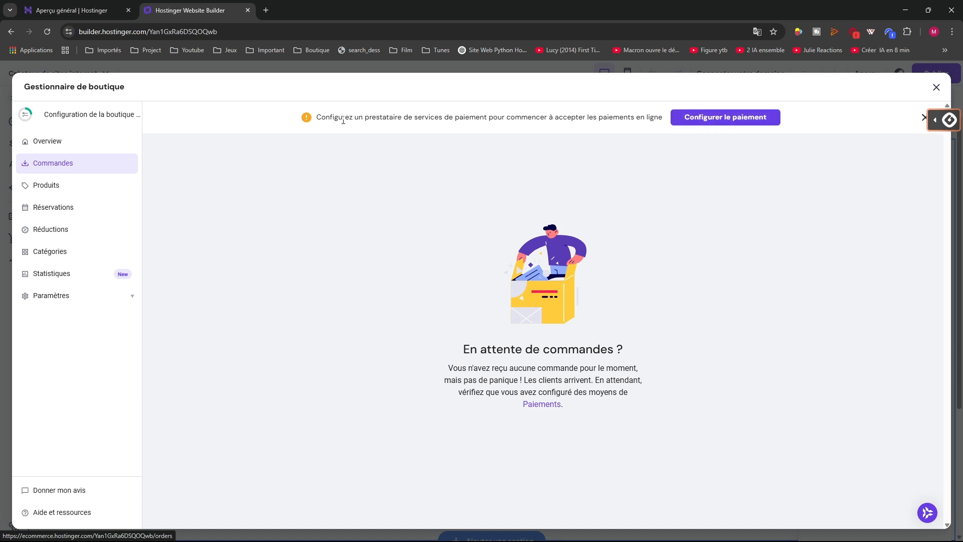
Review the payment provider settings and the Commandes orders page
{"action": "left_click", "coordinate": [730, 118]}
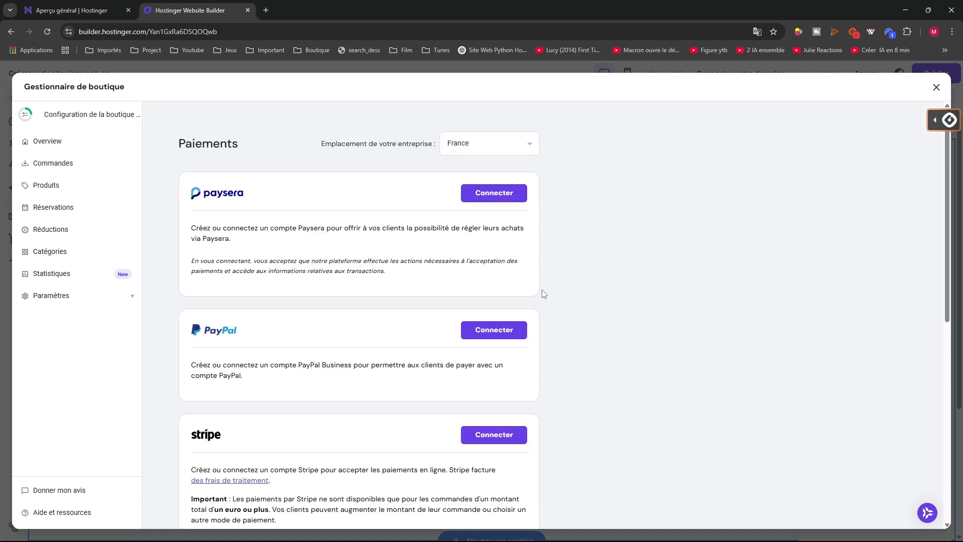
{"action": "scroll", "coordinate": [449, 251], "scroll_direction": "down", "scroll_amount": 5}
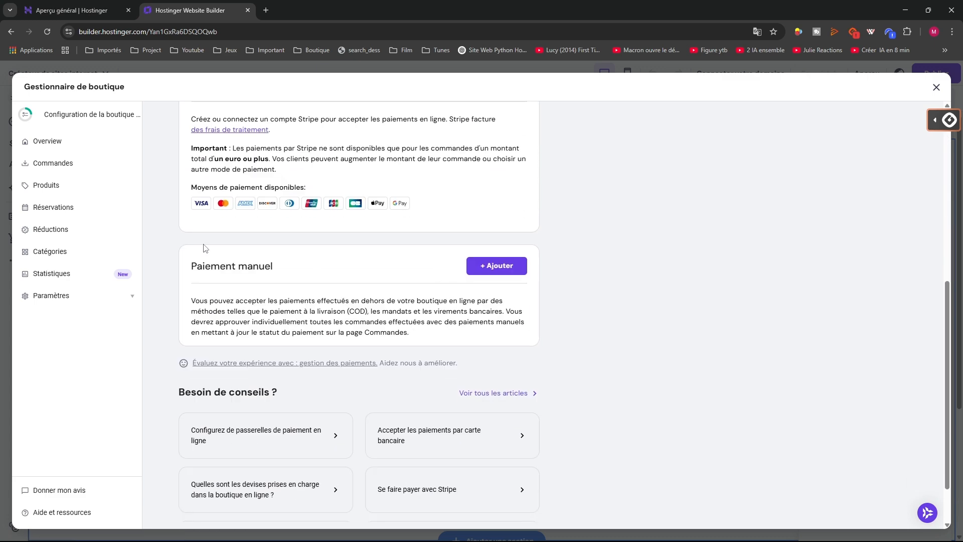
{"action": "left_click", "coordinate": [42, 157]}
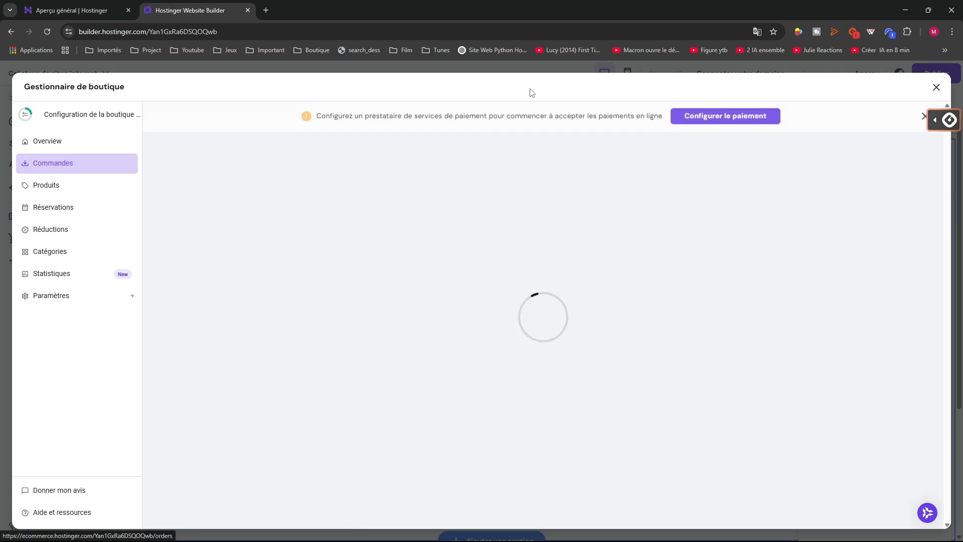
{"action": "left_click", "coordinate": [719, 119]}
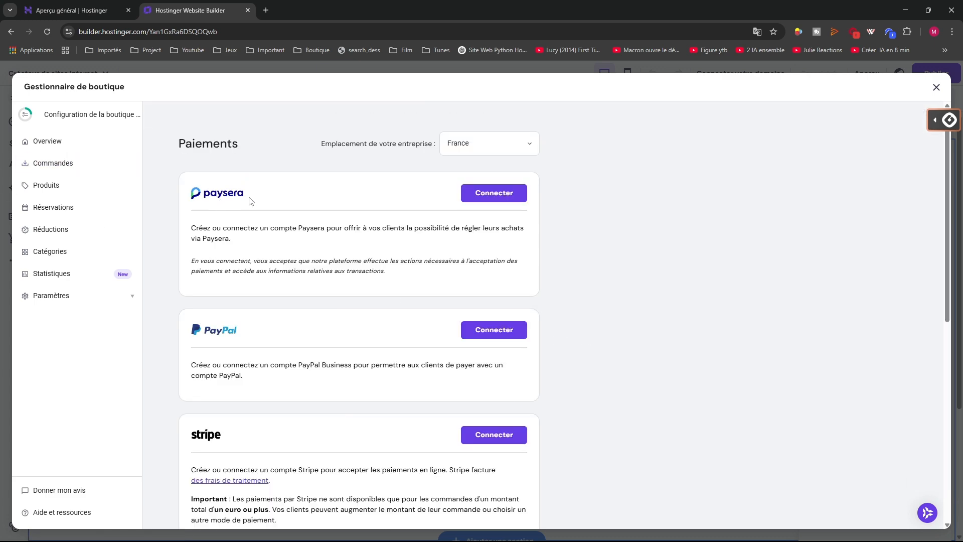
{"action": "scroll", "coordinate": [219, 361], "scroll_direction": "down", "scroll_amount": 7}
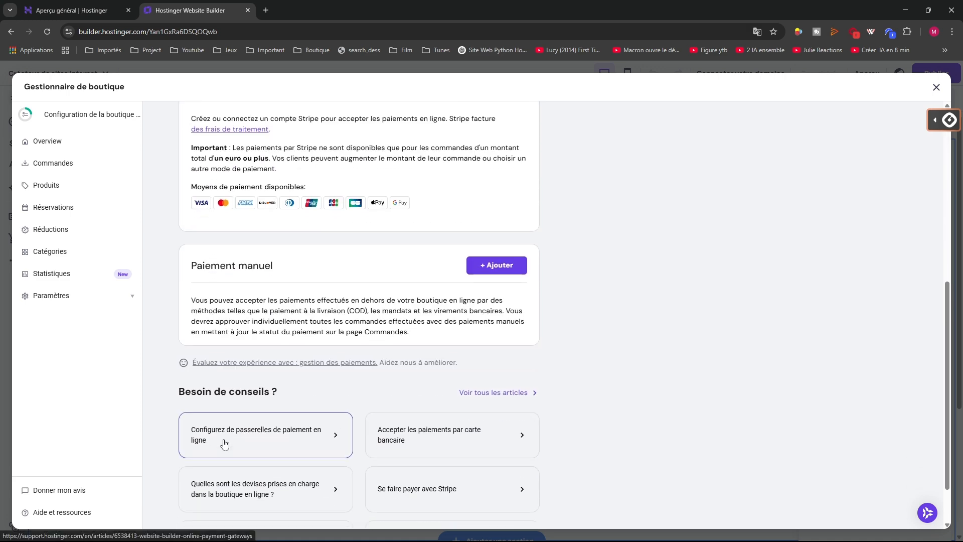
Browse the Produits product list and the Réservations bookings page
{"action": "left_click", "coordinate": [46, 186]}
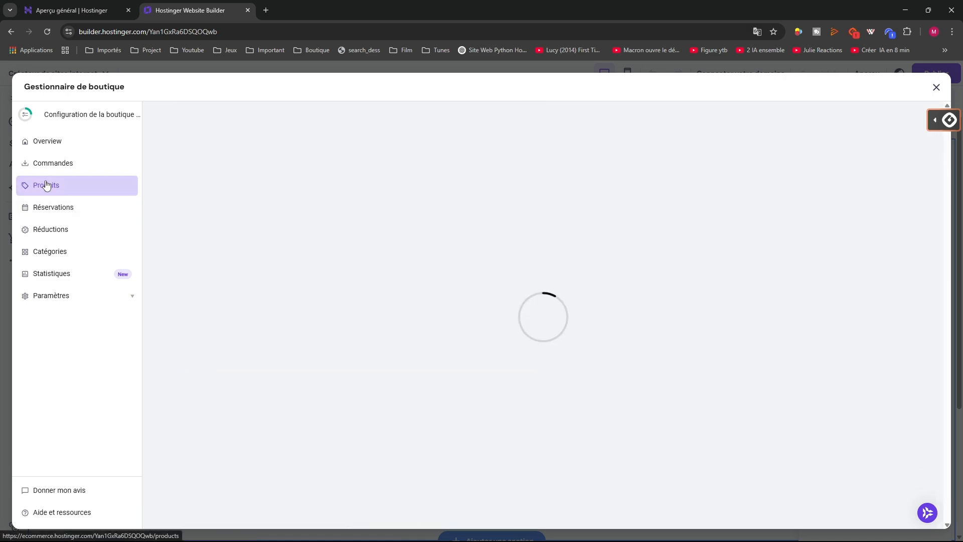
{"action": "left_click", "coordinate": [37, 201]}
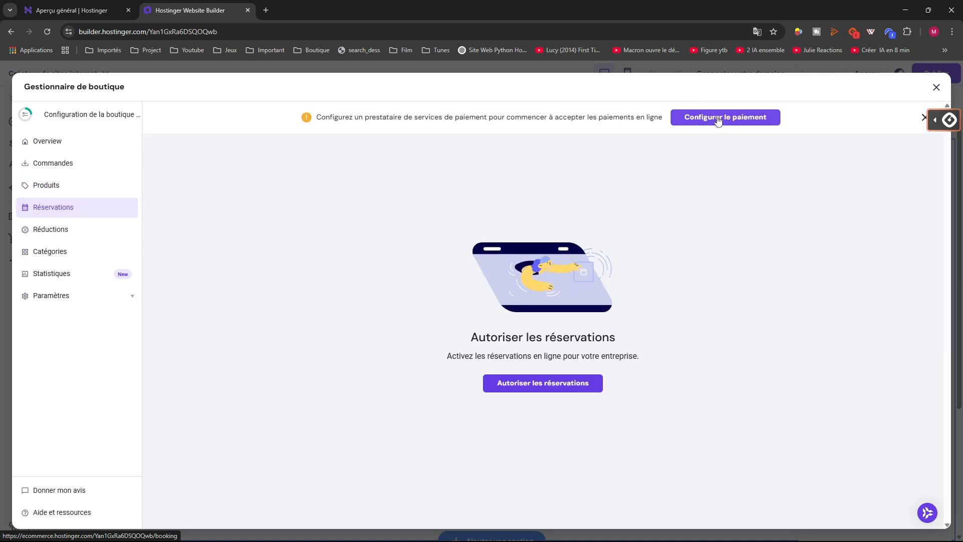
{"action": "left_click", "coordinate": [719, 119]}
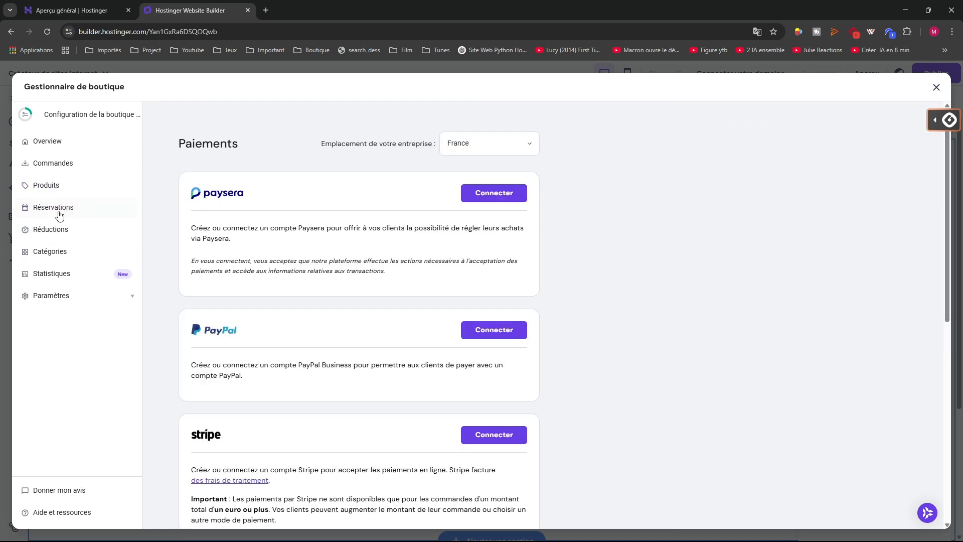
{"action": "left_click", "coordinate": [60, 215]}
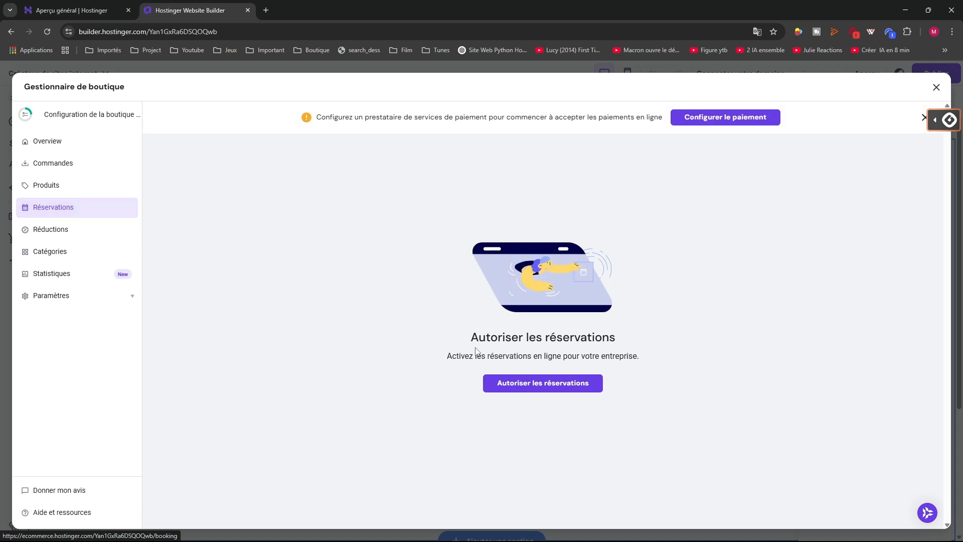
View the Réductions, Catégories and Statistiques pages, then expand the store settings sub-pages
{"action": "left_click", "coordinate": [56, 233]}
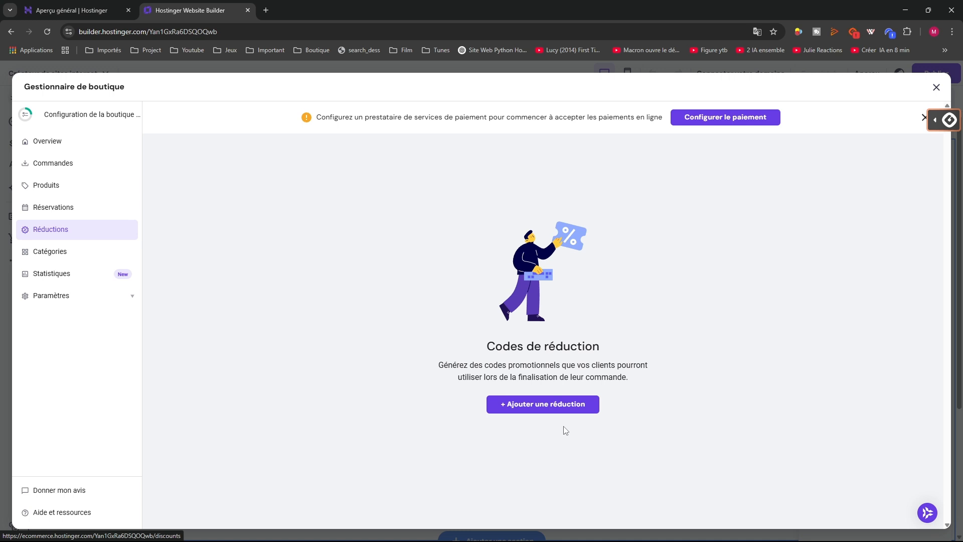
{"action": "left_click", "coordinate": [47, 255]}
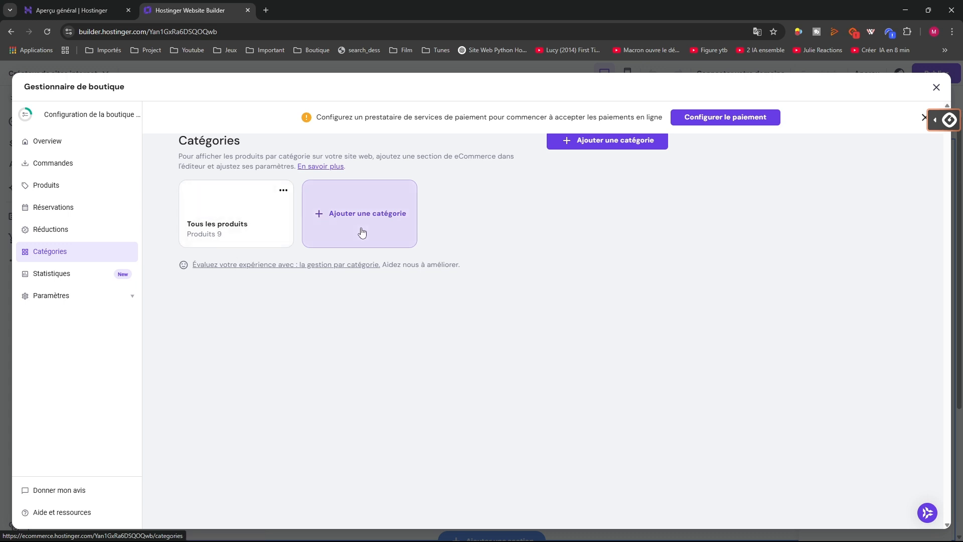
{"action": "left_click", "coordinate": [95, 277]}
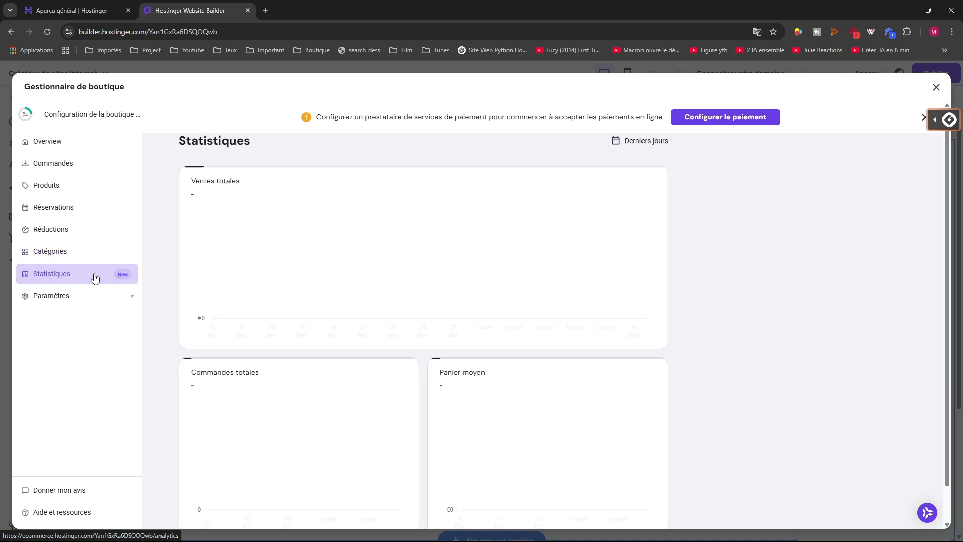
{"action": "left_click", "coordinate": [80, 297]}
Close the store manager and preview the product template with the 'teste' product
{"action": "left_click", "coordinate": [935, 88]}
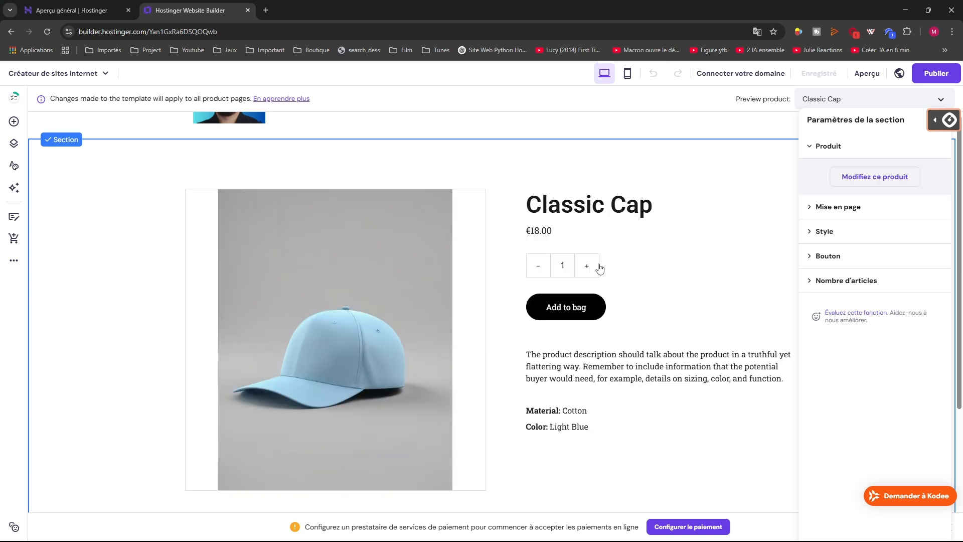
{"action": "left_click", "coordinate": [818, 100]}
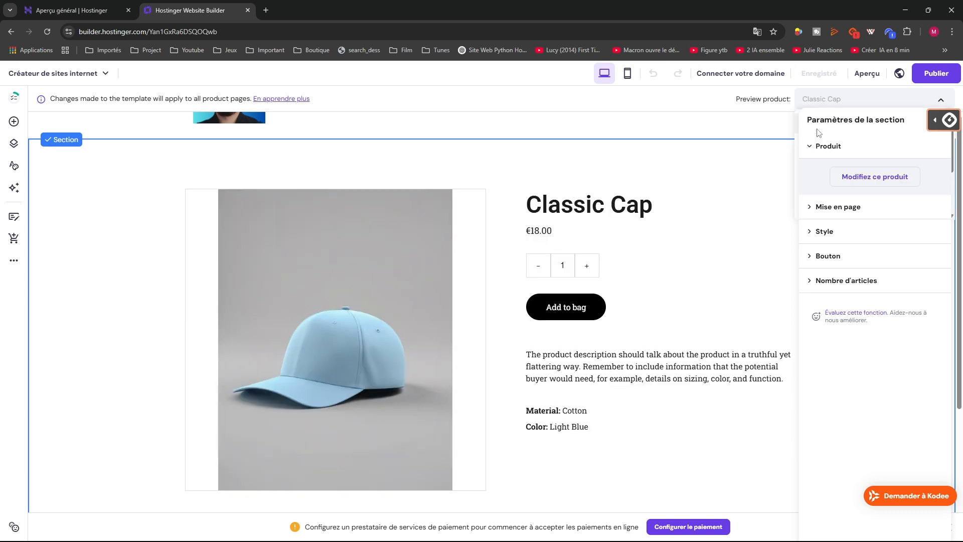
{"action": "left_click", "coordinate": [761, 136]}
{"action": "left_click", "coordinate": [827, 100]}
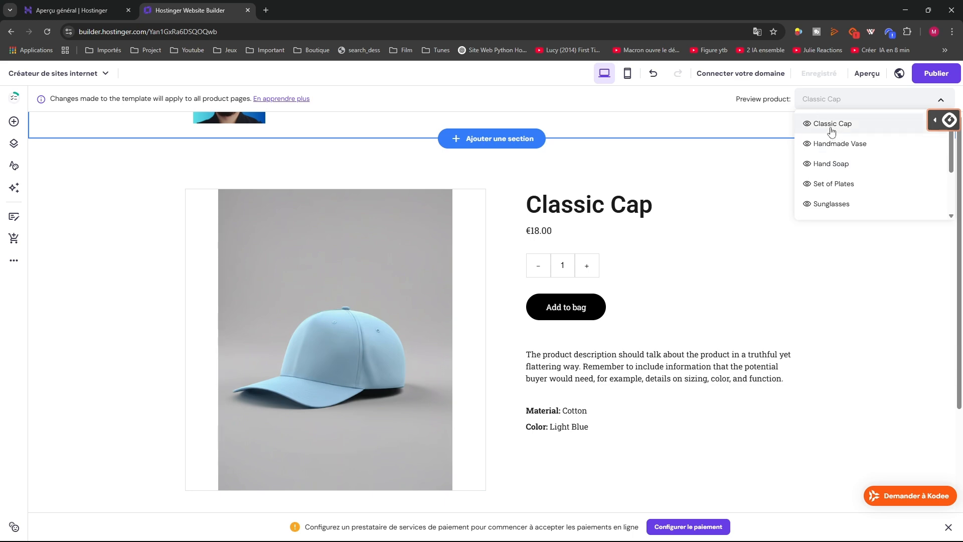
{"action": "scroll", "coordinate": [829, 198], "scroll_direction": "down", "scroll_amount": 3}
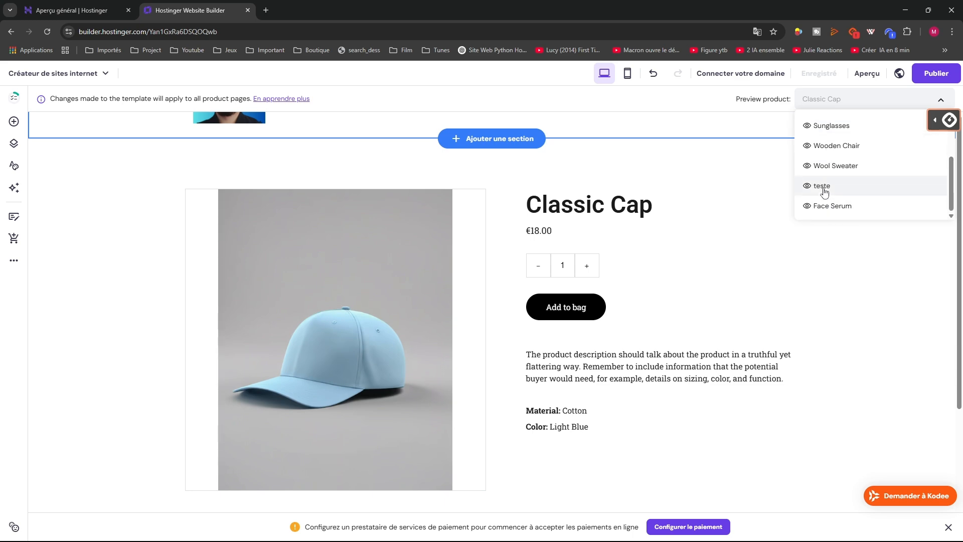
{"action": "left_click", "coordinate": [823, 190]}
{"action": "scroll", "coordinate": [340, 296], "scroll_direction": "down", "scroll_amount": 4}
{"action": "scroll", "coordinate": [404, 314], "scroll_direction": "up", "scroll_amount": 4}
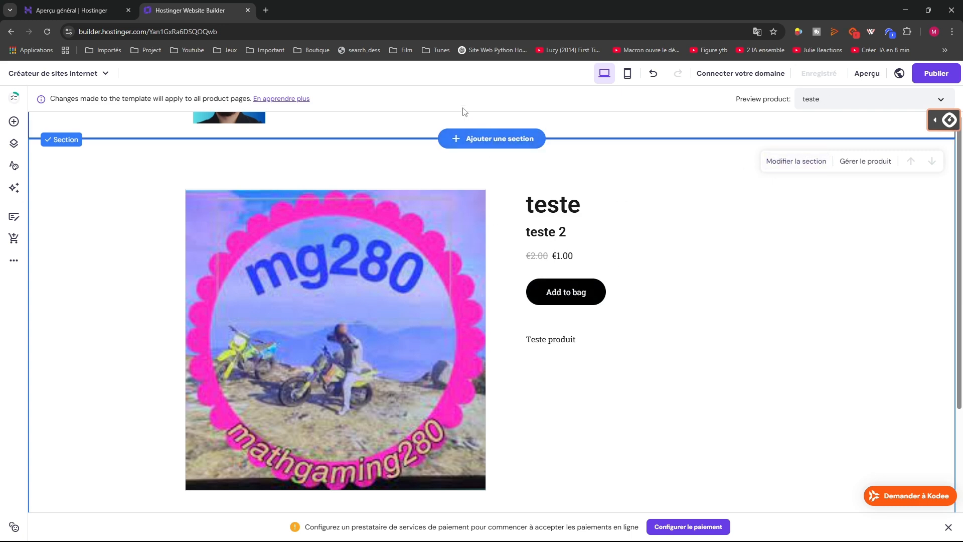
Select the product section and choose Gérer le produit to reopen the store manager
{"action": "left_click", "coordinate": [556, 129]}
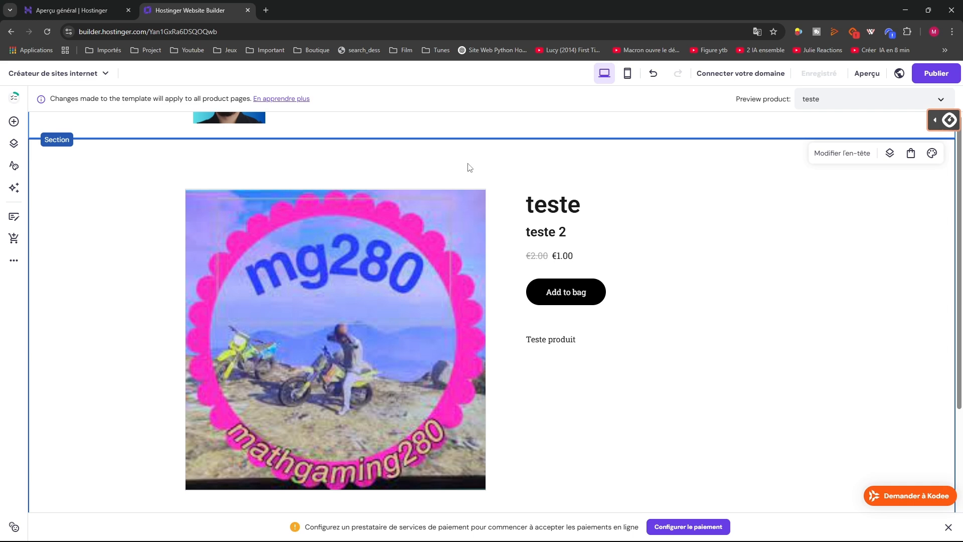
{"action": "left_click", "coordinate": [658, 369]}
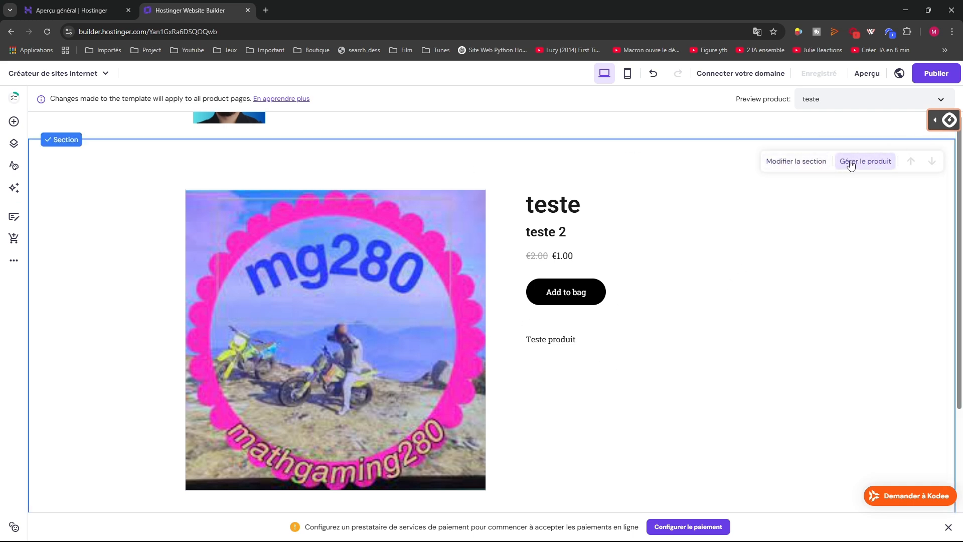
{"action": "left_click", "coordinate": [838, 129]}
{"action": "left_click", "coordinate": [808, 224]}
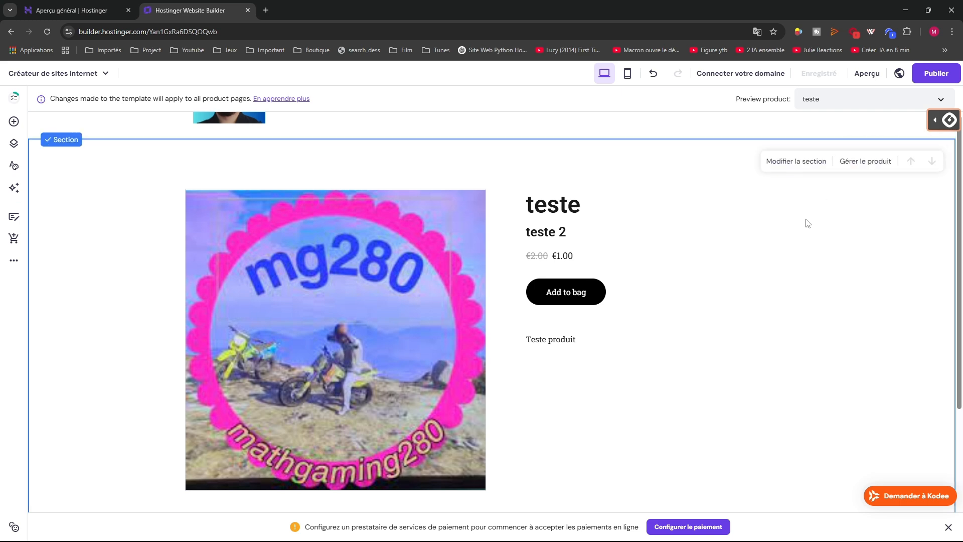
{"action": "left_click", "coordinate": [859, 163]}
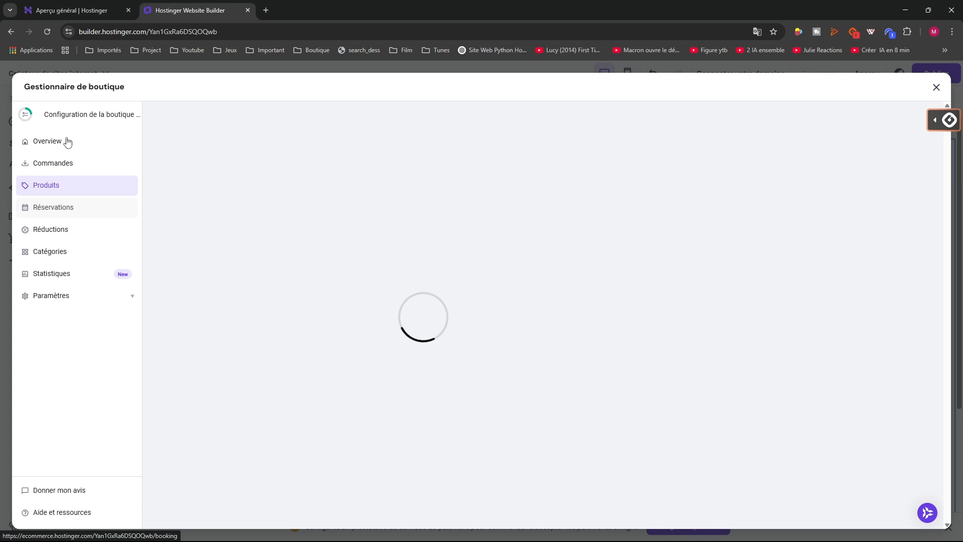
Check the 9-product list and the Handmade Vase actions, then return to the editor's element library
{"action": "left_click", "coordinate": [47, 186]}
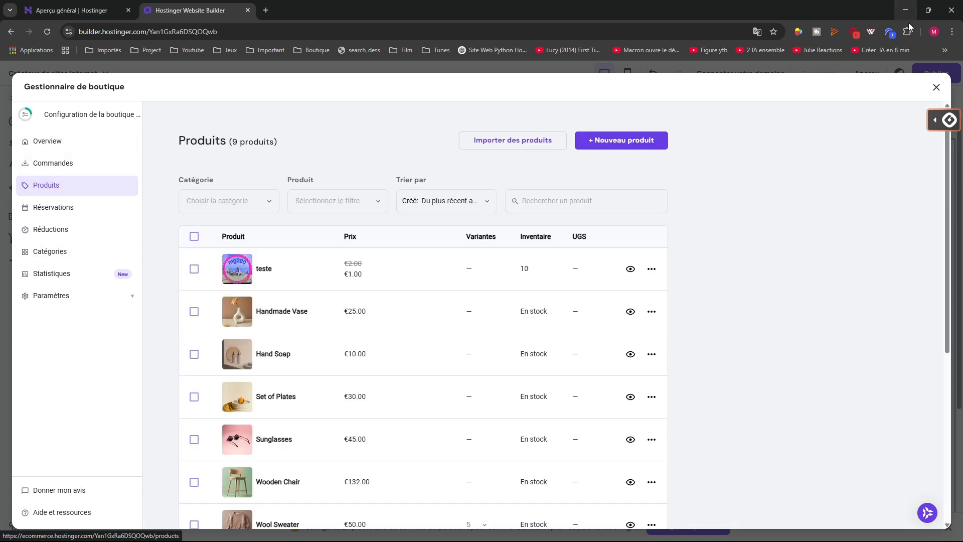
{"action": "left_click", "coordinate": [652, 311]}
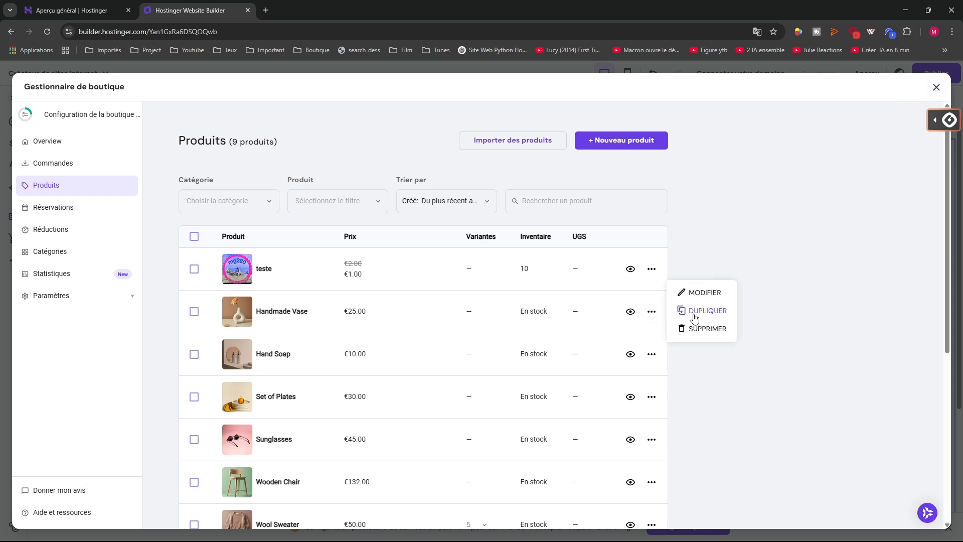
{"action": "left_click", "coordinate": [936, 88]}
{"action": "left_click", "coordinate": [14, 122]}
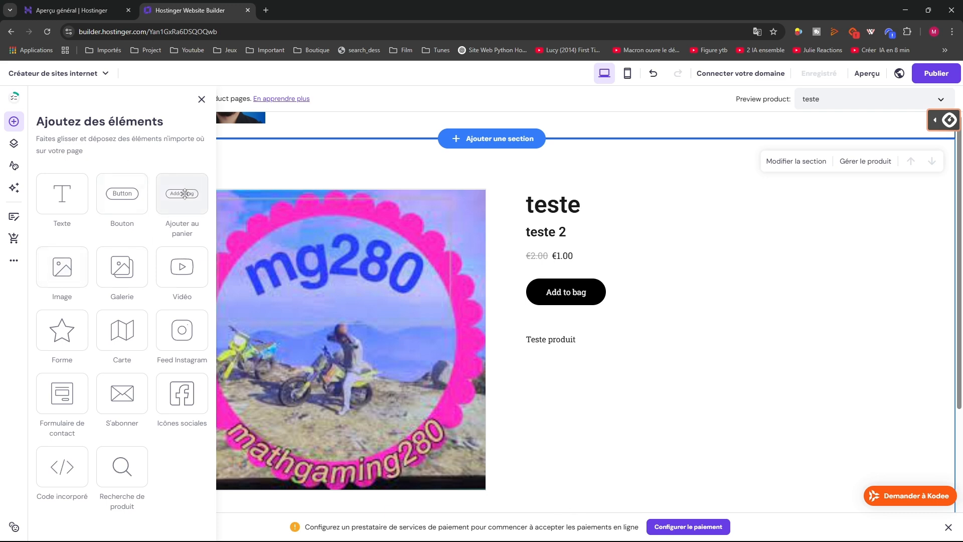
Try dropping Ajouter au panier onto the product section, which rejects it
{"action": "left_click_drag", "start_coordinate": [184, 194], "coordinate": [648, 331]}
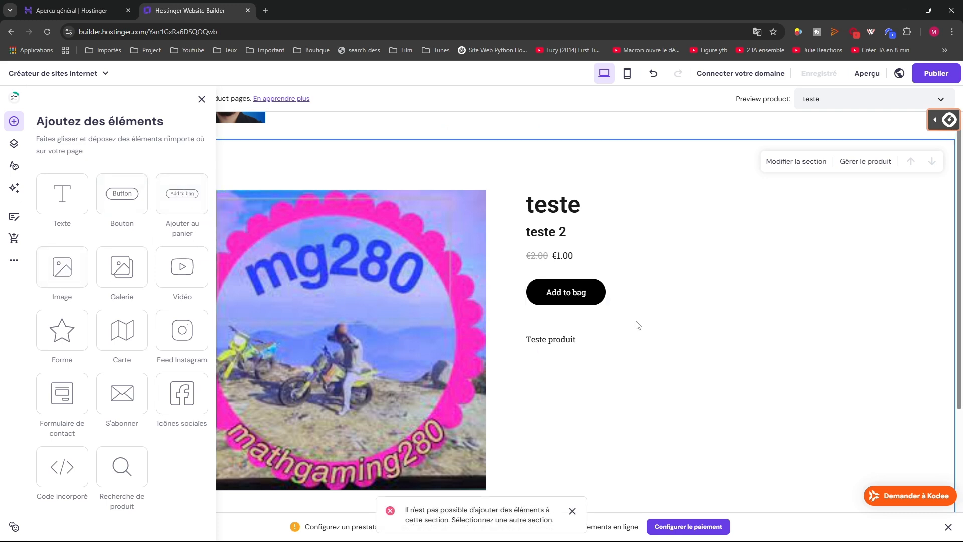
{"action": "left_click_drag", "start_coordinate": [182, 194], "coordinate": [684, 277]}
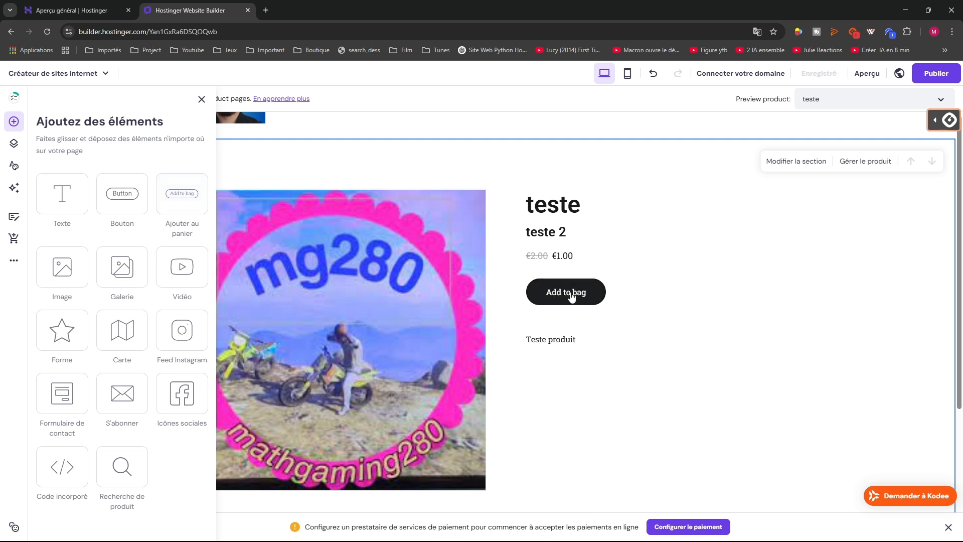
{"action": "scroll", "coordinate": [566, 295], "scroll_direction": "up", "scroll_amount": 2}
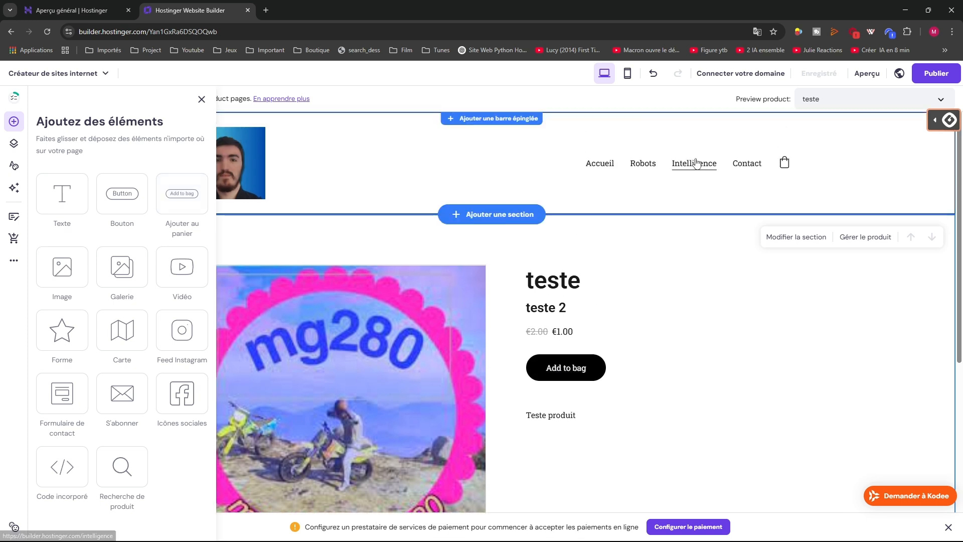
Go to the Robots page and place the Add to bag button beside the Robots IA heading
{"action": "left_click", "coordinate": [605, 165]}
{"action": "scroll", "coordinate": [632, 210], "scroll_direction": "down", "scroll_amount": 3}
{"action": "scroll", "coordinate": [641, 166], "scroll_direction": "up", "scroll_amount": 3}
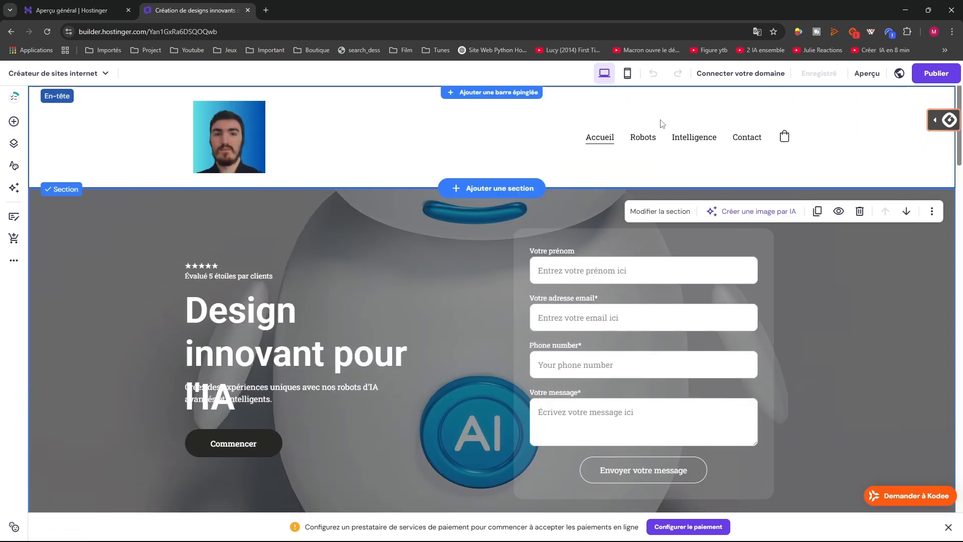
{"action": "left_click", "coordinate": [643, 136]}
{"action": "left_click_drag", "start_coordinate": [663, 243], "coordinate": [664, 285]}
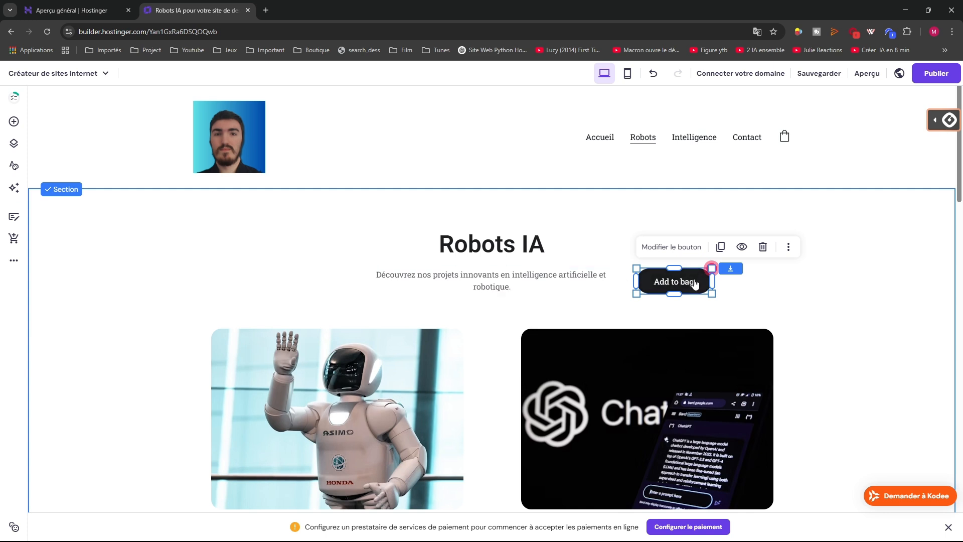
Open the Add to bag button's settings and look over its label and product options
{"action": "left_click", "coordinate": [781, 251]}
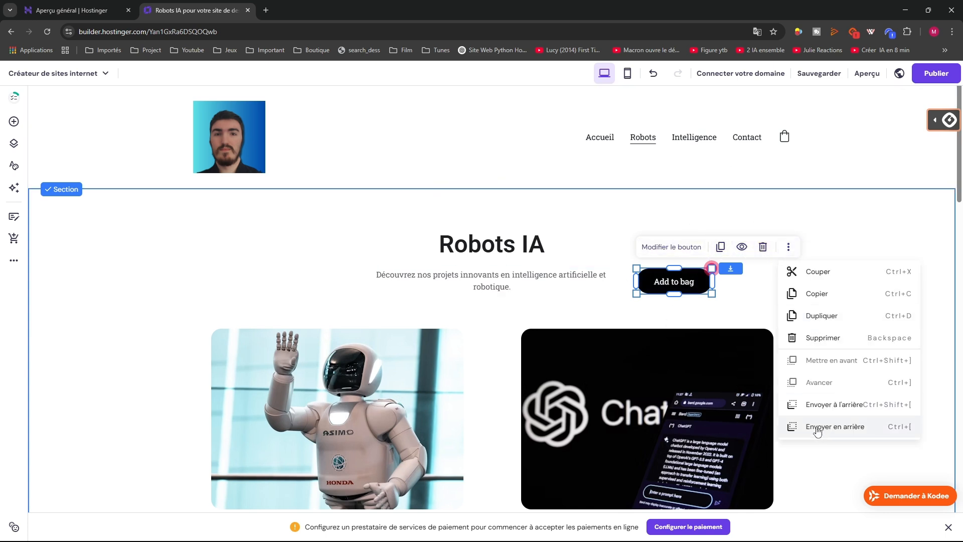
{"action": "double_click", "coordinate": [654, 285]}
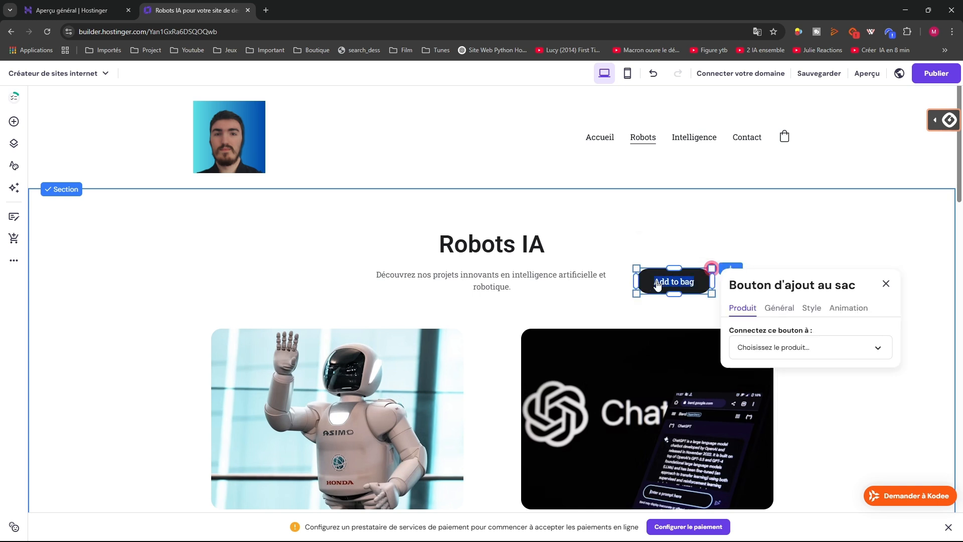
{"action": "left_click", "coordinate": [779, 308]}
{"action": "left_click", "coordinate": [743, 308]}
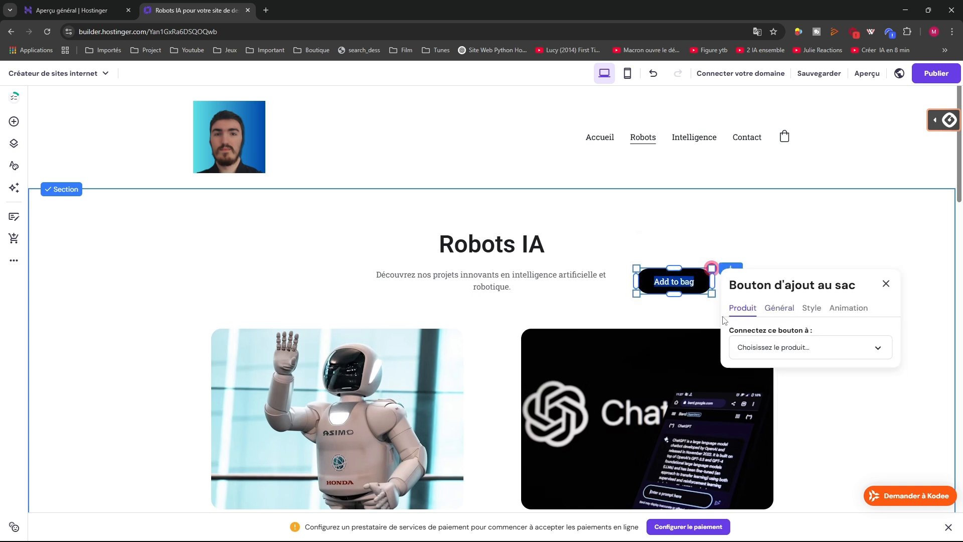
{"action": "key", "text": "Escape"}
{"action": "left_click", "coordinate": [652, 282]}
{"action": "left_click", "coordinate": [627, 297]}
{"action": "left_click", "coordinate": [647, 283]}
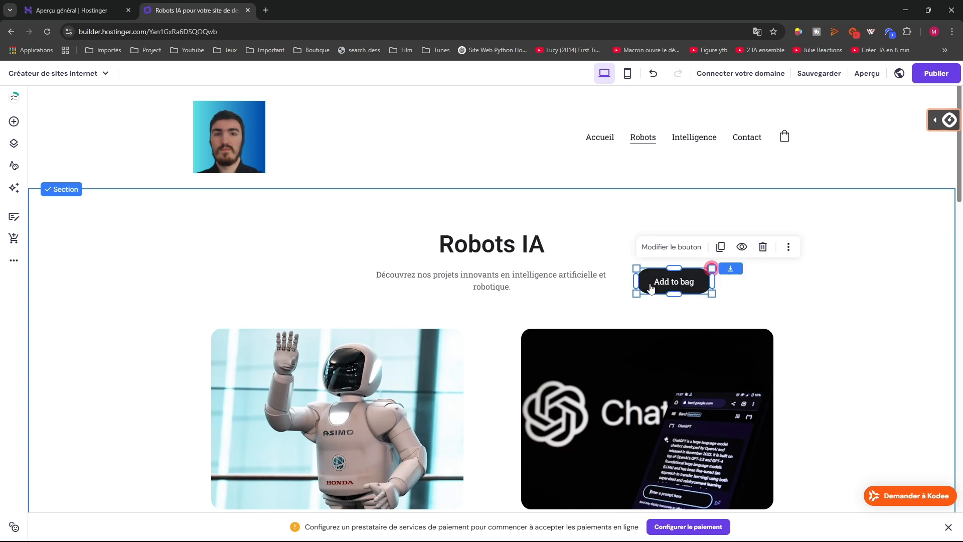
Link the Add to bag button to the 'teste' product
{"action": "left_click", "coordinate": [666, 247]}
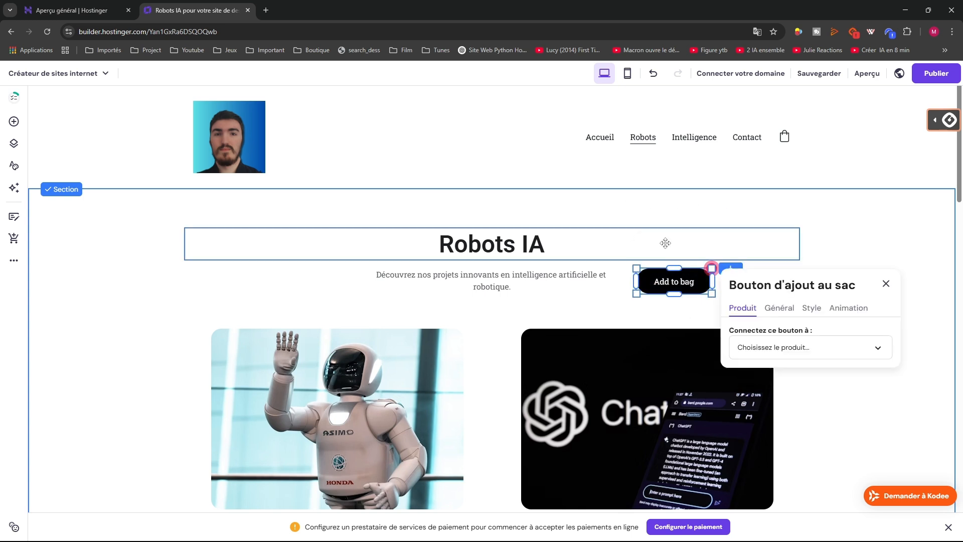
{"action": "left_click", "coordinate": [754, 351]}
{"action": "scroll", "coordinate": [754, 382], "scroll_direction": "down", "scroll_amount": 5}
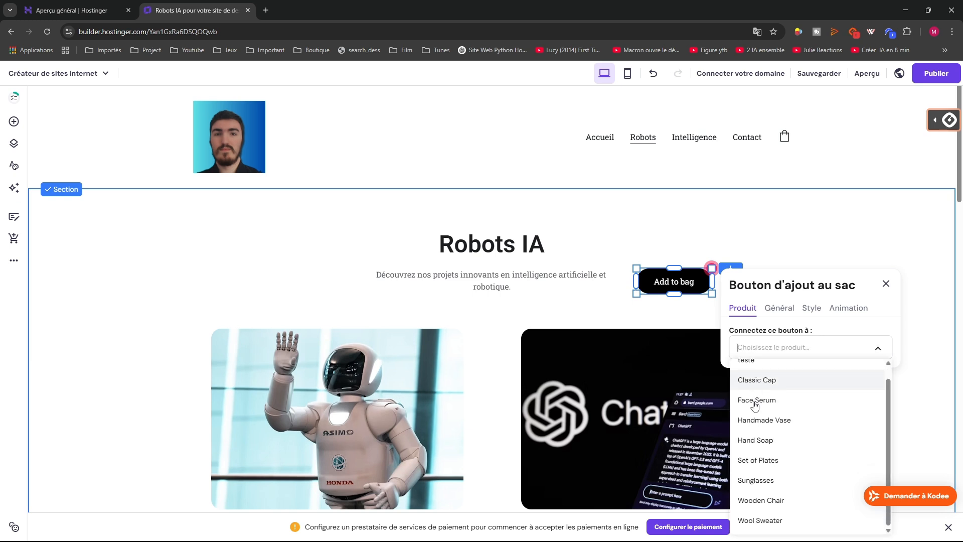
{"action": "scroll", "coordinate": [772, 337], "scroll_direction": "down", "scroll_amount": 1}
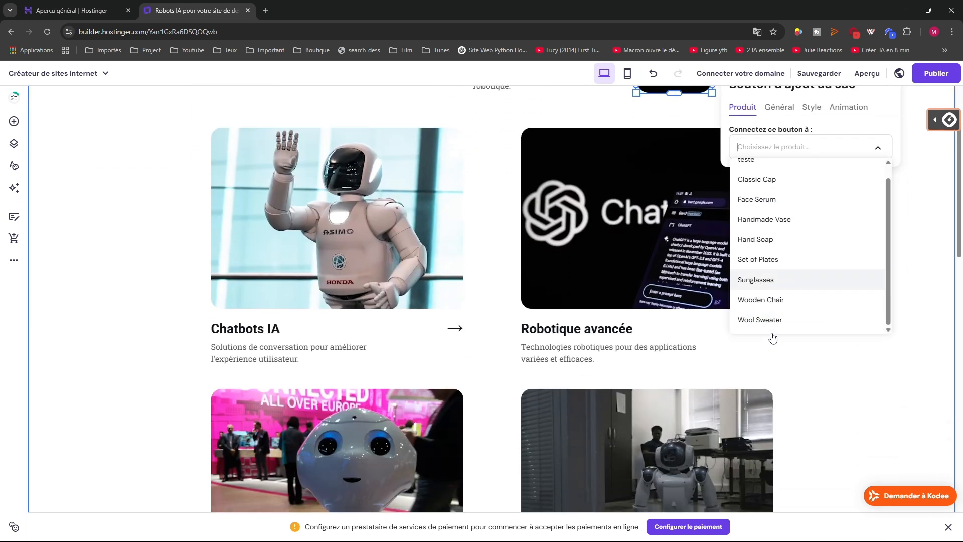
{"action": "scroll", "coordinate": [774, 321], "scroll_direction": "up", "scroll_amount": 2}
{"action": "left_click", "coordinate": [756, 223]}
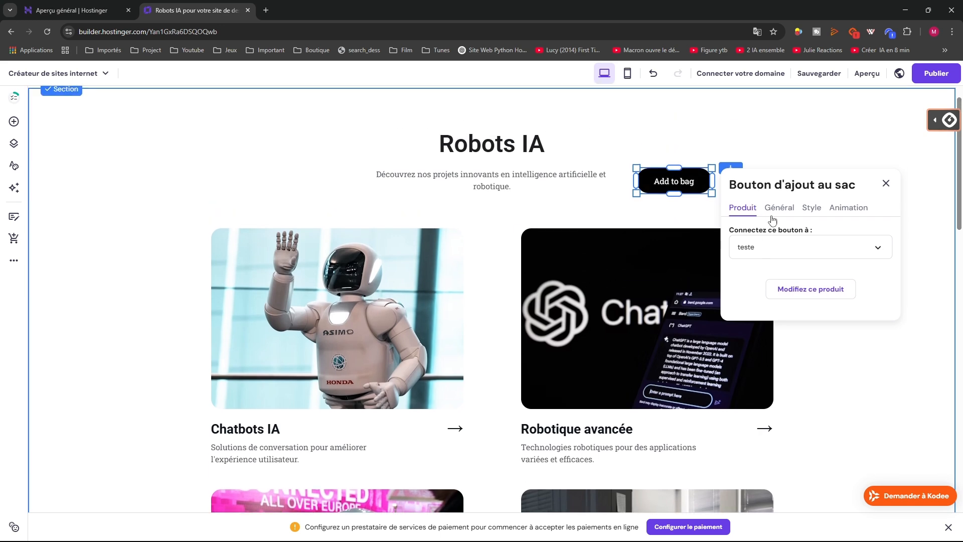
Change the add-to-bag button's label to 'Achet'
{"action": "left_click", "coordinate": [779, 208]}
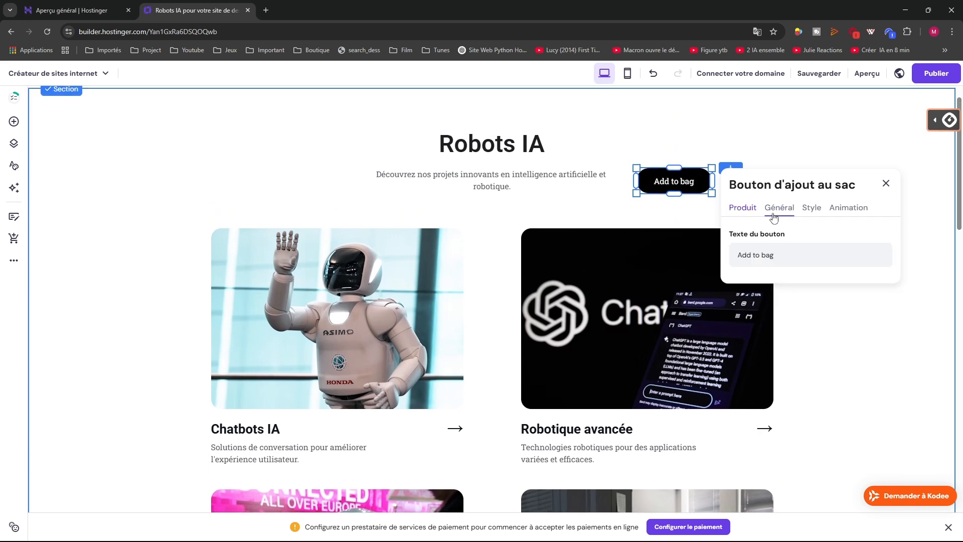
{"action": "left_click", "coordinate": [788, 260]}
{"action": "triple_click", "coordinate": [764, 255]}
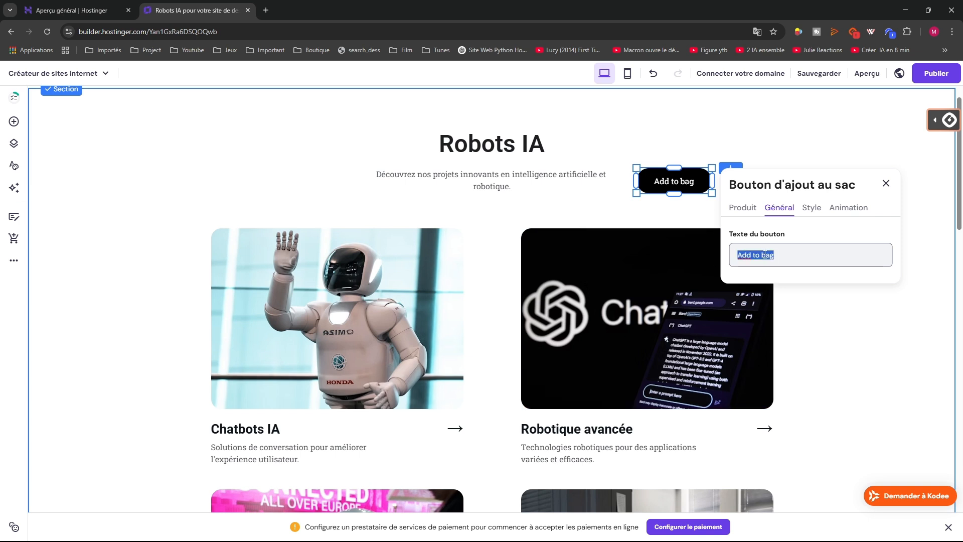
{"action": "type", "text": "AC"}
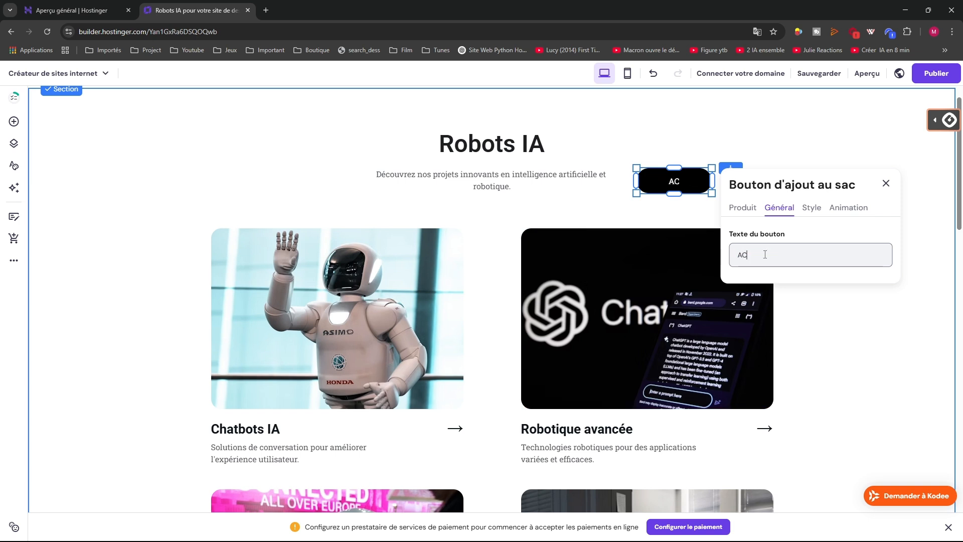
{"action": "type", "text": "het"}
{"action": "key", "text": "BackSpace"}
{"action": "key", "text": "BackSpace"}
{"action": "type", "text": "hat"}
{"action": "key", "text": "BackSpace"}
{"action": "key", "text": "BackSpace"}
{"action": "type", "text": "het"}
Check the button's Style hover fill colours, then close its settings
{"action": "left_click", "coordinate": [804, 211]}
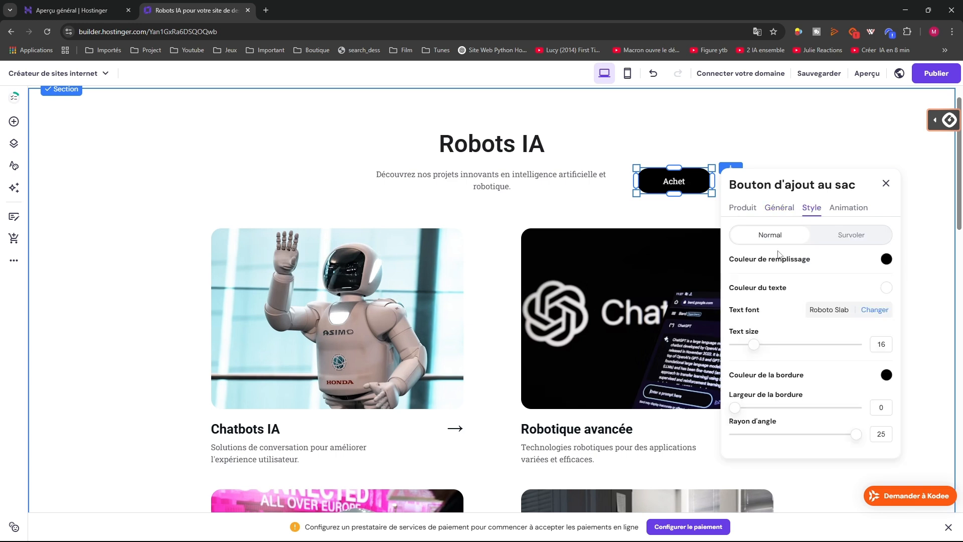
{"action": "left_click", "coordinate": [833, 245]}
{"action": "left_click", "coordinate": [884, 262]}
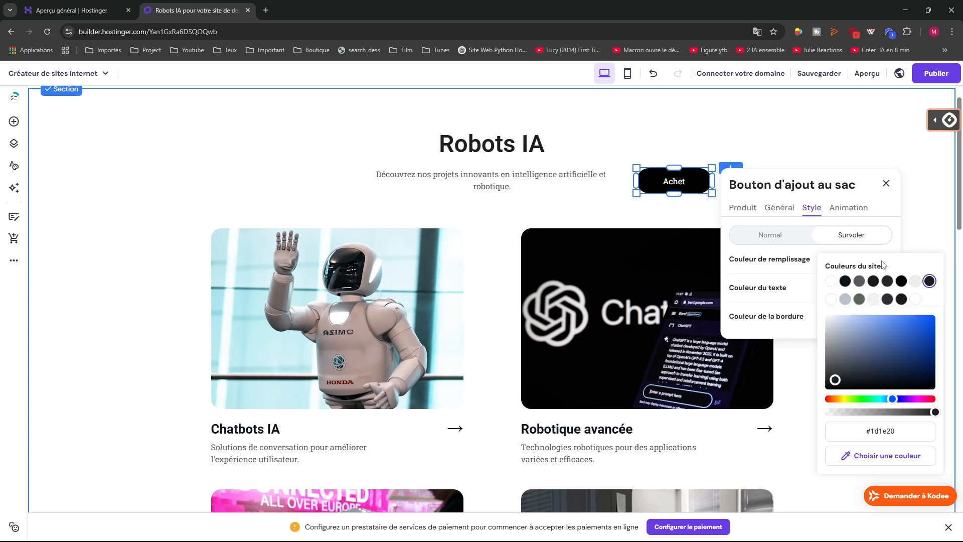
{"action": "left_click", "coordinate": [608, 217]}
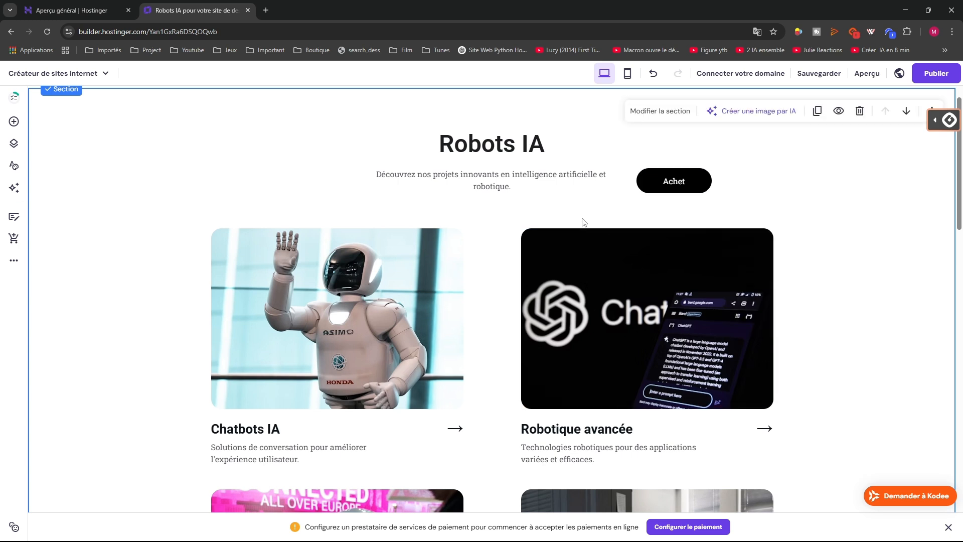
Delete the Achet button from the Robots IA section
{"action": "left_click", "coordinate": [663, 182]}
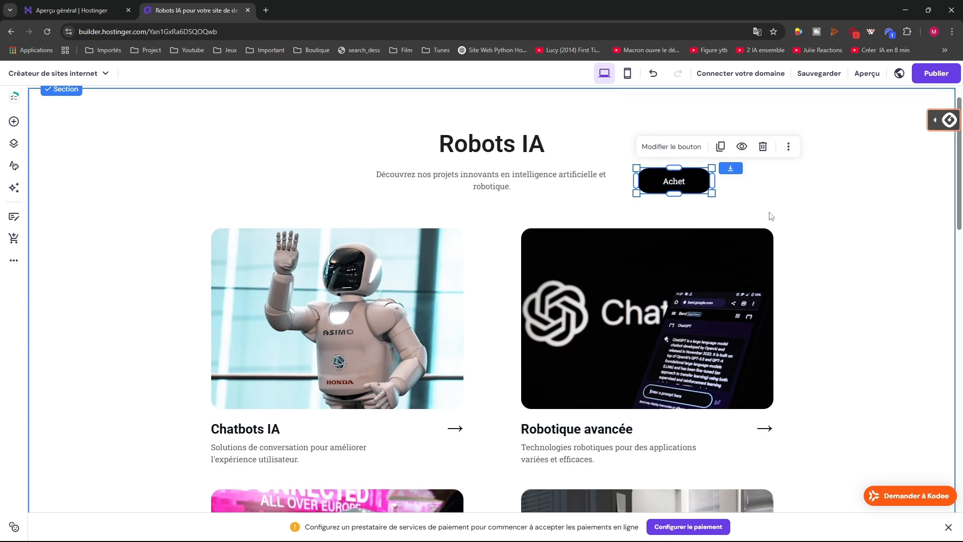
{"action": "left_click", "coordinate": [771, 216]}
{"action": "left_click", "coordinate": [690, 182]}
{"action": "left_click", "coordinate": [763, 196]}
{"action": "left_click", "coordinate": [685, 186]}
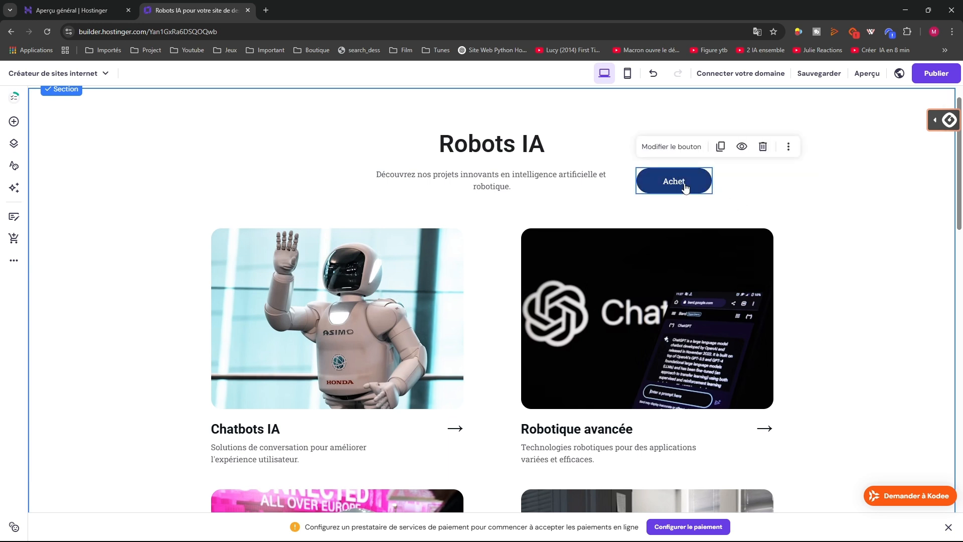
{"action": "key", "text": "Delete"}
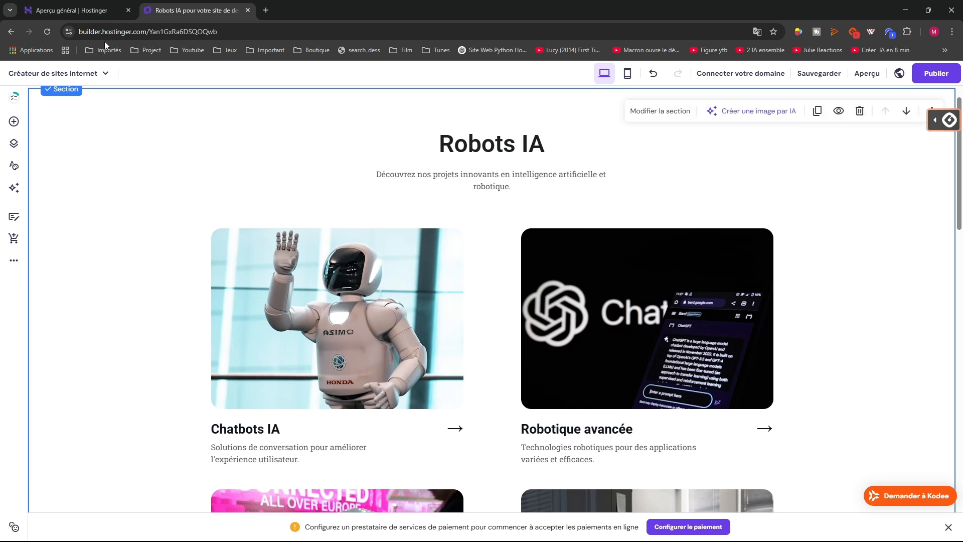
Drop a gallery near the ASIMO image, move it, then delete the misplaced copy
{"action": "left_click", "coordinate": [13, 141]}
{"action": "left_click", "coordinate": [14, 121]}
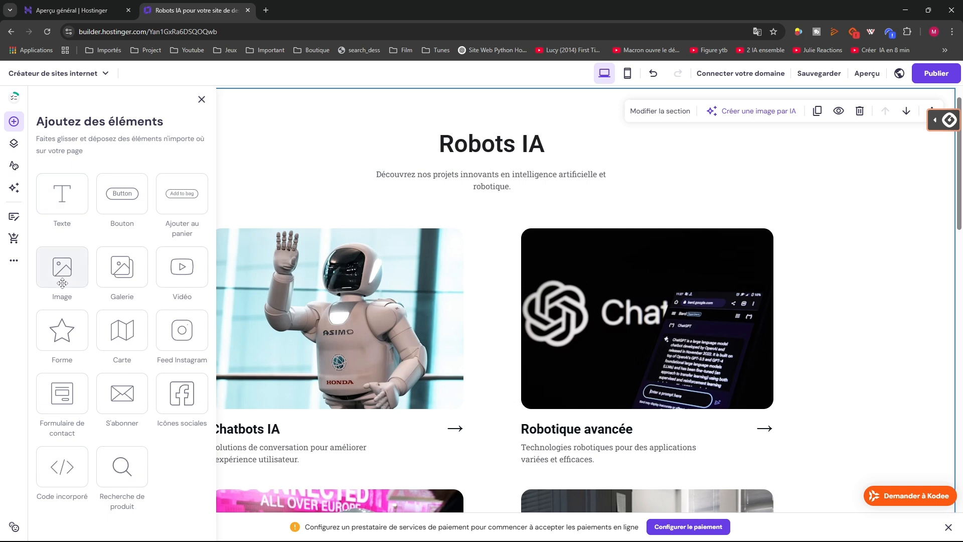
{"action": "left_click_drag", "start_coordinate": [121, 272], "coordinate": [470, 282]}
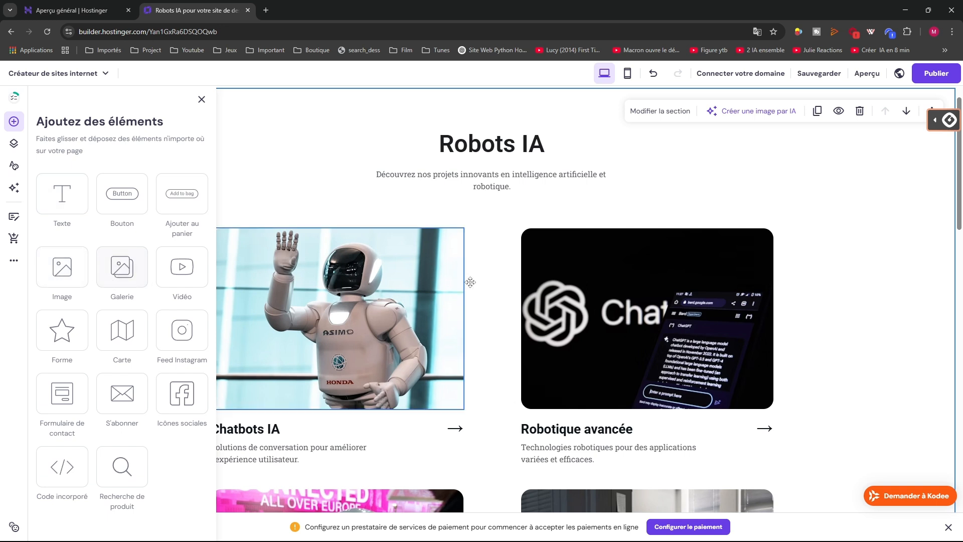
{"action": "left_click_drag", "start_coordinate": [113, 273], "coordinate": [651, 174]}
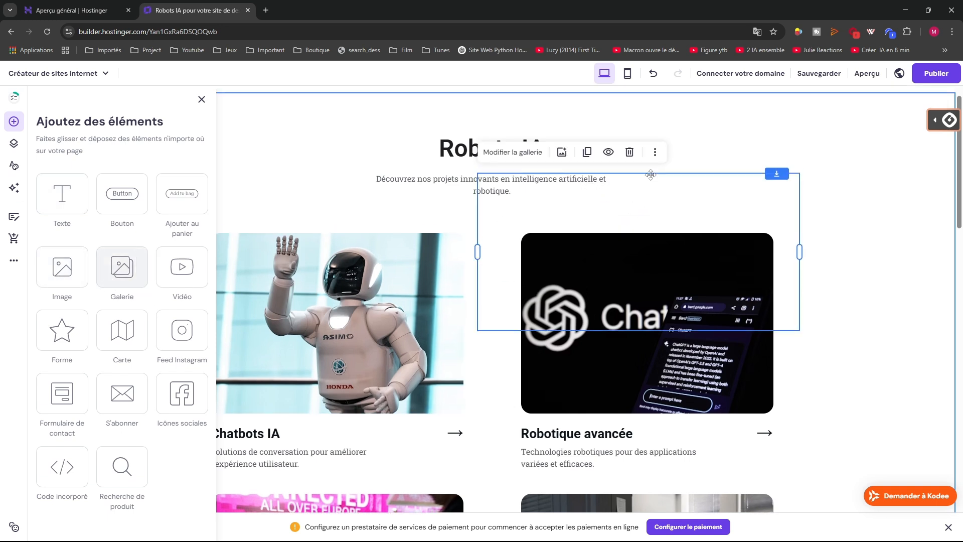
{"action": "scroll", "coordinate": [697, 212], "scroll_direction": "up", "scroll_amount": 2}
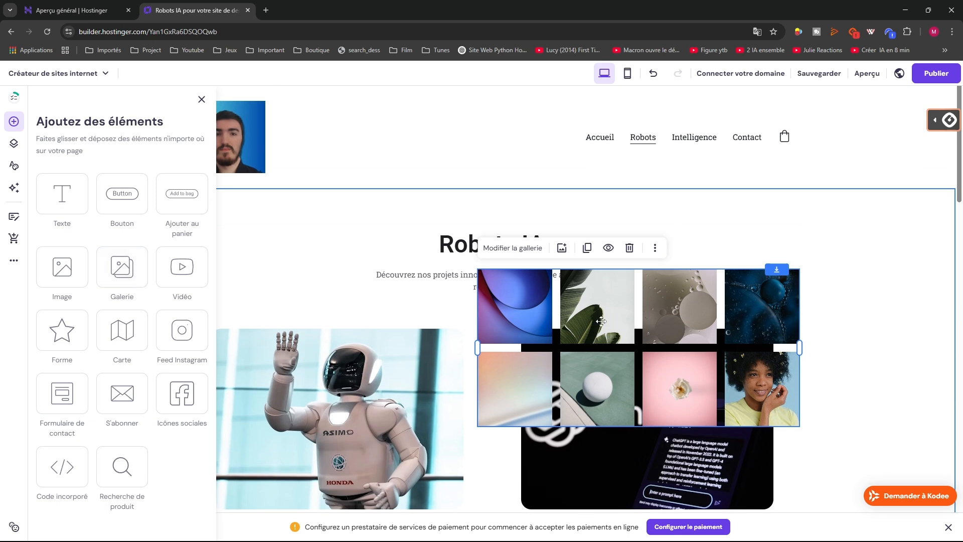
{"action": "left_click_drag", "start_coordinate": [692, 289], "coordinate": [699, 221]}
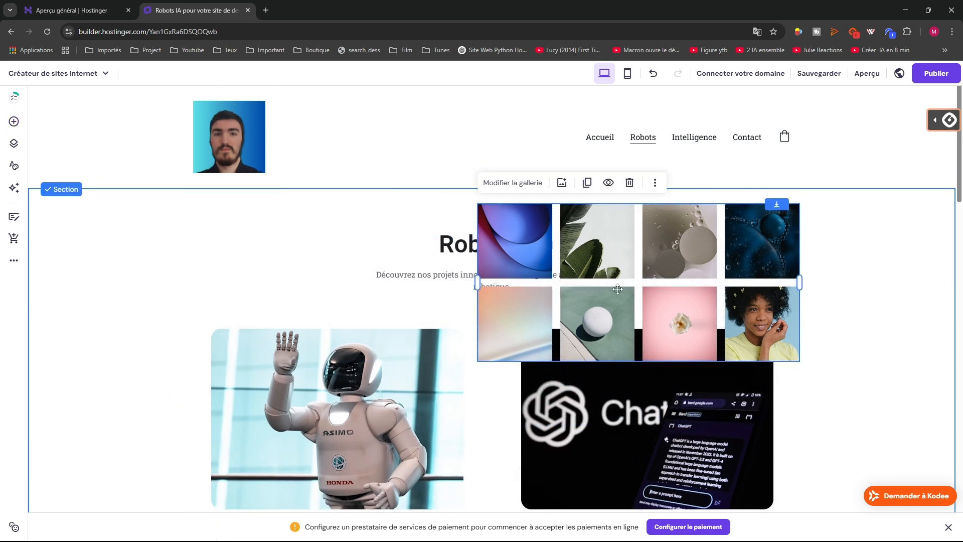
{"action": "key", "text": "Delete"}
Drop an eight-image gallery into the Robots IA section and select it
{"action": "left_click", "coordinate": [14, 143]}
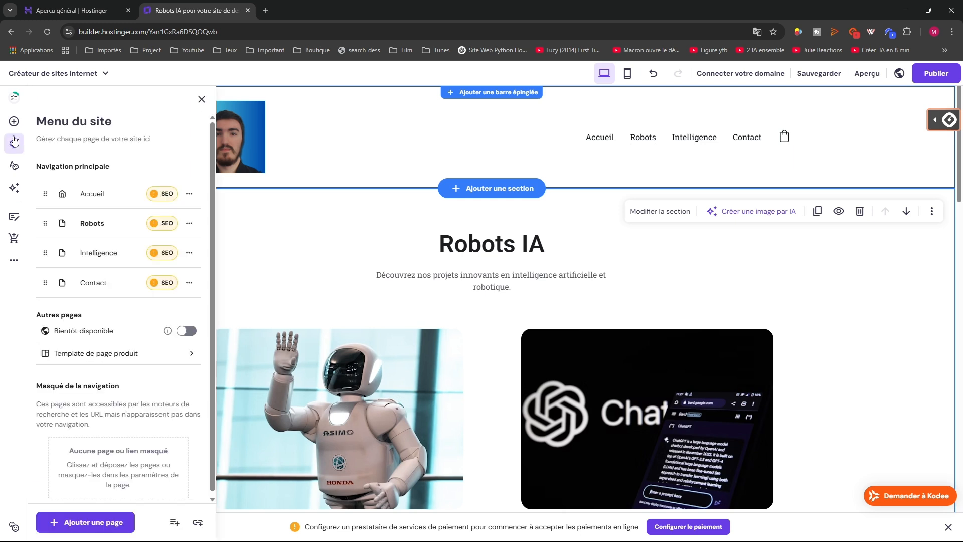
{"action": "left_click", "coordinate": [14, 121]}
{"action": "left_click_drag", "start_coordinate": [118, 283], "coordinate": [669, 264]}
{"action": "left_click", "coordinate": [596, 297]}
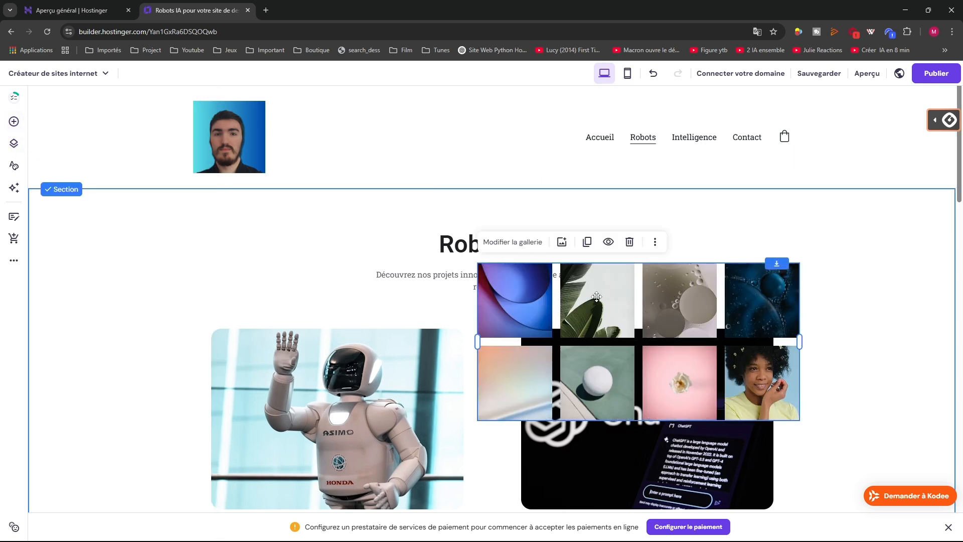
Open the gallery settings, showing a Grille layout with 4 images per line and 16 px spacing
{"action": "left_click", "coordinate": [504, 242]}
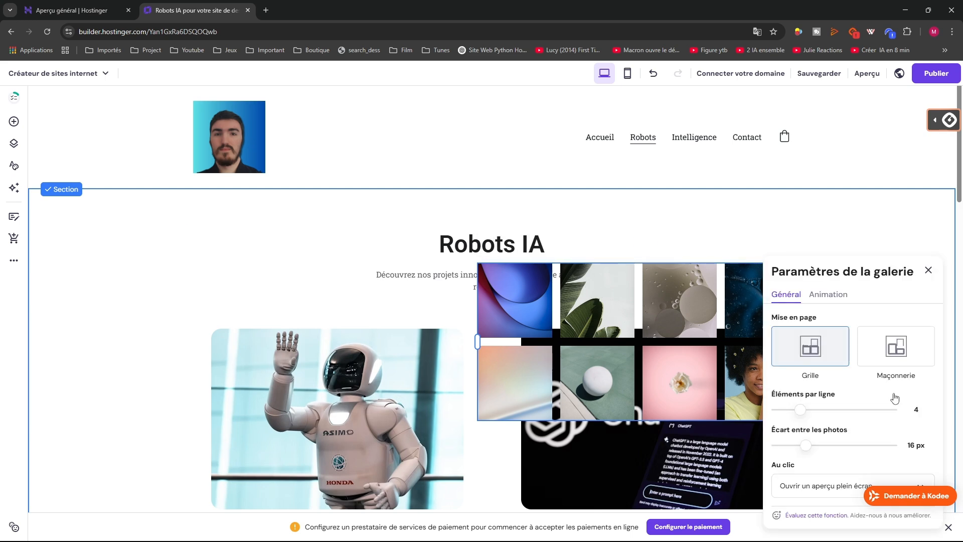
{"action": "scroll", "coordinate": [838, 343], "scroll_direction": "down", "scroll_amount": 4}
{"action": "scroll", "coordinate": [836, 336], "scroll_direction": "up", "scroll_amount": 3}
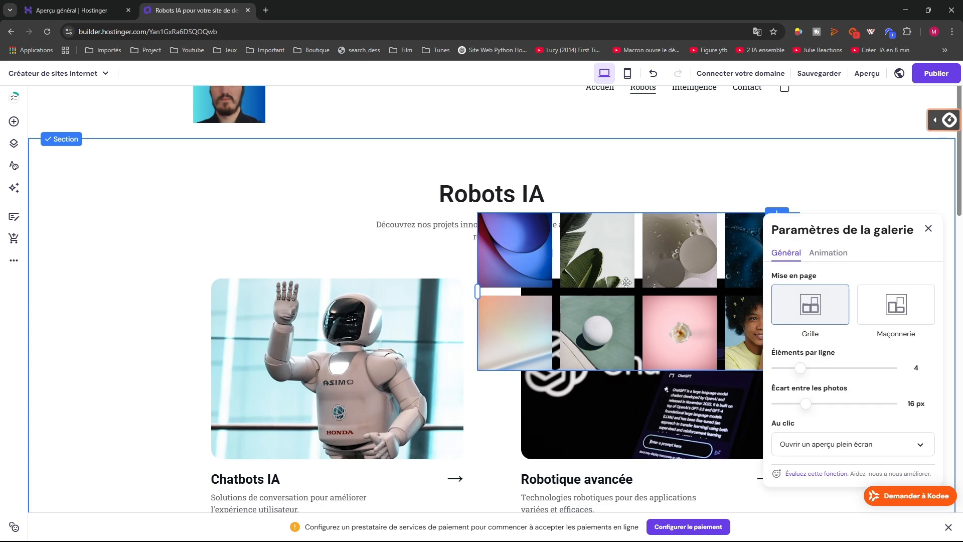
{"action": "scroll", "coordinate": [831, 348], "scroll_direction": "down", "scroll_amount": 3}
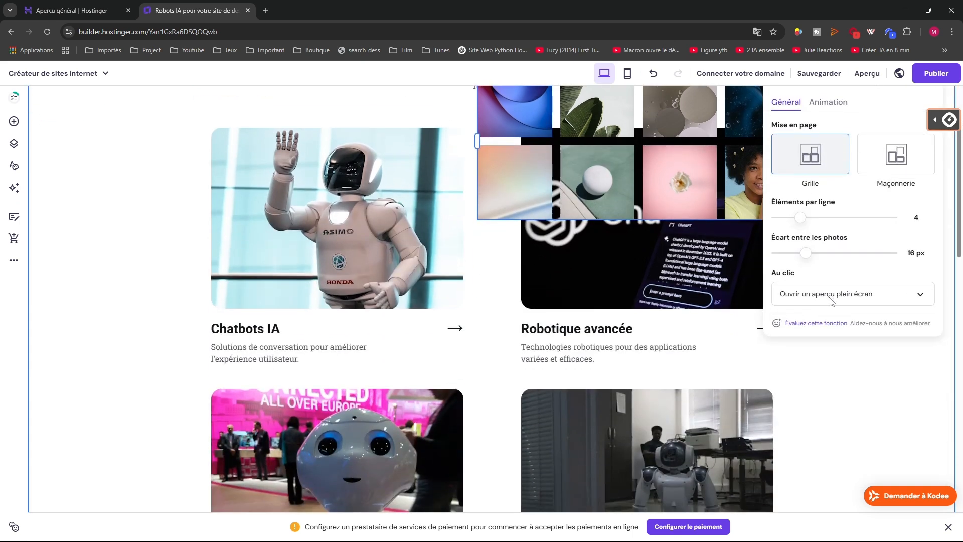
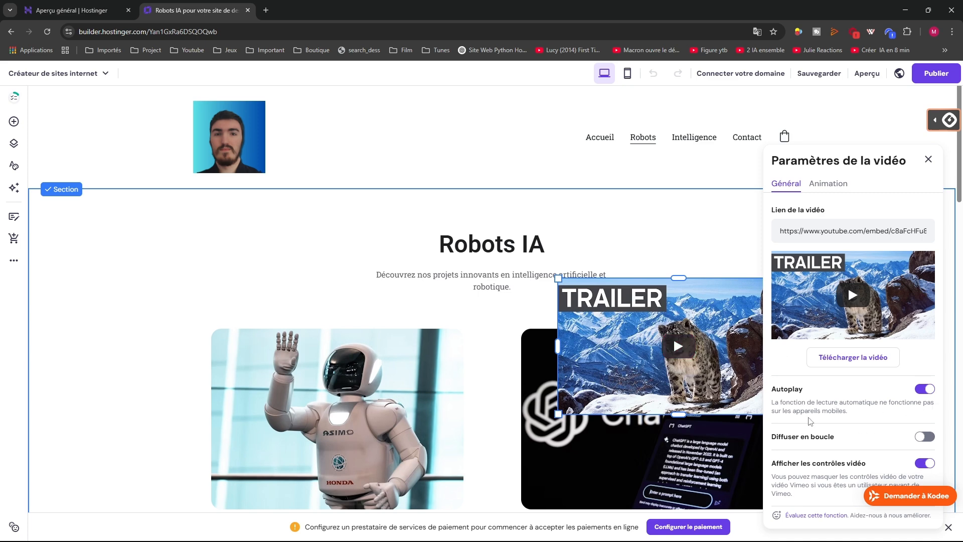
Give the TRAILER video the Diapositive animation, then delete it from the Robots IA section
{"action": "scroll", "coordinate": [848, 432], "scroll_direction": "down", "scroll_amount": 2}
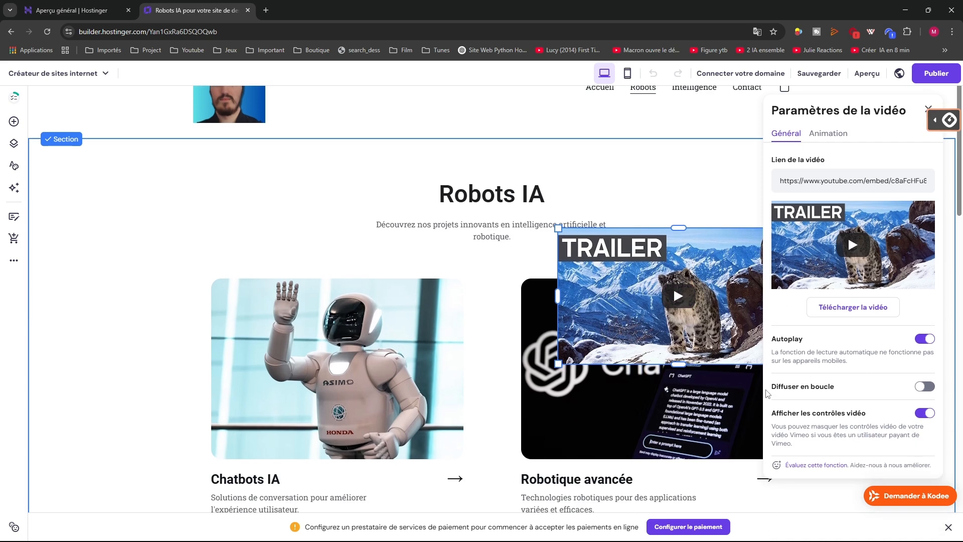
{"action": "scroll", "coordinate": [928, 390], "scroll_direction": "down", "scroll_amount": 1}
{"action": "scroll", "coordinate": [847, 285], "scroll_direction": "up", "scroll_amount": 3}
{"action": "left_click", "coordinate": [833, 185]}
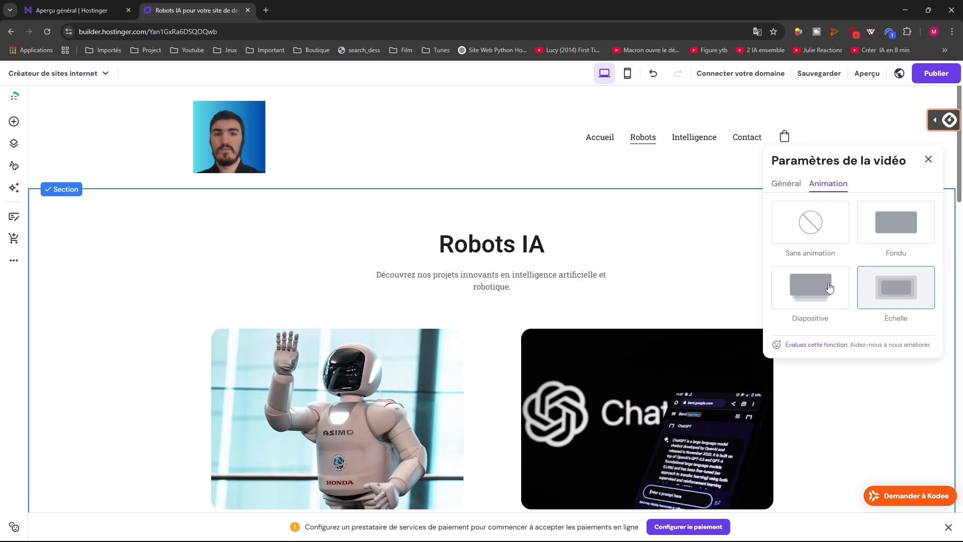
{"action": "left_click", "coordinate": [810, 284]}
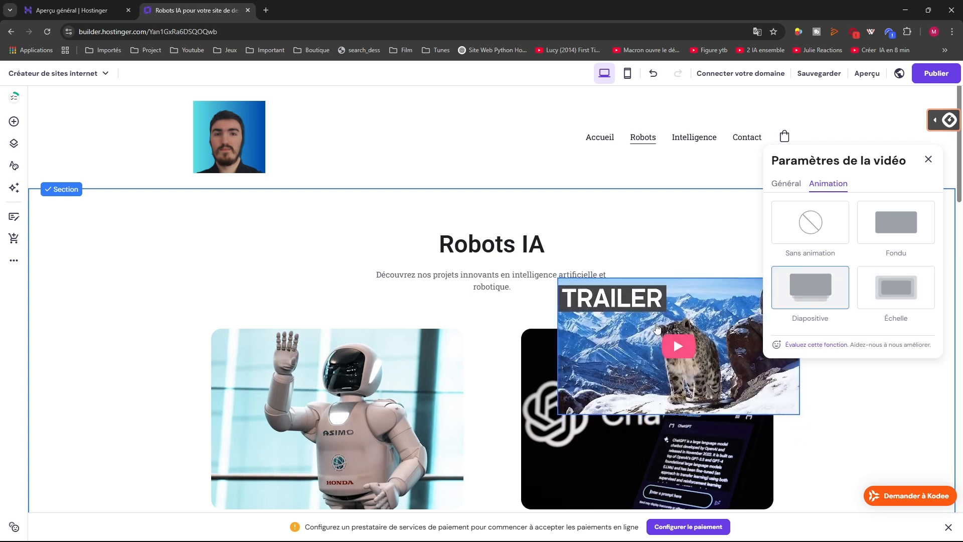
{"action": "key", "text": "Escape"}
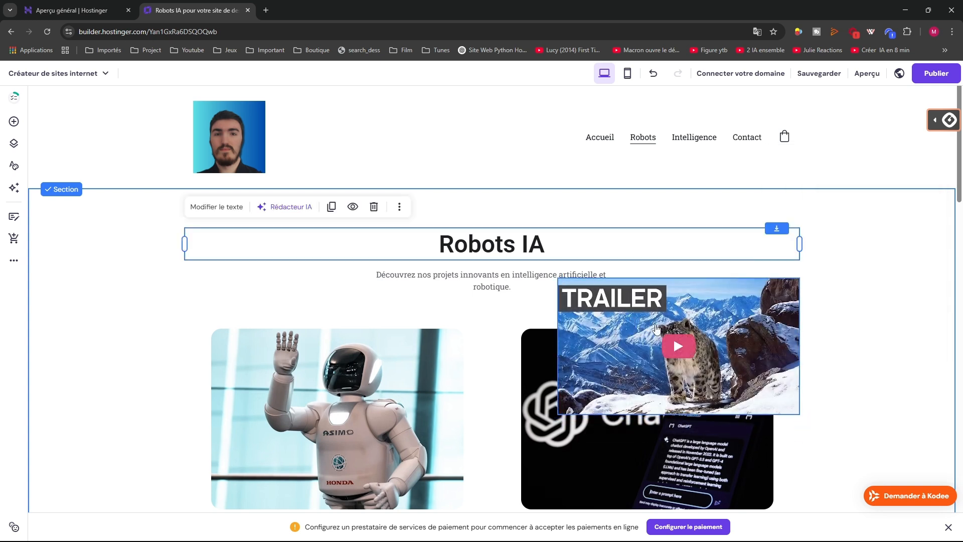
{"action": "key", "text": "Delete"}
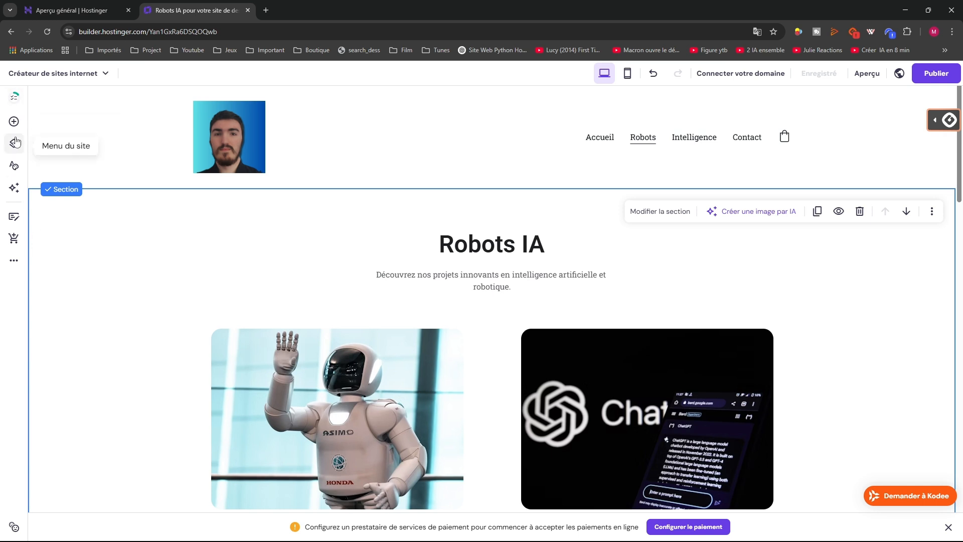
{"action": "left_click", "coordinate": [14, 122]}
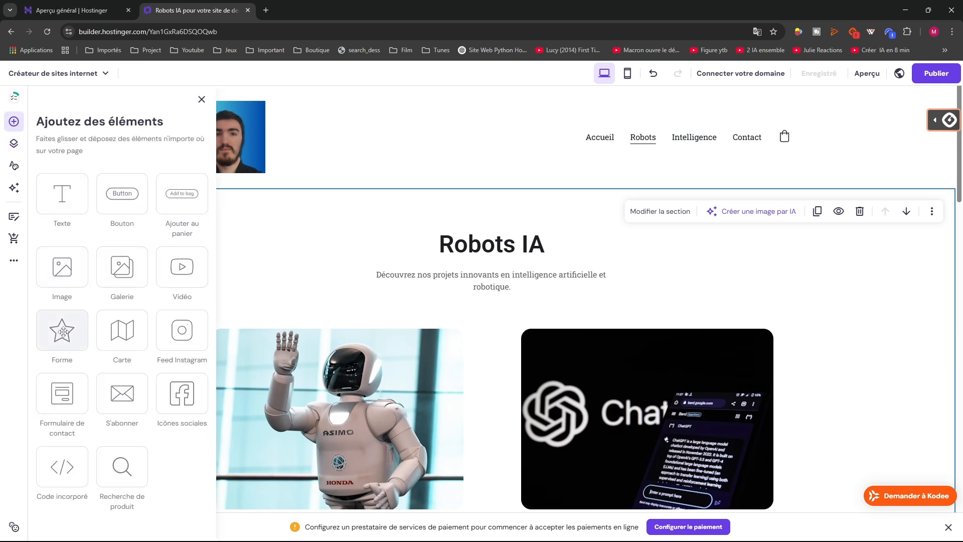
{"action": "left_click_drag", "start_coordinate": [58, 331], "coordinate": [614, 277]}
{"action": "left_click_drag", "start_coordinate": [662, 303], "coordinate": [677, 280]}
{"action": "left_click", "coordinate": [658, 220]}
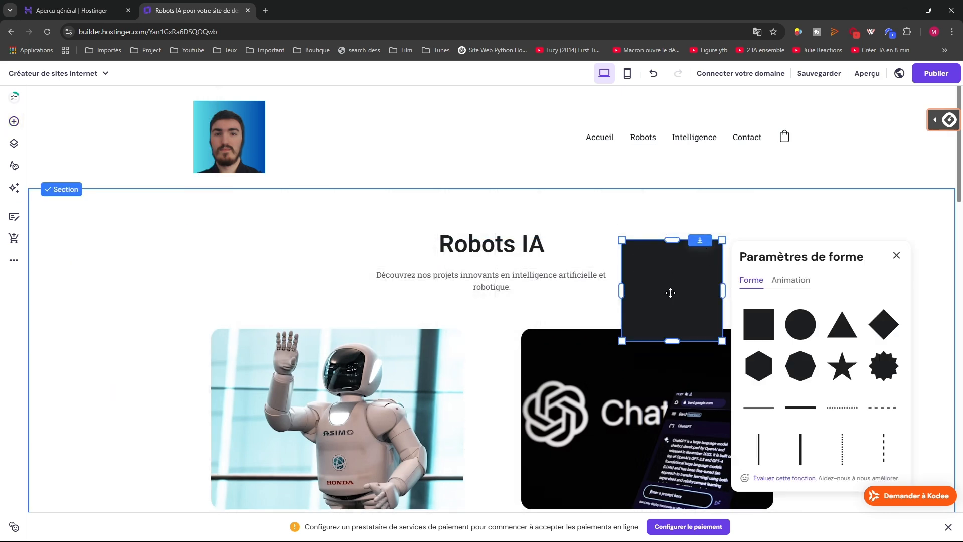
{"action": "left_click", "coordinate": [793, 329]}
{"action": "scroll", "coordinate": [797, 373], "scroll_direction": "down", "scroll_amount": 4}
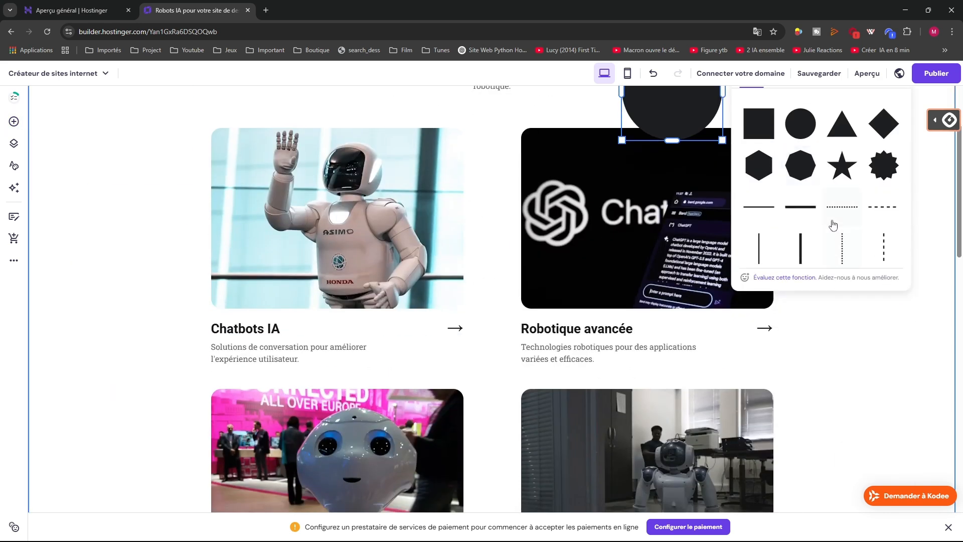
{"action": "left_click", "coordinate": [842, 210]}
{"action": "scroll", "coordinate": [825, 257], "scroll_direction": "up", "scroll_amount": 4}
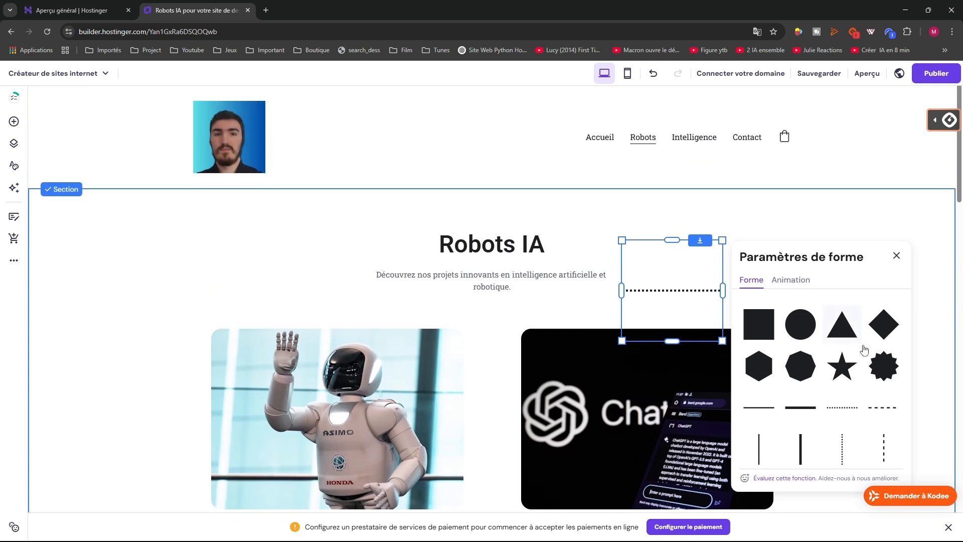
{"action": "left_click", "coordinate": [869, 362]}
{"action": "left_click", "coordinate": [883, 336]}
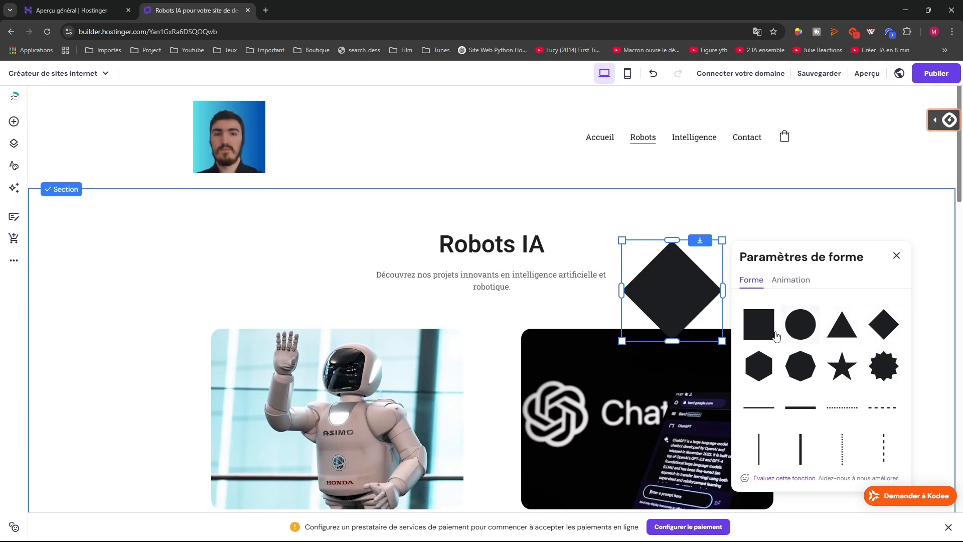
{"action": "left_click", "coordinate": [770, 369]}
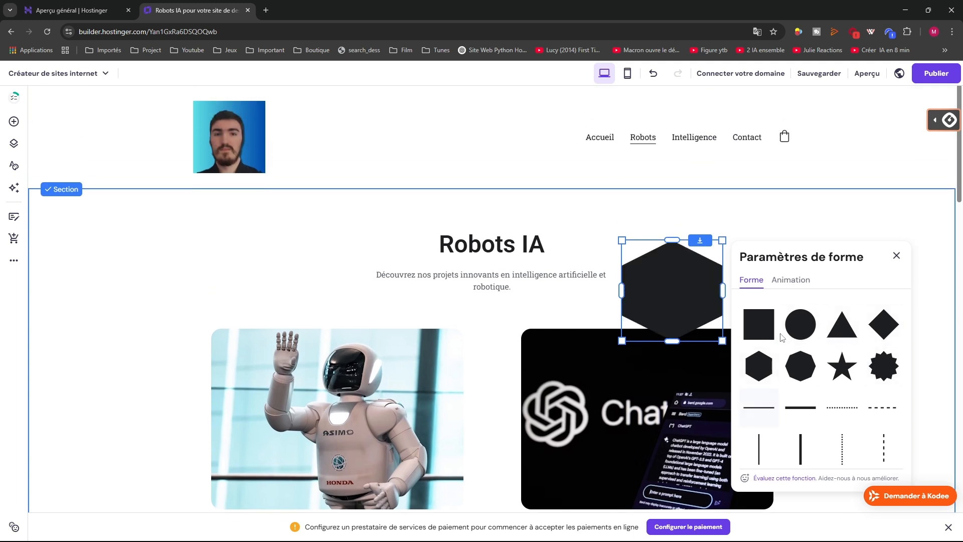
{"action": "left_click", "coordinate": [791, 280]}
{"action": "left_click", "coordinate": [896, 255]}
{"action": "key", "text": "Delete"}
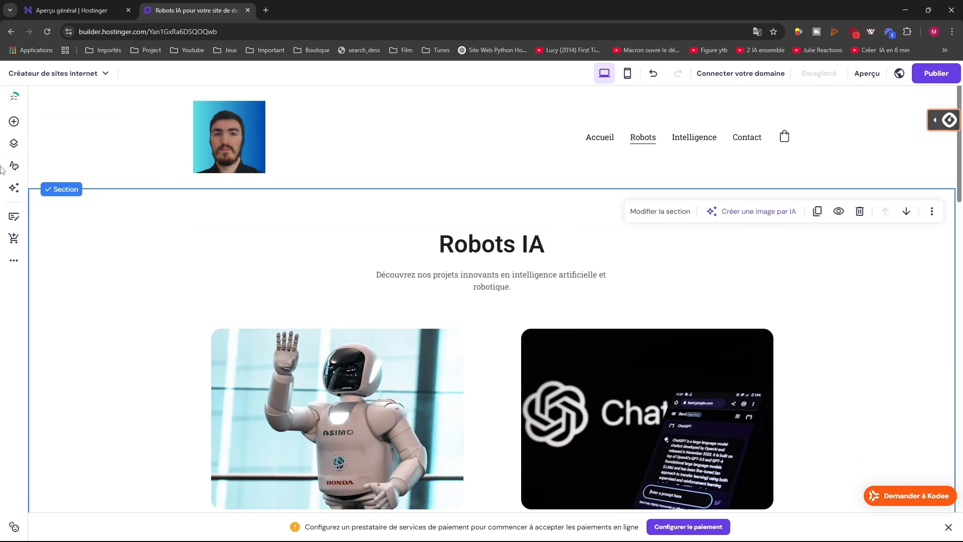
{"action": "left_click", "coordinate": [14, 121]}
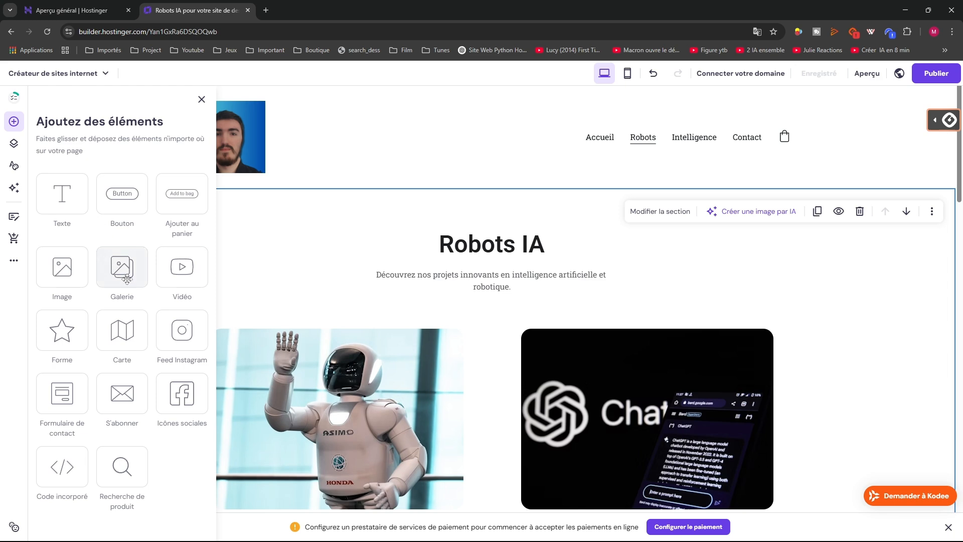
{"action": "left_click_drag", "start_coordinate": [145, 333], "coordinate": [668, 303]}
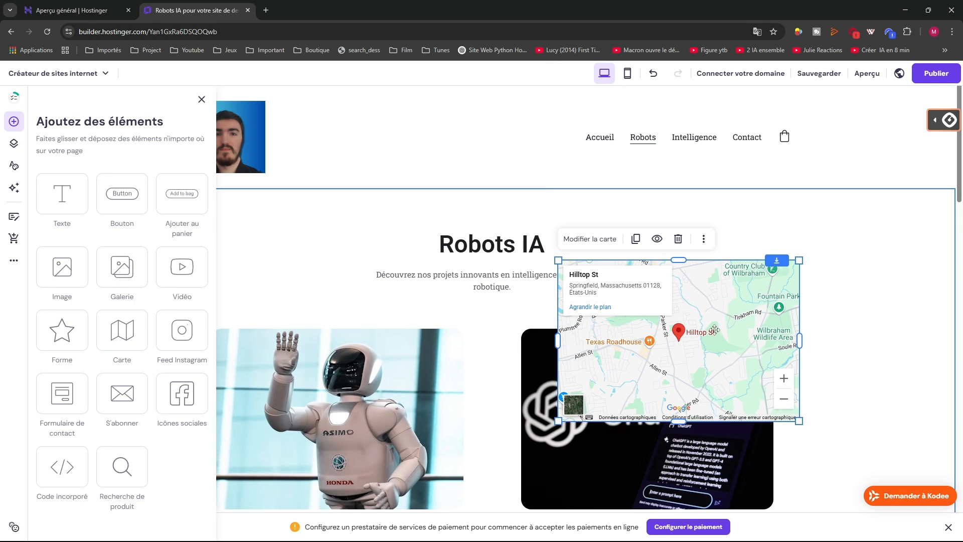
{"action": "key", "text": "Delete"}
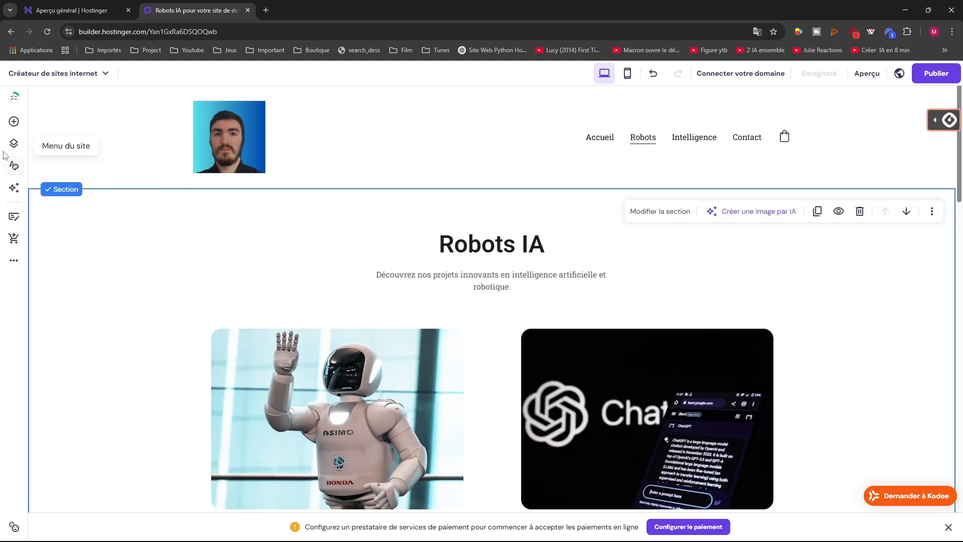
Place a trial Instagram feed over the Robots IA title and select it
{"action": "left_click", "coordinate": [14, 122]}
{"action": "left_click_drag", "start_coordinate": [179, 336], "coordinate": [671, 251]}
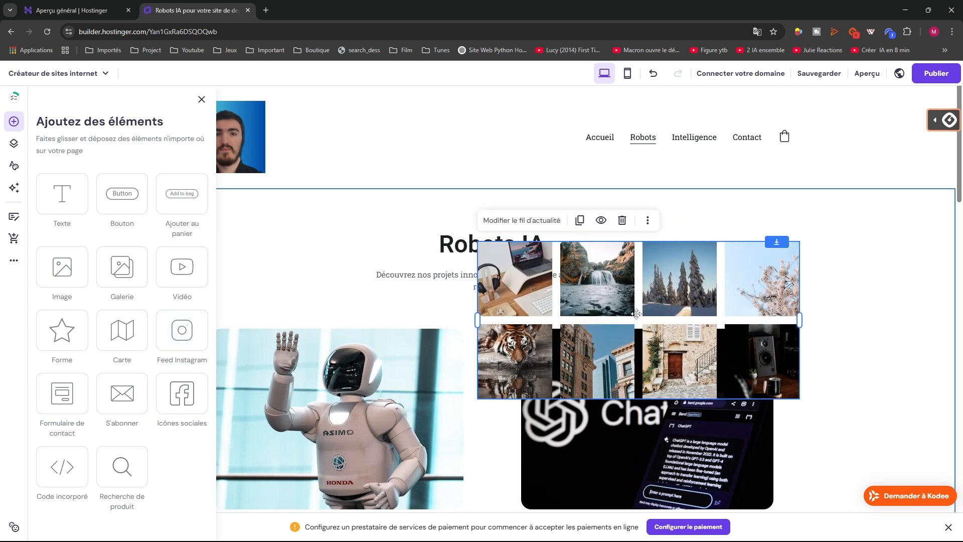
{"action": "left_click", "coordinate": [529, 232]}
{"action": "left_click", "coordinate": [562, 244]}
Review the feed's general, layout and animation settings, delete the feed, and reopen the elements list
{"action": "left_click", "coordinate": [545, 221]}
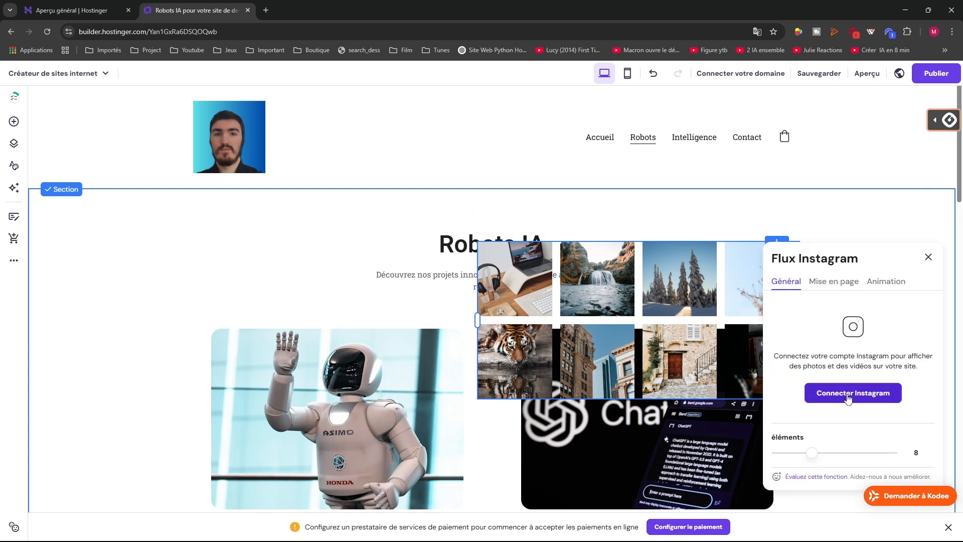
{"action": "left_click", "coordinate": [835, 282]}
{"action": "left_click", "coordinate": [885, 281]}
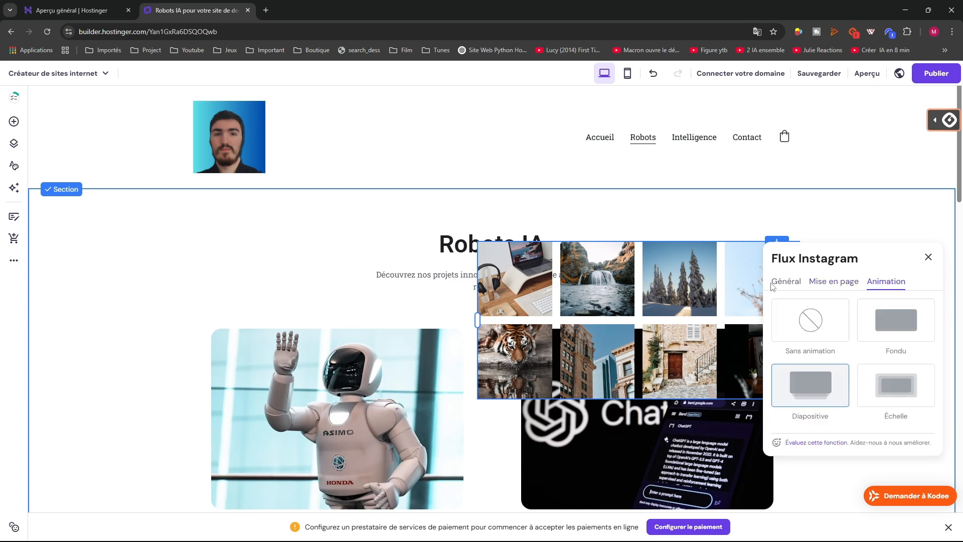
{"action": "left_click", "coordinate": [783, 282]}
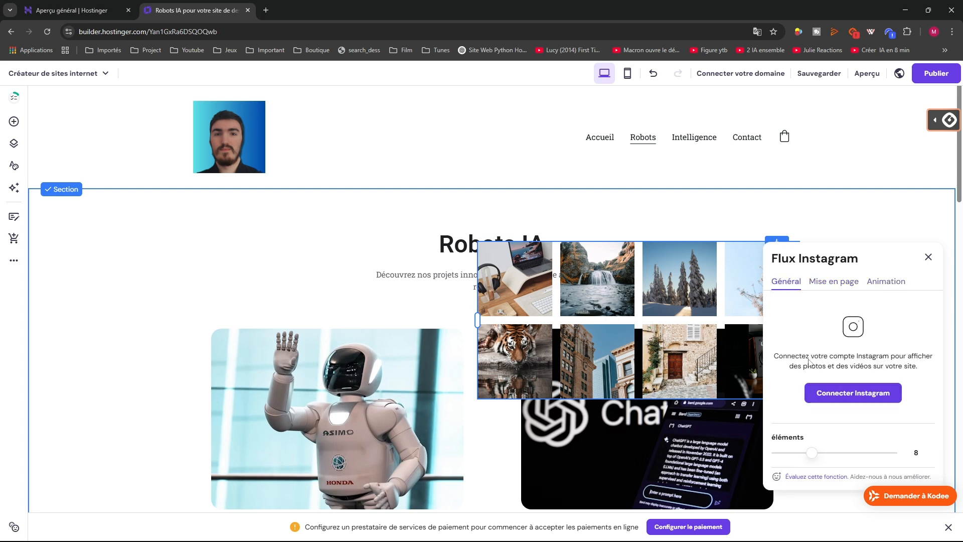
{"action": "scroll", "coordinate": [834, 382], "scroll_direction": "down", "scroll_amount": 2}
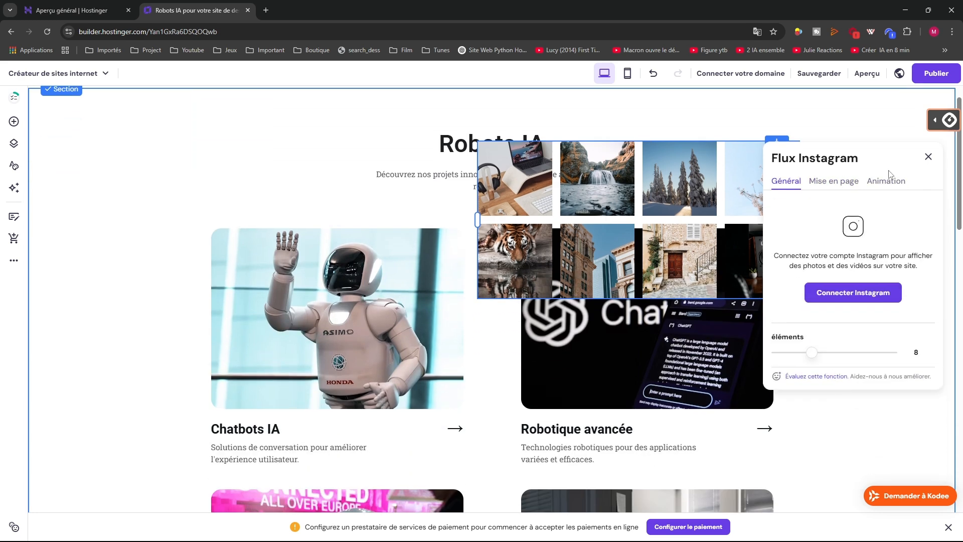
{"action": "left_click", "coordinate": [928, 157]}
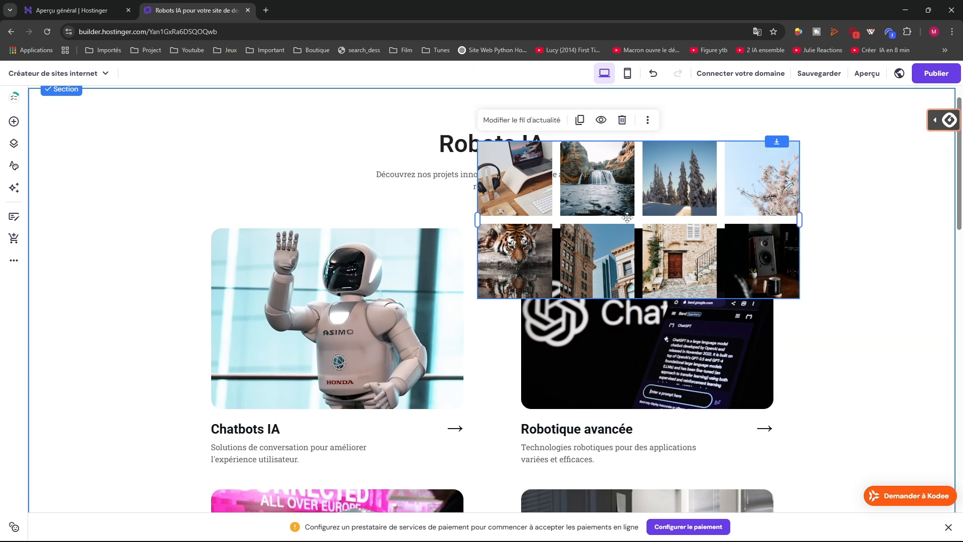
{"action": "key", "text": "Delete"}
{"action": "left_click", "coordinate": [15, 97]}
{"action": "left_click", "coordinate": [14, 125]}
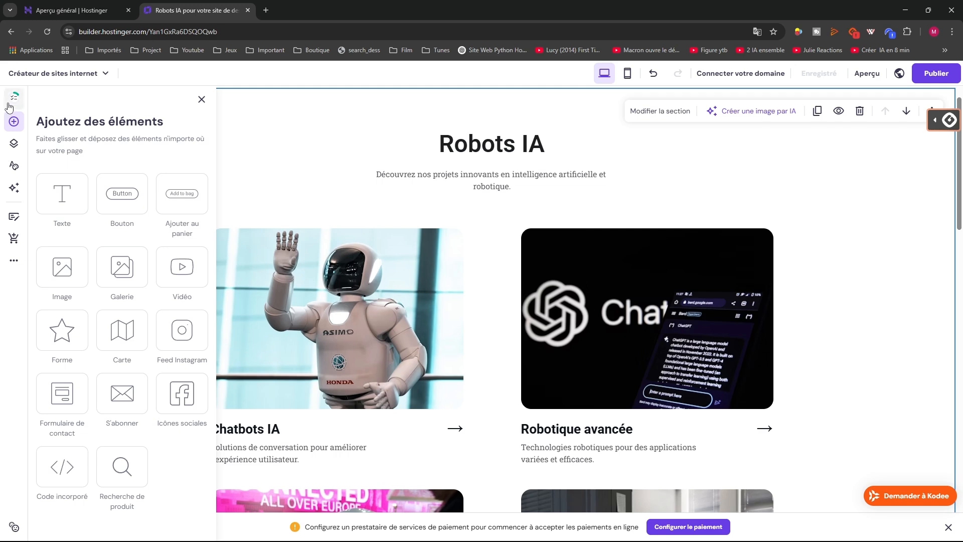
Try a contact form beside the Robots IA title, review its fields, then delete it
{"action": "left_click", "coordinate": [8, 104]}
{"action": "scroll", "coordinate": [133, 361], "scroll_direction": "down", "scroll_amount": 2}
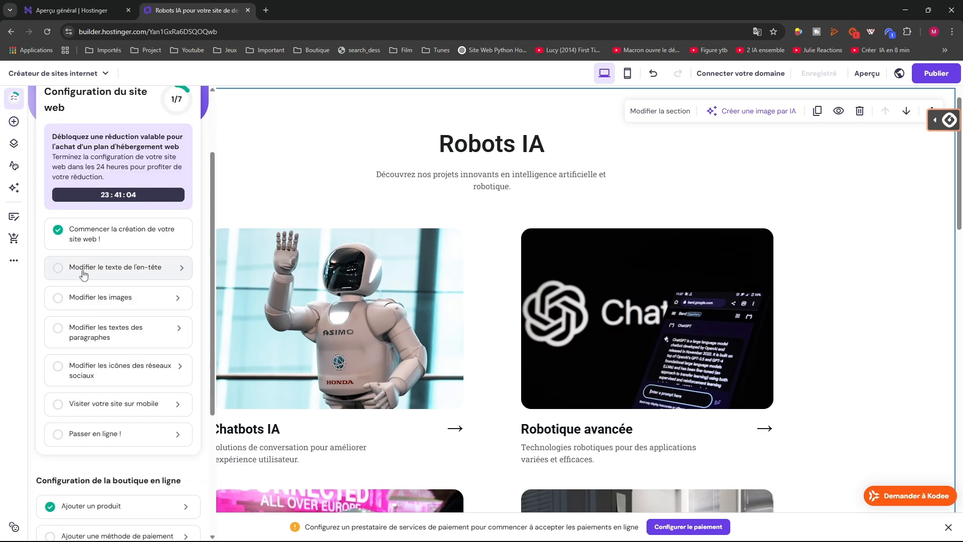
{"action": "scroll", "coordinate": [67, 241], "scroll_direction": "up", "scroll_amount": 2}
{"action": "left_click", "coordinate": [15, 128]}
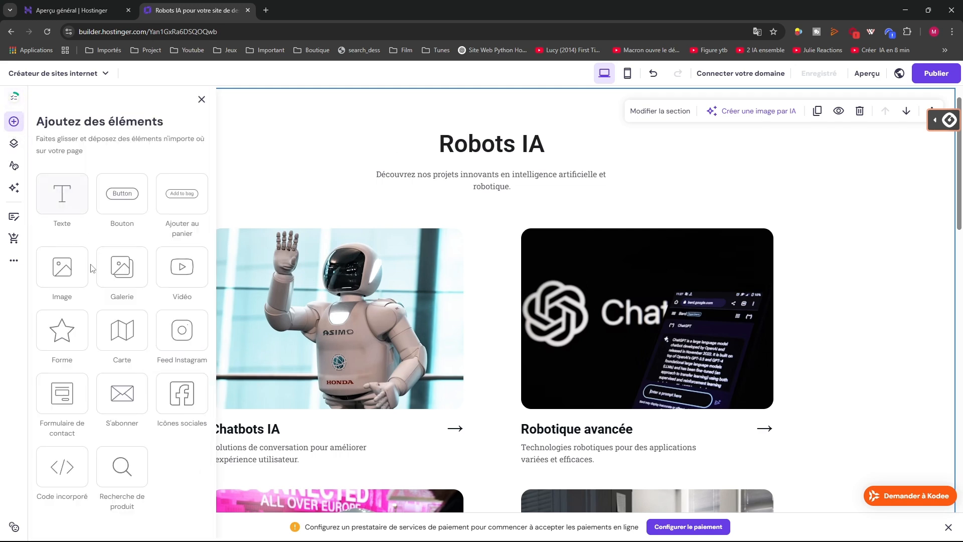
{"action": "left_click_drag", "start_coordinate": [60, 401], "coordinate": [641, 200]}
{"action": "left_click_drag", "start_coordinate": [652, 362], "coordinate": [632, 213]}
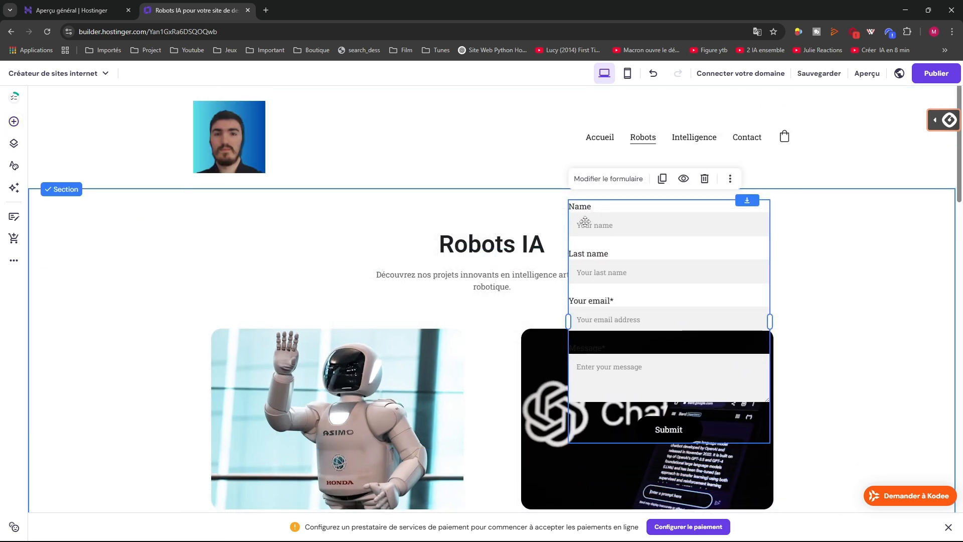
{"action": "left_click", "coordinate": [607, 178]}
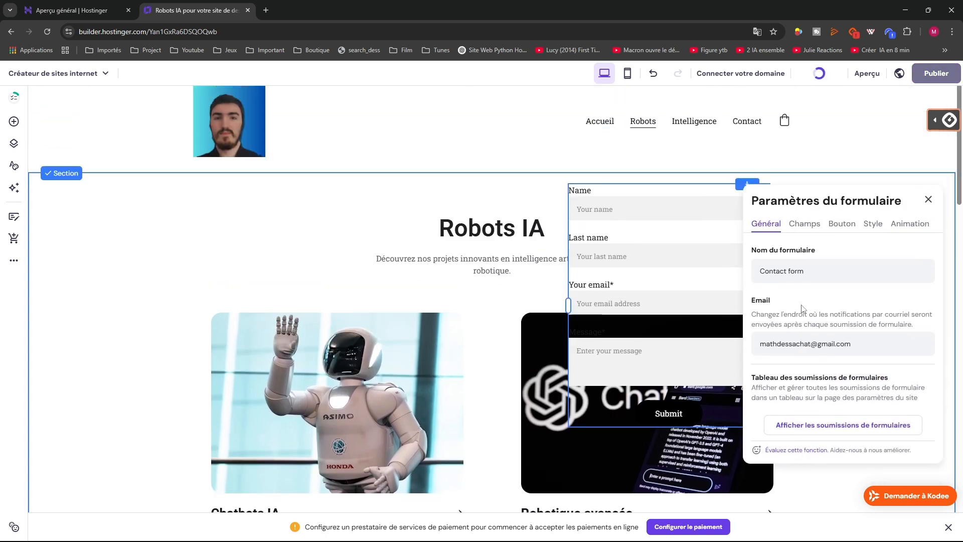
{"action": "left_click", "coordinate": [804, 239]}
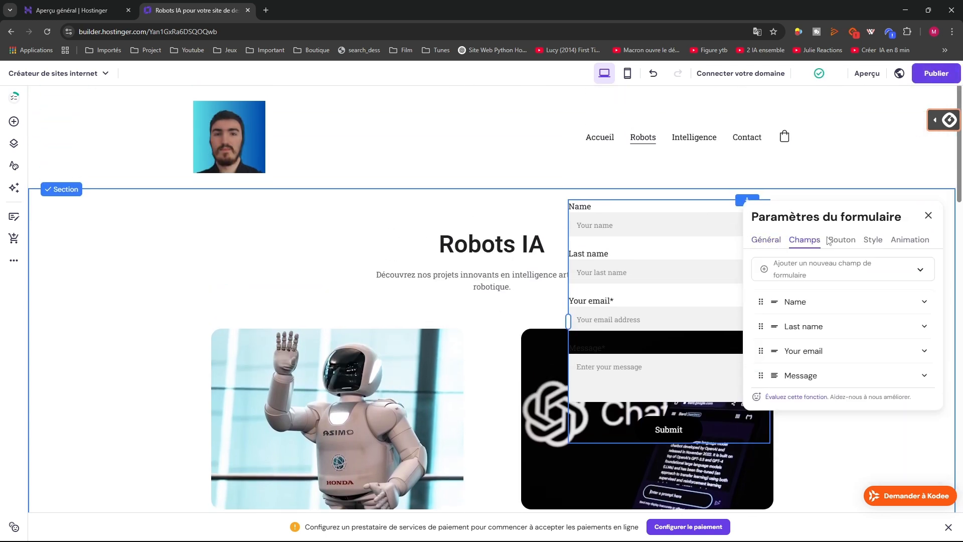
{"action": "left_click", "coordinate": [804, 276]}
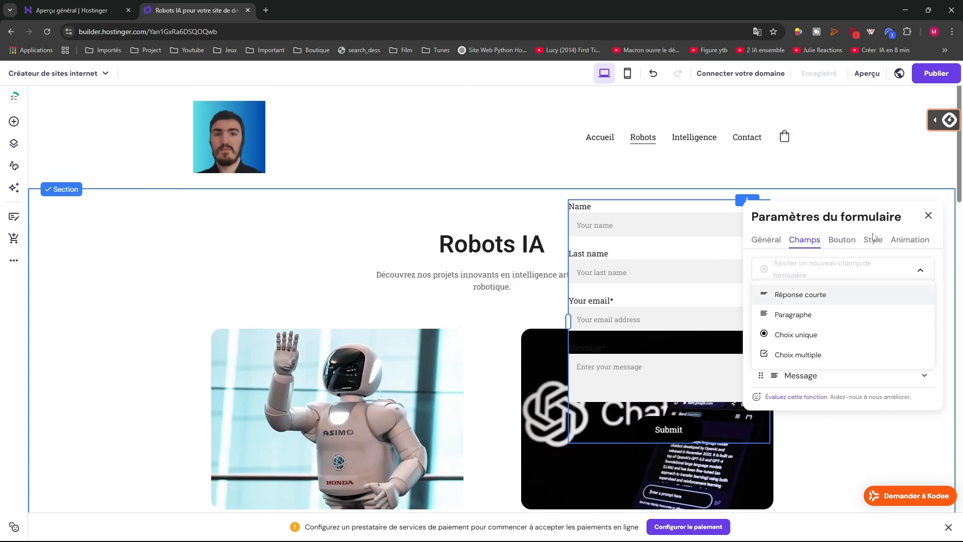
{"action": "left_click", "coordinate": [928, 216]}
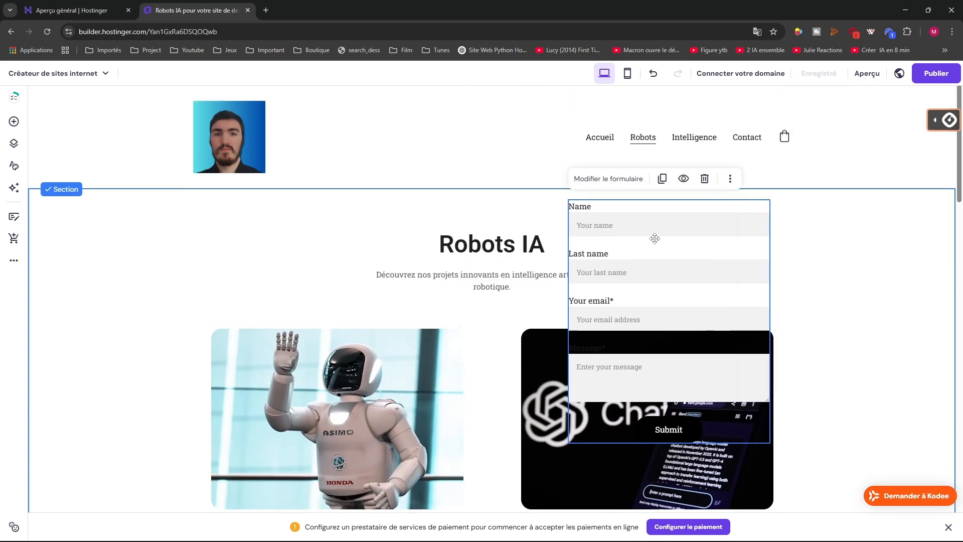
{"action": "key", "text": "Delete"}
Place a subscribe form beside the title, view its Champs, then remove it
{"action": "left_click", "coordinate": [14, 122]}
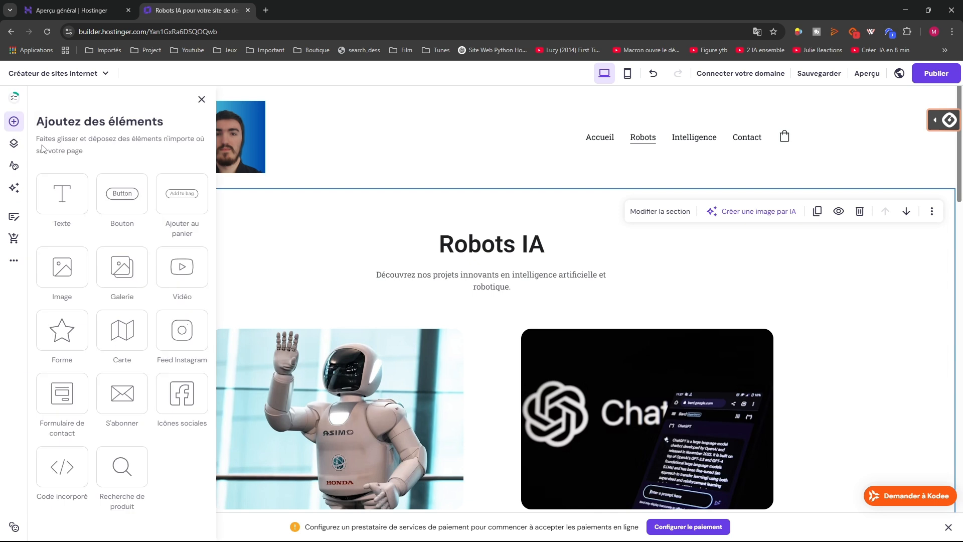
{"action": "left_click_drag", "start_coordinate": [116, 397], "coordinate": [685, 284]}
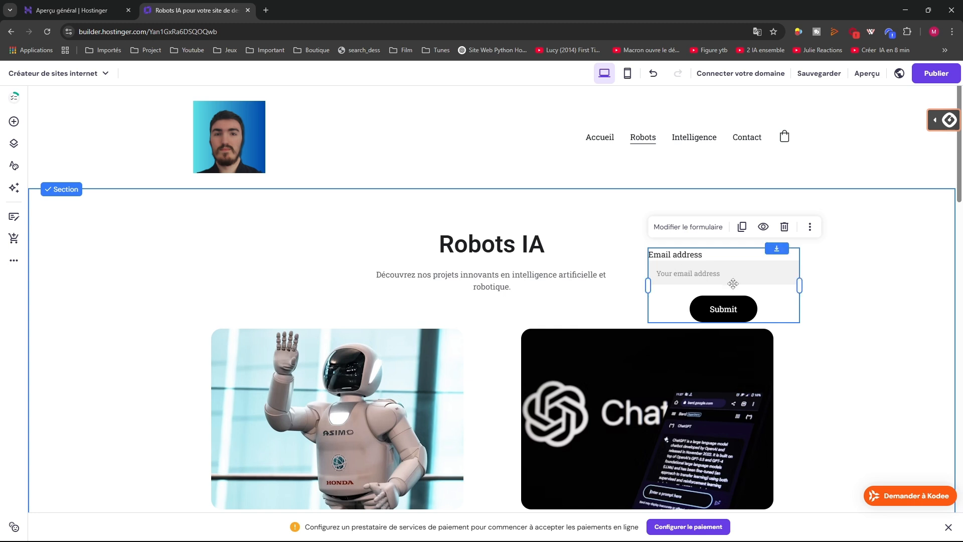
{"action": "left_click", "coordinate": [686, 227]}
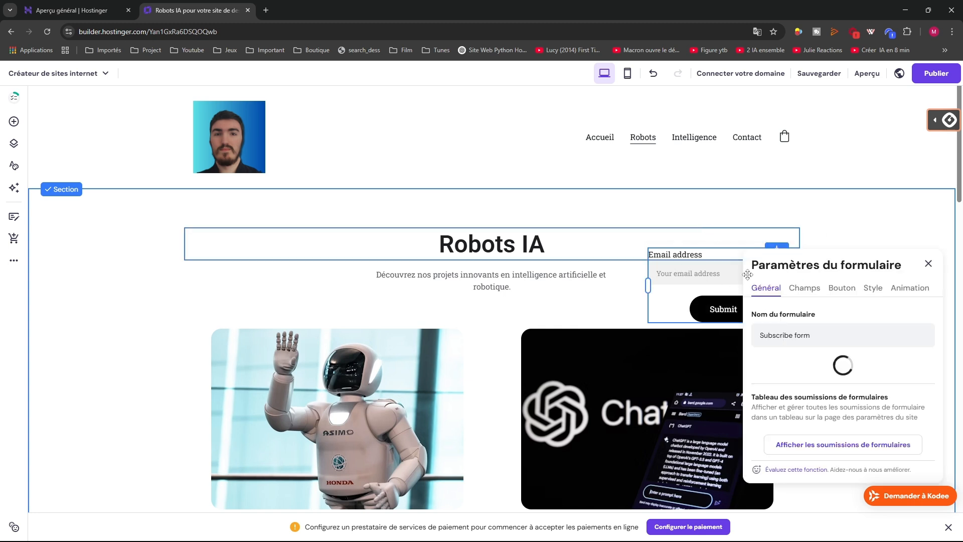
{"action": "left_click", "coordinate": [811, 289]}
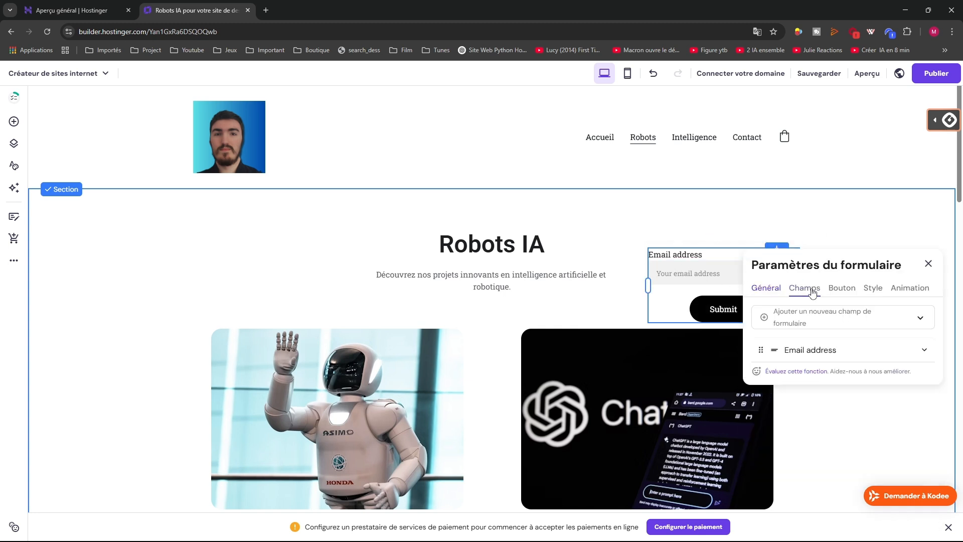
{"action": "left_click", "coordinate": [928, 264]}
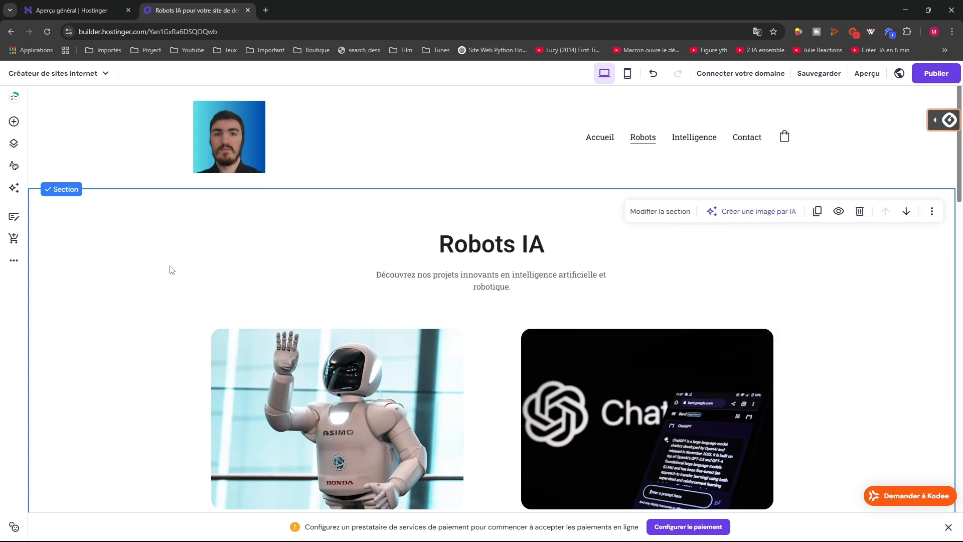
{"action": "left_click", "coordinate": [14, 121]}
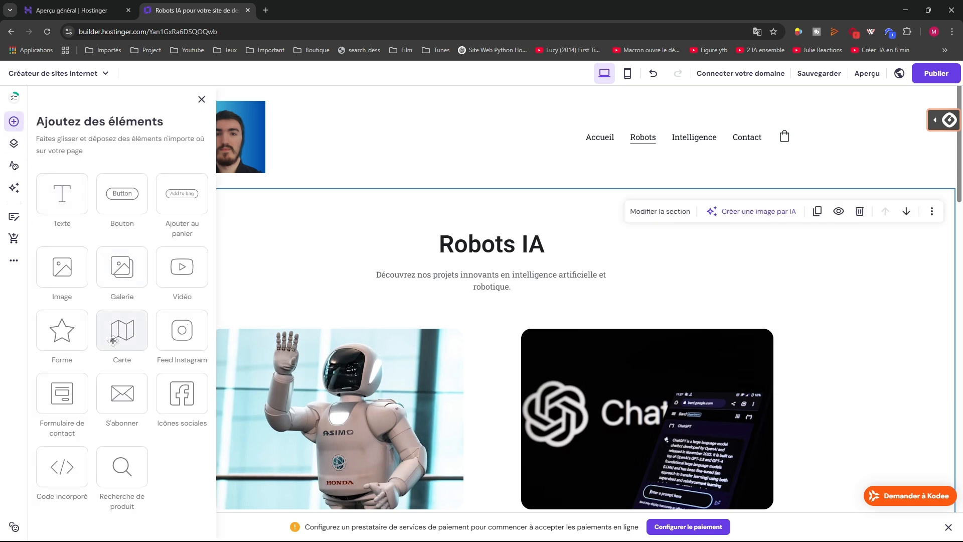
{"action": "left_click_drag", "start_coordinate": [188, 399], "coordinate": [689, 270]}
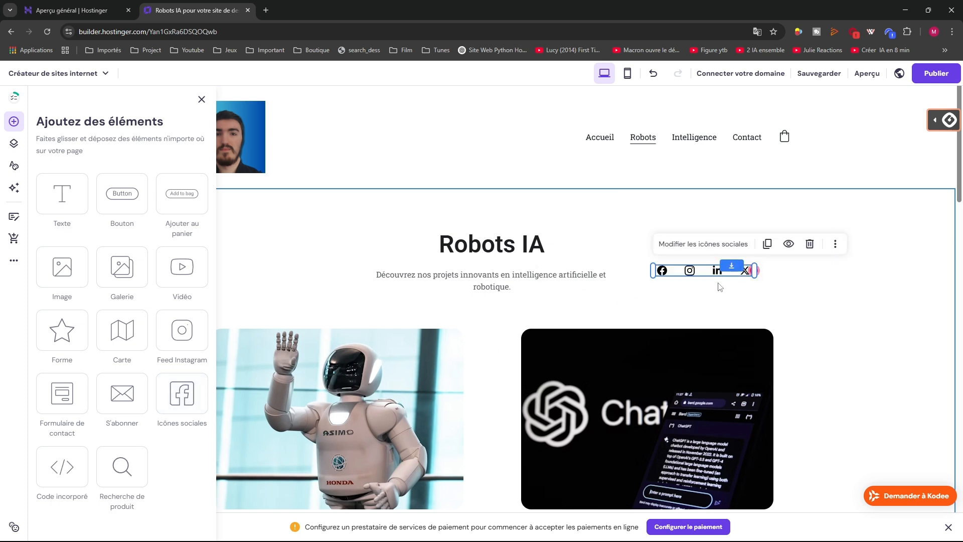
{"action": "left_click", "coordinate": [675, 245]}
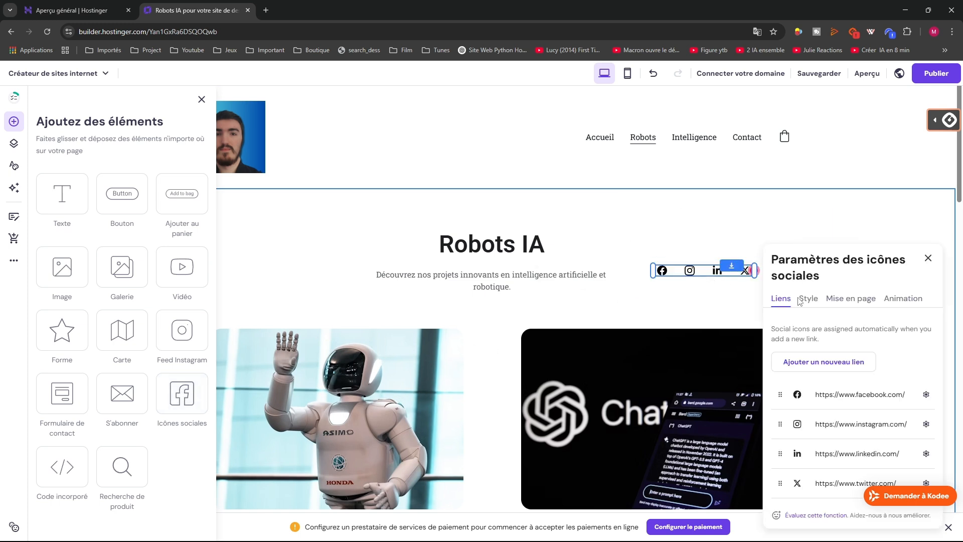
{"action": "scroll", "coordinate": [822, 329], "scroll_direction": "down", "scroll_amount": 1}
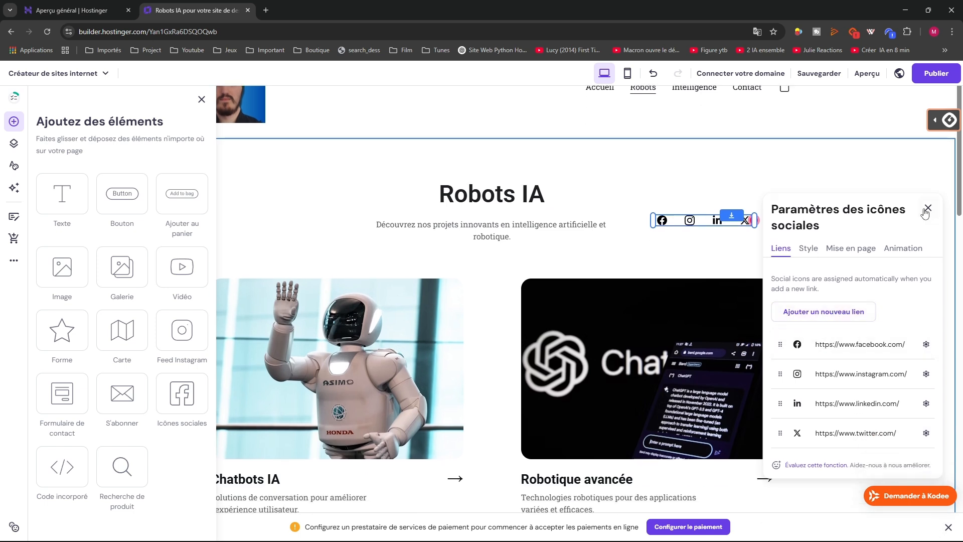
{"action": "left_click", "coordinate": [823, 307]}
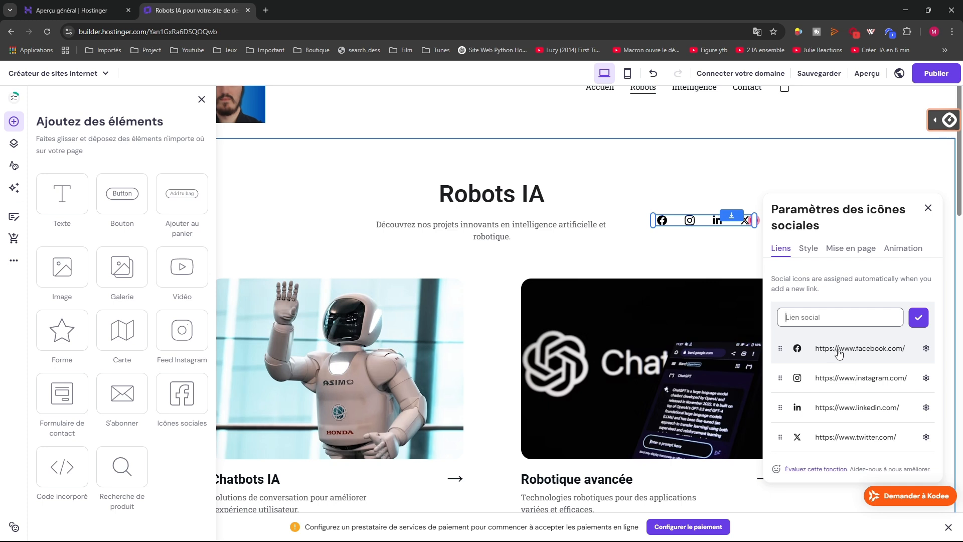
{"action": "left_click", "coordinate": [808, 249]}
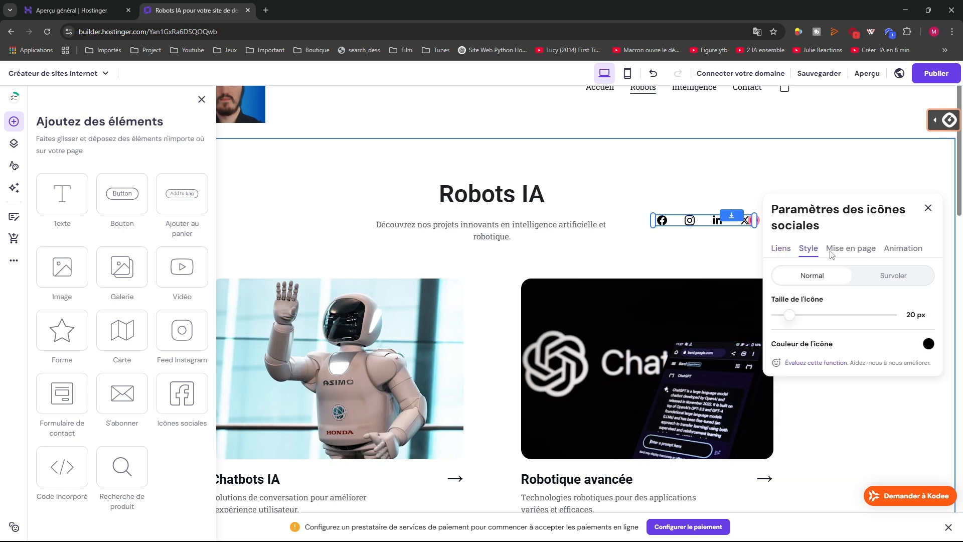
{"action": "left_click", "coordinate": [928, 208]}
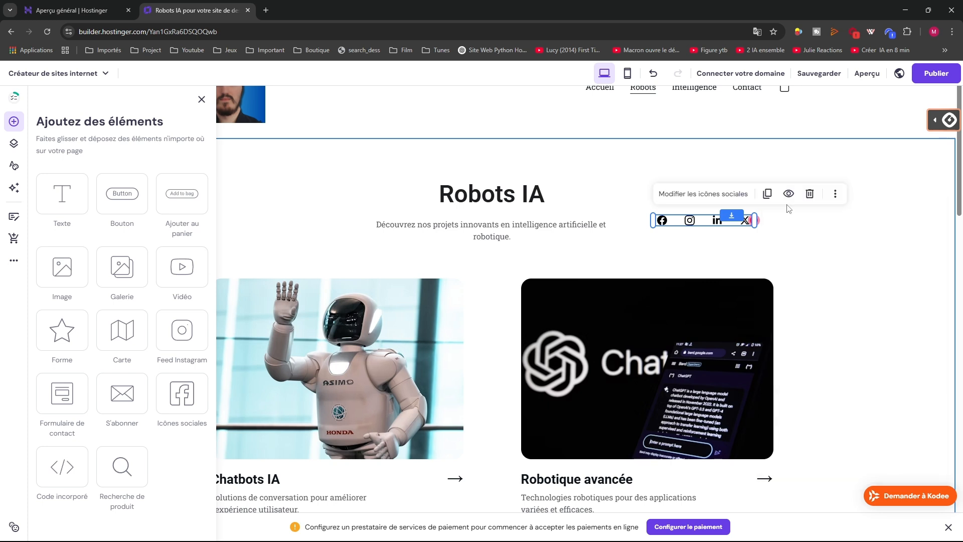
{"action": "left_click", "coordinate": [809, 193]}
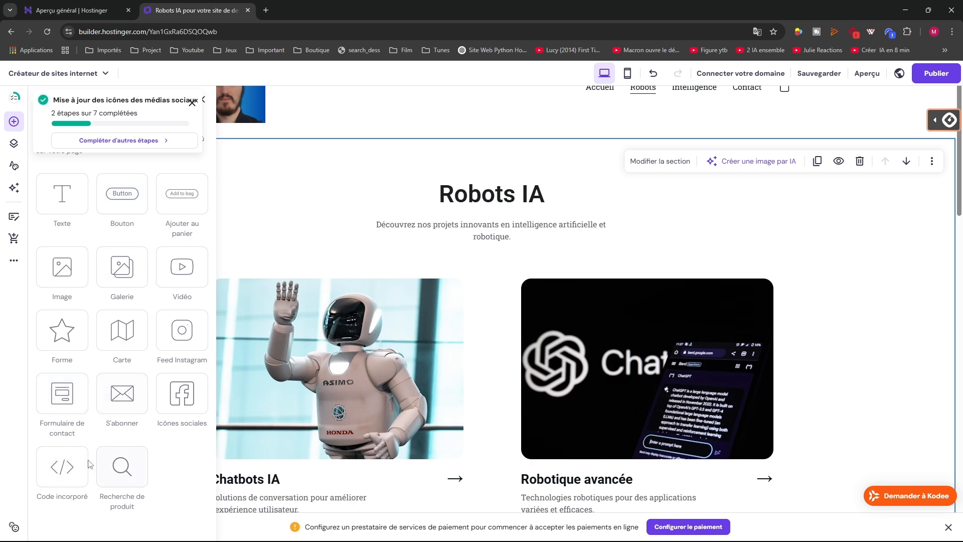
{"action": "left_click_drag", "start_coordinate": [61, 464], "coordinate": [666, 214]}
{"action": "scroll", "coordinate": [666, 215], "scroll_direction": "up", "scroll_amount": 1}
{"action": "left_click", "coordinate": [643, 272]}
{"action": "left_click", "coordinate": [695, 272]}
{"action": "double_click", "coordinate": [694, 272]}
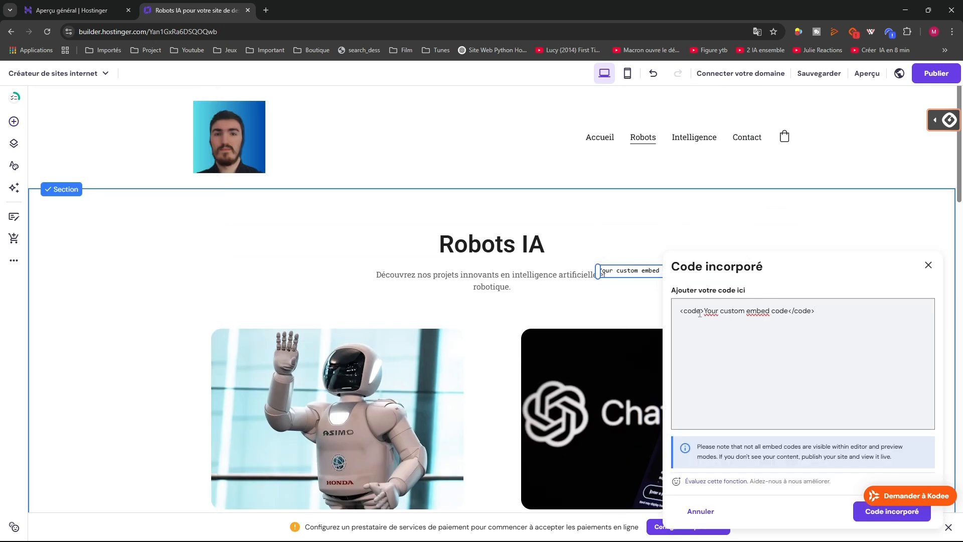
{"action": "left_click", "coordinate": [928, 265]}
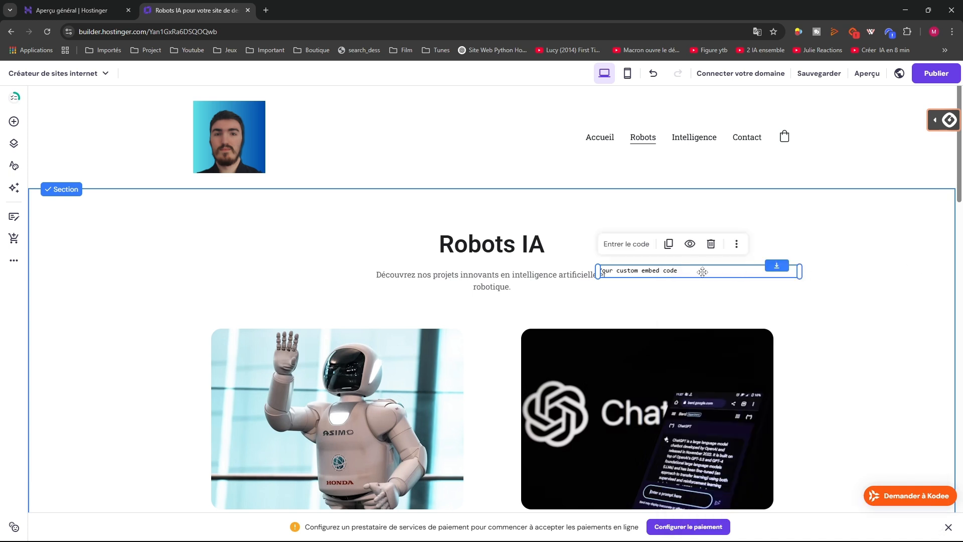
{"action": "left_click", "coordinate": [711, 245]}
Place a product search bar beside the Robots IA title and open its settings
{"action": "left_click", "coordinate": [13, 125]}
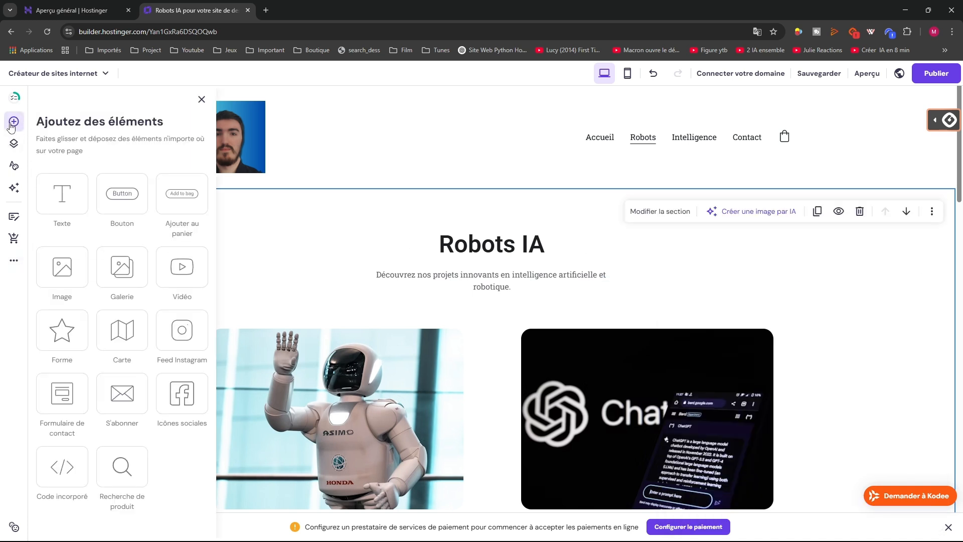
{"action": "left_click_drag", "start_coordinate": [122, 466], "coordinate": [704, 278]}
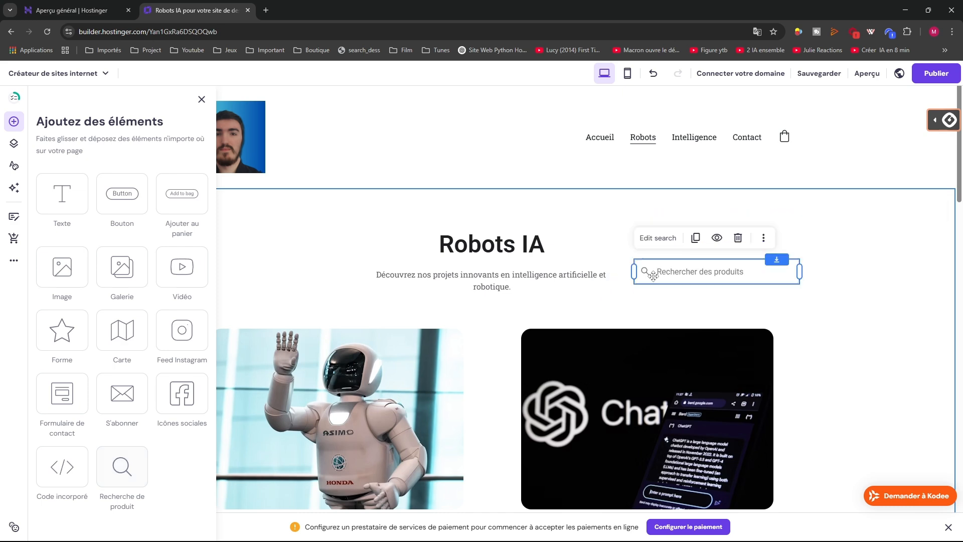
{"action": "double_click", "coordinate": [699, 276]}
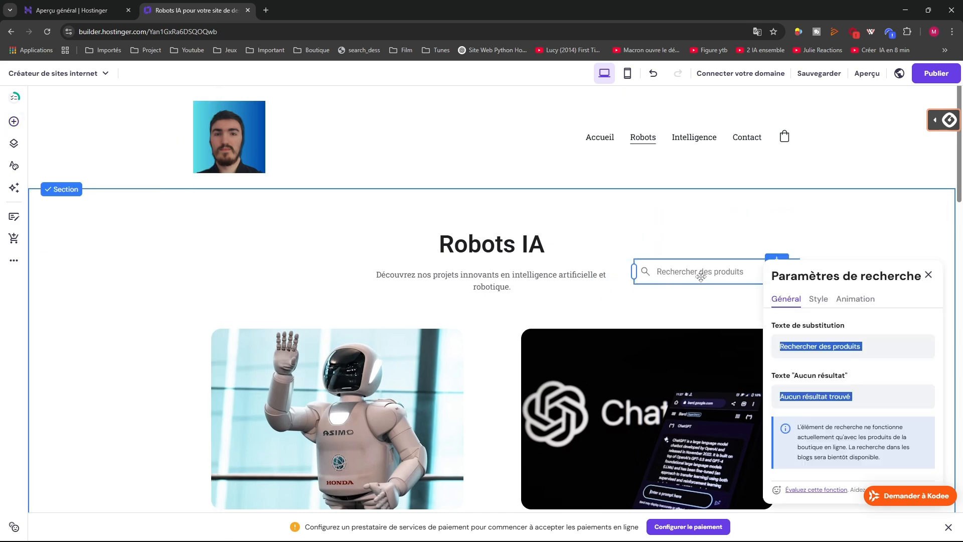
{"action": "scroll", "coordinate": [762, 330], "scroll_direction": "down", "scroll_amount": 4}
{"action": "scroll", "coordinate": [795, 274], "scroll_direction": "up", "scroll_amount": 2}
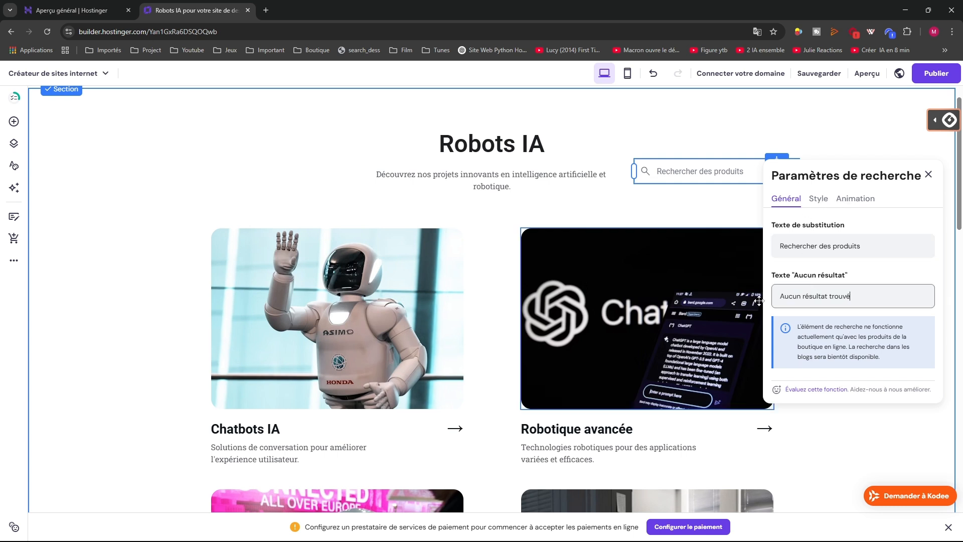
Browse the search bar's Général, Style and Animation tabs, leaving the placeholder unchanged
{"action": "left_click", "coordinate": [813, 247]}
{"action": "type", "text": "i"}
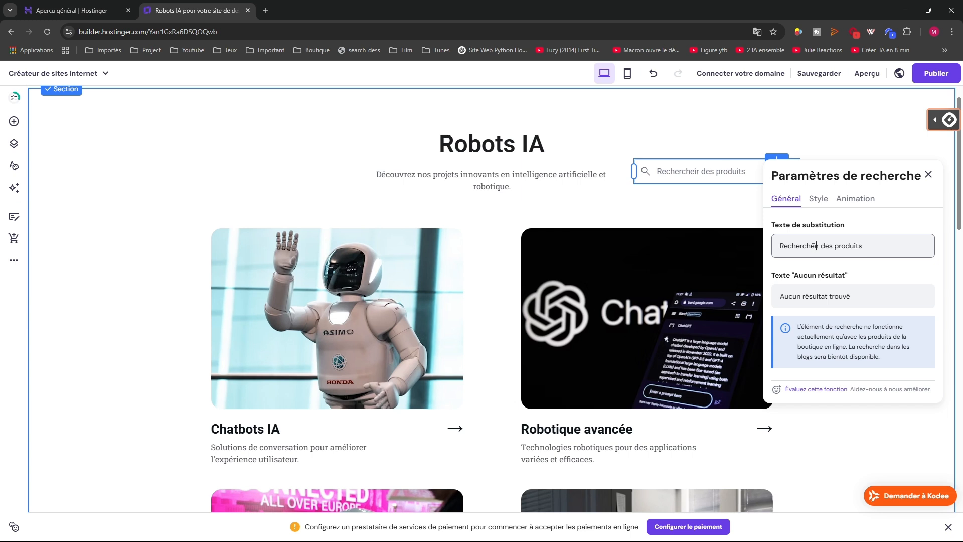
{"action": "key", "text": "BackSpace"}
{"action": "left_click", "coordinate": [818, 199]}
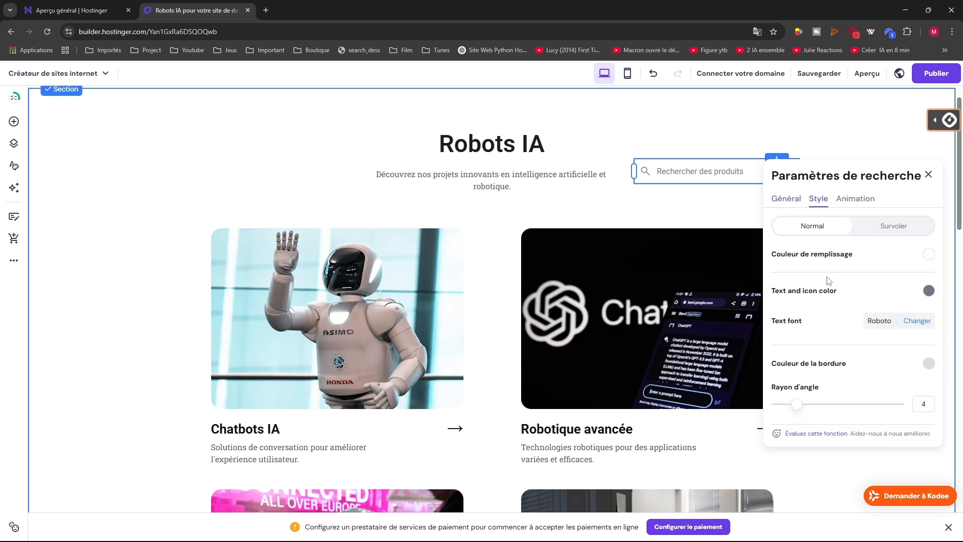
{"action": "scroll", "coordinate": [844, 243], "scroll_direction": "down", "scroll_amount": 1}
{"action": "left_click", "coordinate": [846, 151]}
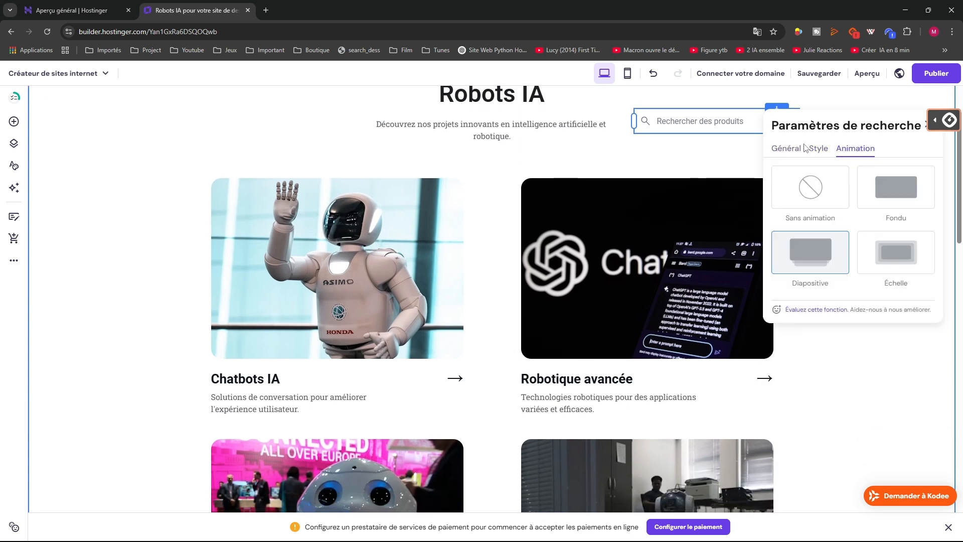
{"action": "left_click", "coordinate": [785, 148]}
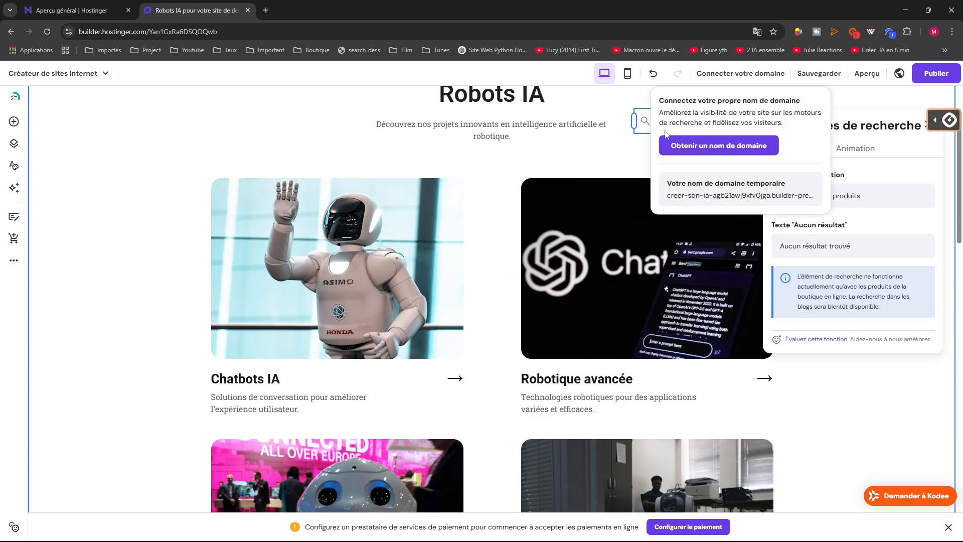
Remove the product search bar from the section through its more-actions menu
{"action": "left_click", "coordinate": [606, 168]}
{"action": "scroll", "coordinate": [657, 179], "scroll_direction": "up", "scroll_amount": 3}
{"action": "left_click", "coordinate": [669, 273]}
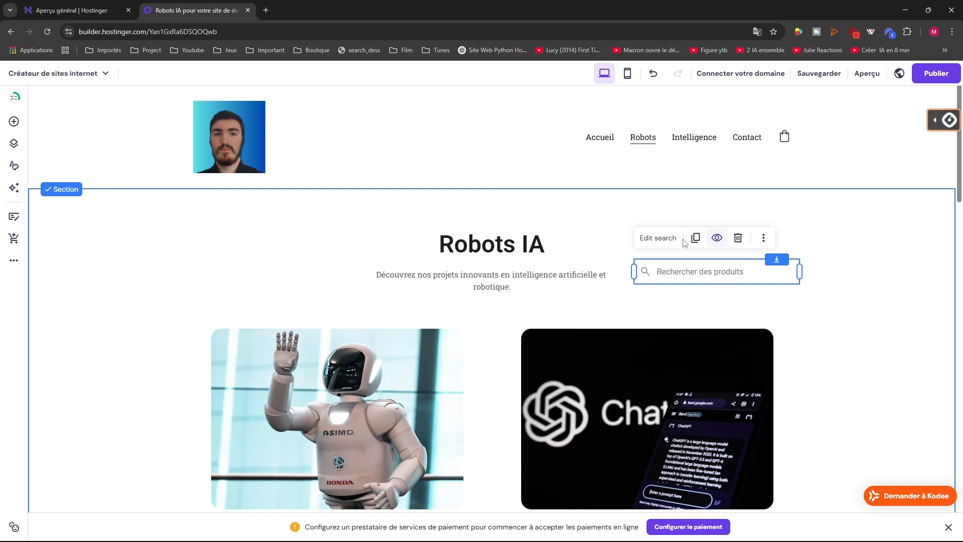
{"action": "left_click", "coordinate": [763, 237]}
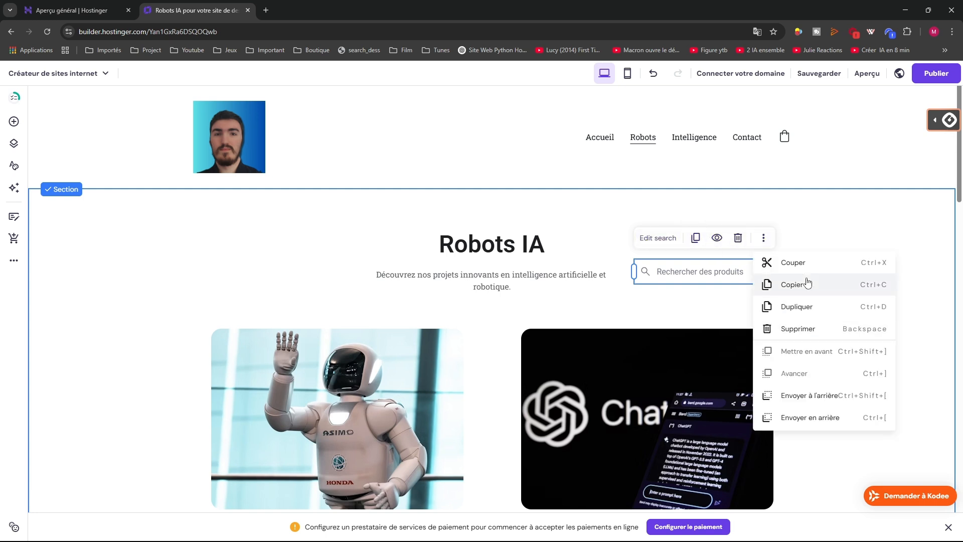
{"action": "left_click", "coordinate": [713, 314]}
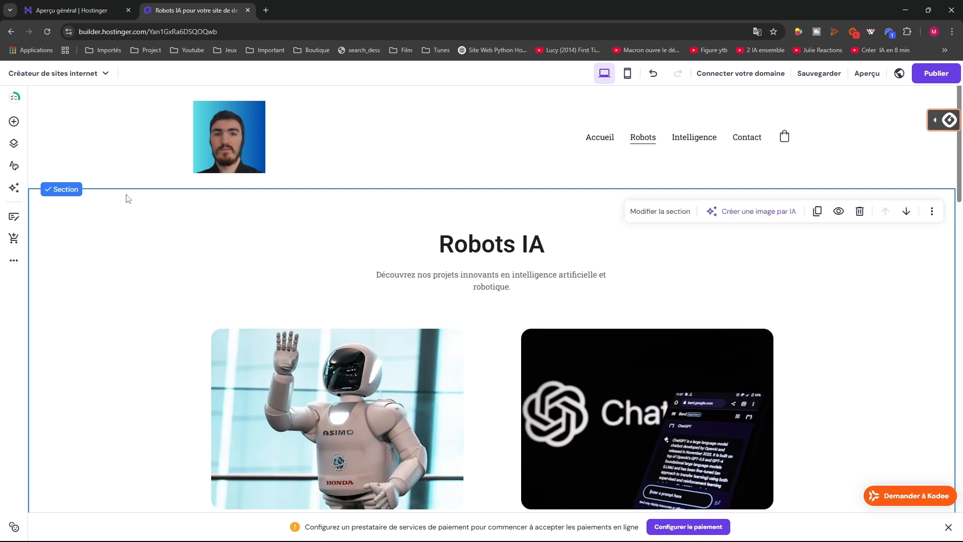
Fix the end of the section heading so it finishes with 'IA'
{"action": "left_click", "coordinate": [10, 99]}
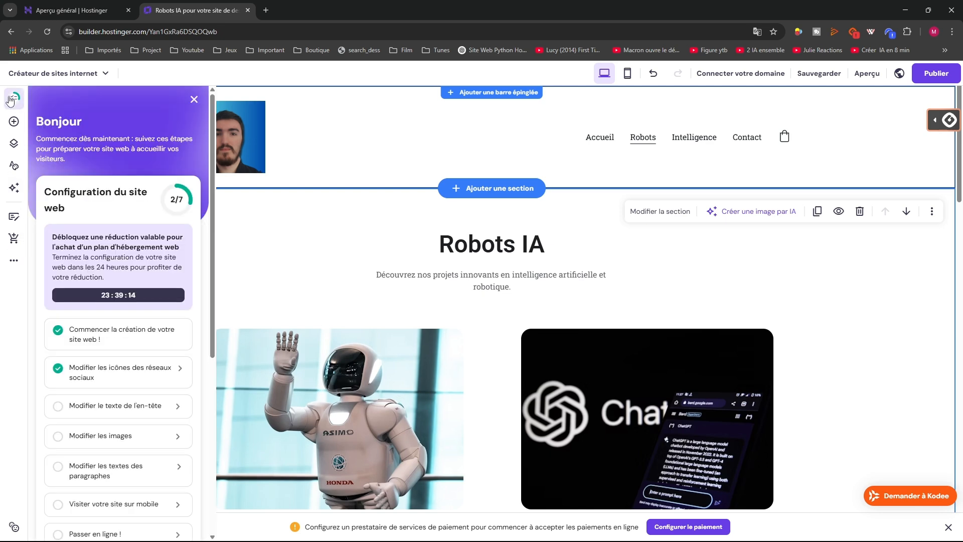
{"action": "left_click", "coordinate": [14, 121]}
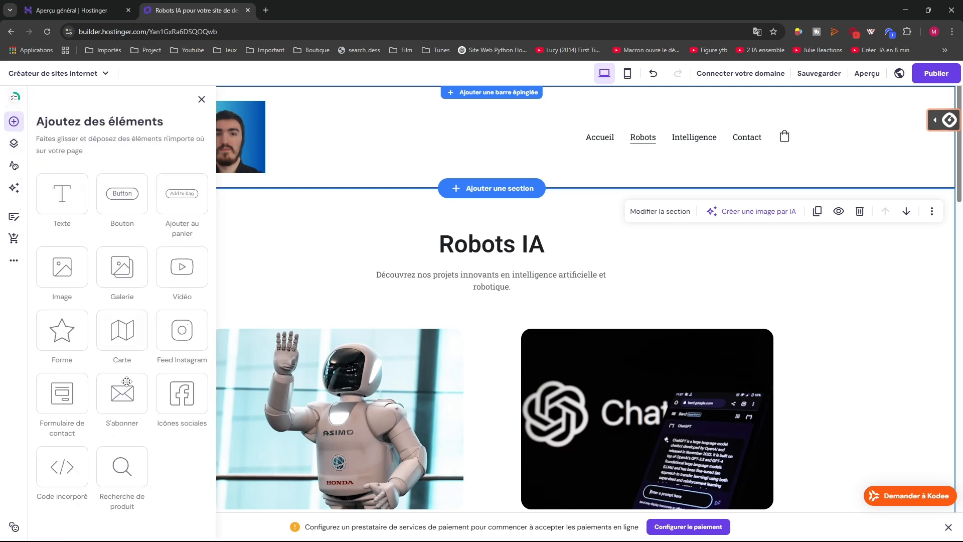
{"action": "left_click", "coordinate": [13, 99]}
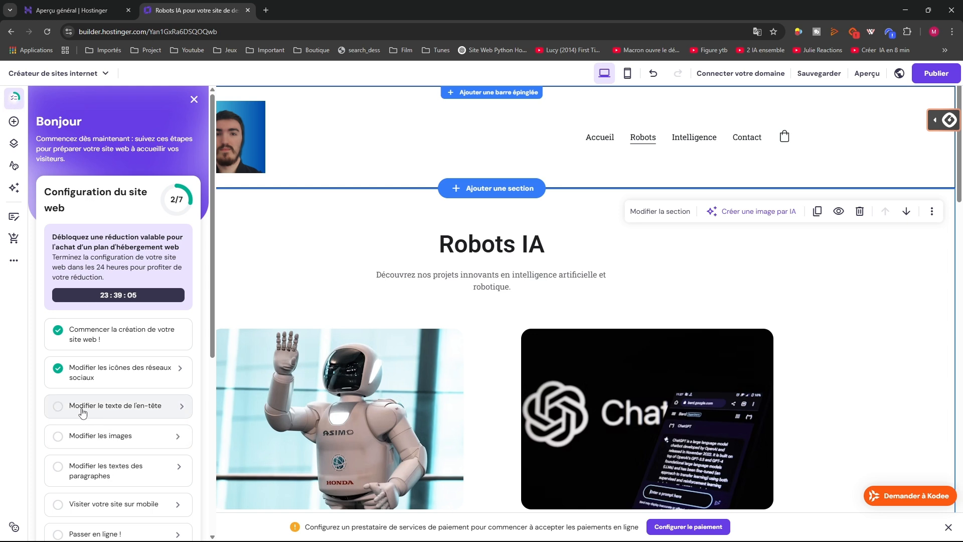
{"action": "left_click", "coordinate": [118, 407]}
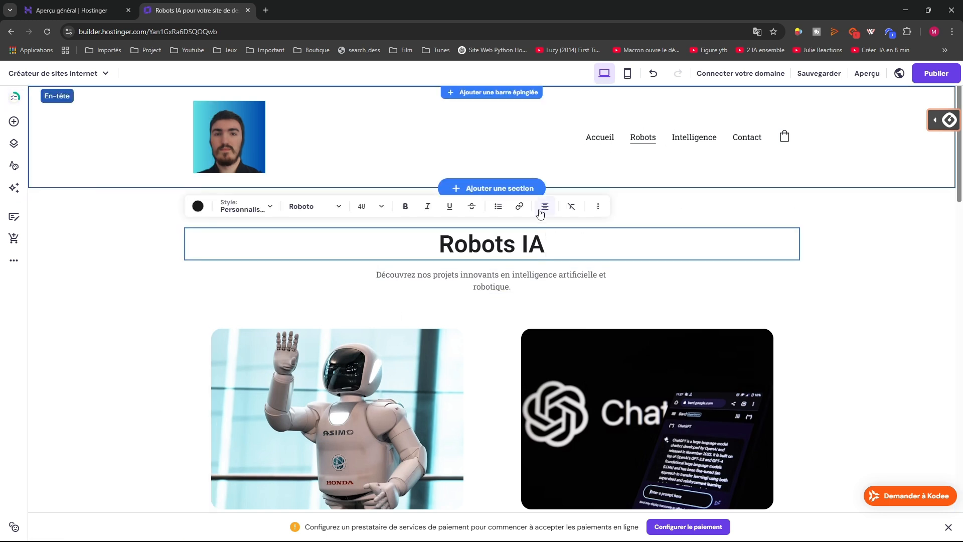
{"action": "key", "text": "BackSpace"}
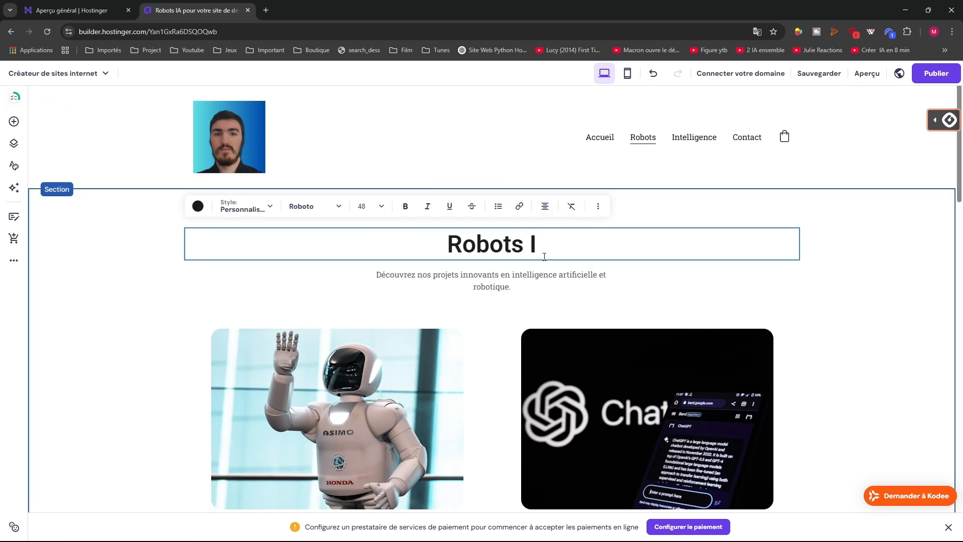
{"action": "type", "text": "A"}
Delete the 's' in 'Robots' so the heading reads 'Robot IA'
{"action": "left_click", "coordinate": [60, 328]}
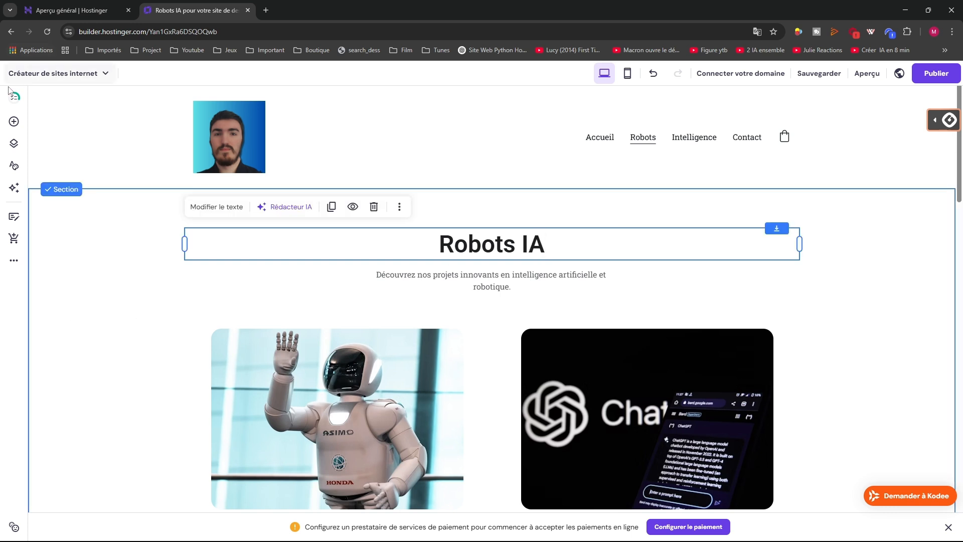
{"action": "left_click", "coordinate": [14, 98]}
{"action": "left_click", "coordinate": [93, 415]}
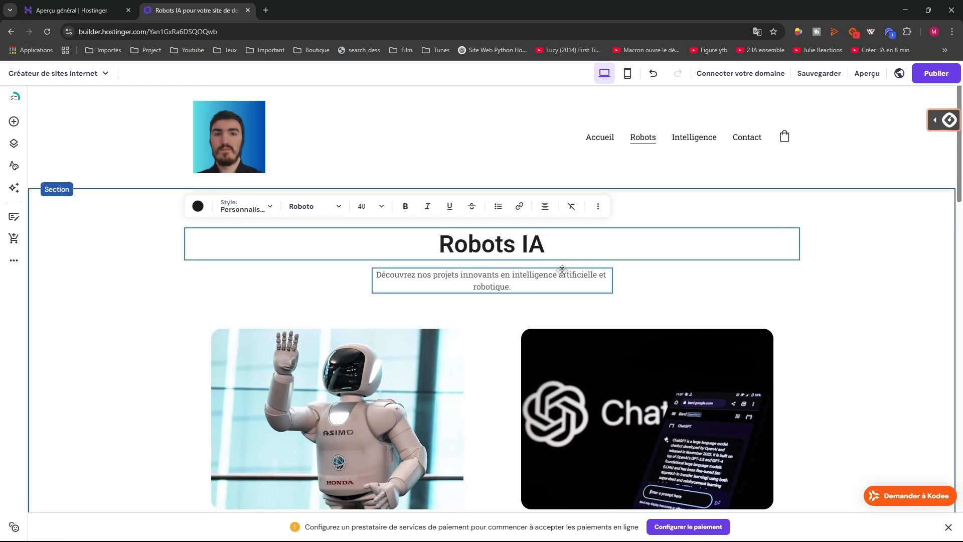
{"action": "left_click", "coordinate": [515, 249]}
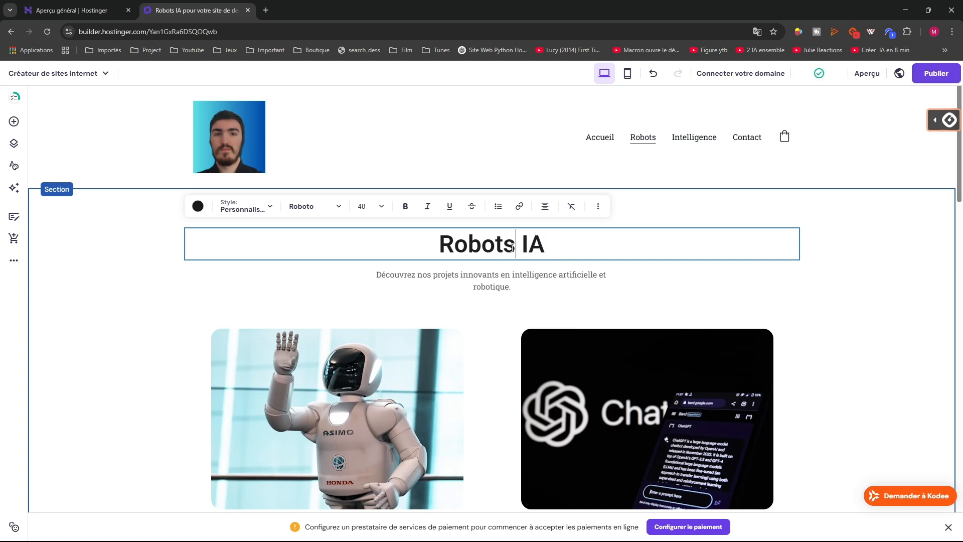
{"action": "key", "text": "BackSpace"}
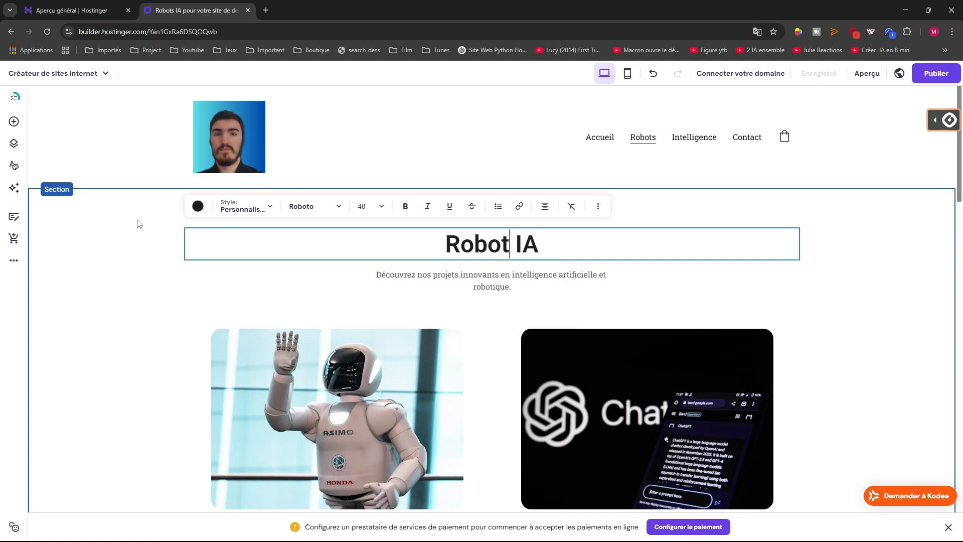
{"action": "left_click", "coordinate": [14, 97]}
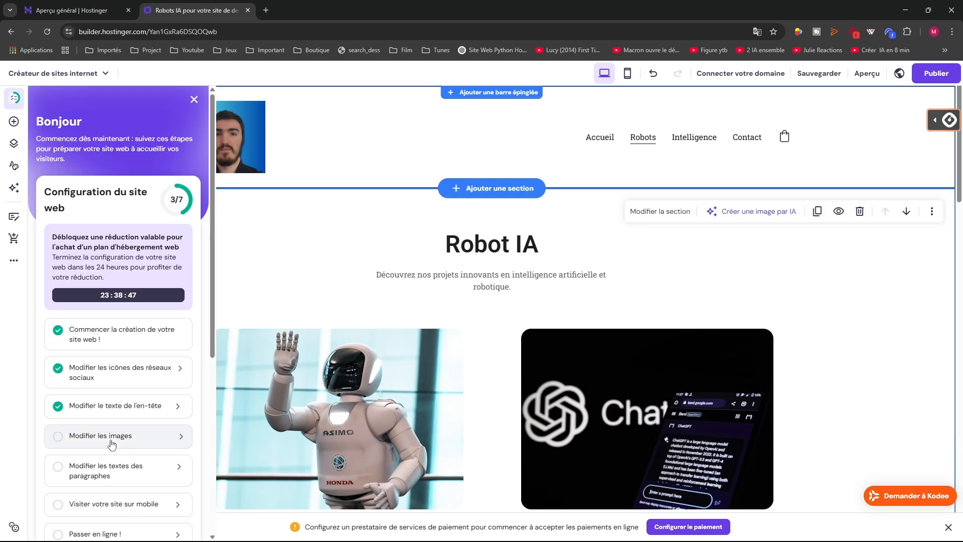
Set the Chatbots IA photo's corner radius to 65 px and background opacity to about 47%
{"action": "left_click", "coordinate": [111, 444]}
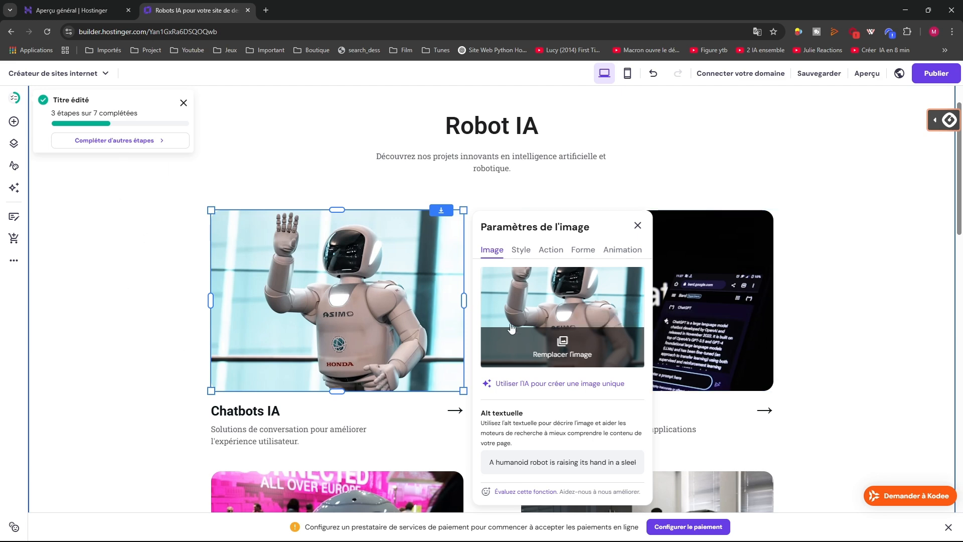
{"action": "scroll", "coordinate": [544, 332], "scroll_direction": "down", "scroll_amount": 3}
{"action": "scroll", "coordinate": [544, 348], "scroll_direction": "up", "scroll_amount": 2}
{"action": "left_click", "coordinate": [520, 199]}
{"action": "left_click_drag", "start_coordinate": [498, 326], "coordinate": [528, 326]}
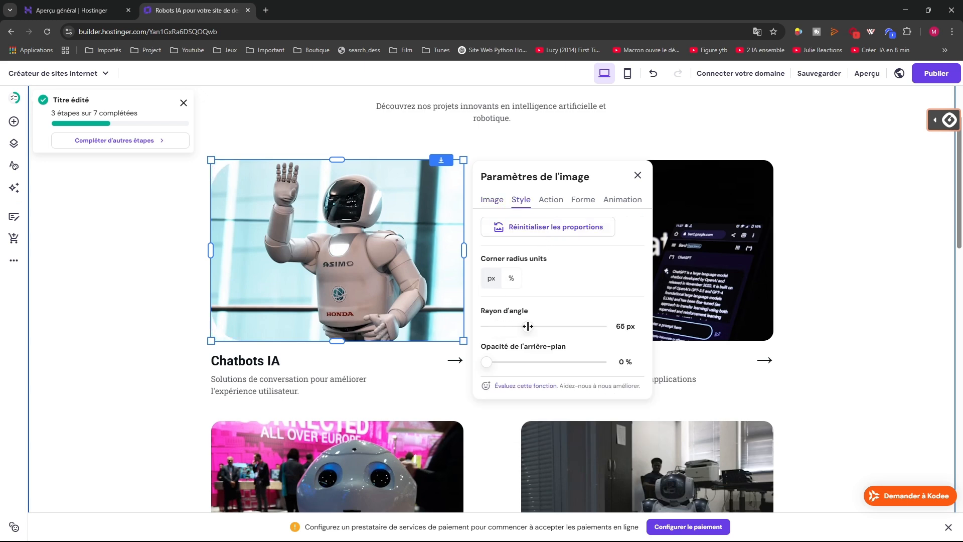
{"action": "left_click_drag", "start_coordinate": [488, 359], "coordinate": [536, 360]}
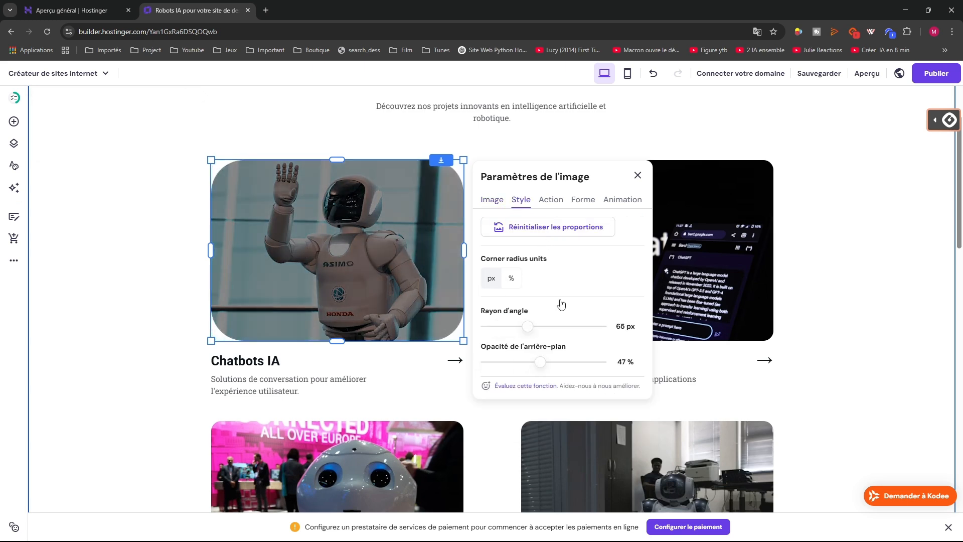
{"action": "left_click", "coordinate": [804, 237]}
Crop the Chatbots IA robot photo into a circle shape
{"action": "left_click", "coordinate": [15, 98]}
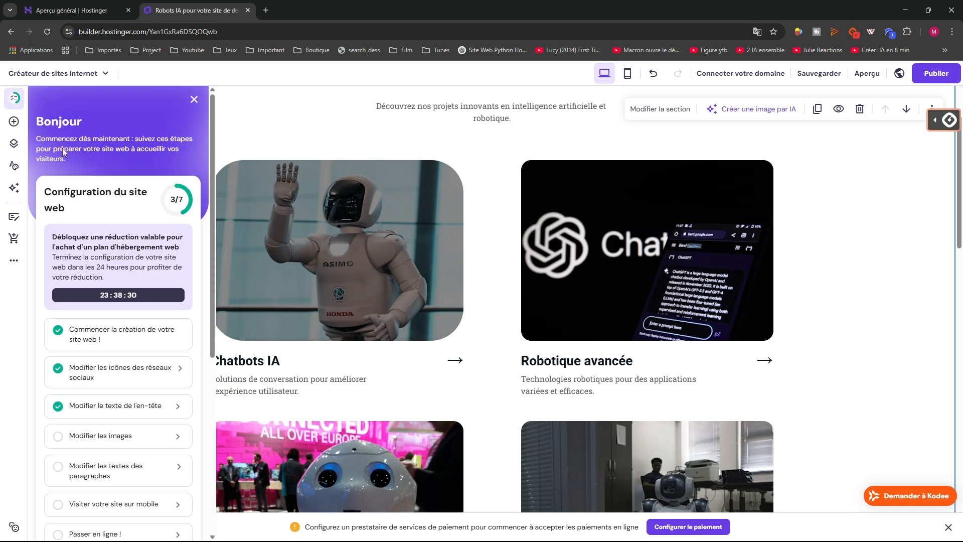
{"action": "left_click", "coordinate": [82, 436]}
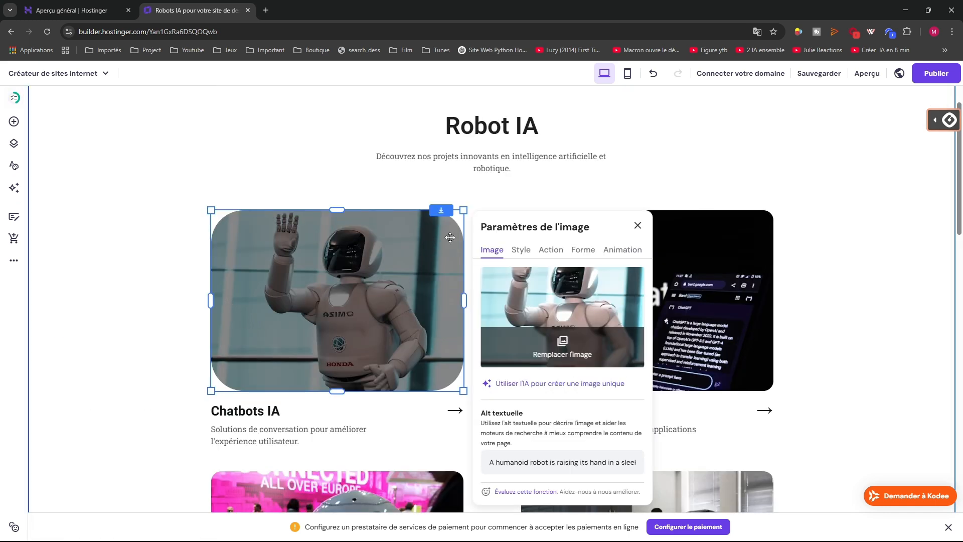
{"action": "left_click", "coordinate": [521, 250]}
{"action": "left_click", "coordinate": [551, 251]}
{"action": "left_click", "coordinate": [577, 256]}
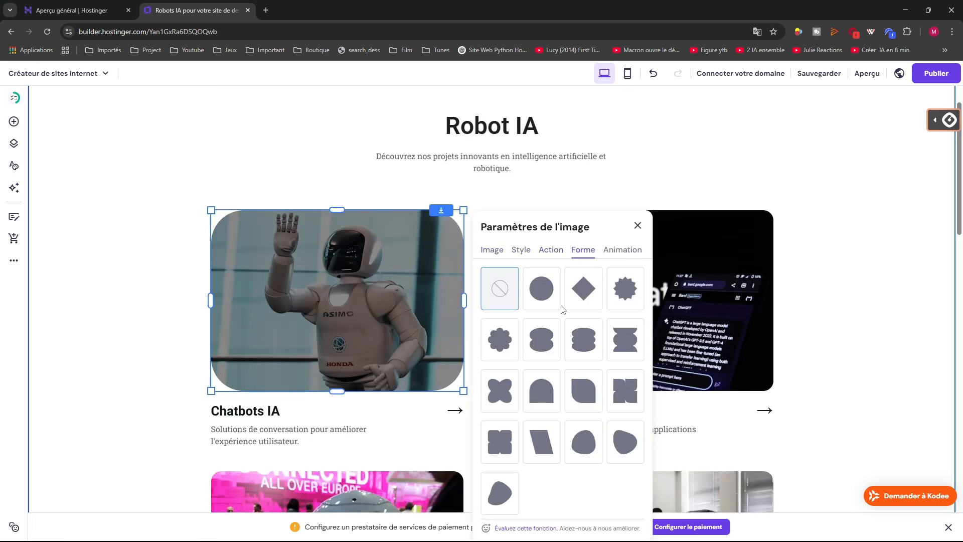
{"action": "left_click", "coordinate": [545, 302]}
{"action": "scroll", "coordinate": [687, 366], "scroll_direction": "down", "scroll_amount": 4}
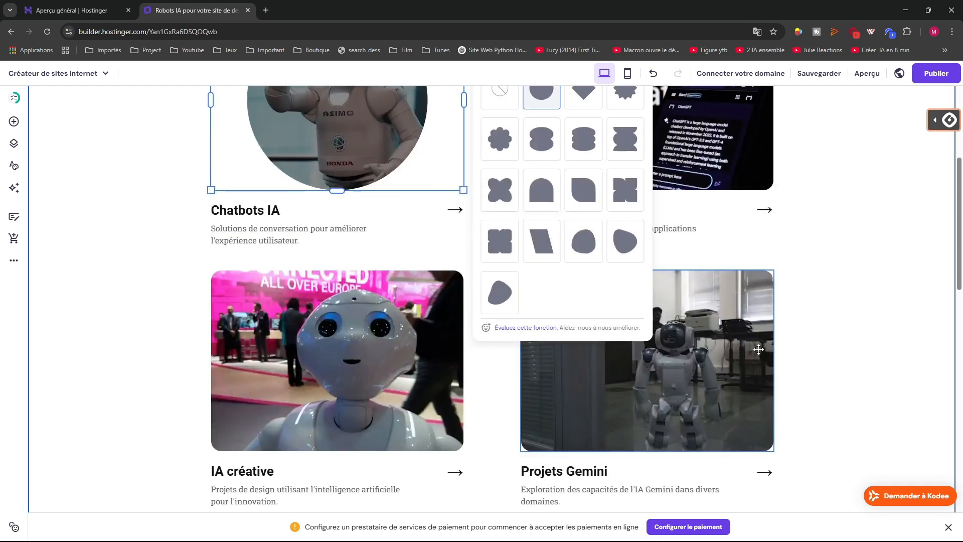
{"action": "scroll", "coordinate": [289, 171], "scroll_direction": "up", "scroll_amount": 1}
{"action": "left_click", "coordinate": [289, 171]}
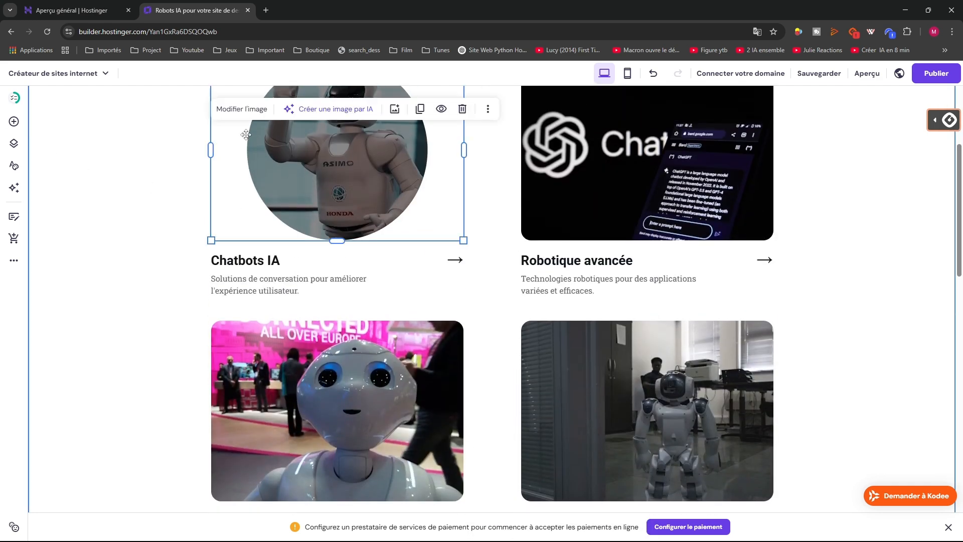
{"action": "scroll", "coordinate": [238, 136], "scroll_direction": "up", "scroll_amount": 2}
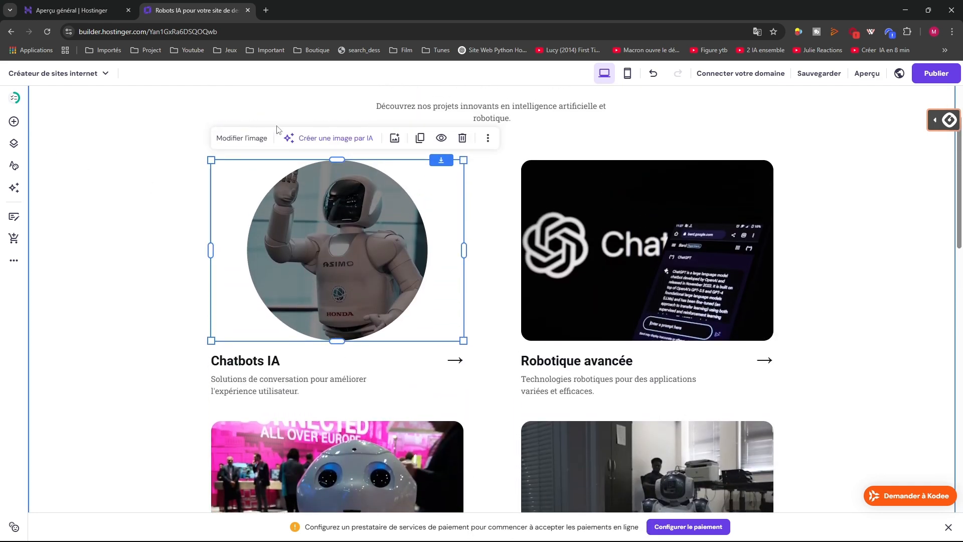
Replace the Chatbots IA image with the portrait photo from the Médiathèque
{"action": "left_click", "coordinate": [233, 139]}
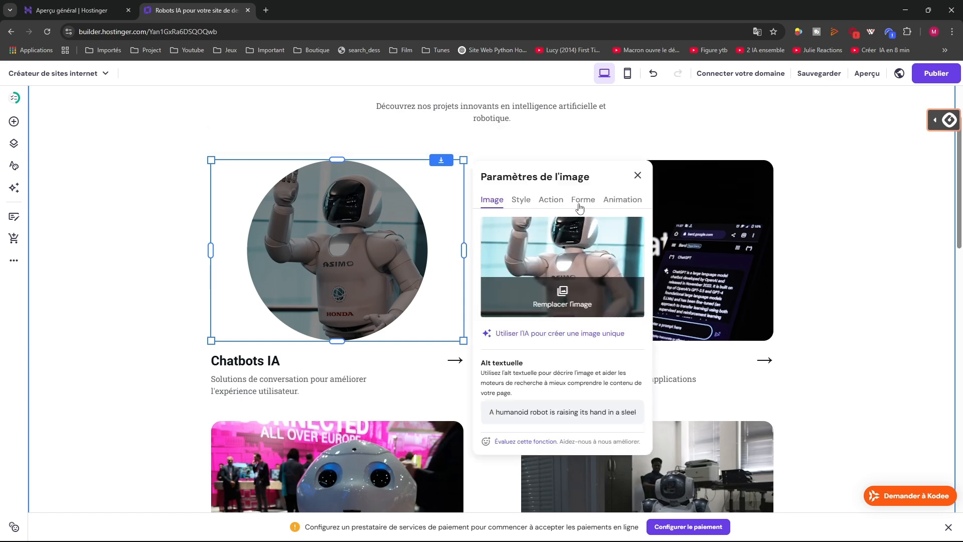
{"action": "left_click", "coordinate": [551, 308]}
{"action": "left_click", "coordinate": [271, 236]}
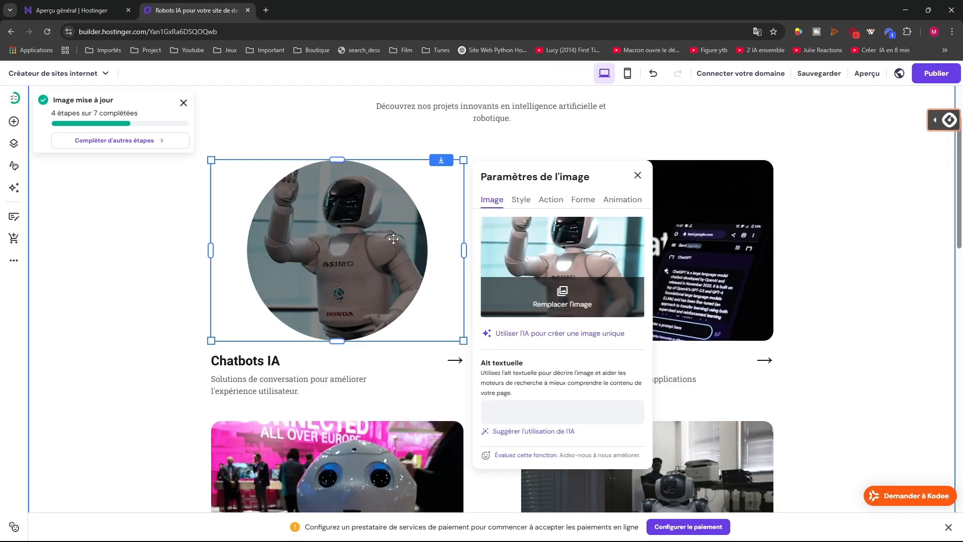
{"action": "left_click", "coordinate": [63, 153]}
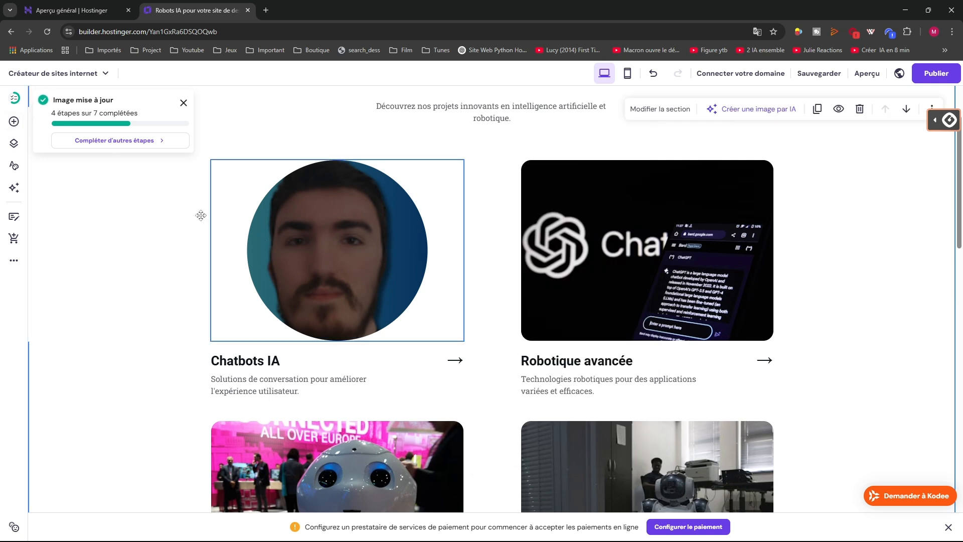
Check the setup checklist progress and reselect the Chatbots IA image
{"action": "left_click", "coordinate": [14, 104]}
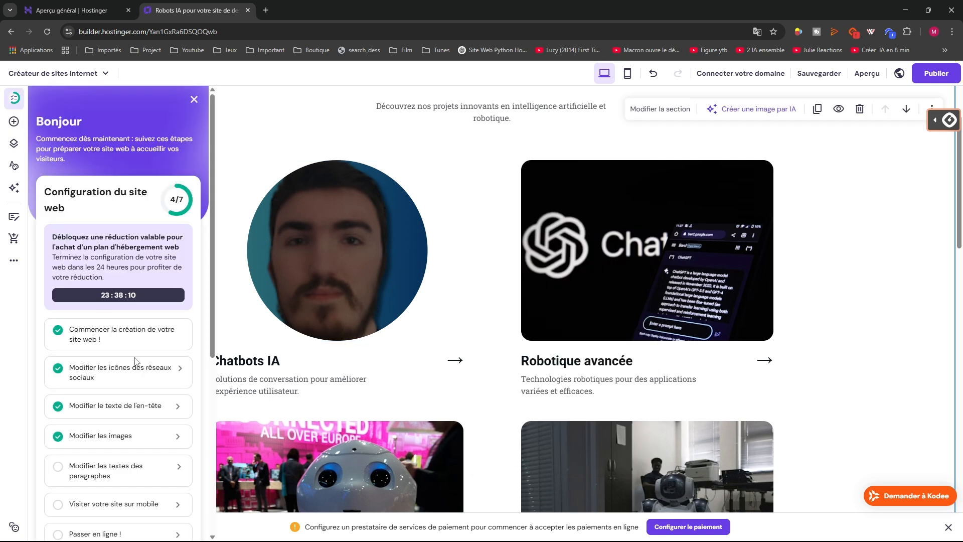
{"action": "left_click", "coordinate": [332, 271]}
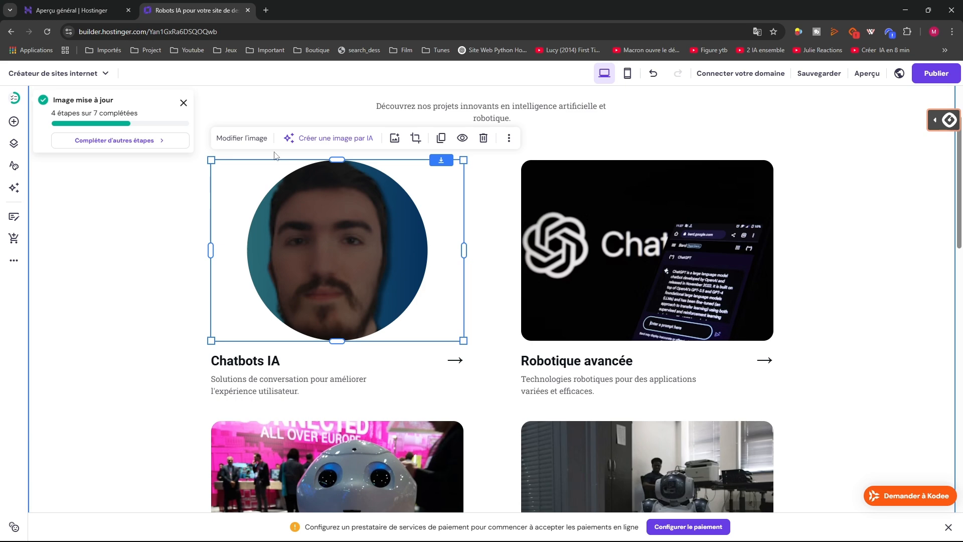
{"action": "left_click", "coordinate": [242, 138]}
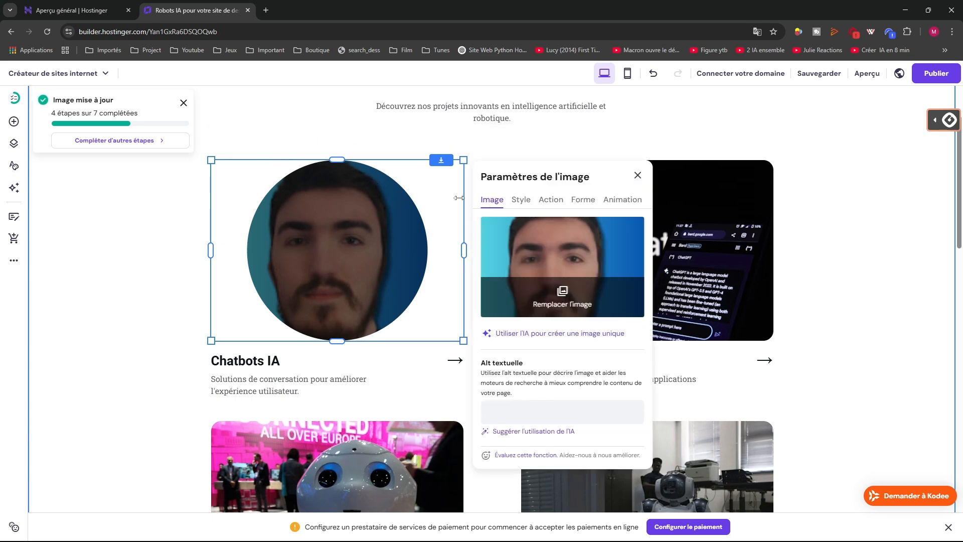
{"action": "left_click", "coordinate": [251, 152]}
{"action": "left_click", "coordinate": [253, 185]}
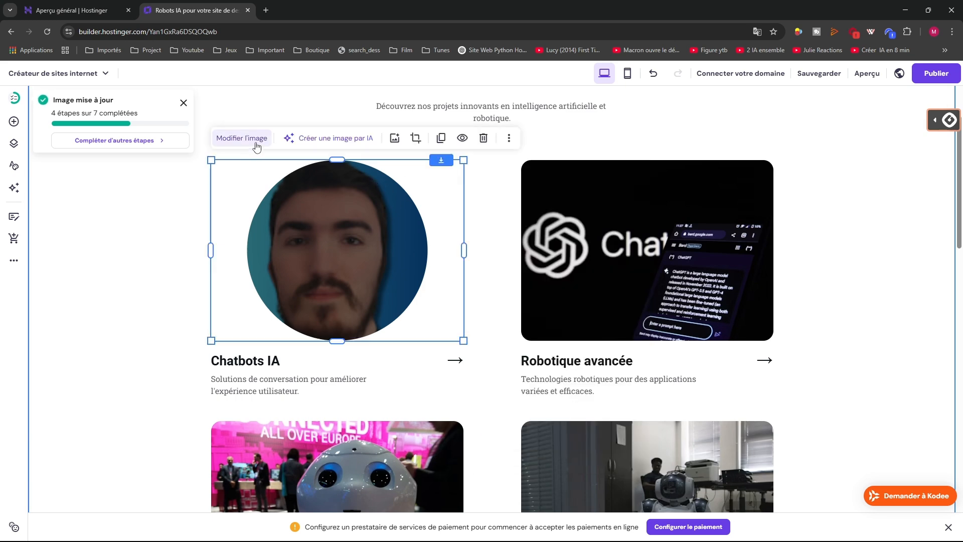
Generate AI images from a chatbot description and apply the second robot illustration
{"action": "left_click", "coordinate": [312, 142]}
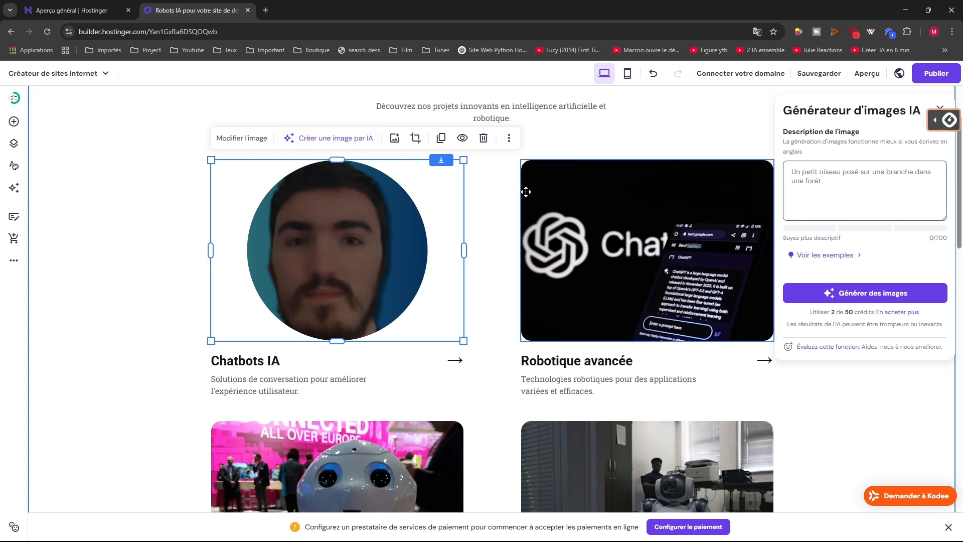
{"action": "type", "text": "Creer une image de chatbot"}
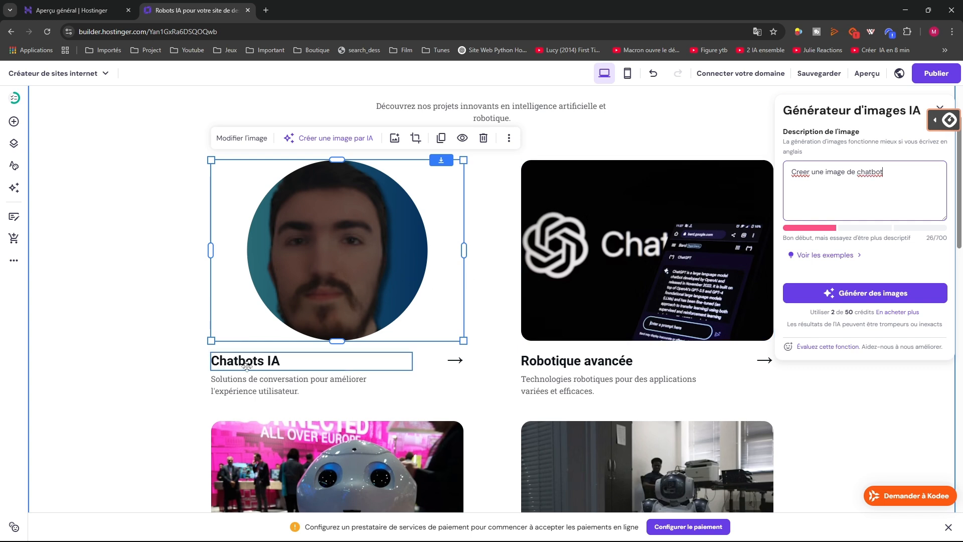
{"action": "left_click", "coordinate": [818, 296]}
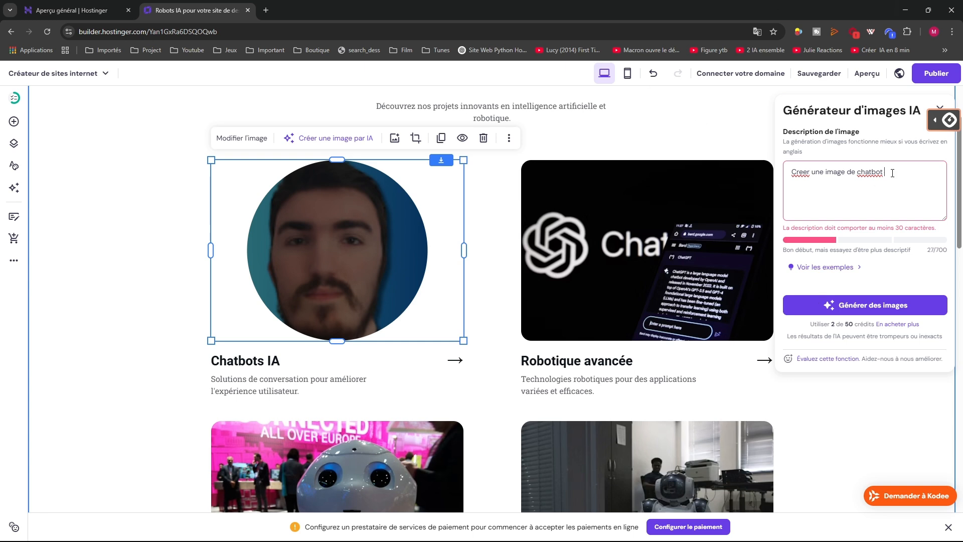
{"action": "type", "text": "IA "}
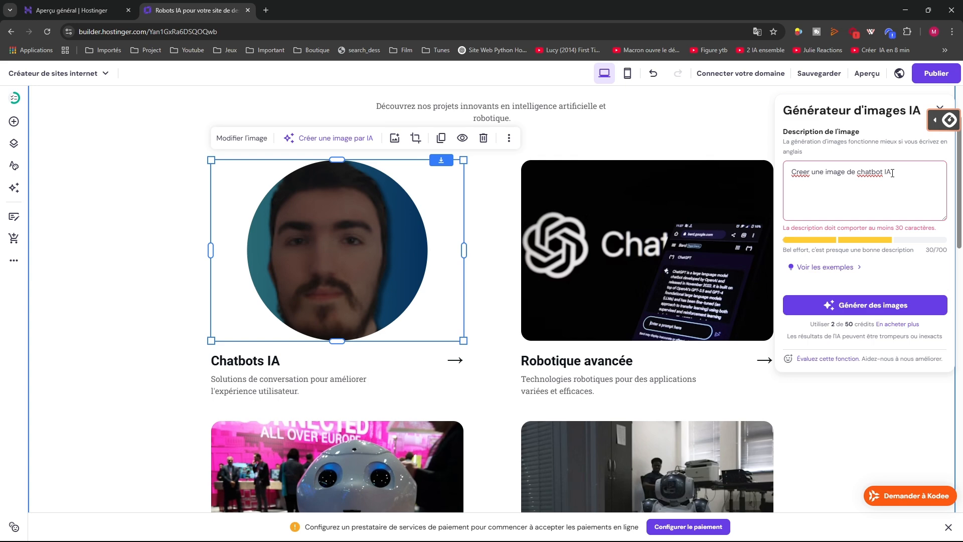
{"action": "type", "text": "pour"}
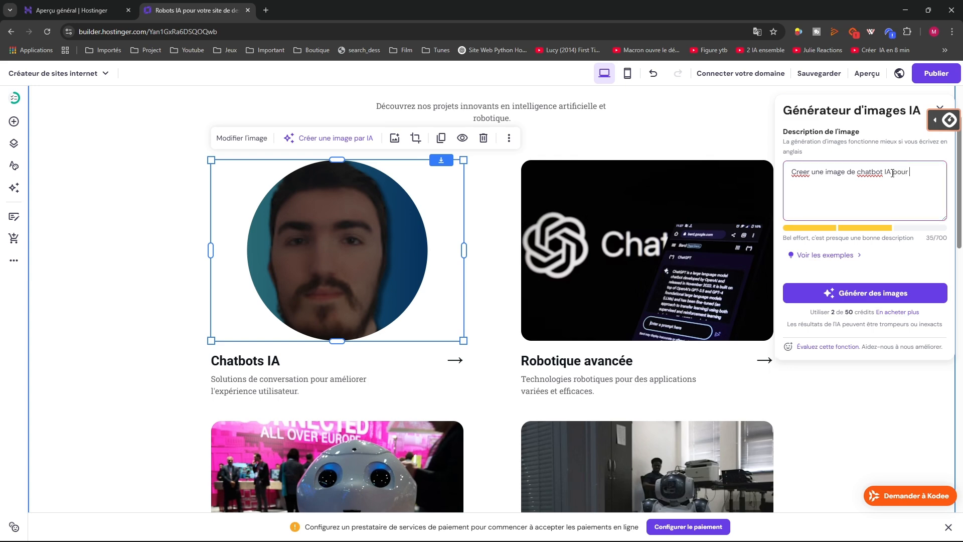
{"action": "type", "text": " des cnvertation"}
{"action": "left_click", "coordinate": [884, 293]}
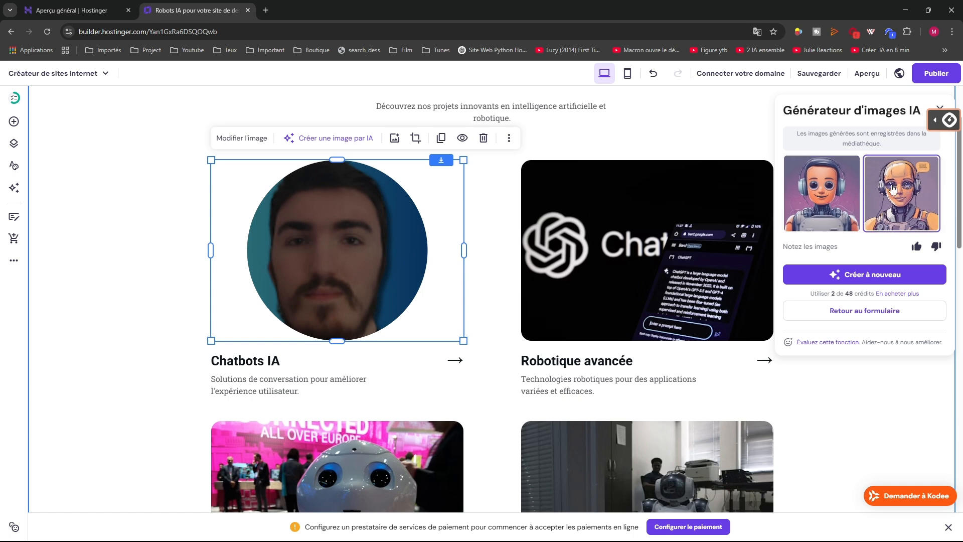
{"action": "left_click", "coordinate": [891, 188]}
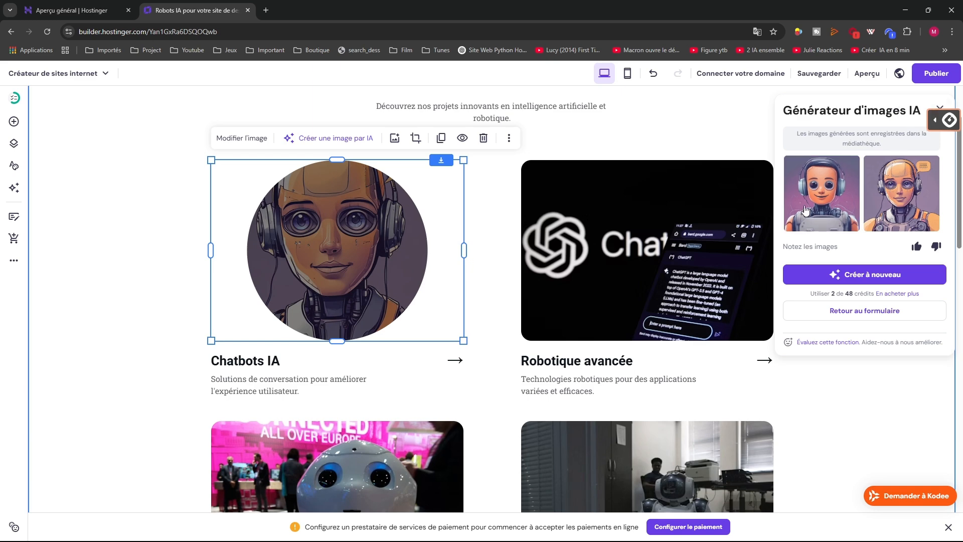
Reselect the Chatbots IA image and open the media library from its settings
{"action": "left_click", "coordinate": [374, 245]}
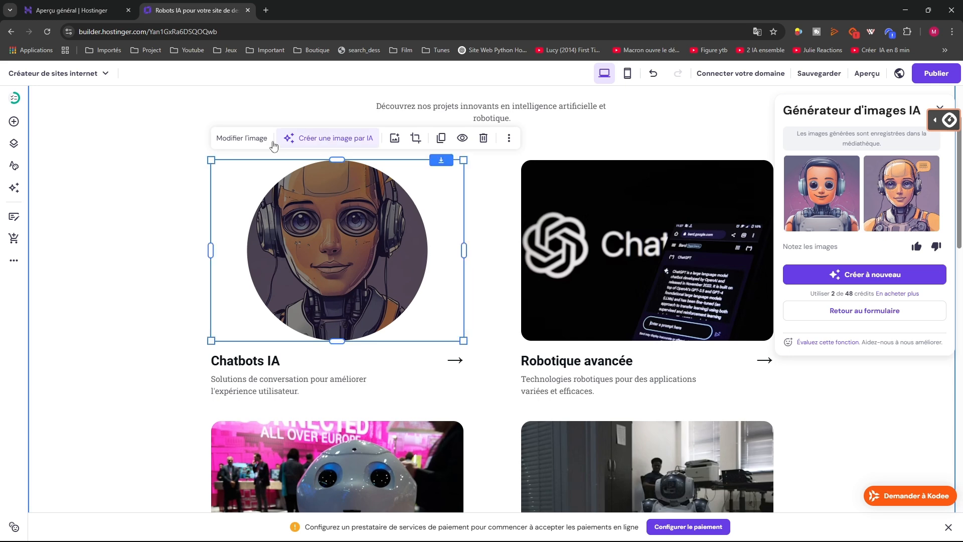
{"action": "left_click", "coordinate": [241, 139]}
{"action": "left_click", "coordinate": [539, 286]}
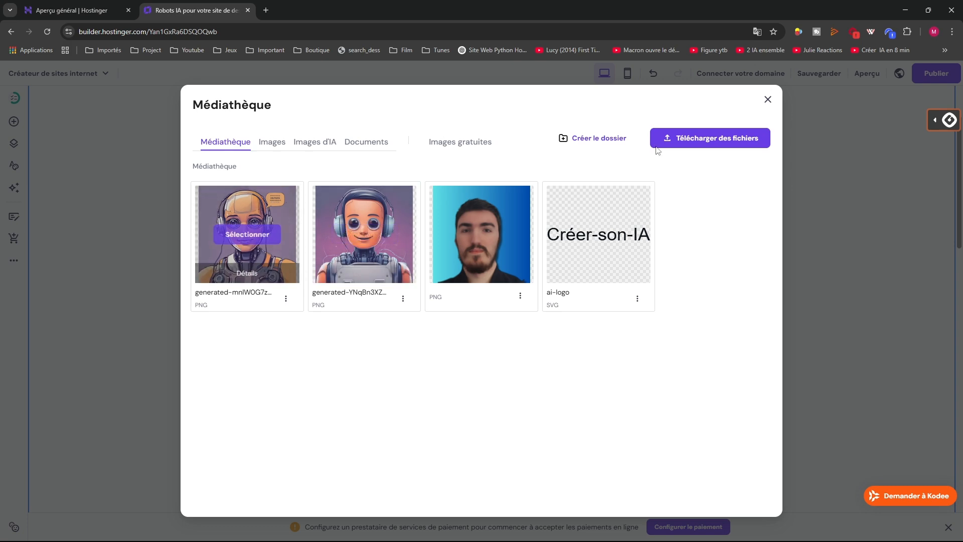
Close the media library and lower the robot image's background opacity to 30%
{"action": "left_click", "coordinate": [767, 99]}
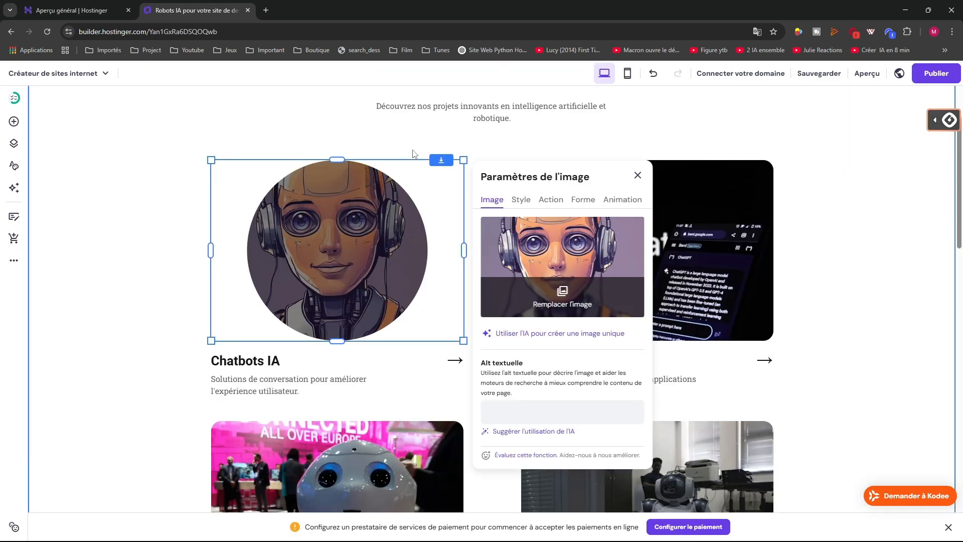
{"action": "key", "text": "Escape"}
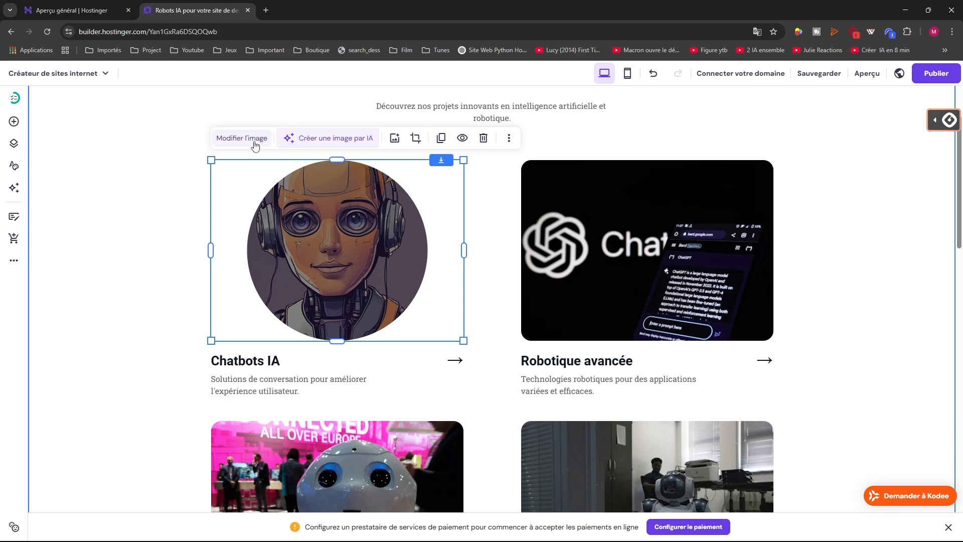
{"action": "left_click", "coordinate": [255, 142]}
{"action": "left_click", "coordinate": [522, 203]}
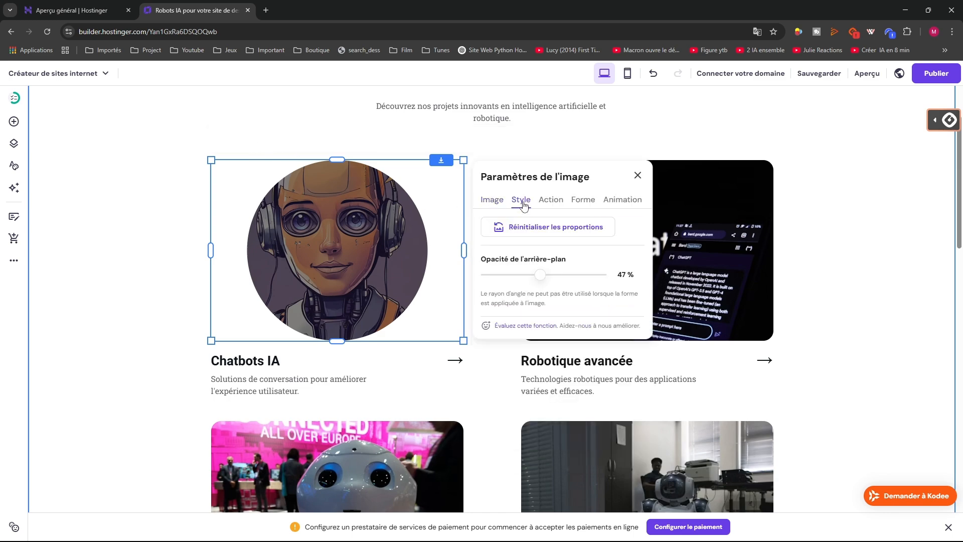
{"action": "left_click", "coordinate": [485, 205]}
{"action": "scroll", "coordinate": [533, 249], "scroll_direction": "down", "scroll_amount": 5}
{"action": "scroll", "coordinate": [533, 249], "scroll_direction": "up", "scroll_amount": 6}
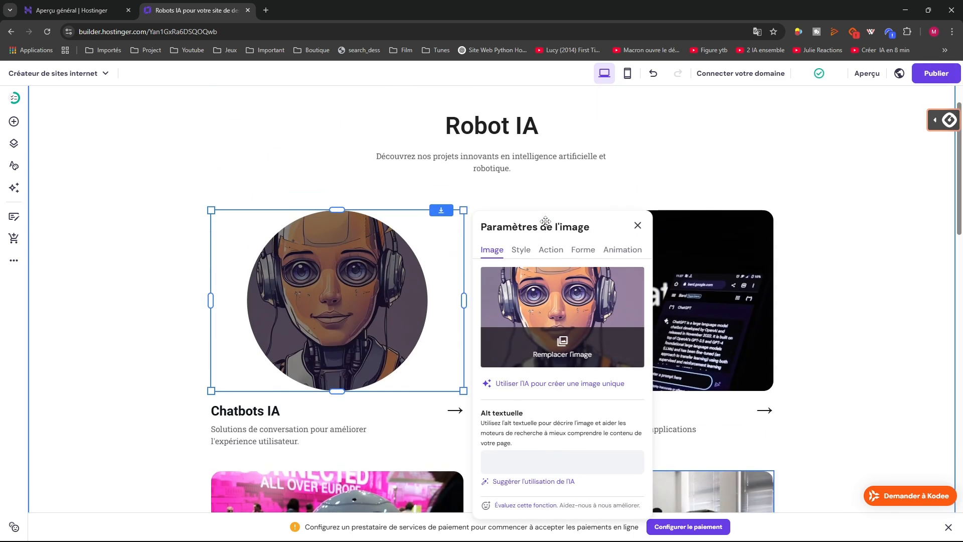
{"action": "left_click", "coordinate": [548, 251]}
{"action": "left_click", "coordinate": [523, 250]}
{"action": "scroll", "coordinate": [537, 284], "scroll_direction": "down", "scroll_amount": 1}
{"action": "left_click_drag", "start_coordinate": [539, 274], "coordinate": [520, 274]}
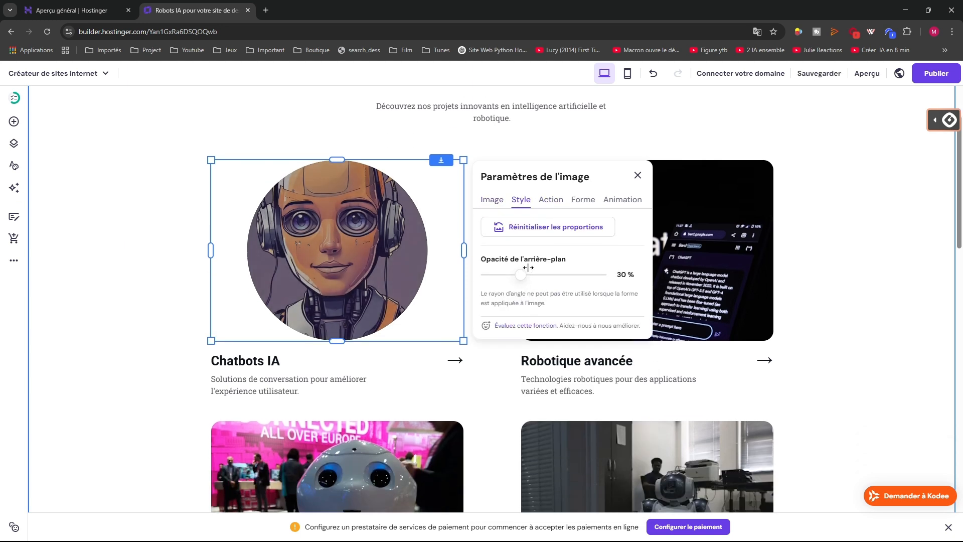
Remove the circular shape from the robot image and deselect it
{"action": "left_click", "coordinate": [582, 202]}
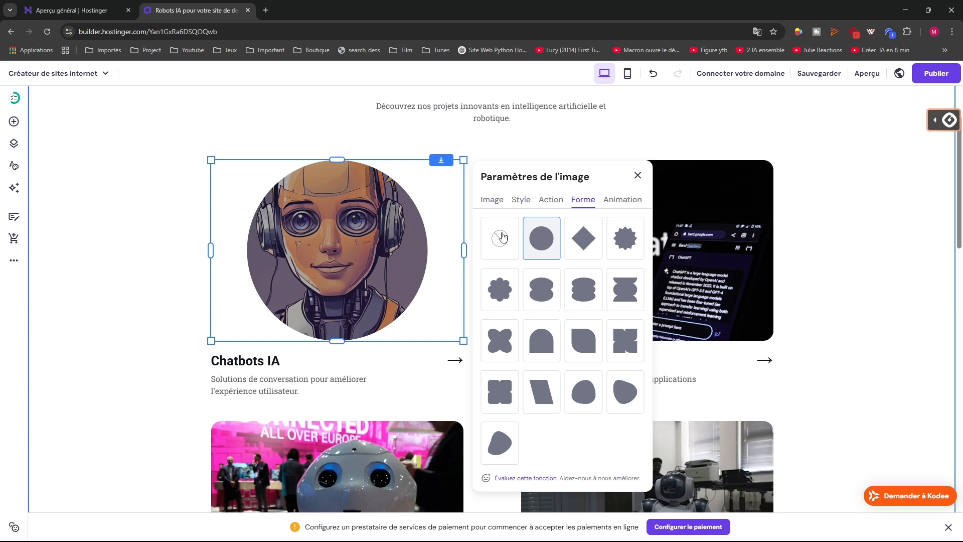
{"action": "left_click", "coordinate": [501, 237]}
{"action": "left_click", "coordinate": [637, 175]}
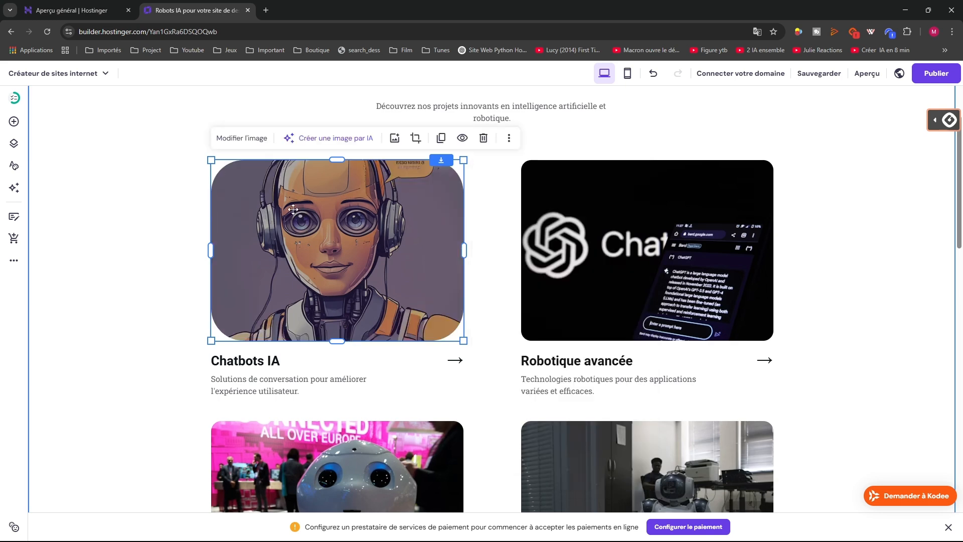
{"action": "scroll", "coordinate": [116, 160], "scroll_direction": "up", "scroll_amount": 2}
{"action": "left_click", "coordinate": [177, 205]}
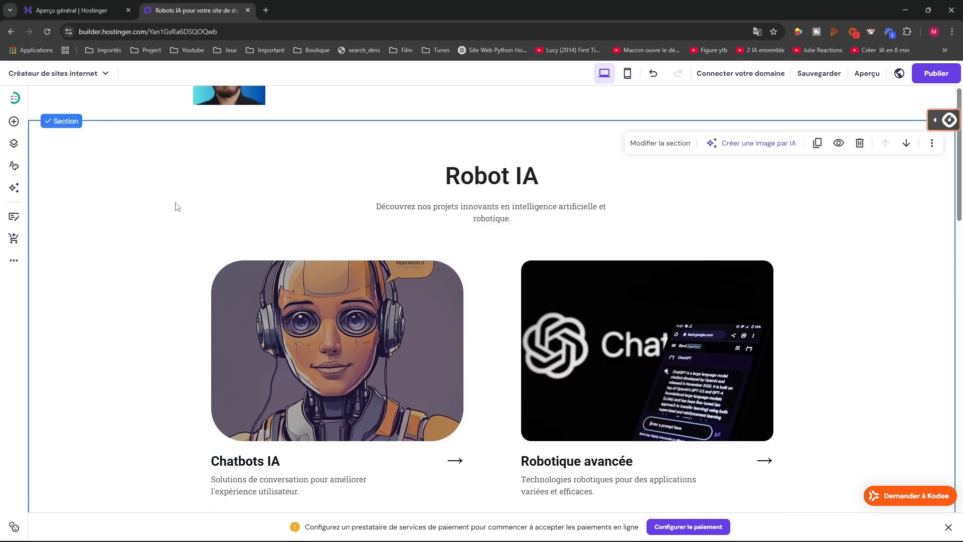
Select the Robot IA subtitle paragraph and start editing its text
{"action": "left_click", "coordinate": [14, 97]}
{"action": "scroll", "coordinate": [91, 391], "scroll_direction": "down", "scroll_amount": 2}
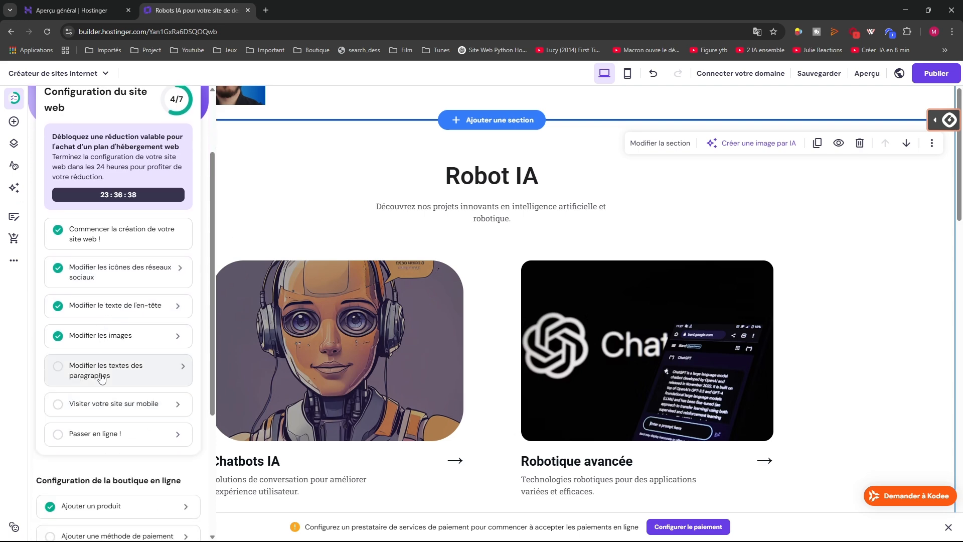
{"action": "left_click", "coordinate": [101, 377]}
{"action": "left_click", "coordinate": [260, 251]}
{"action": "left_click", "coordinate": [383, 279]}
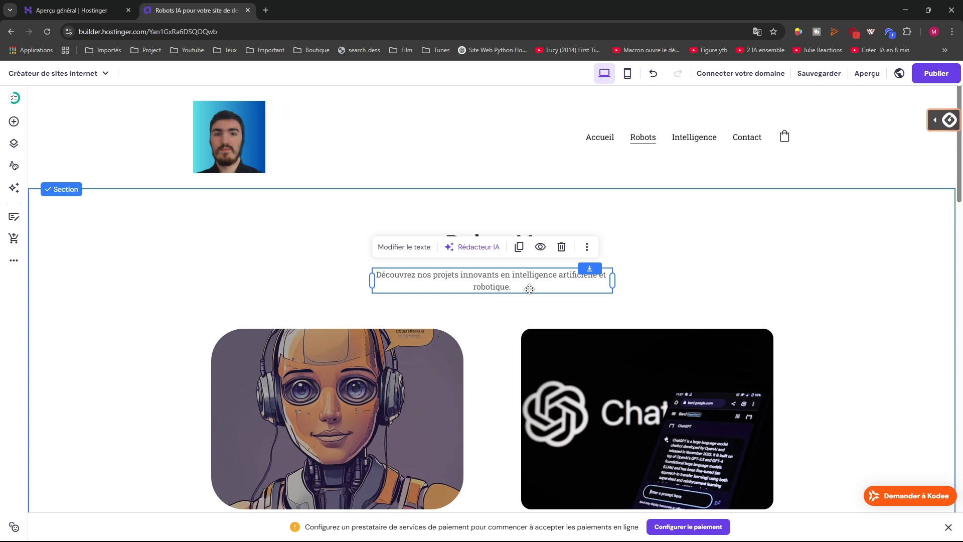
{"action": "left_click", "coordinate": [513, 285]}
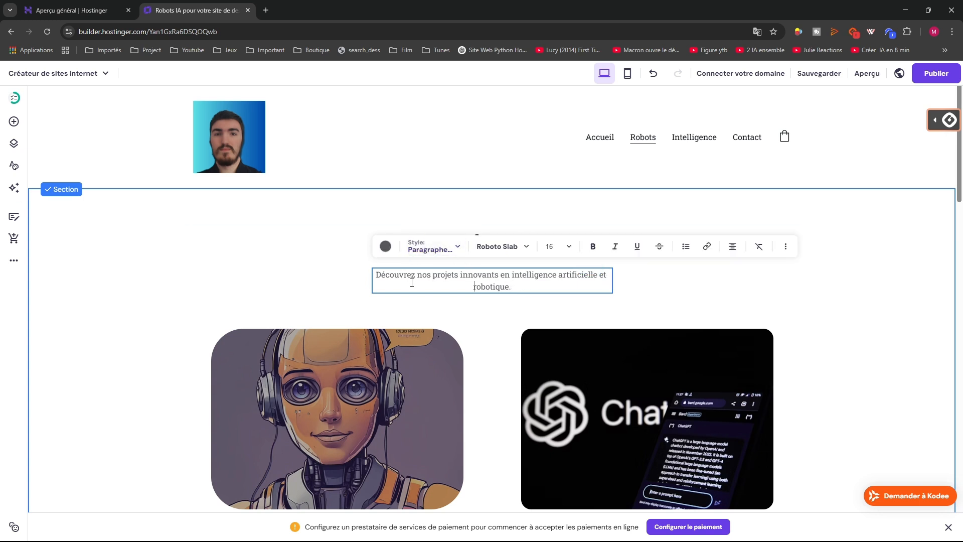
{"action": "left_click", "coordinate": [316, 267]}
{"action": "left_click", "coordinate": [419, 257]}
Replace 'nos' with 'des' in the subtitle, then reopen the setup checklist
{"action": "left_click_drag", "start_coordinate": [420, 278], "coordinate": [457, 278]}
{"action": "double_click", "coordinate": [419, 278]}
{"action": "type", "text": "des"}
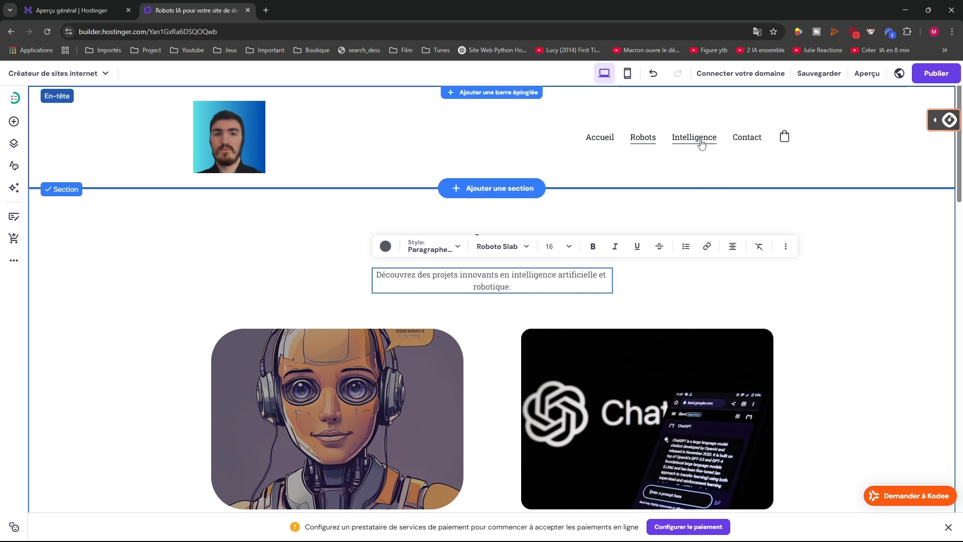
{"action": "left_click", "coordinate": [824, 272]}
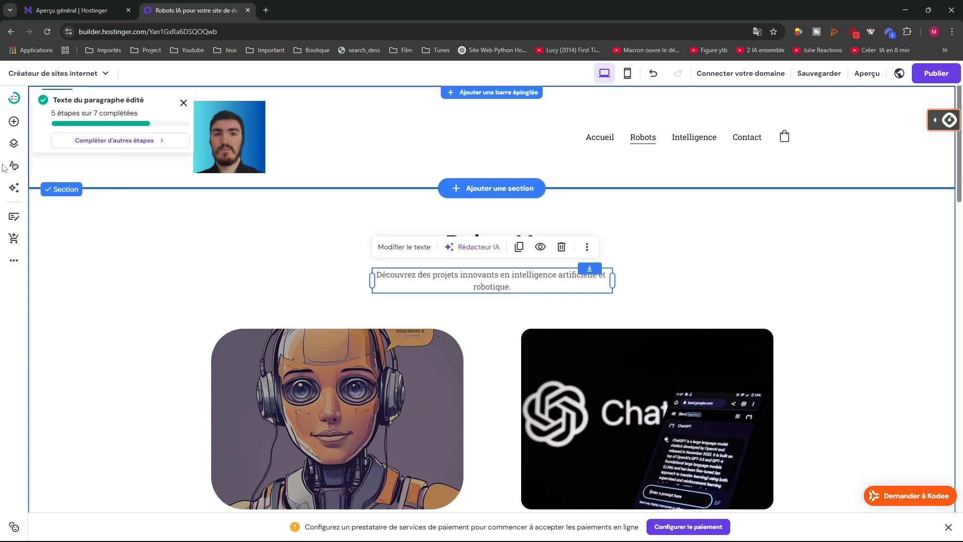
{"action": "left_click", "coordinate": [14, 98]}
{"action": "scroll", "coordinate": [96, 276], "scroll_direction": "down", "scroll_amount": 5}
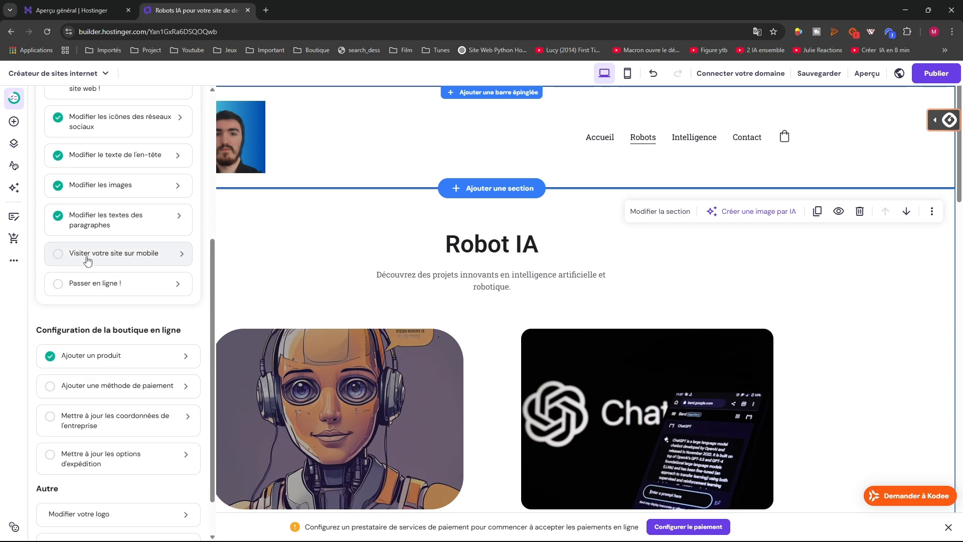
Dismiss the setup checklist and overlay, switch the editor to mobile view and scroll the page
{"action": "left_click", "coordinate": [87, 257]}
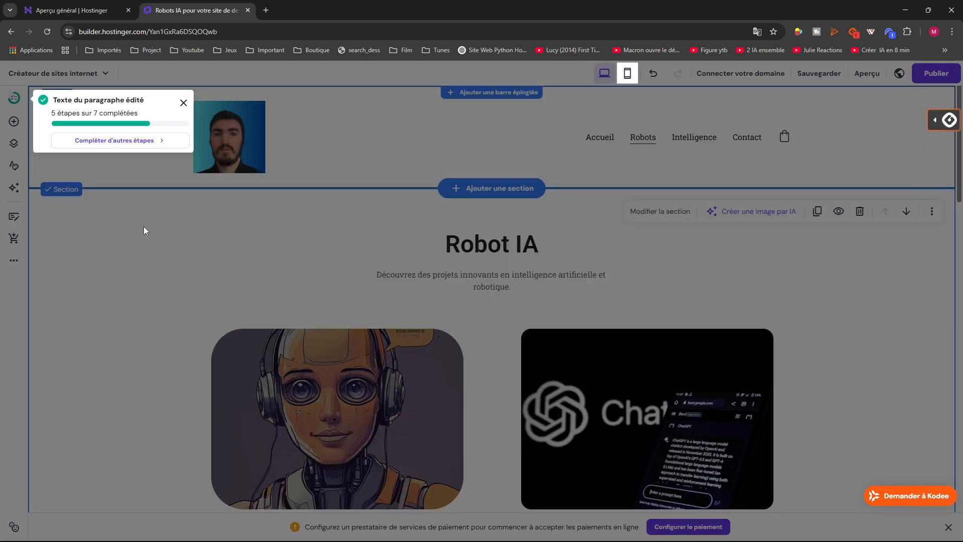
{"action": "left_click", "coordinate": [627, 73]}
{"action": "left_click", "coordinate": [627, 74]}
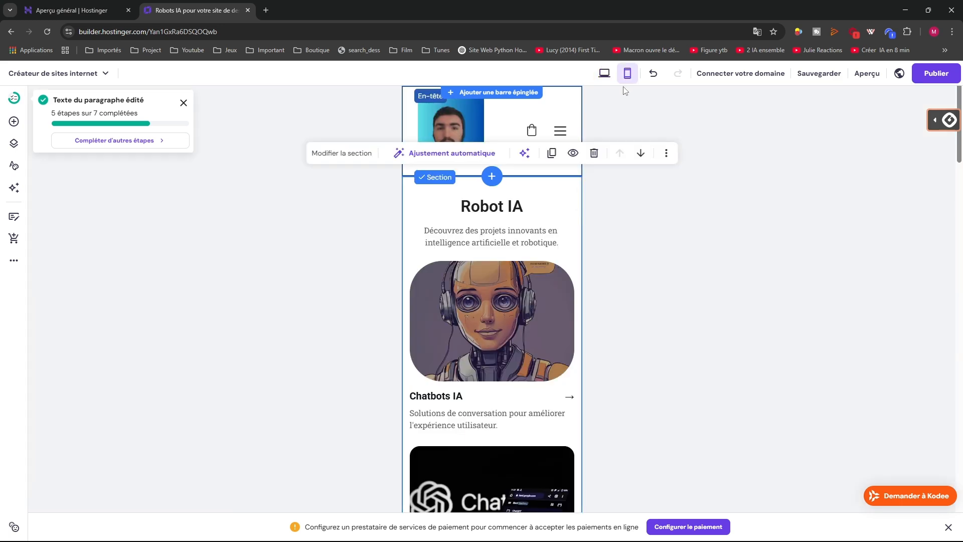
{"action": "scroll", "coordinate": [391, 301], "scroll_direction": "down", "scroll_amount": 6}
{"action": "scroll", "coordinate": [431, 319], "scroll_direction": "down", "scroll_amount": 20}
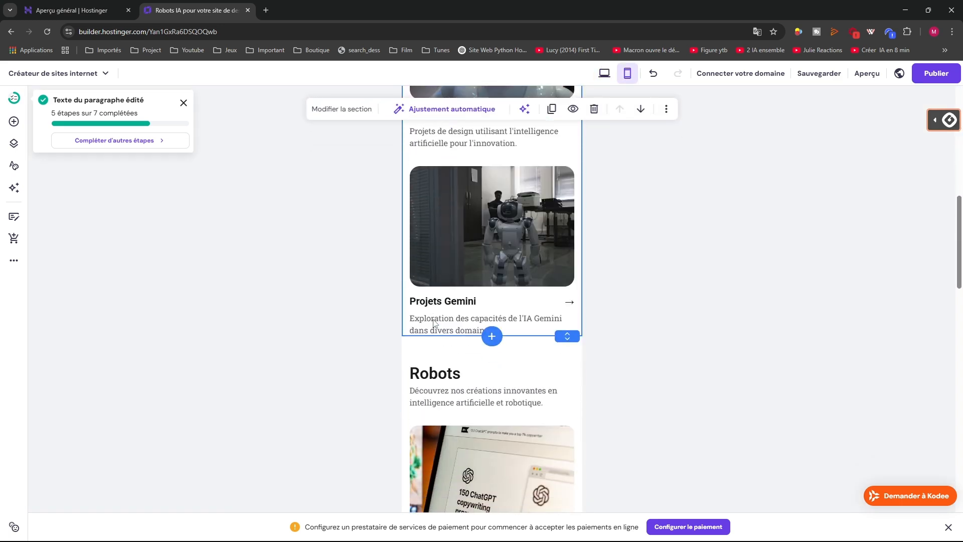
{"action": "scroll", "coordinate": [432, 319], "scroll_direction": "down", "scroll_amount": 10}
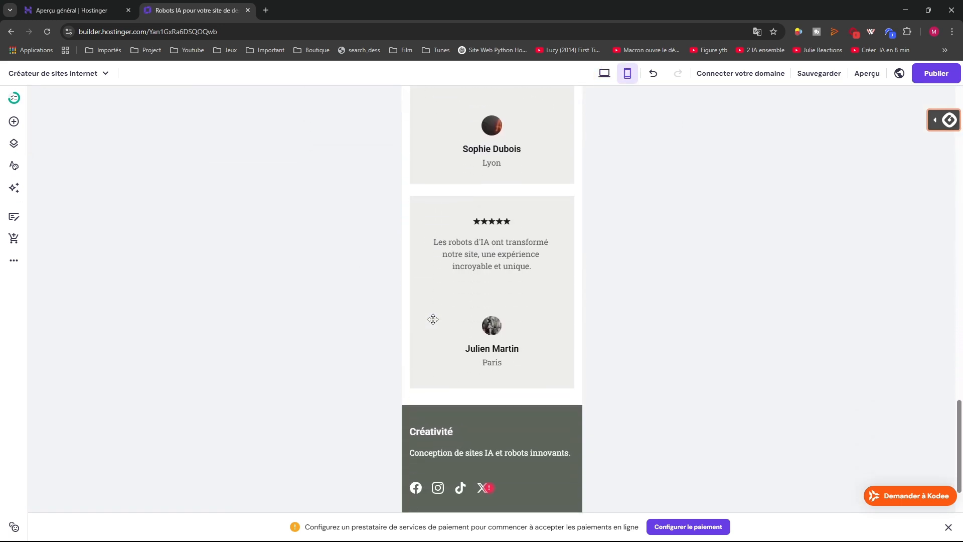
{"action": "scroll", "coordinate": [433, 319], "scroll_direction": "up", "scroll_amount": 11}
{"action": "scroll", "coordinate": [433, 318], "scroll_direction": "up", "scroll_amount": 18}
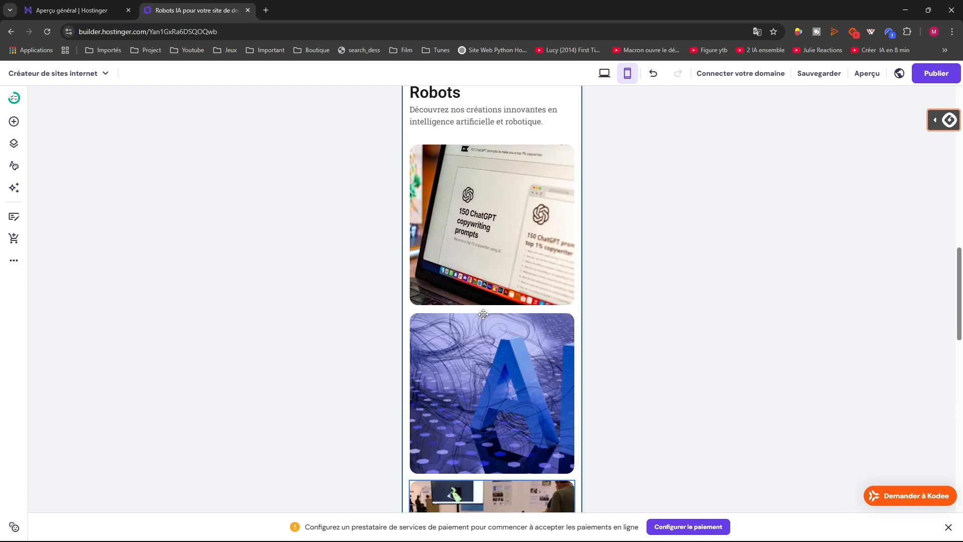
{"action": "scroll", "coordinate": [483, 314], "scroll_direction": "up", "scroll_amount": 4}
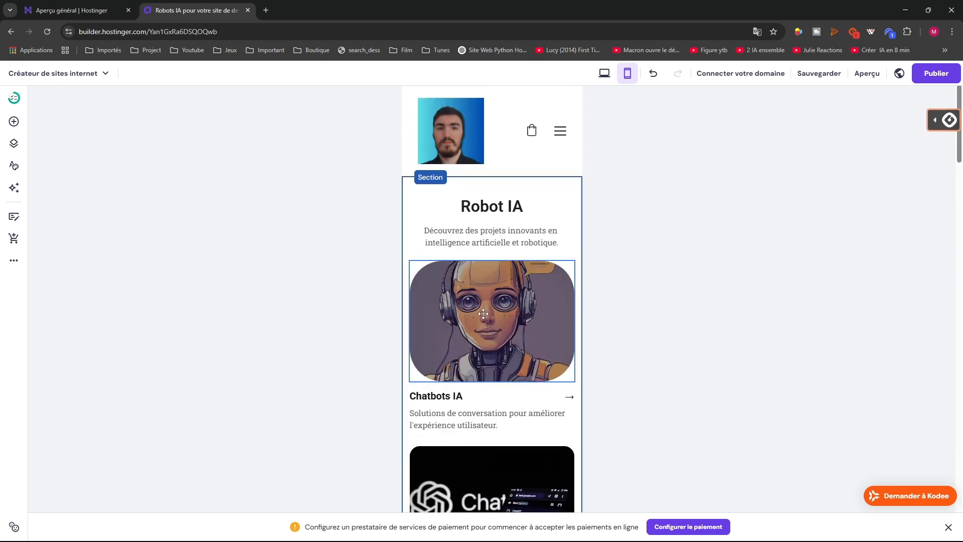
{"action": "left_click", "coordinate": [14, 99]}
{"action": "scroll", "coordinate": [83, 345], "scroll_direction": "down", "scroll_amount": 2}
{"action": "left_click", "coordinate": [337, 267]}
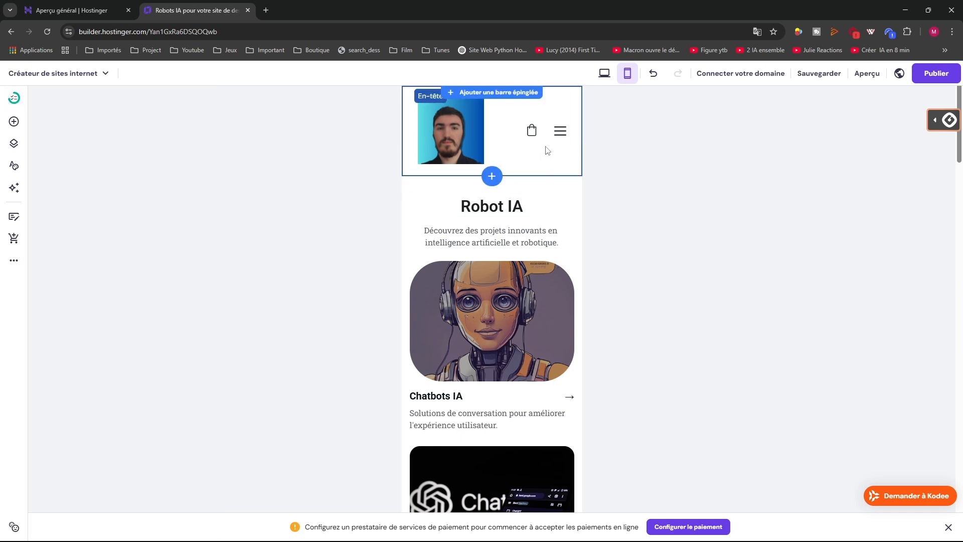
Use the mobile hamburger menu to visit Accueil, then the Intelligence blog page, and scroll it
{"action": "left_click", "coordinate": [559, 135]}
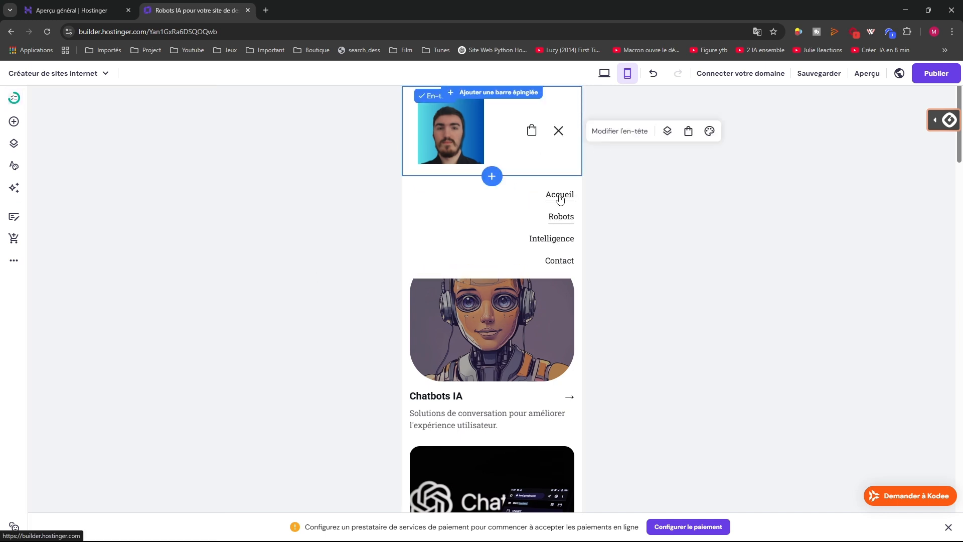
{"action": "left_click", "coordinate": [560, 196]}
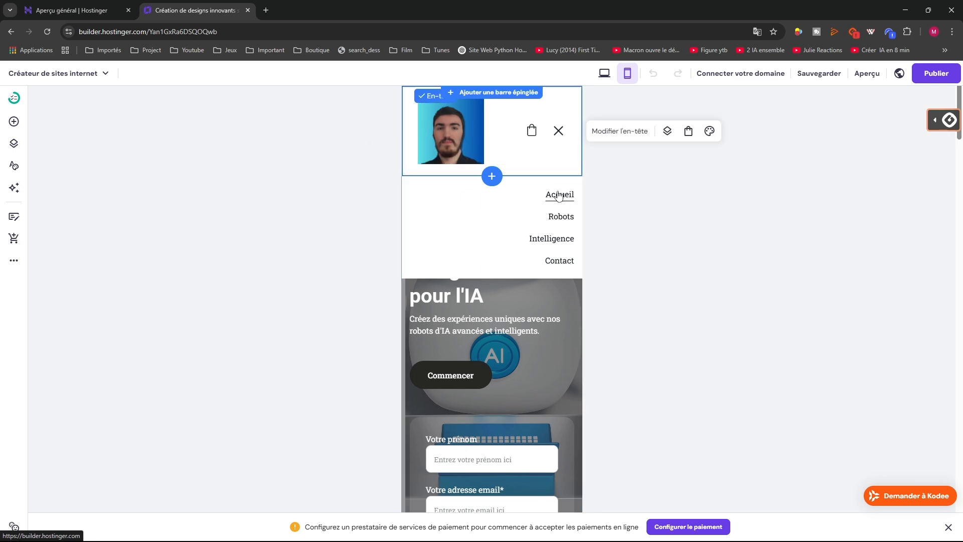
{"action": "left_click", "coordinate": [551, 240]}
{"action": "scroll", "coordinate": [492, 280], "scroll_direction": "down", "scroll_amount": 10}
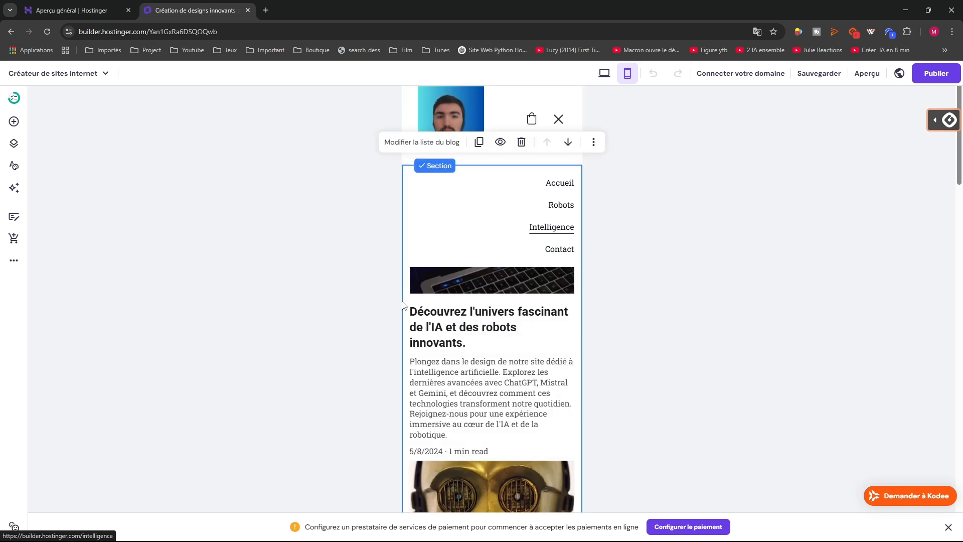
{"action": "scroll", "coordinate": [403, 304], "scroll_direction": "down", "scroll_amount": 15}
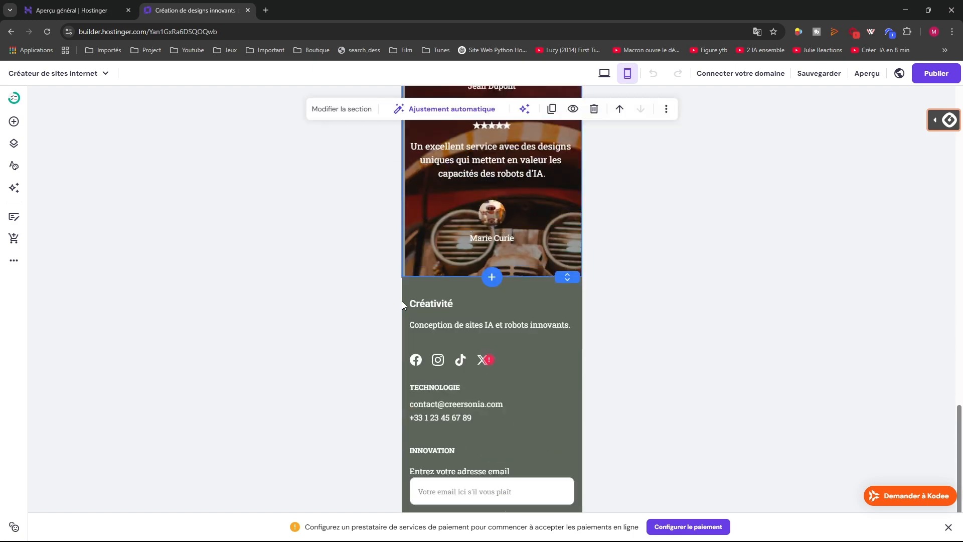
{"action": "scroll", "coordinate": [551, 316], "scroll_direction": "up", "scroll_amount": 15}
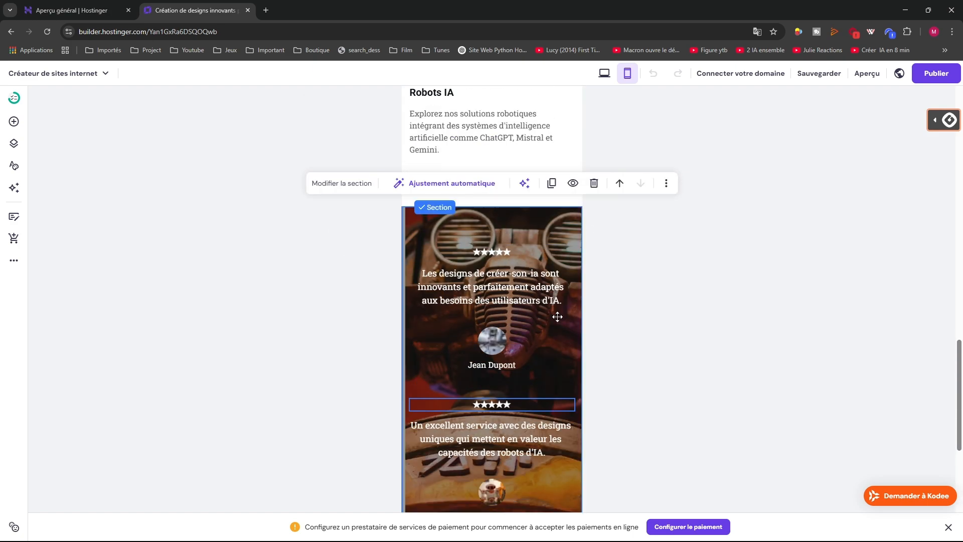
{"action": "scroll", "coordinate": [607, 143], "scroll_direction": "up", "scroll_amount": 10}
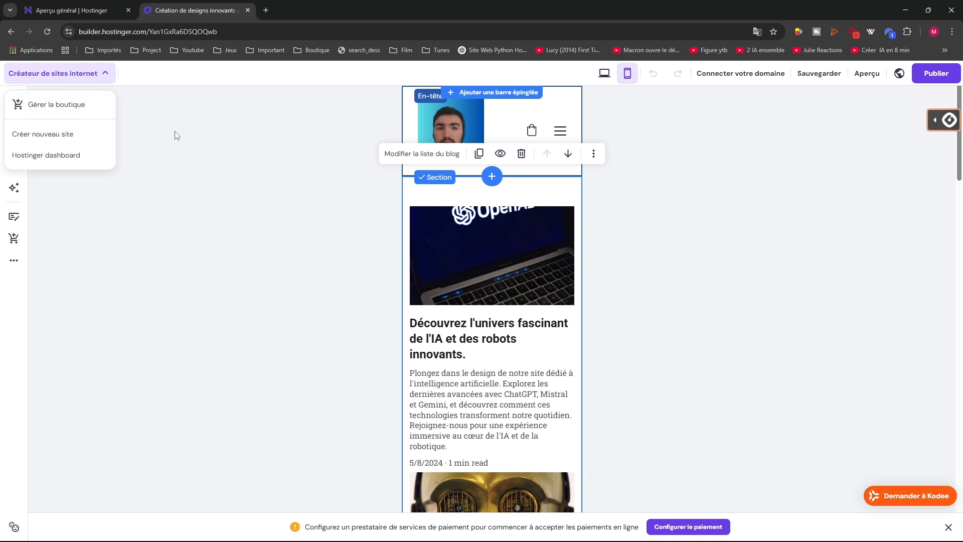
Reopen the site setup checklist and scroll down to its SEO item
{"action": "left_click", "coordinate": [15, 99]}
{"action": "scroll", "coordinate": [103, 441], "scroll_direction": "down", "scroll_amount": 2}
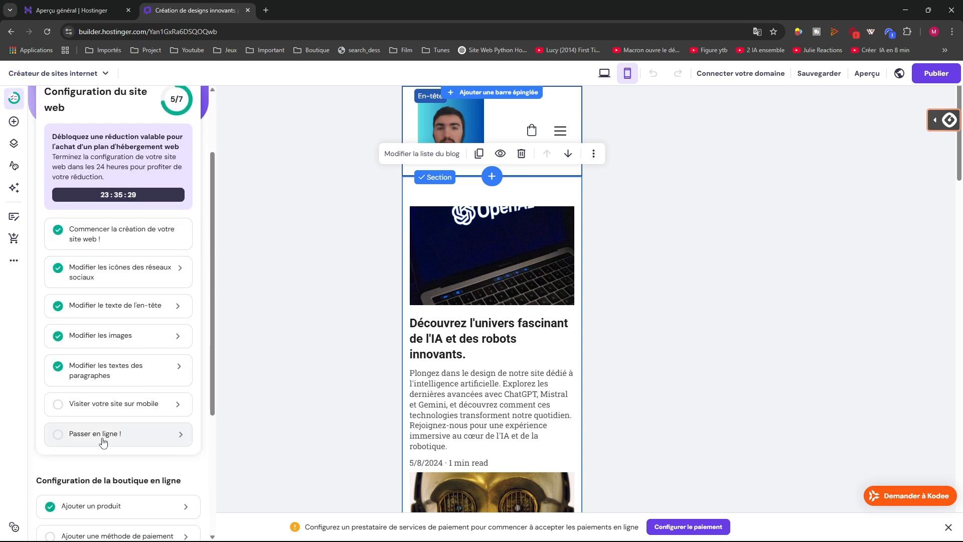
{"action": "scroll", "coordinate": [102, 441], "scroll_direction": "down", "scroll_amount": 4}
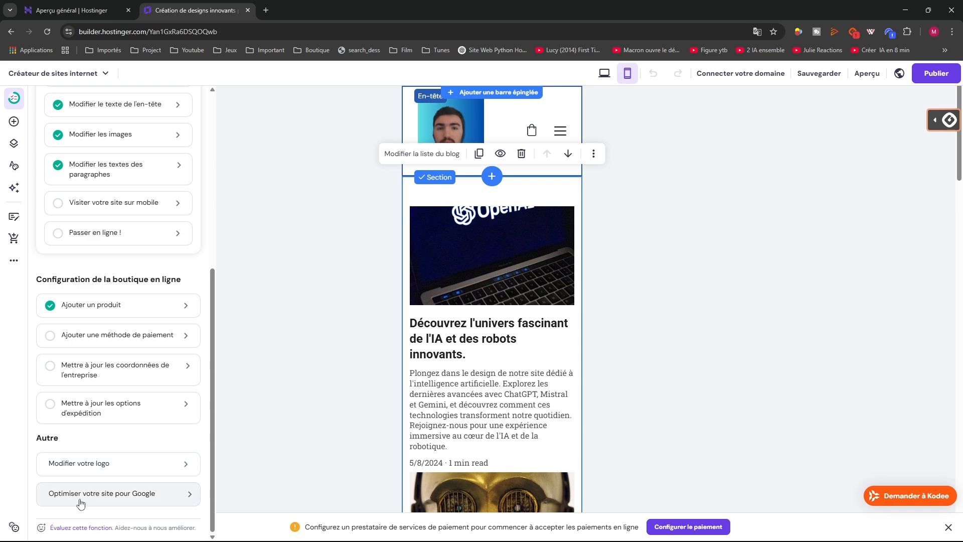
Review the 'SEO - Intelligence' title, keywords and meta description, then close the panel to save
{"action": "left_click", "coordinate": [118, 496]}
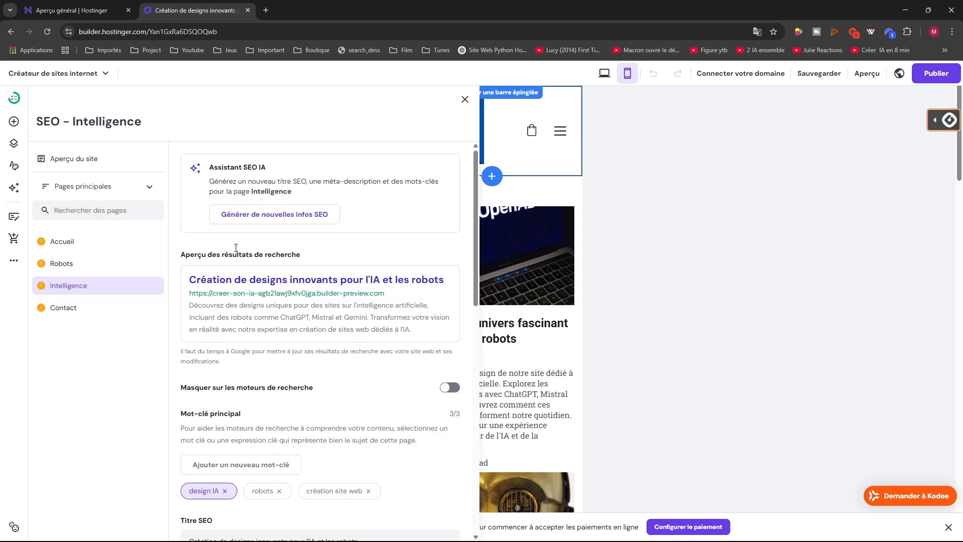
{"action": "scroll", "coordinate": [231, 218], "scroll_direction": "down", "scroll_amount": 3}
{"action": "scroll", "coordinate": [248, 306], "scroll_direction": "down", "scroll_amount": 7}
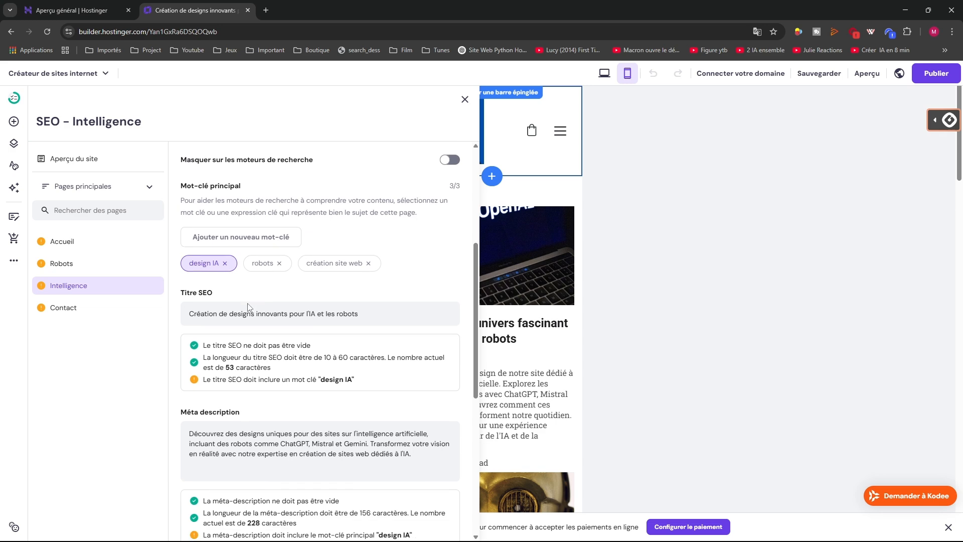
{"action": "scroll", "coordinate": [248, 306], "scroll_direction": "up", "scroll_amount": 6}
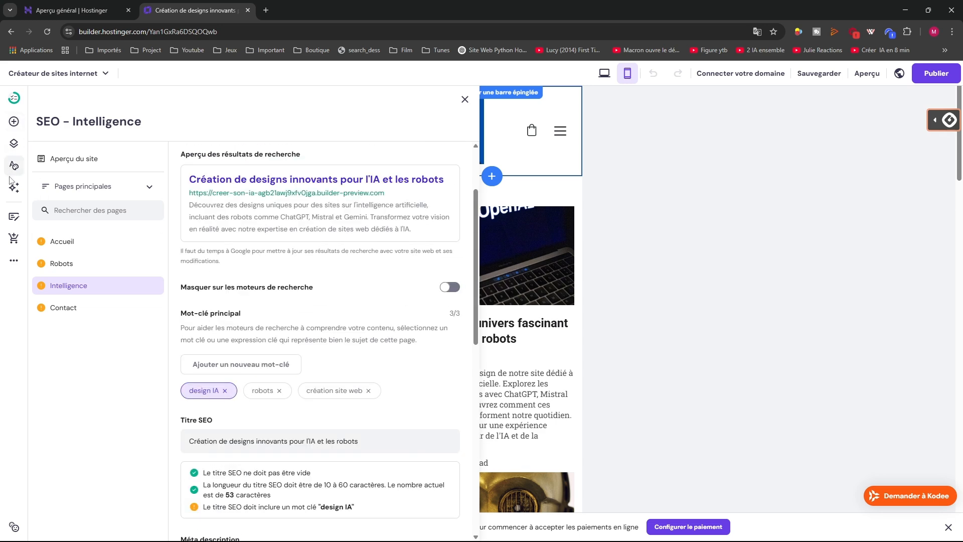
{"action": "left_click", "coordinate": [709, 196]}
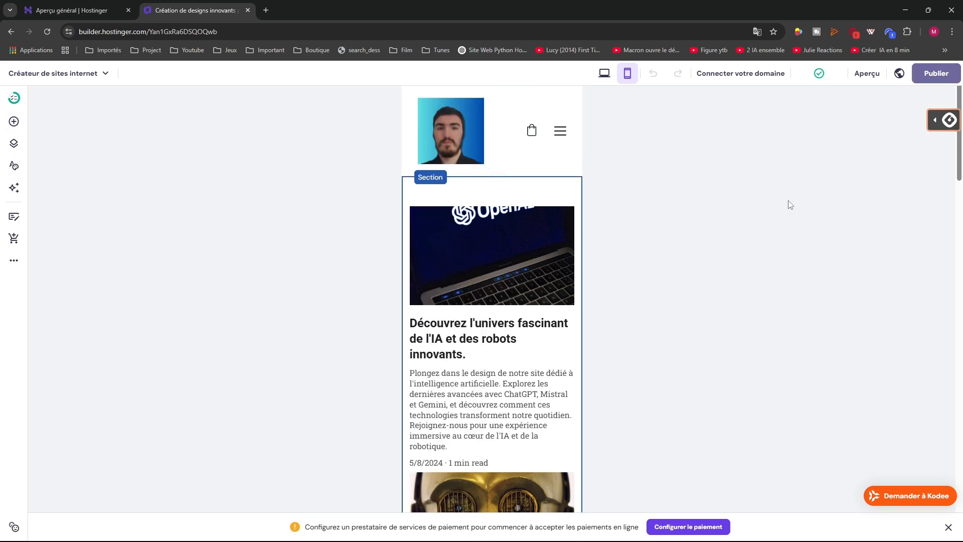
Preview the site in Aperçu on mobile, then in the desktop layout, scrolling through each
{"action": "left_click", "coordinate": [866, 73]}
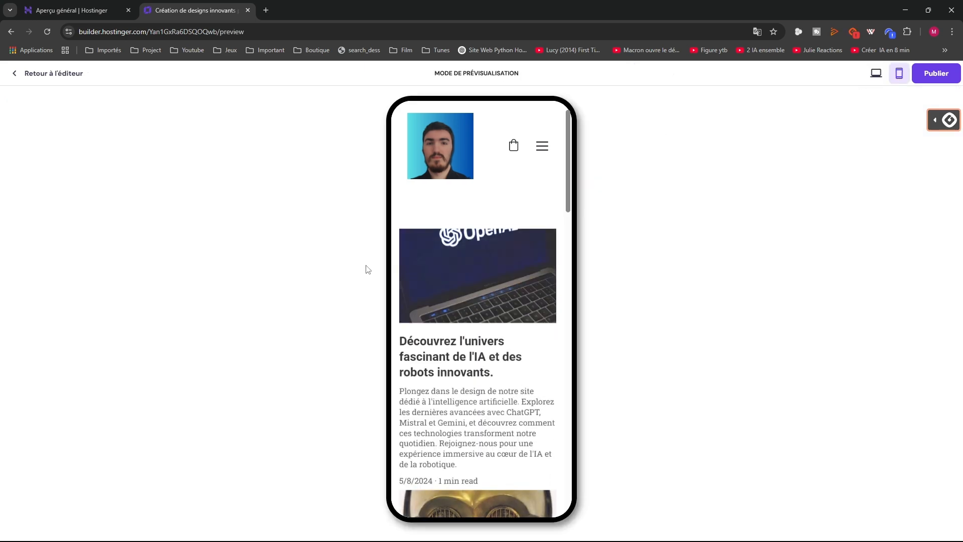
{"action": "scroll", "coordinate": [449, 306], "scroll_direction": "down", "scroll_amount": 5}
{"action": "scroll", "coordinate": [448, 306], "scroll_direction": "down", "scroll_amount": 10}
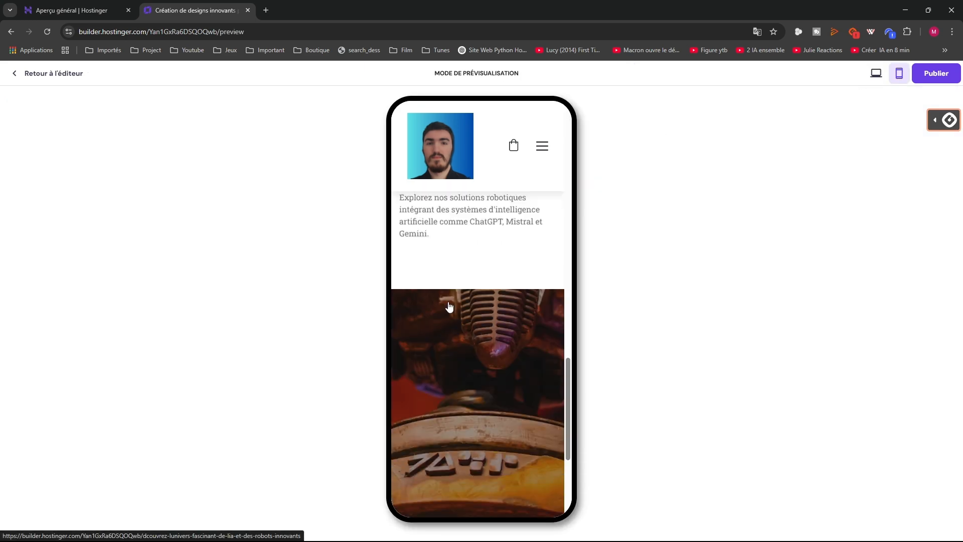
{"action": "scroll", "coordinate": [449, 299], "scroll_direction": "up", "scroll_amount": 2}
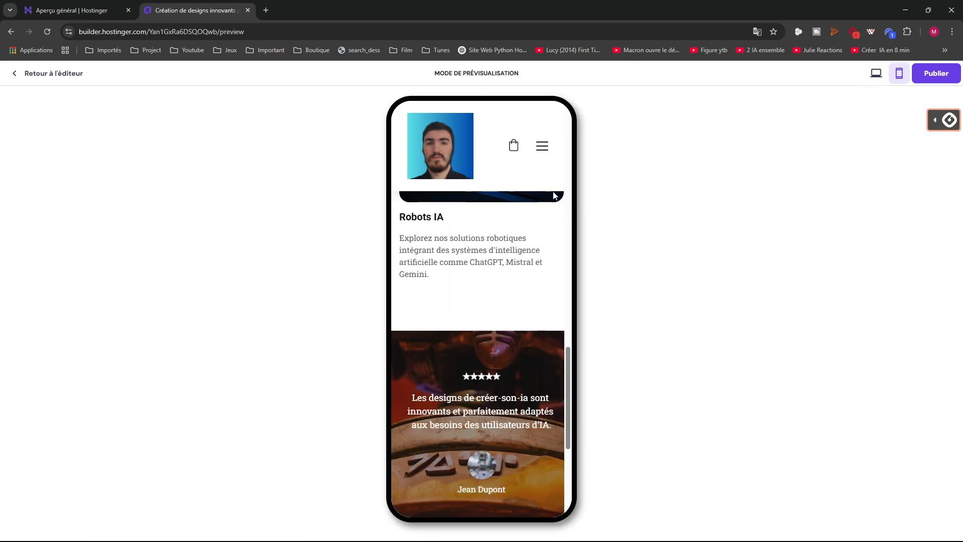
{"action": "left_click", "coordinate": [876, 74]}
{"action": "scroll", "coordinate": [301, 189], "scroll_direction": "down", "scroll_amount": 3}
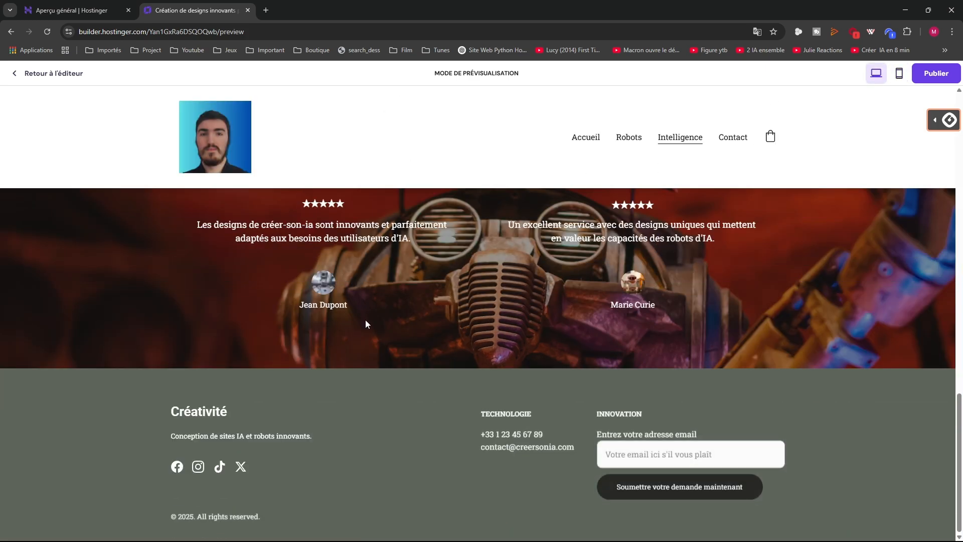
{"action": "scroll", "coordinate": [365, 321], "scroll_direction": "up", "scroll_amount": 10}
{"action": "scroll", "coordinate": [363, 322], "scroll_direction": "up", "scroll_amount": 5}
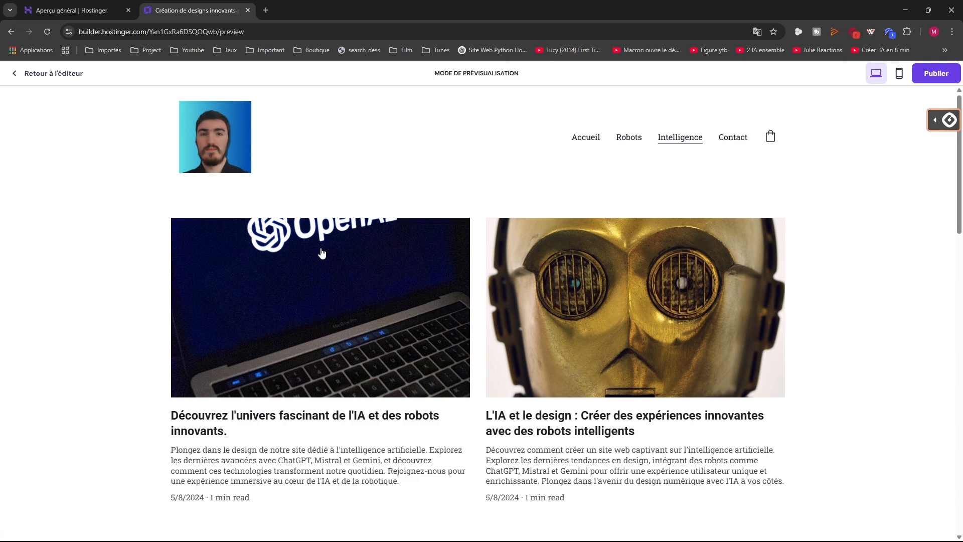
{"action": "scroll", "coordinate": [251, 375], "scroll_direction": "down", "scroll_amount": 10}
{"action": "scroll", "coordinate": [262, 377], "scroll_direction": "down", "scroll_amount": 3}
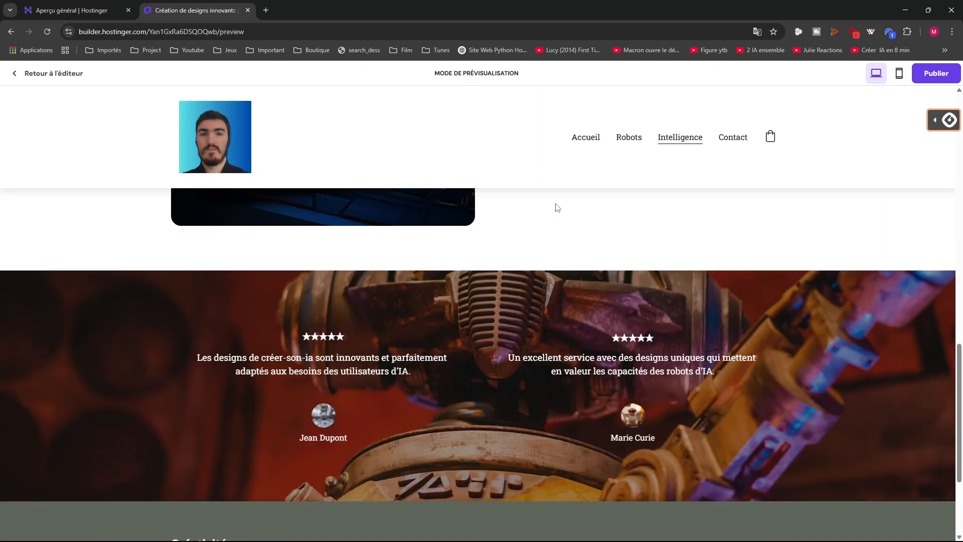
{"action": "scroll", "coordinate": [525, 228], "scroll_direction": "up", "scroll_amount": 5}
Spot the overlapping hero text on Accueil, then widen the 'Design innovant pour l'IA' heading to two lines
{"action": "left_click", "coordinate": [586, 138]}
{"action": "scroll", "coordinate": [452, 226], "scroll_direction": "down", "scroll_amount": 2}
{"action": "scroll", "coordinate": [404, 267], "scroll_direction": "up", "scroll_amount": 2}
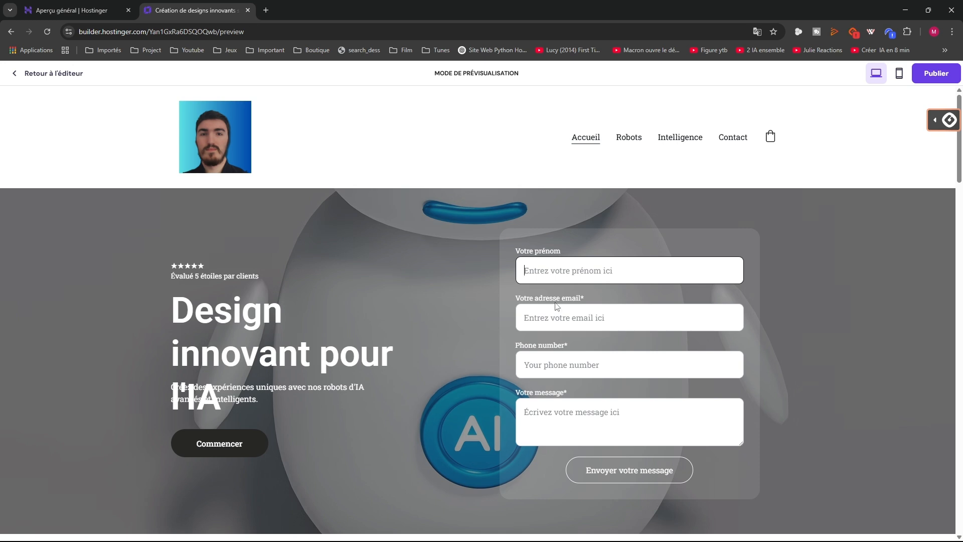
{"action": "scroll", "coordinate": [201, 358], "scroll_direction": "down", "scroll_amount": 2}
{"action": "scroll", "coordinate": [210, 346], "scroll_direction": "up", "scroll_amount": 1}
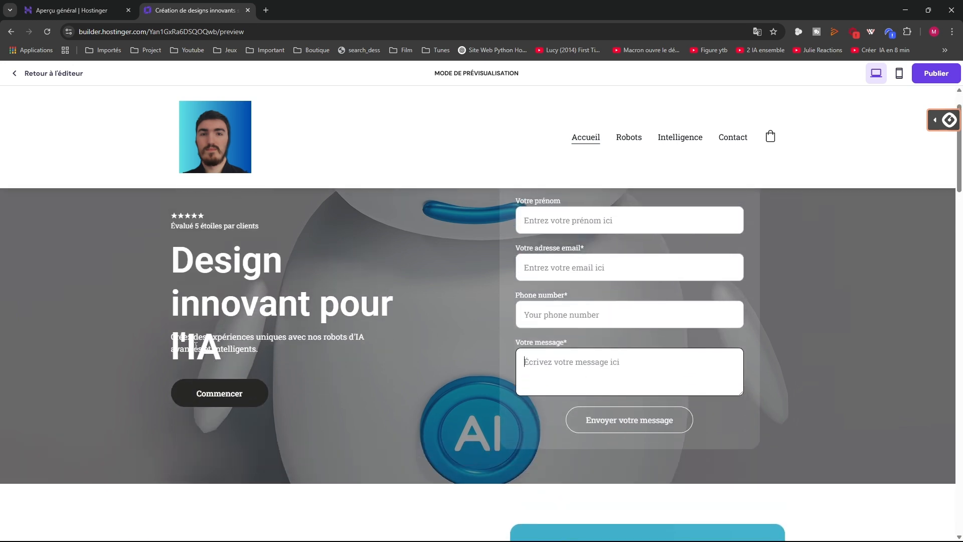
{"action": "left_click", "coordinate": [211, 350]}
{"action": "left_click_drag", "start_coordinate": [182, 350], "coordinate": [220, 349]}
{"action": "left_click", "coordinate": [144, 331]}
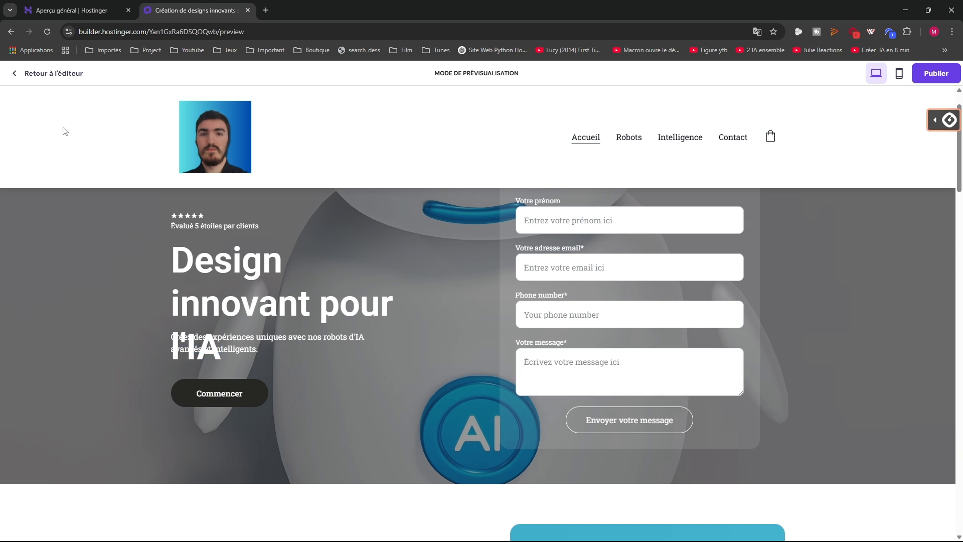
{"action": "left_click", "coordinate": [64, 74]}
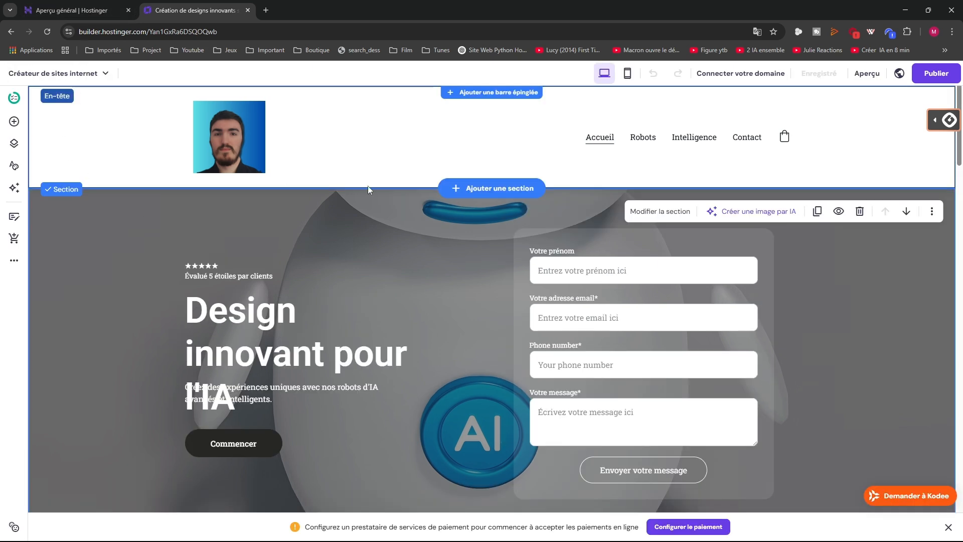
{"action": "left_click", "coordinate": [291, 372]}
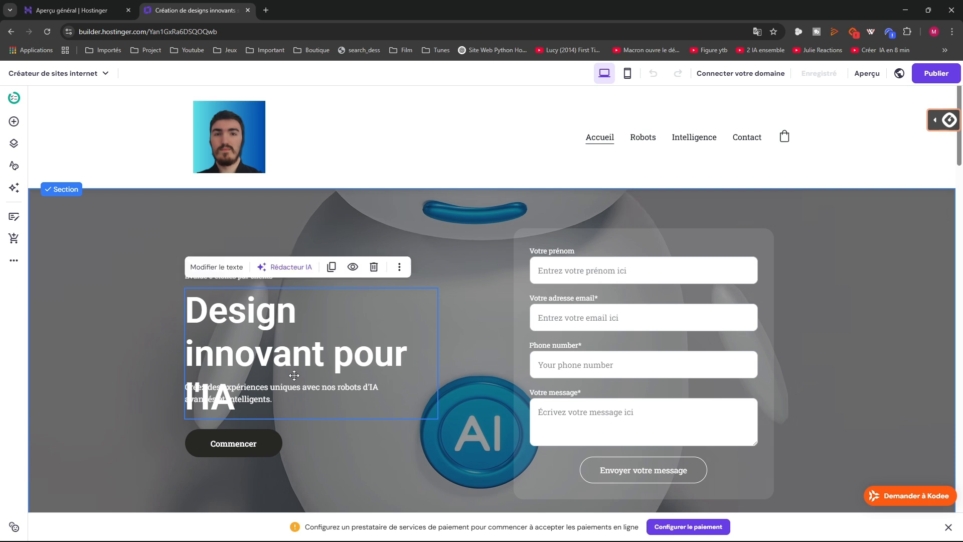
{"action": "left_click_drag", "start_coordinate": [438, 358], "coordinate": [469, 358]}
Preview the updated home page and publish the site with Publier
{"action": "left_click", "coordinate": [131, 329]}
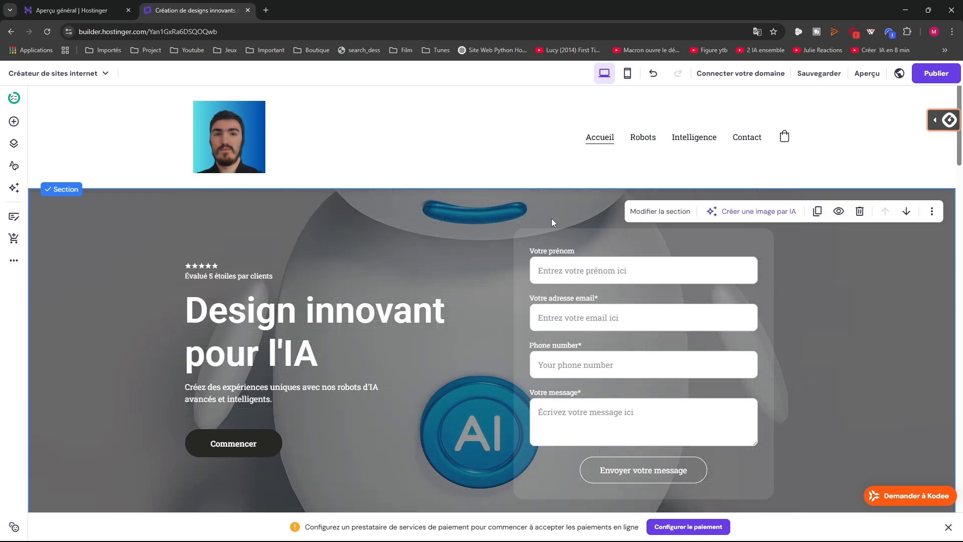
{"action": "left_click", "coordinate": [862, 75]}
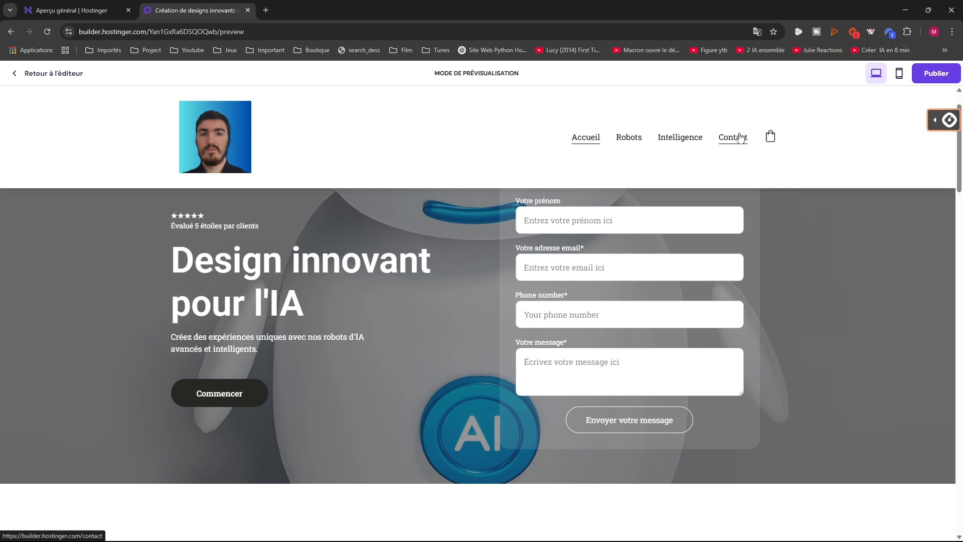
{"action": "left_click", "coordinate": [930, 81]}
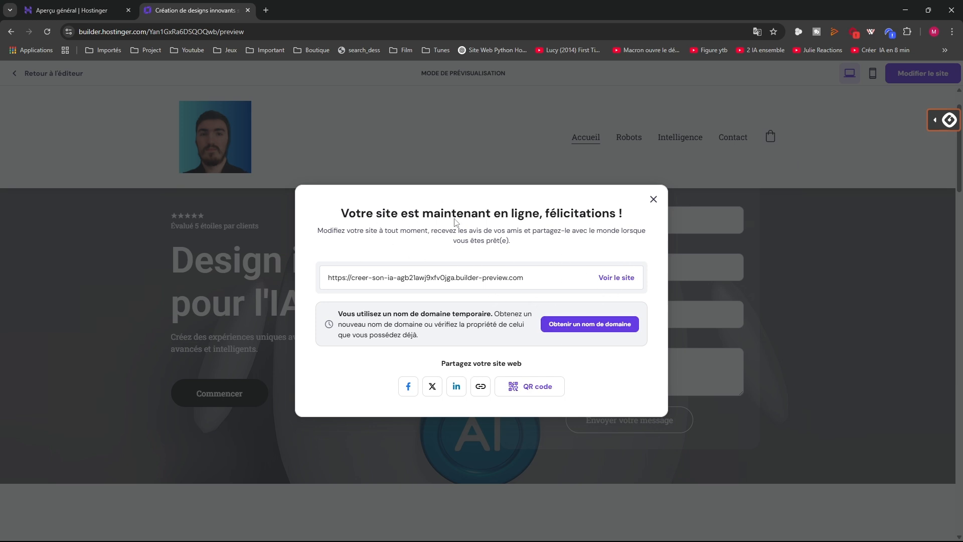
Open the live site via 'Voir le site', check its temporary address, then return to the Hostinger tab
{"action": "left_click", "coordinate": [610, 280]}
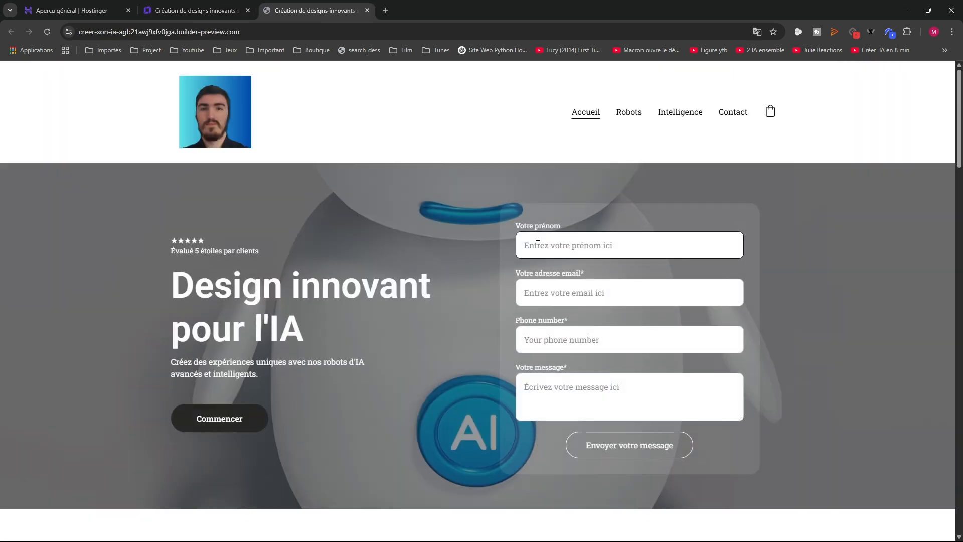
{"action": "scroll", "coordinate": [538, 244], "scroll_direction": "down", "scroll_amount": 2}
{"action": "scroll", "coordinate": [534, 241], "scroll_direction": "up", "scroll_amount": 2}
{"action": "left_click", "coordinate": [156, 31]}
{"action": "triple_click", "coordinate": [285, 33]}
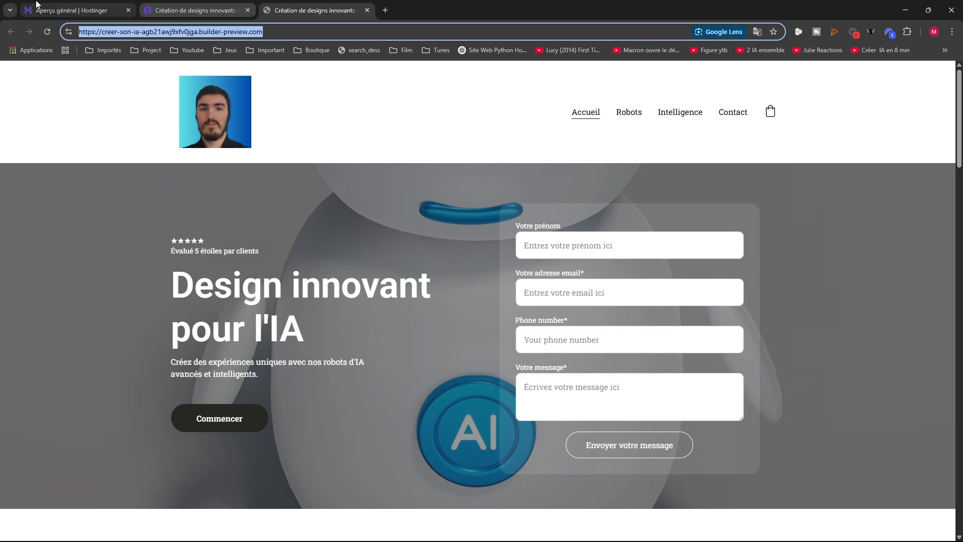
{"action": "left_click", "coordinate": [70, 10]}
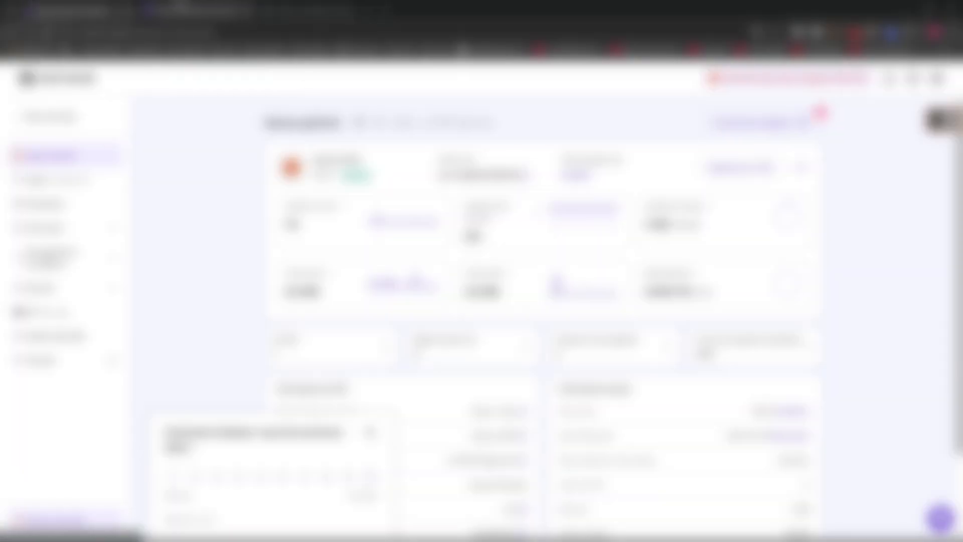
Go back to the Hostinger tab and open the hPanel Accueil page
{"action": "left_click", "coordinate": [190, 10]}
{"action": "left_click", "coordinate": [70, 10]}
{"action": "left_click", "coordinate": [70, 116]}
{"action": "scroll", "coordinate": [230, 234], "scroll_direction": "down", "scroll_amount": 1}
{"action": "scroll", "coordinate": [230, 235], "scroll_direction": "up", "scroll_amount": 1}
Under Sites web > Liste des sites, add a website of type 'Site web PHP/HTML vide'
{"action": "left_click", "coordinate": [45, 147]}
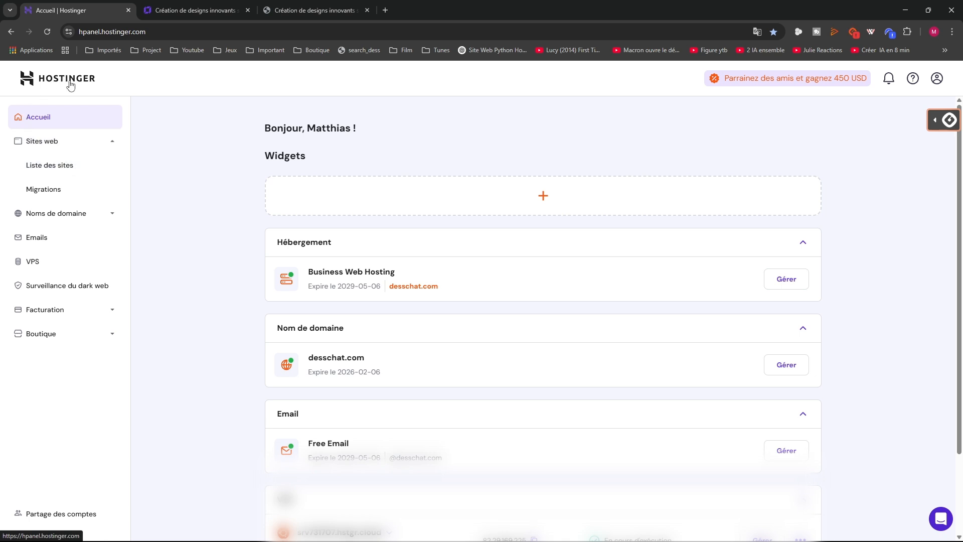
{"action": "left_click", "coordinate": [43, 167]}
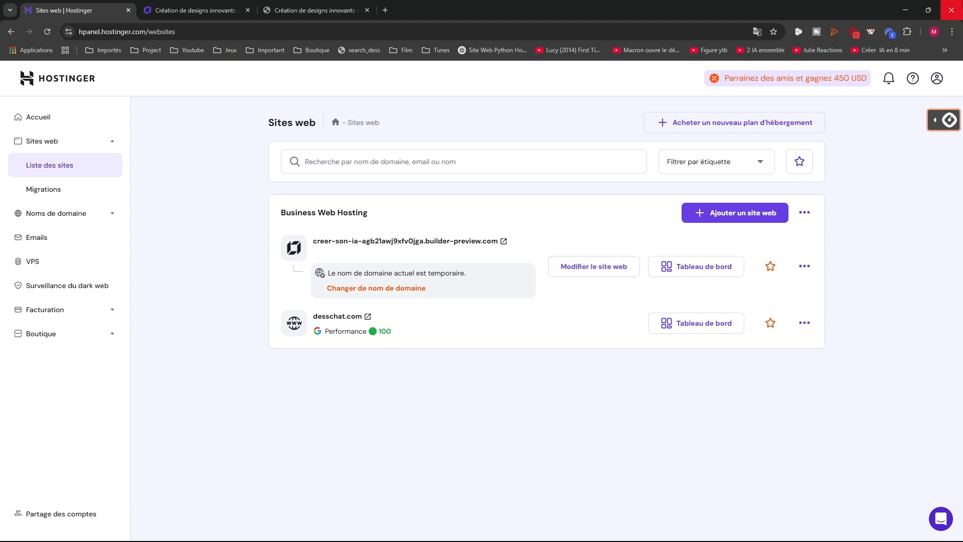
{"action": "left_click", "coordinate": [710, 216]}
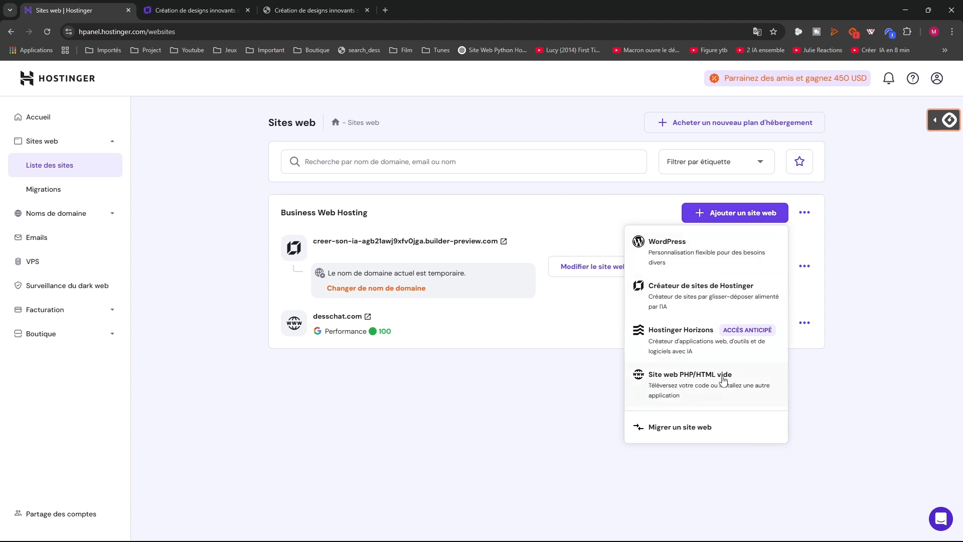
{"action": "left_click", "coordinate": [690, 386]}
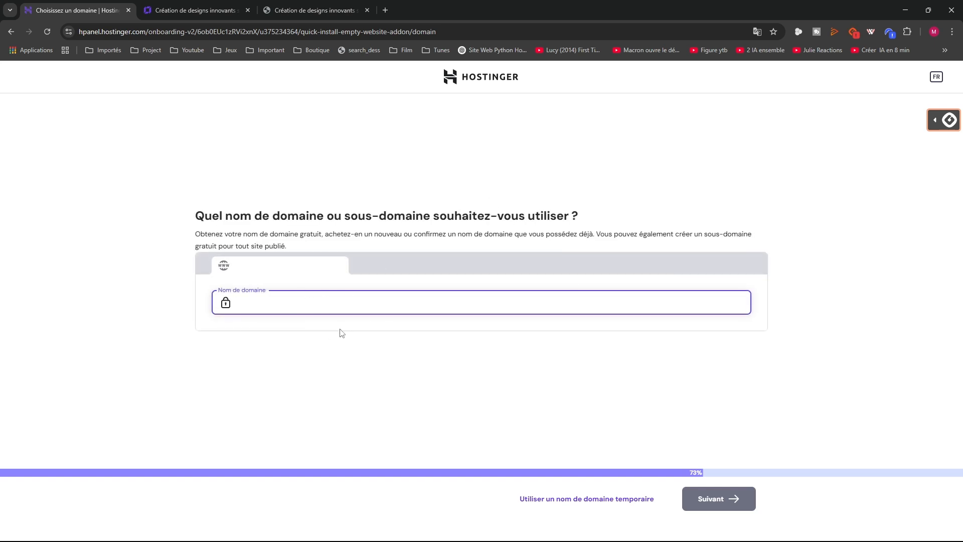
Give the new site a temporary domain, compare with desschat.com's dashboard and live site, then return
{"action": "left_click", "coordinate": [565, 504]}
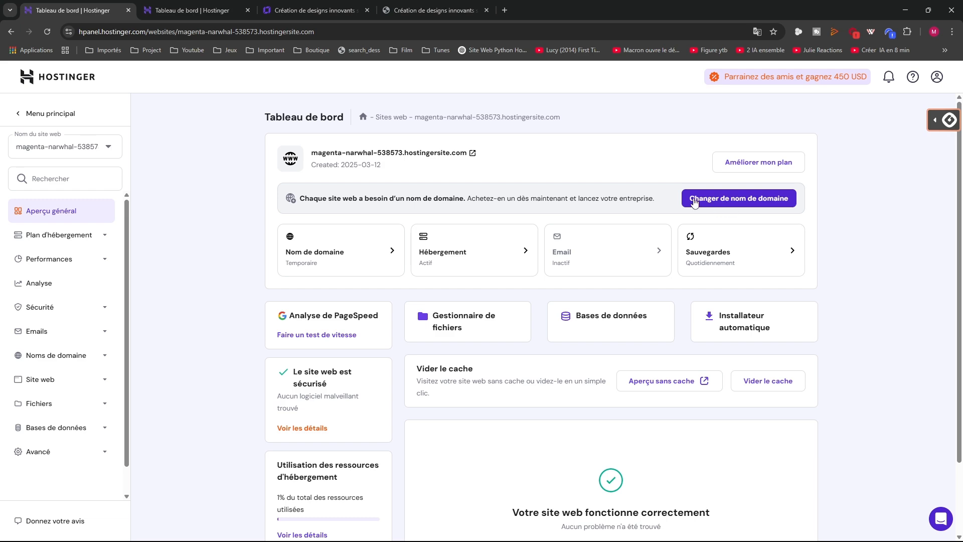
{"action": "left_click", "coordinate": [311, 10]}
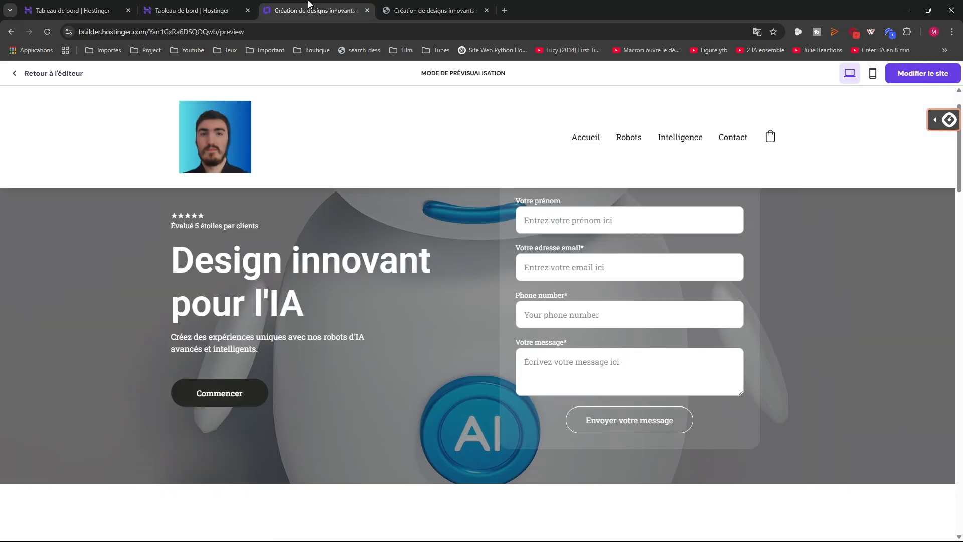
{"action": "left_click", "coordinate": [141, 9]}
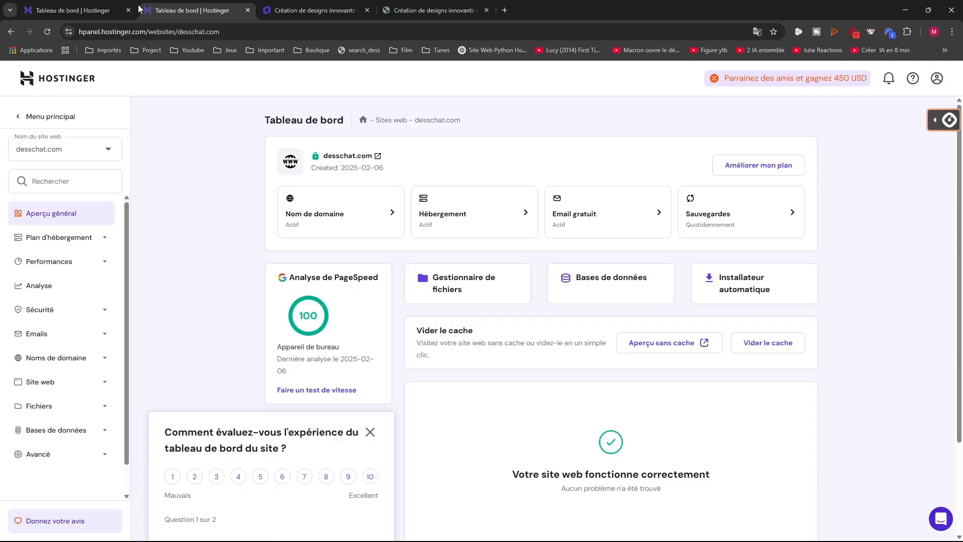
{"action": "left_click", "coordinate": [370, 160]}
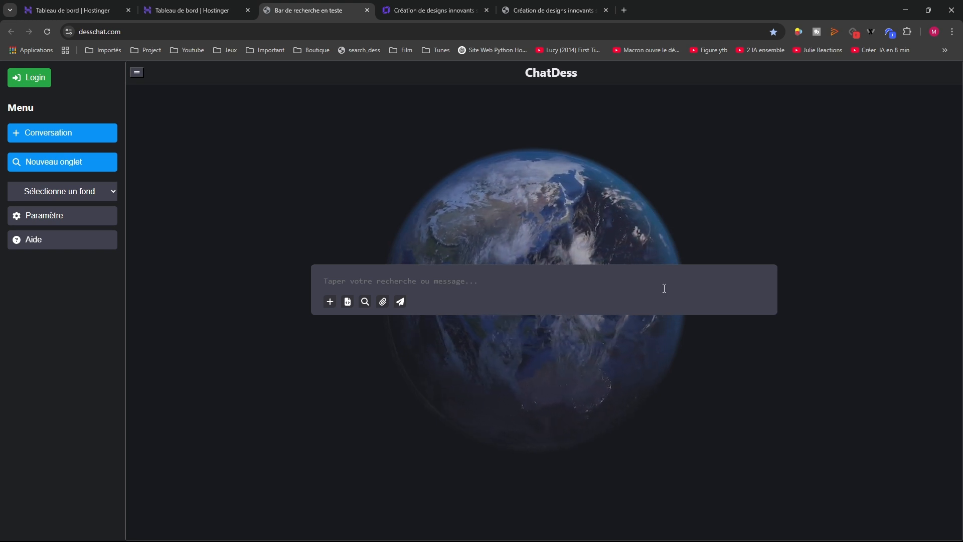
{"action": "left_click", "coordinate": [161, 13]}
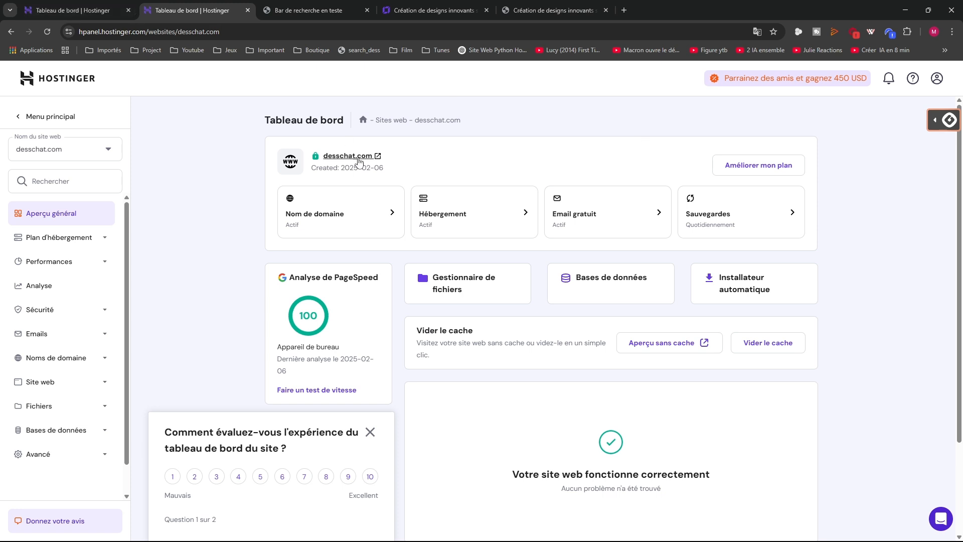
{"action": "left_click", "coordinate": [111, 18]}
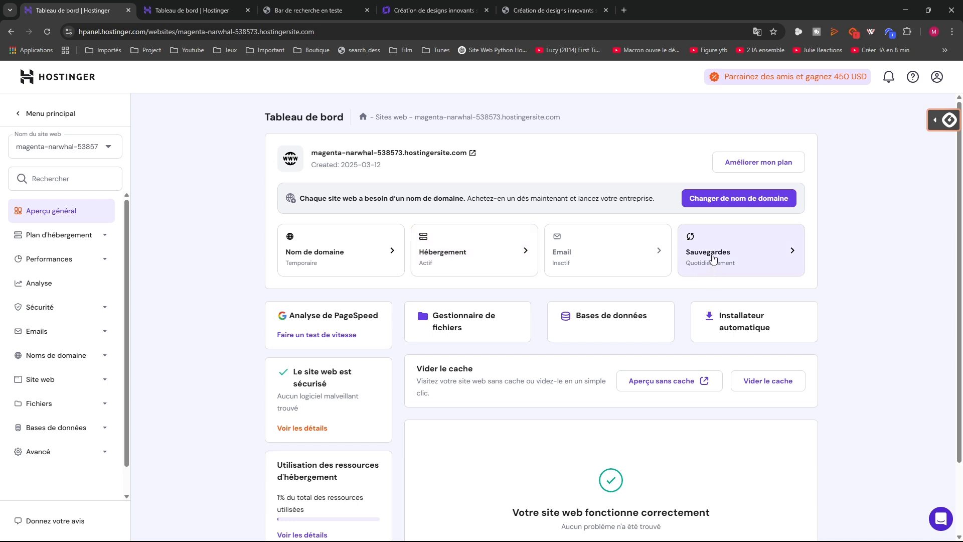
Look at the new site's Sauvegardes page, then return to the magenta-narwhal dashboard
{"action": "left_click", "coordinate": [764, 255]}
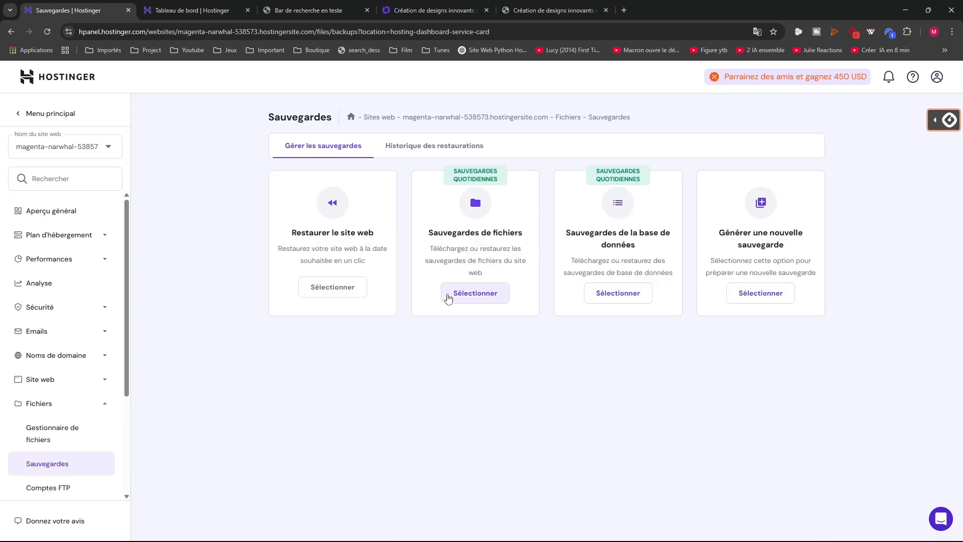
{"action": "left_click", "coordinate": [11, 32]}
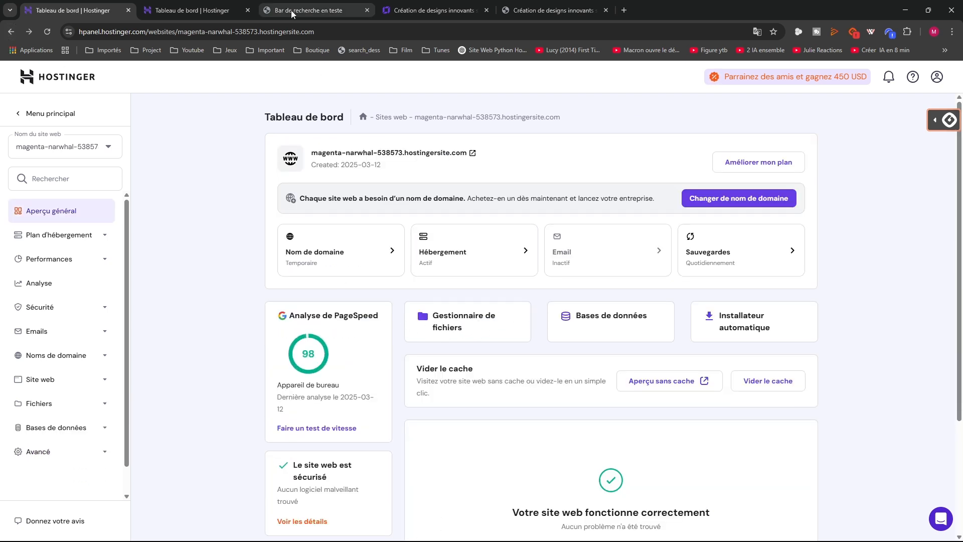
{"action": "left_click", "coordinate": [168, 8]}
{"action": "left_click", "coordinate": [90, 9]}
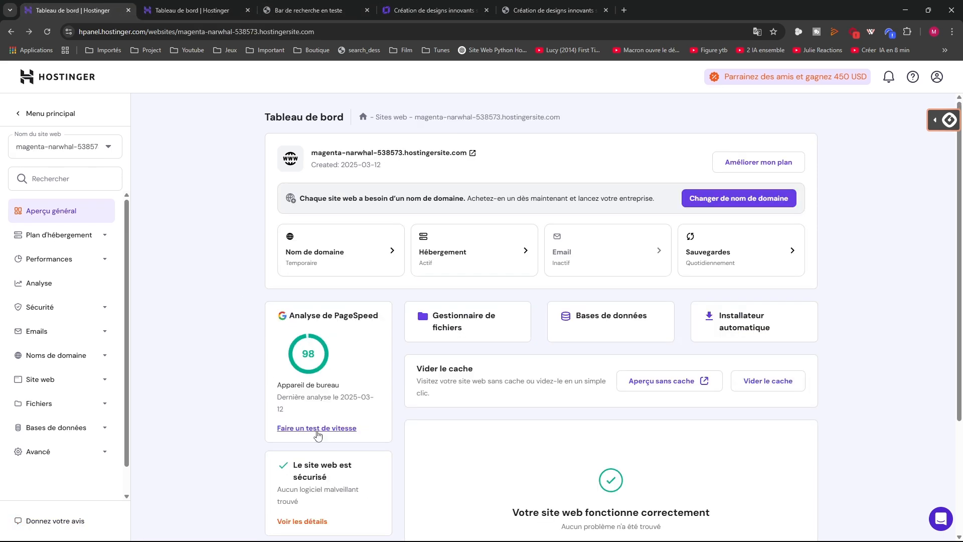
Run a new Bureau (desktop) speed test scoring 98, then go back to Tableau de bord
{"action": "left_click", "coordinate": [309, 432]}
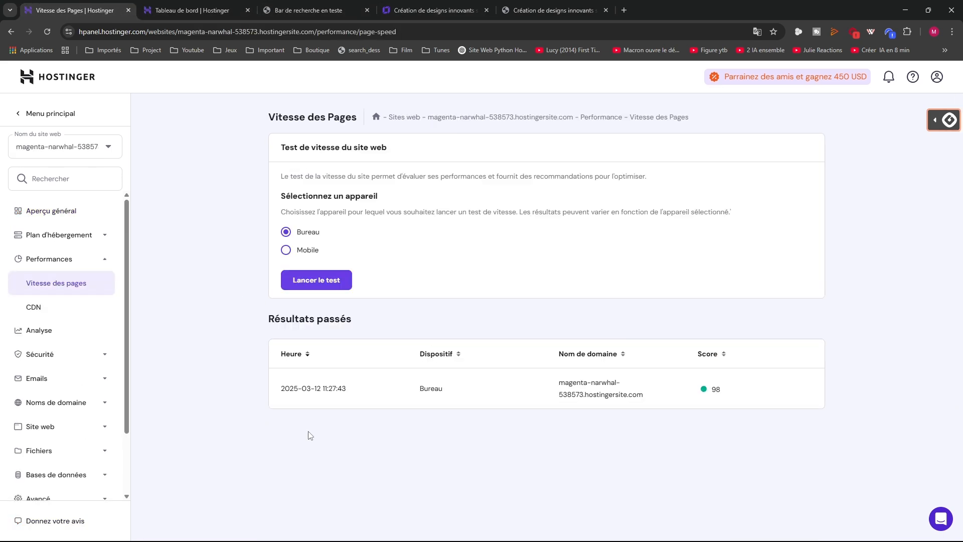
{"action": "left_click", "coordinate": [11, 32]}
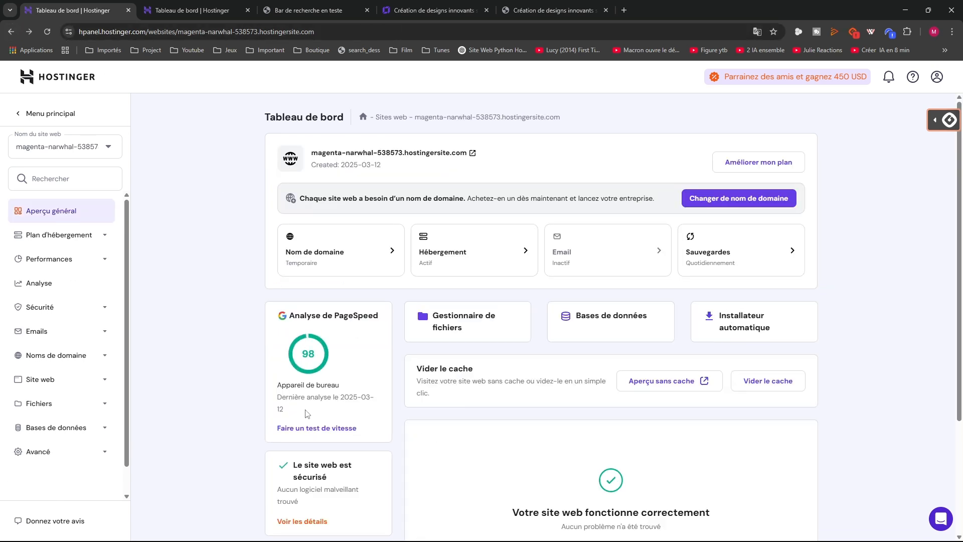
{"action": "left_click", "coordinate": [308, 428]}
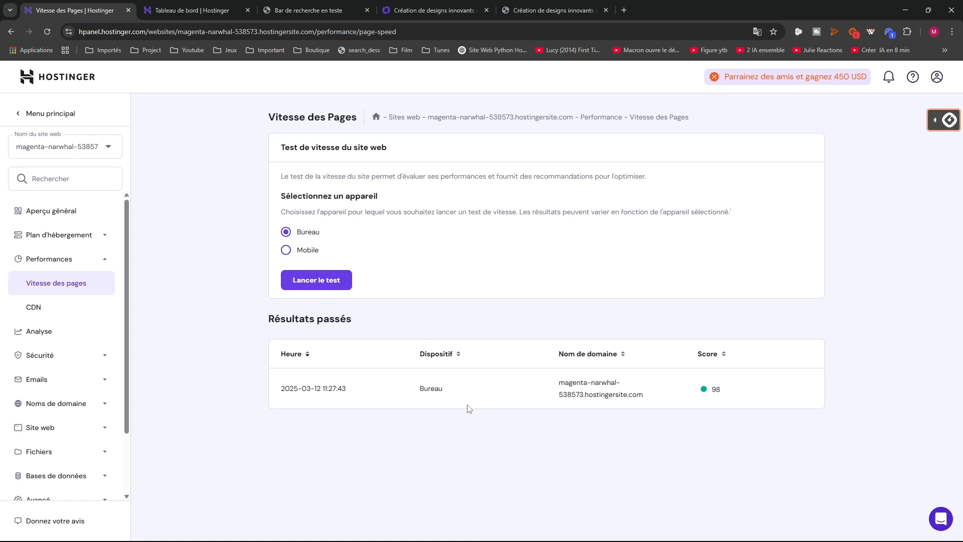
{"action": "left_click", "coordinate": [318, 280]}
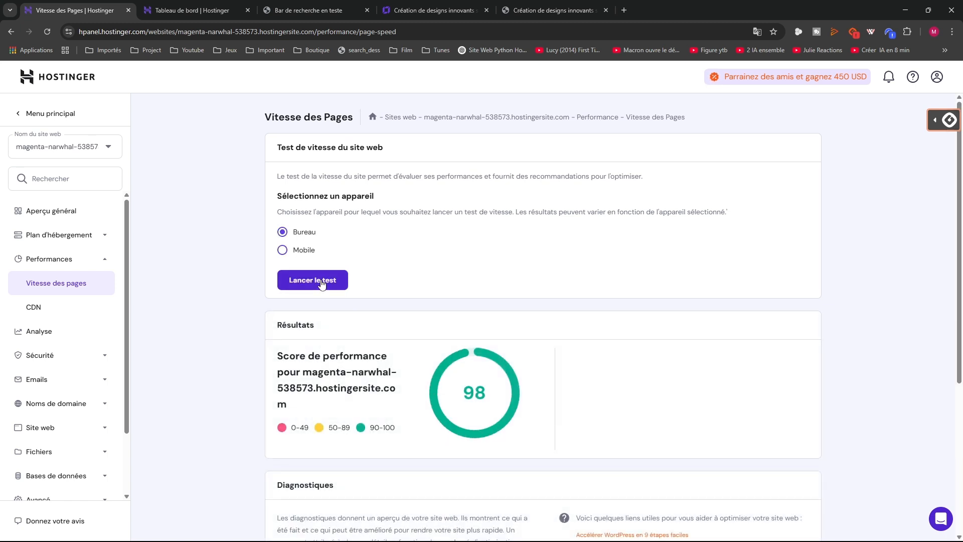
{"action": "scroll", "coordinate": [412, 393], "scroll_direction": "down", "scroll_amount": 5}
{"action": "scroll", "coordinate": [406, 416], "scroll_direction": "up", "scroll_amount": 3}
{"action": "left_click", "coordinate": [11, 32]}
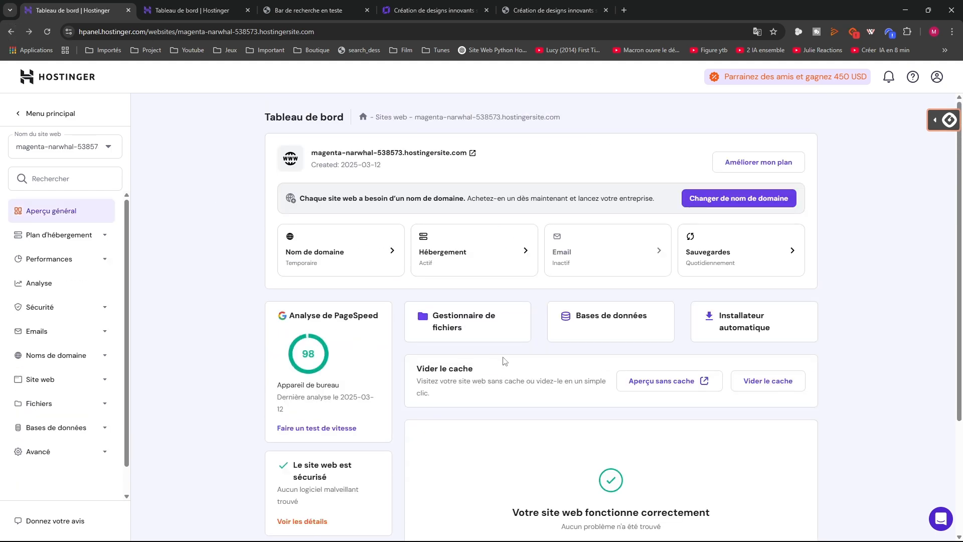
{"action": "left_click", "coordinate": [592, 326]}
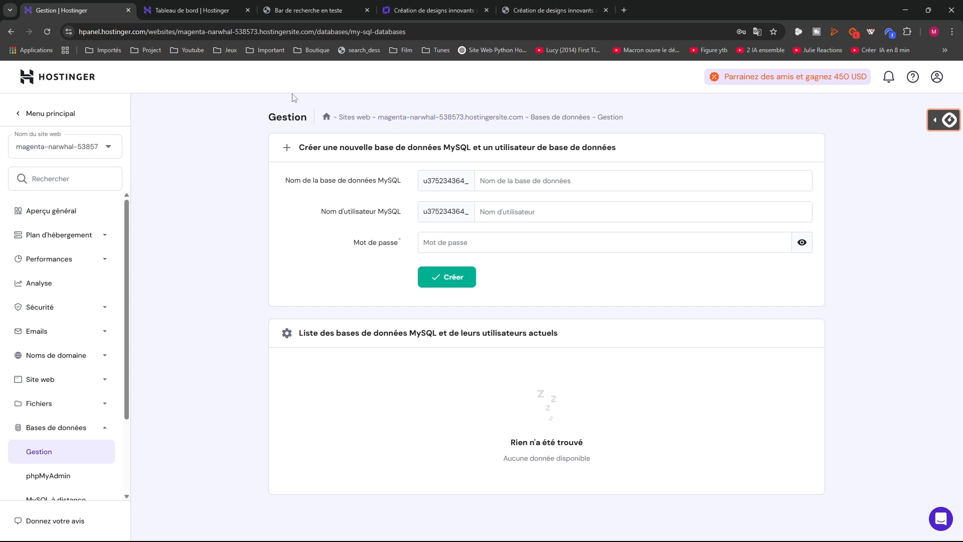
{"action": "left_click", "coordinate": [11, 32]}
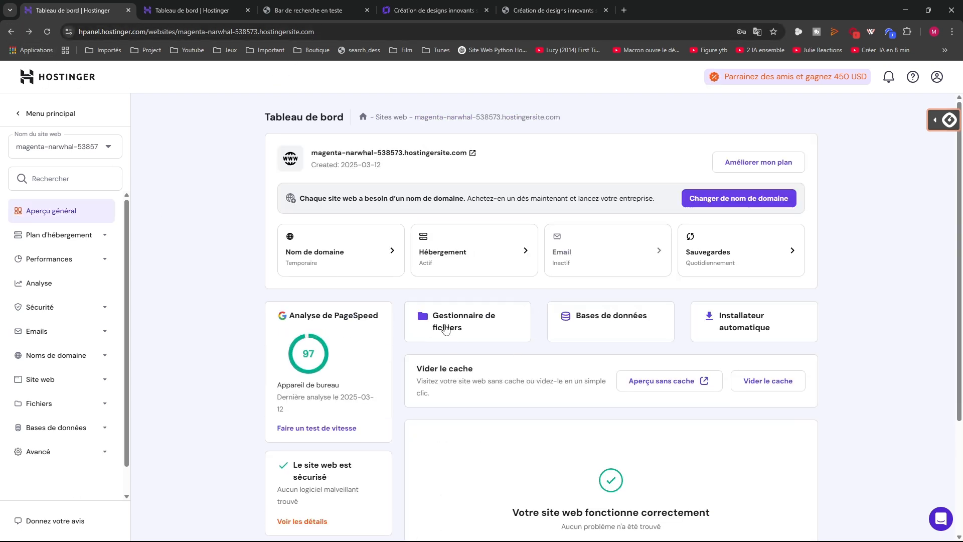
In the file manager, open public_html and inspect default.php's code, then close it
{"action": "left_click", "coordinate": [435, 328]}
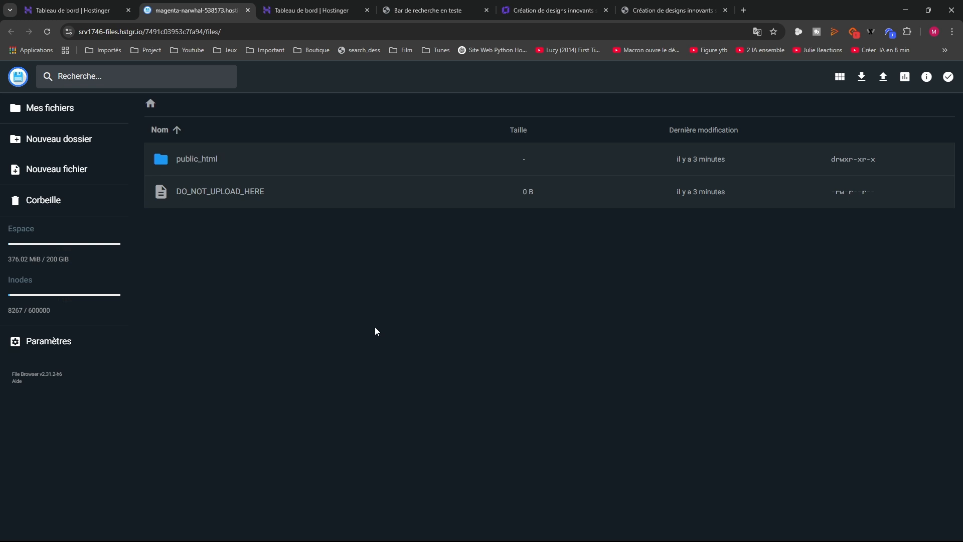
{"action": "double_click", "coordinate": [204, 160]}
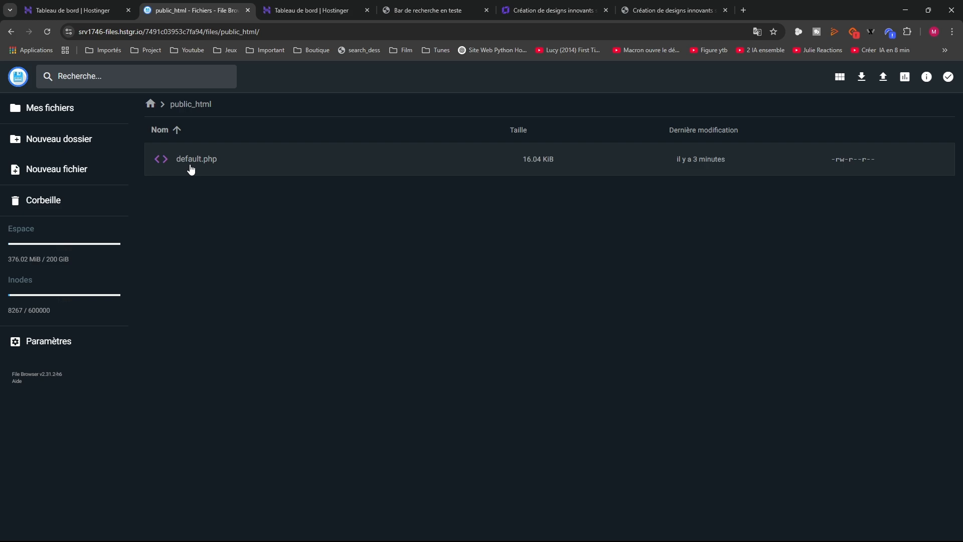
{"action": "double_click", "coordinate": [191, 170]}
{"action": "scroll", "coordinate": [130, 248], "scroll_direction": "down", "scroll_amount": 3}
{"action": "scroll", "coordinate": [129, 248], "scroll_direction": "up", "scroll_amount": 3}
{"action": "left_click", "coordinate": [19, 76]}
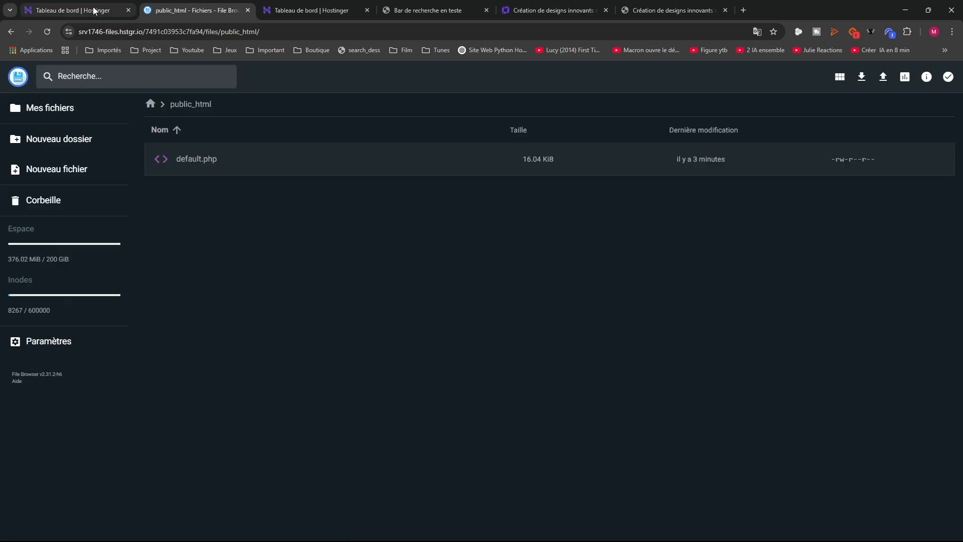
Open the live site on its temporary domain, showing the 'Vous êtes prêt à partir !' default page
{"action": "left_click", "coordinate": [75, 10]}
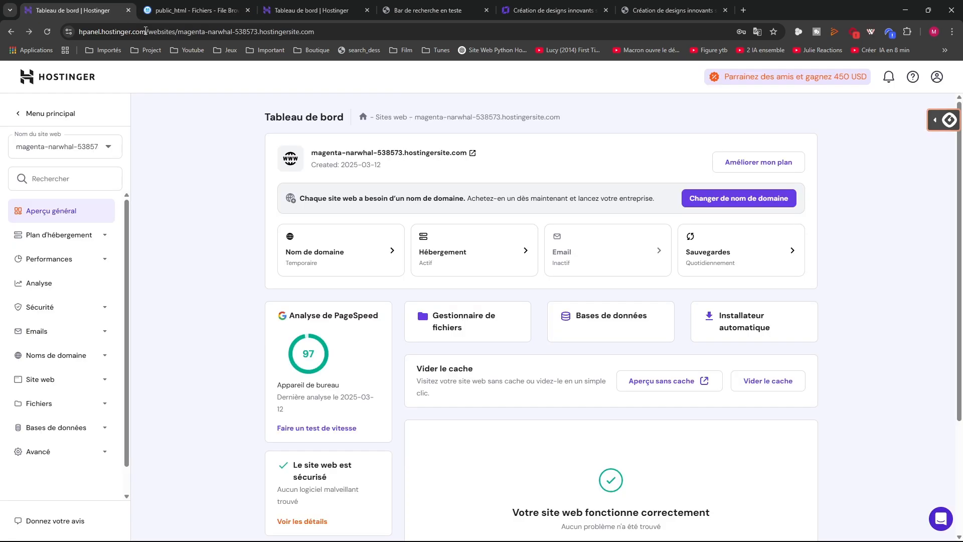
{"action": "left_click", "coordinate": [454, 153]}
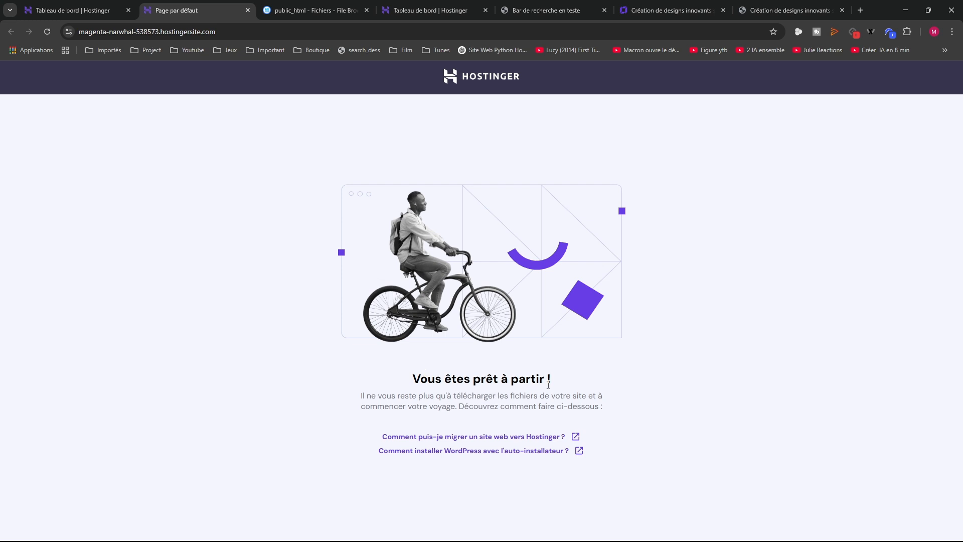
{"action": "double_click", "coordinate": [249, 33]}
{"action": "key", "text": "ctrl+a"}
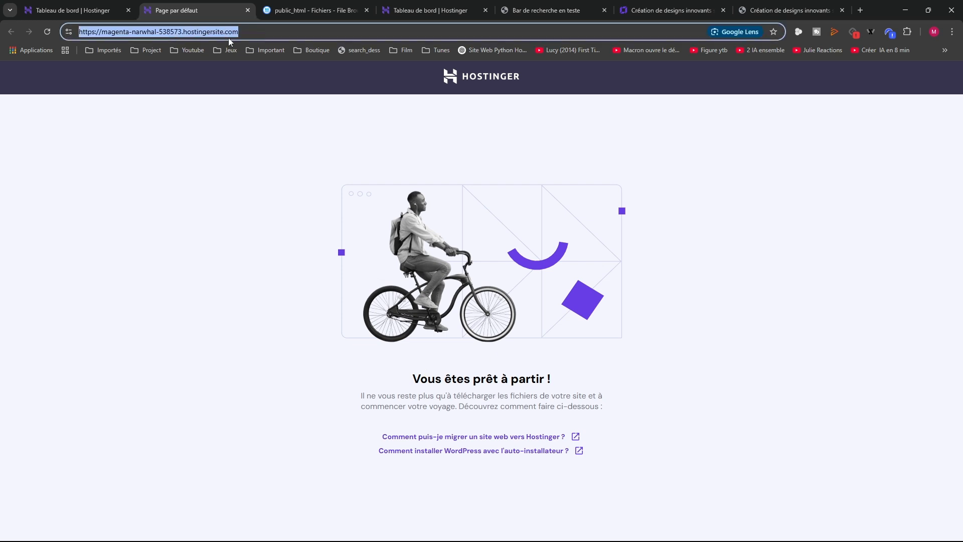
{"action": "left_click", "coordinate": [271, 271]}
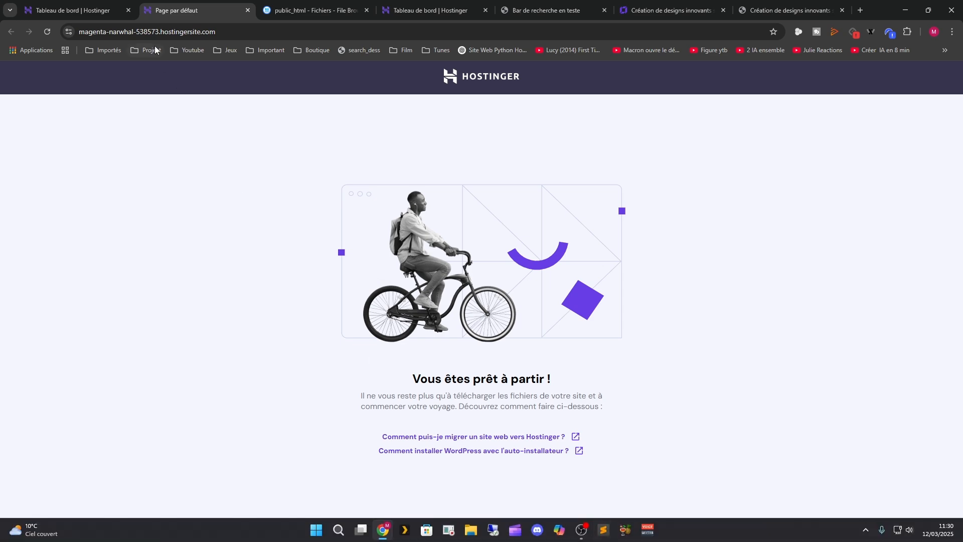
{"action": "left_click", "coordinate": [100, 10]}
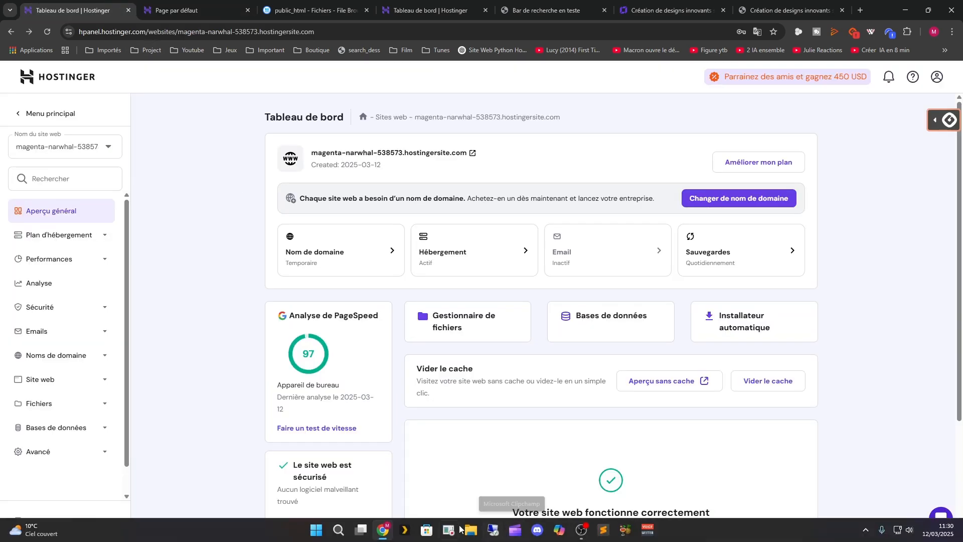
In File Explorer, locate Desktop > ChatBot en vidéo youtube > Bars de recherche, then return to the browser
{"action": "left_click", "coordinate": [465, 532]}
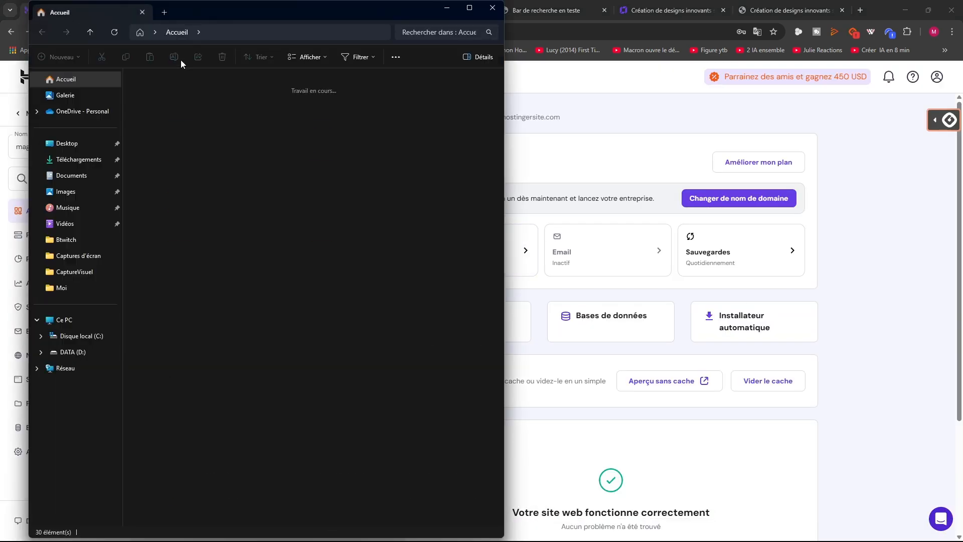
{"action": "left_click", "coordinate": [79, 160]}
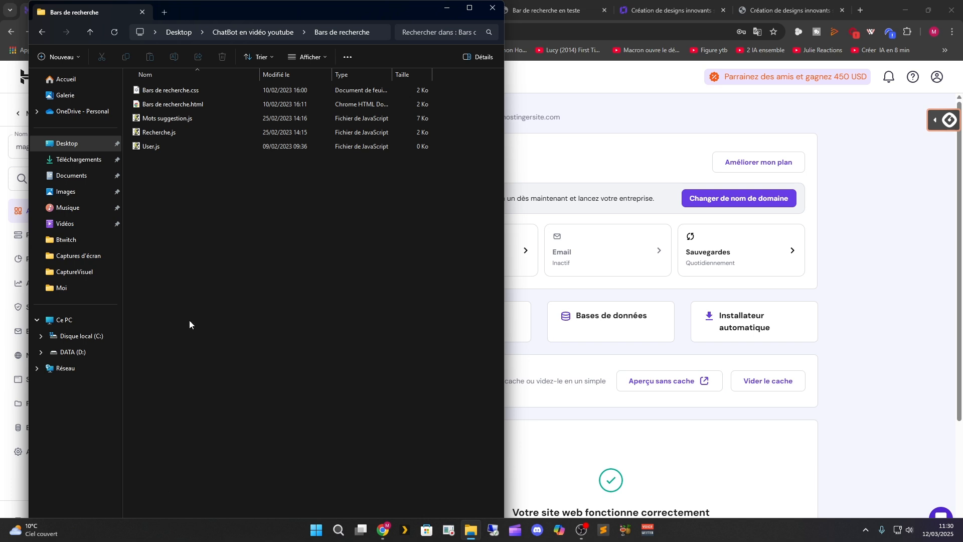
{"action": "left_click", "coordinate": [654, 106]}
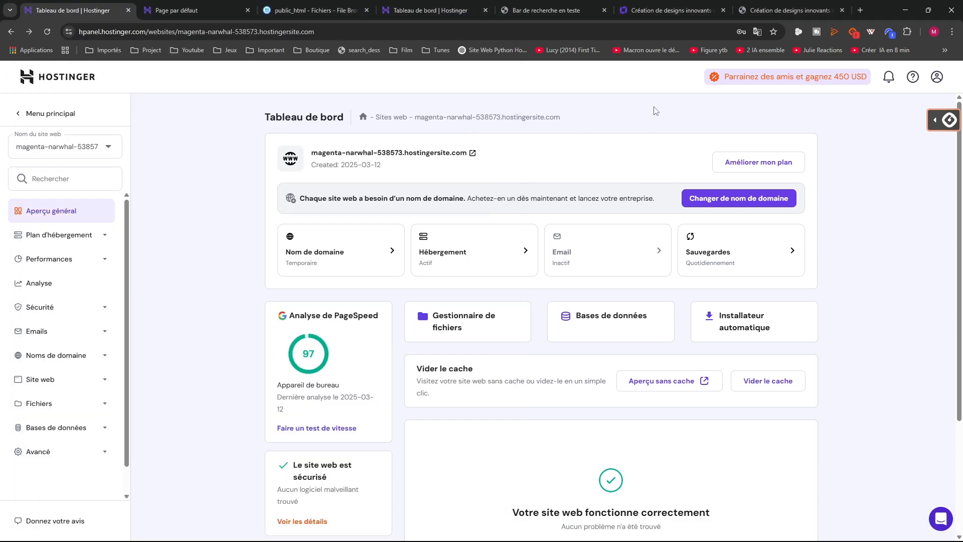
In the File Browser, open public_html and delete default.php, confirming the removal
{"action": "left_click", "coordinate": [156, 17]}
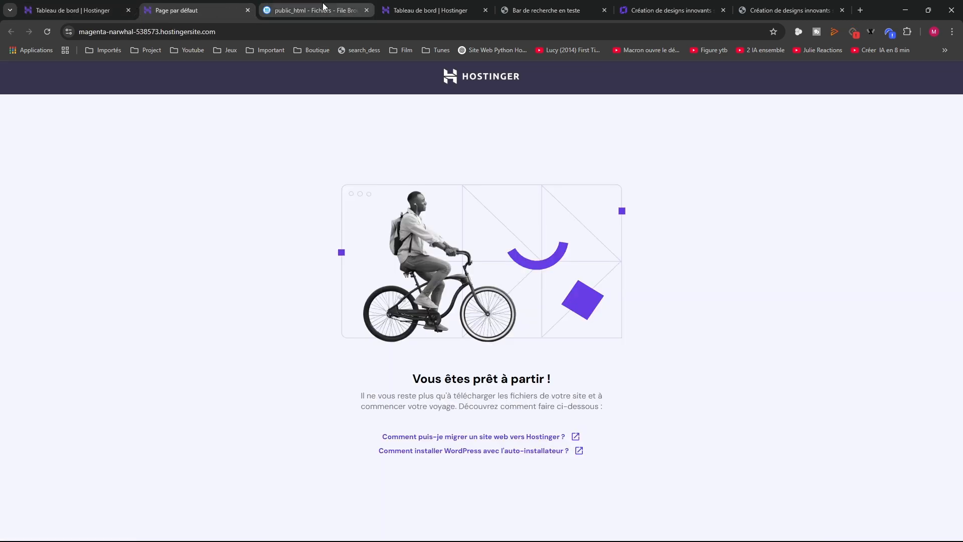
{"action": "left_click", "coordinate": [323, 8]}
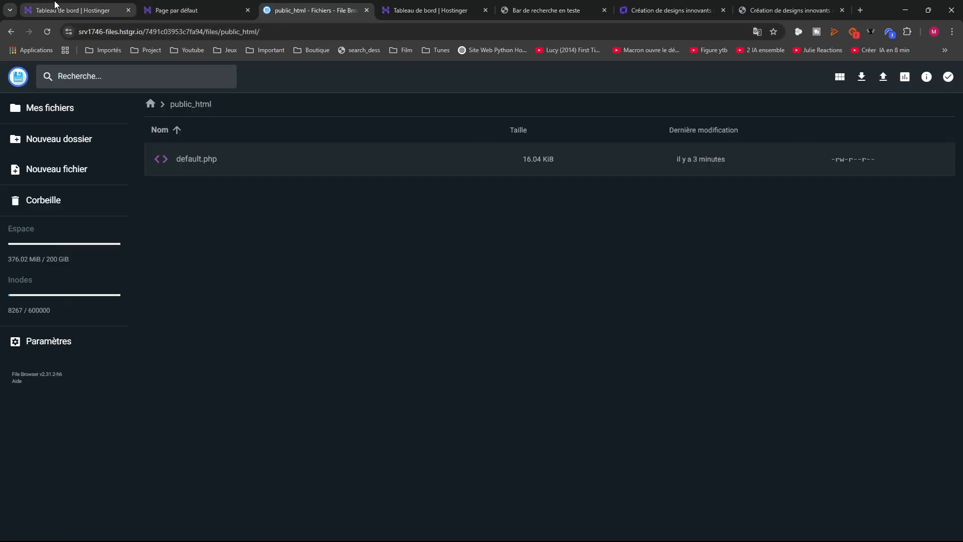
{"action": "left_click", "coordinate": [55, 6]}
{"action": "left_click", "coordinate": [312, 10]}
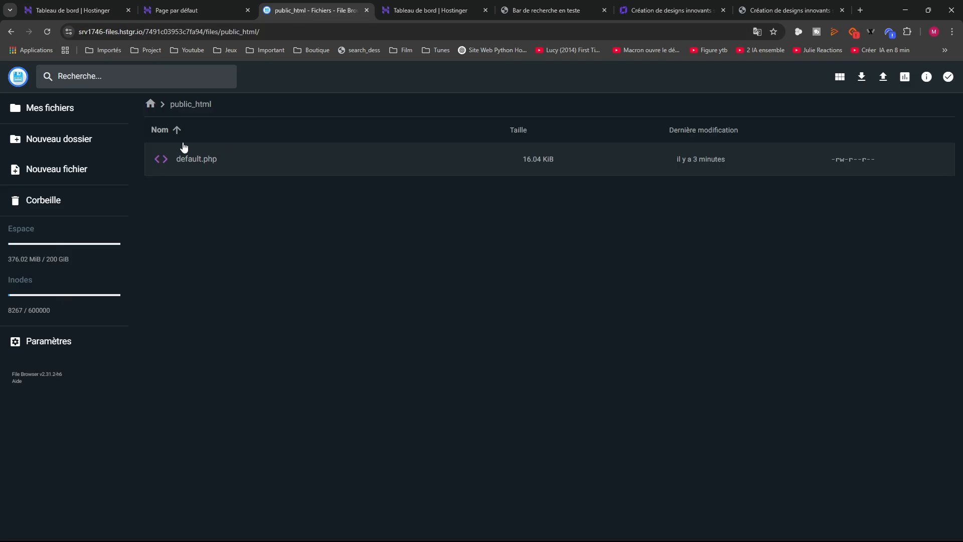
{"action": "left_click", "coordinate": [80, 108]}
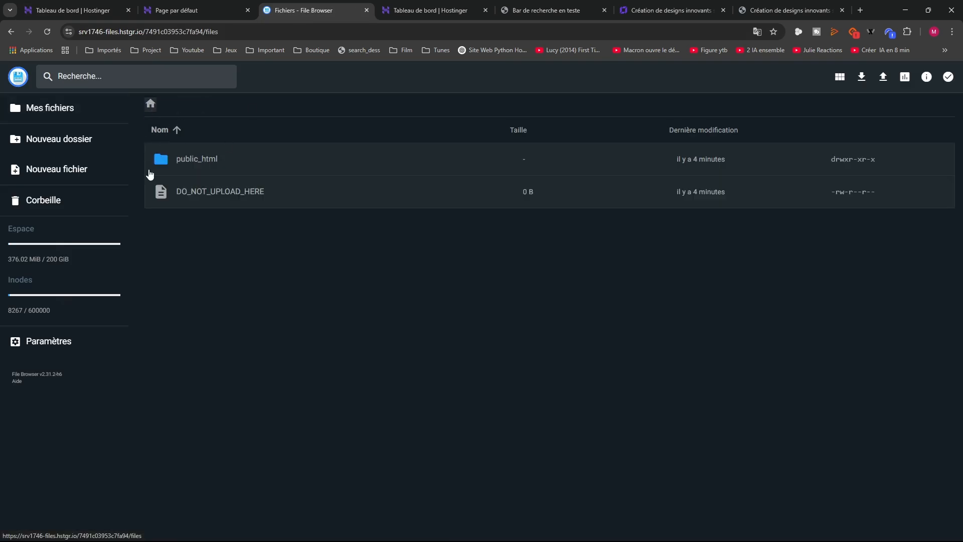
{"action": "double_click", "coordinate": [209, 158]}
{"action": "left_click", "coordinate": [215, 165]}
{"action": "key", "text": "Delete"}
{"action": "key", "text": "Return"}
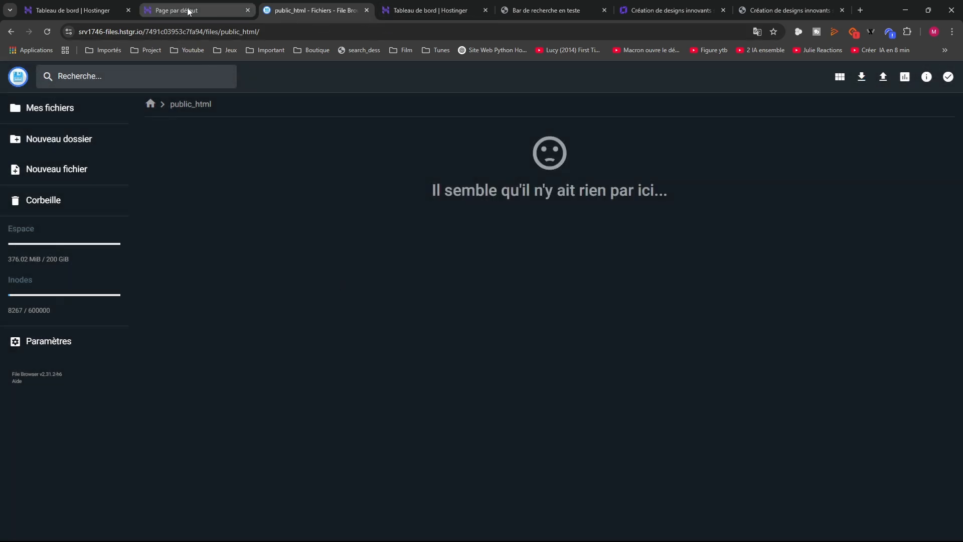
Reload the live site tab, which now returns 403 Forbidden
{"action": "left_click", "coordinate": [519, 10]}
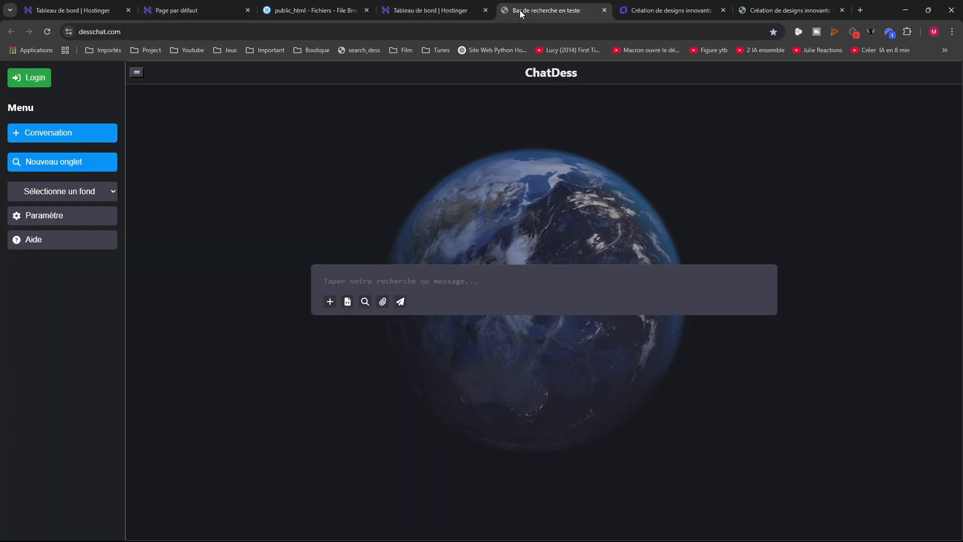
{"action": "left_click", "coordinate": [764, 14]}
{"action": "left_click", "coordinate": [313, 10]}
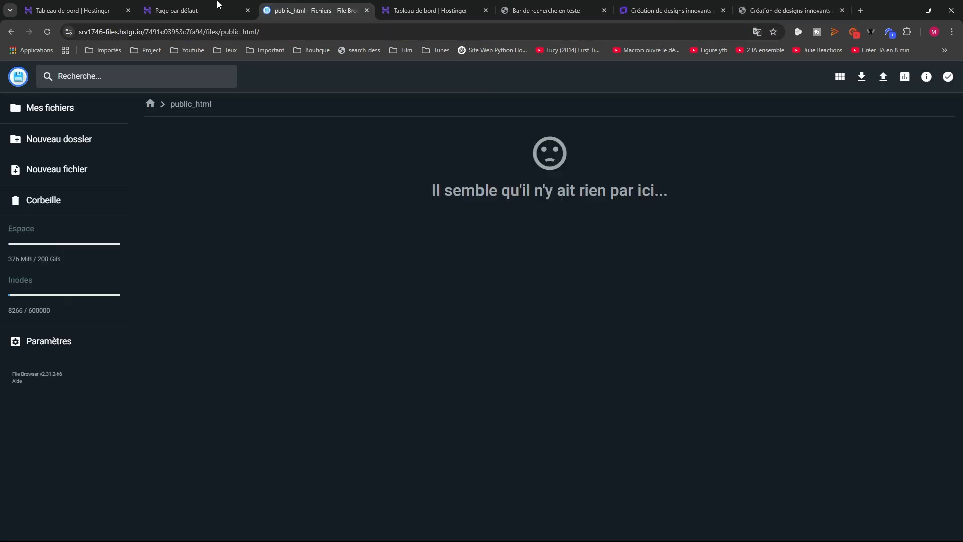
{"action": "left_click", "coordinate": [192, 7]}
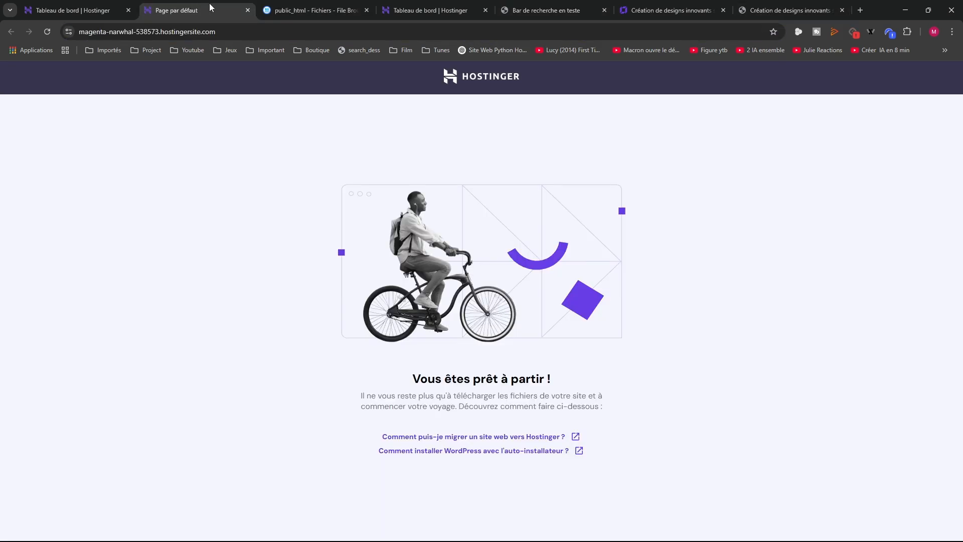
{"action": "left_click", "coordinate": [47, 32]}
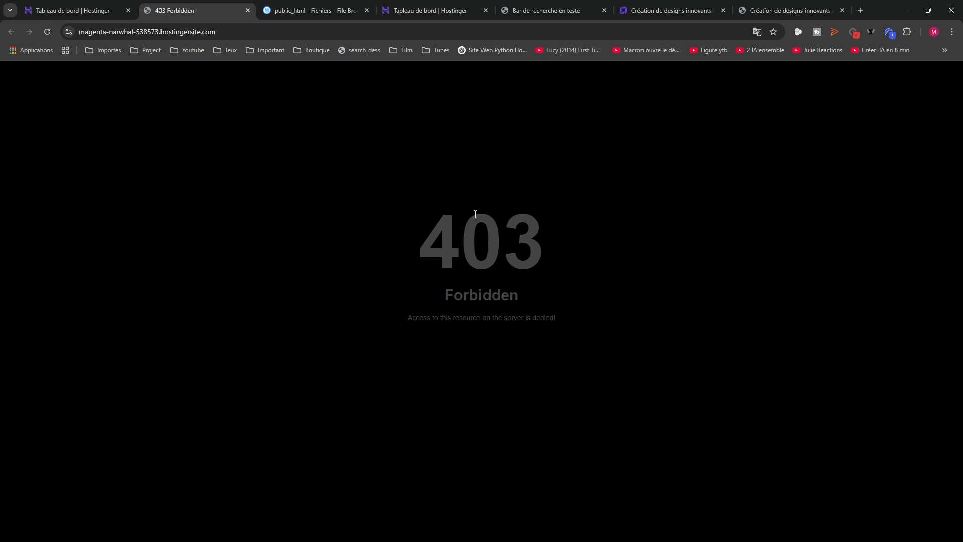
Drag all five Bars de recherche files (HTML, CSS, three JavaScript) from Explorer into public_html
{"action": "left_click", "coordinate": [311, 10]}
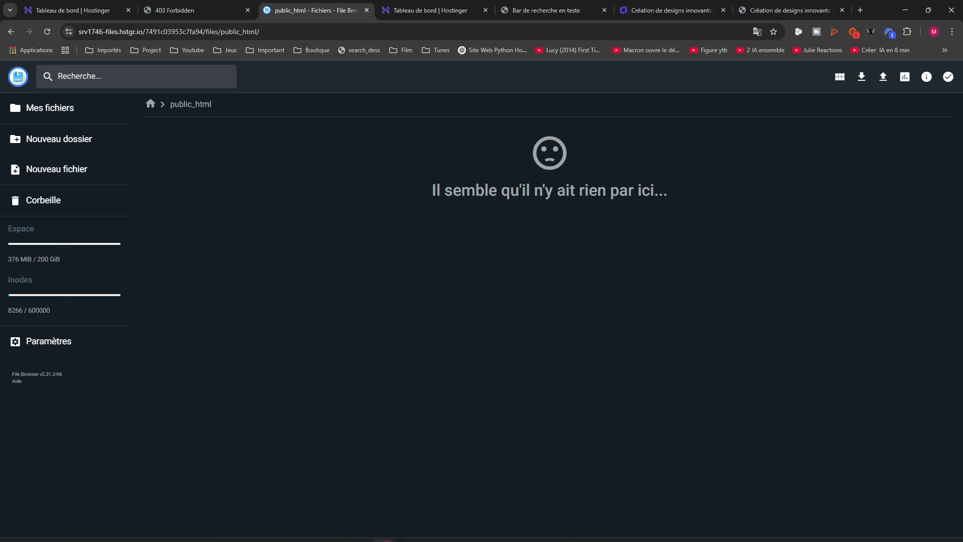
{"action": "left_click", "coordinate": [463, 532]}
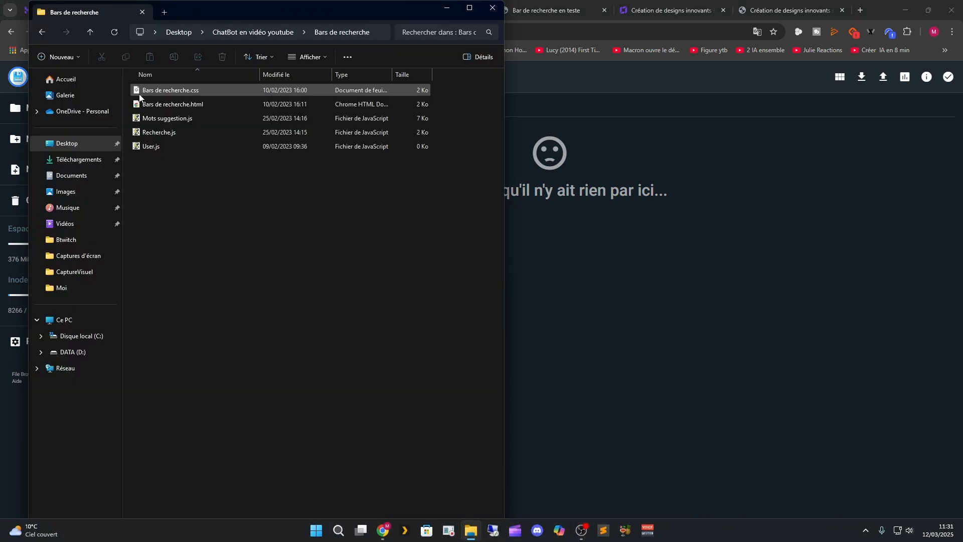
{"action": "left_click_drag", "start_coordinate": [157, 167], "coordinate": [156, 94]}
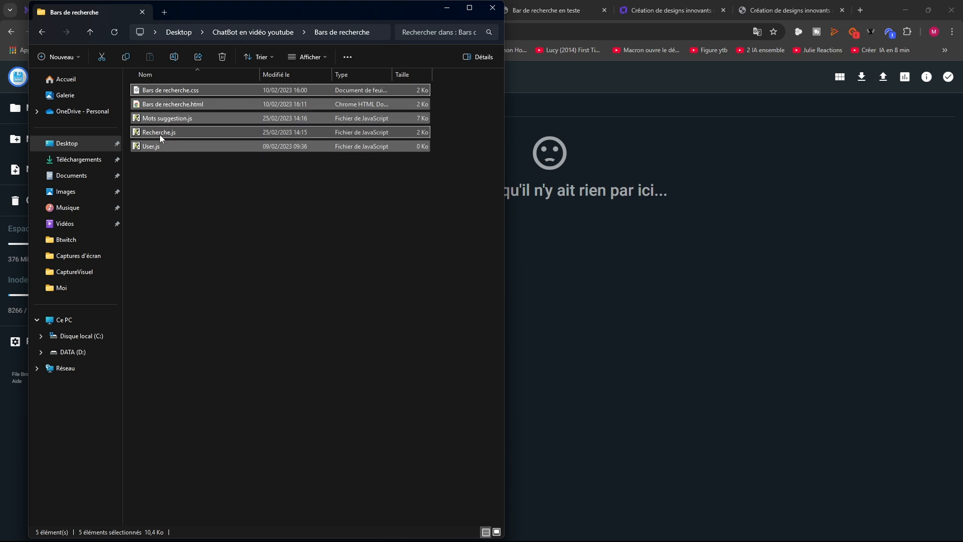
{"action": "left_click_drag", "start_coordinate": [159, 134], "coordinate": [639, 300]}
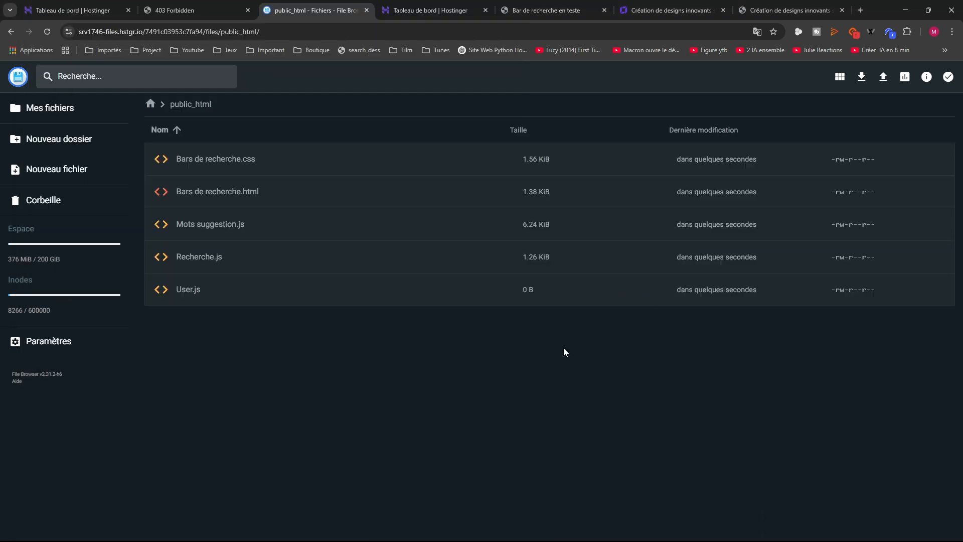
Reload the live site tab to check it, then return to the file manager
{"action": "left_click", "coordinate": [187, 5]}
{"action": "left_click", "coordinate": [47, 32]}
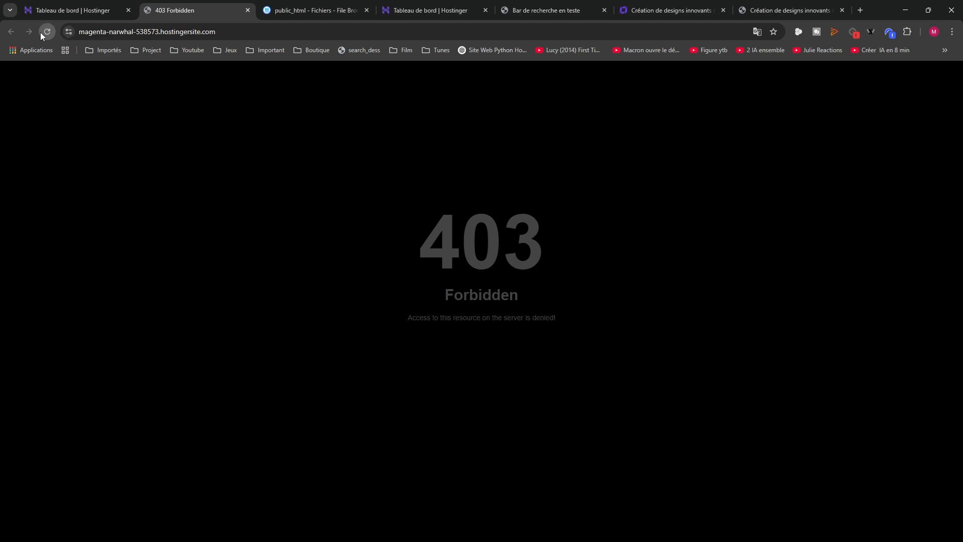
{"action": "left_click", "coordinate": [281, 14]}
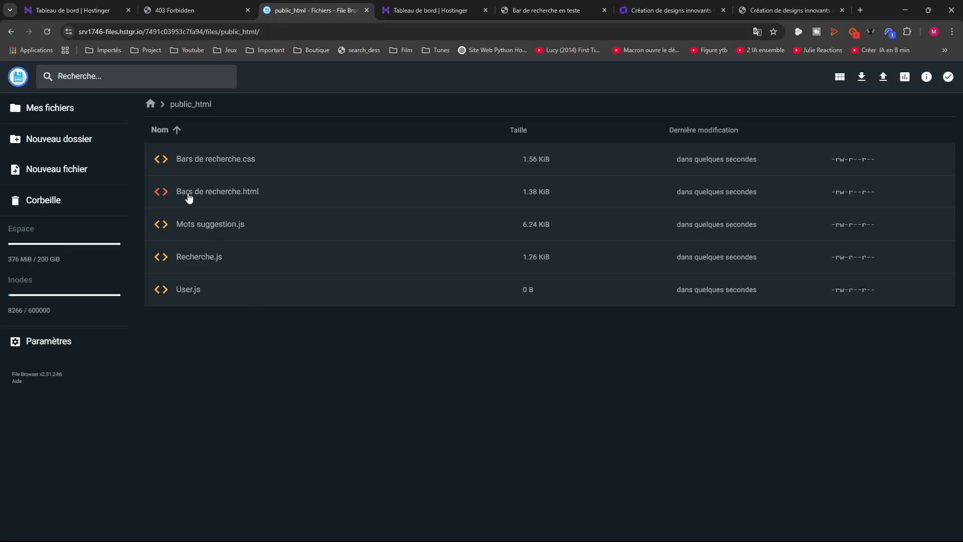
Rename Bars de recherche.html to index.html in public_html
{"action": "left_click", "coordinate": [237, 199]}
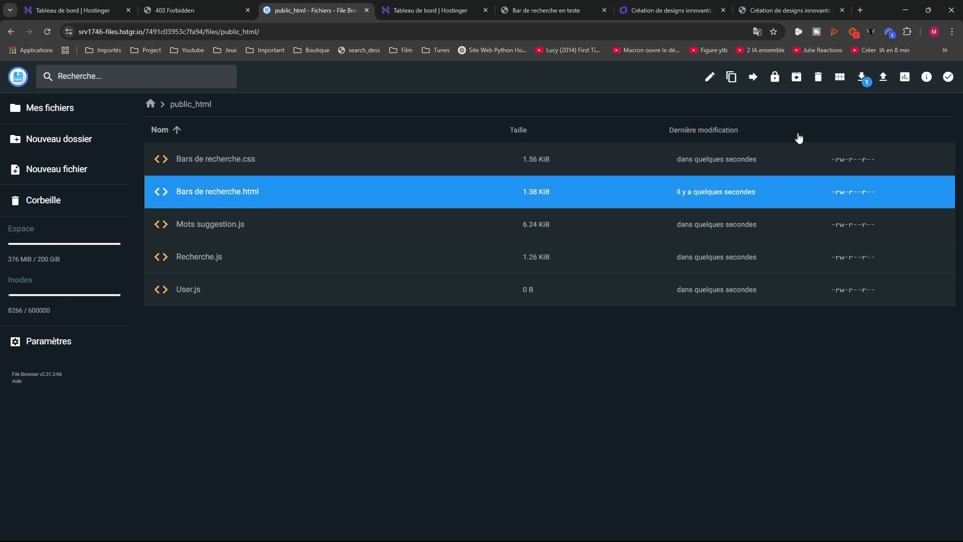
{"action": "right_click", "coordinate": [253, 189]}
{"action": "left_click", "coordinate": [291, 238]}
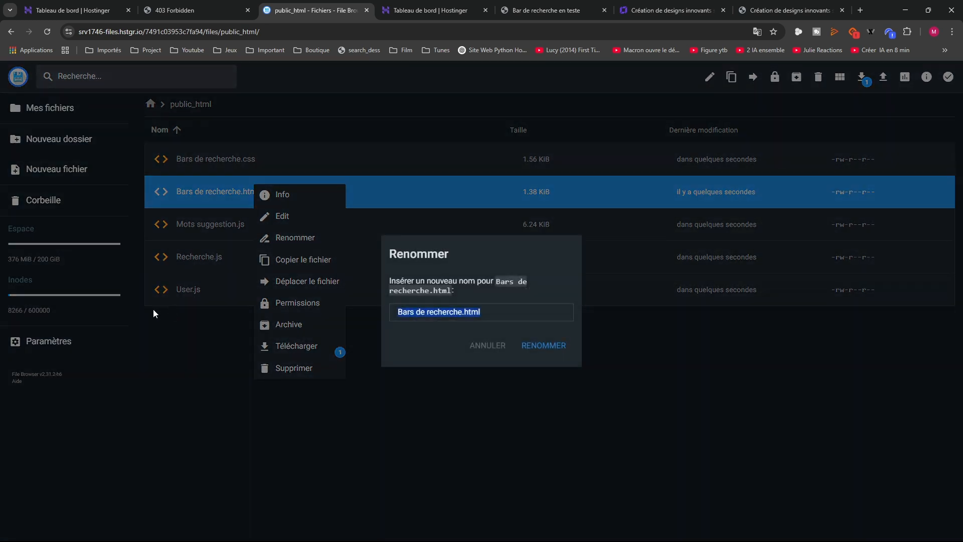
{"action": "left_click_drag", "start_coordinate": [462, 315], "coordinate": [398, 313]}
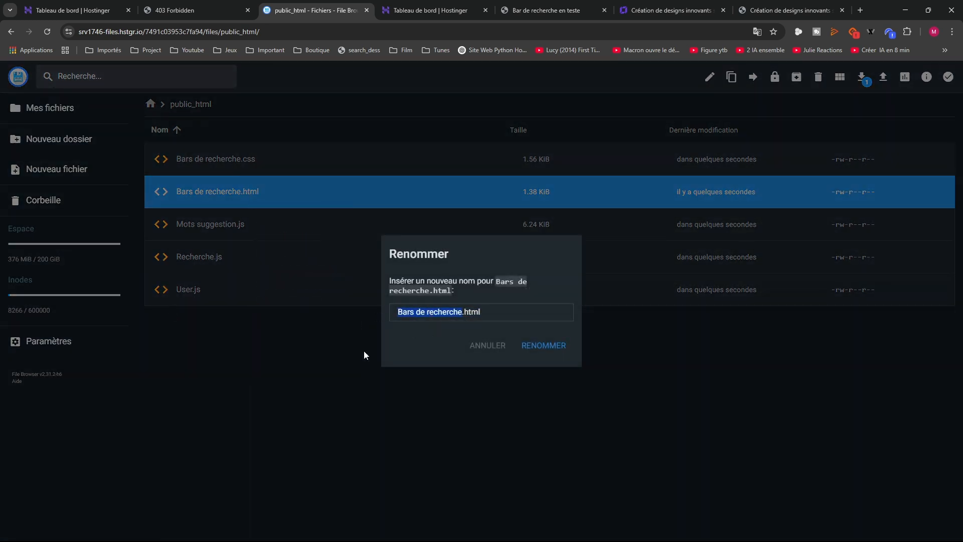
{"action": "type", "text": "index"}
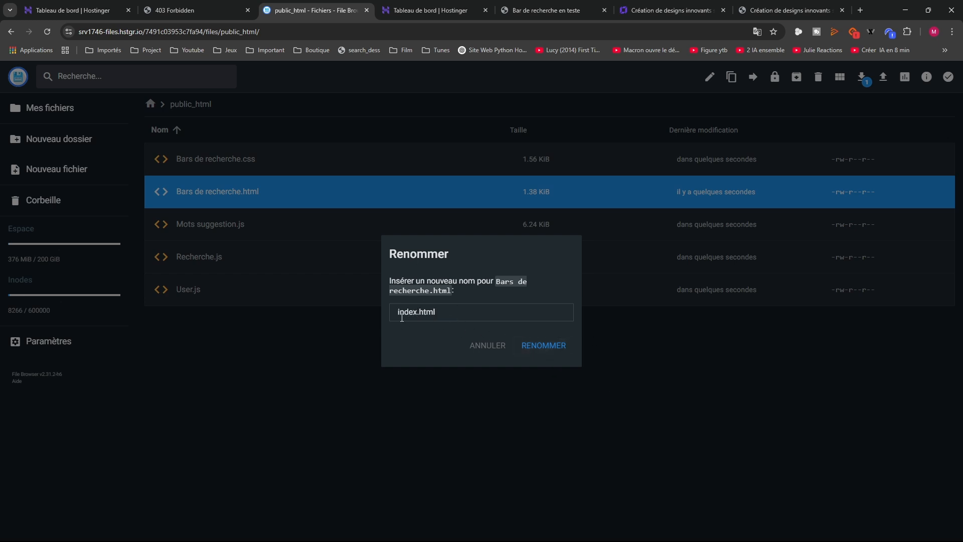
{"action": "left_click", "coordinate": [557, 349]}
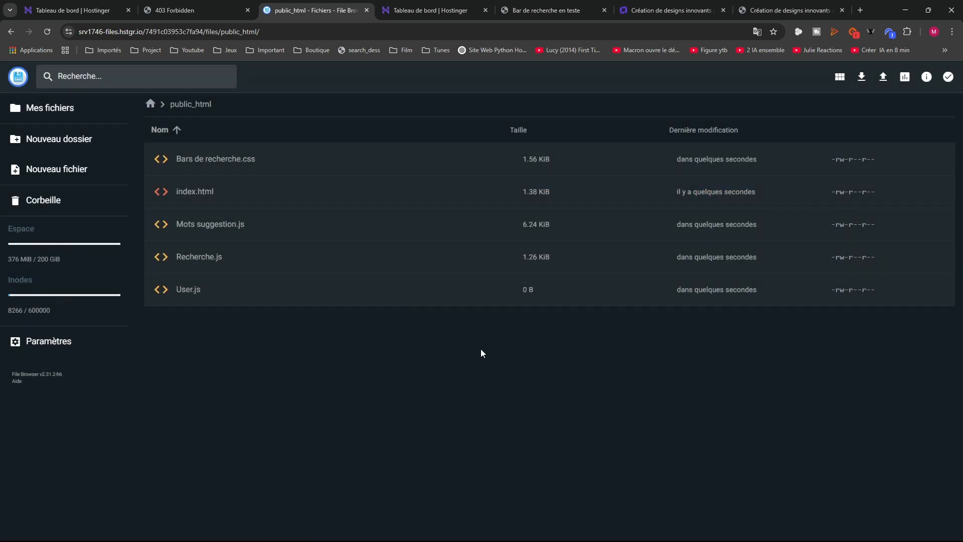
Reload the hostingersite page and type 'y' in the Recherche field to get a Youtube suggestion
{"action": "left_click", "coordinate": [221, 7]}
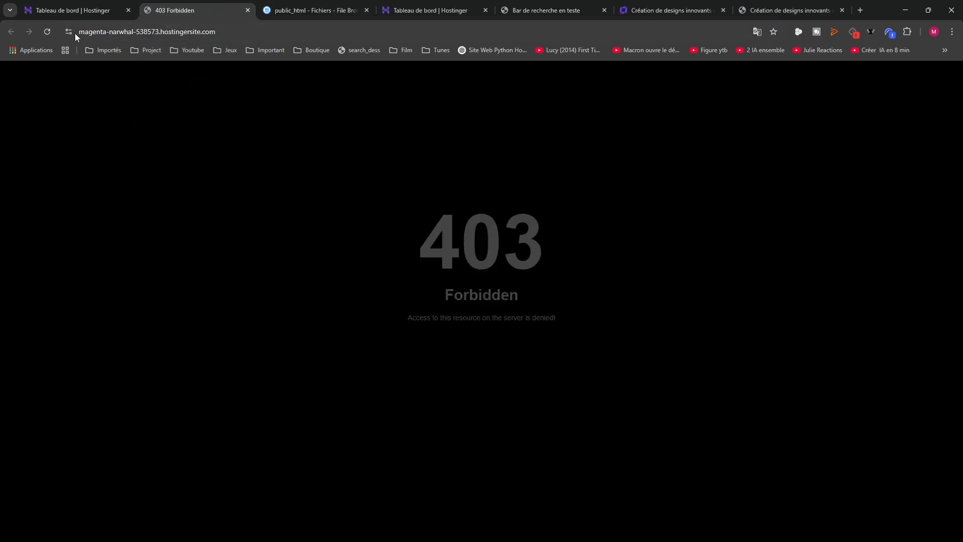
{"action": "left_click", "coordinate": [49, 32]}
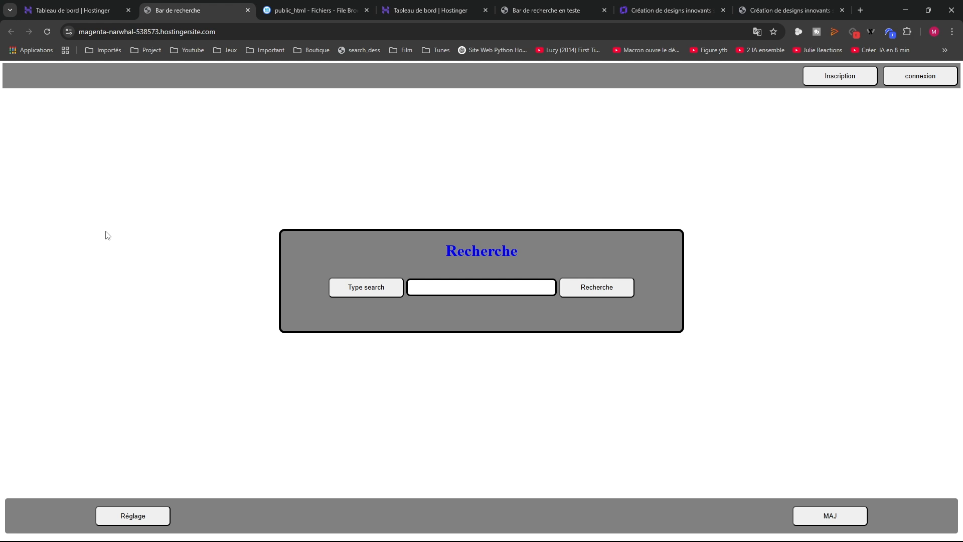
{"action": "left_click", "coordinate": [212, 33]}
{"action": "left_click", "coordinate": [128, 140]}
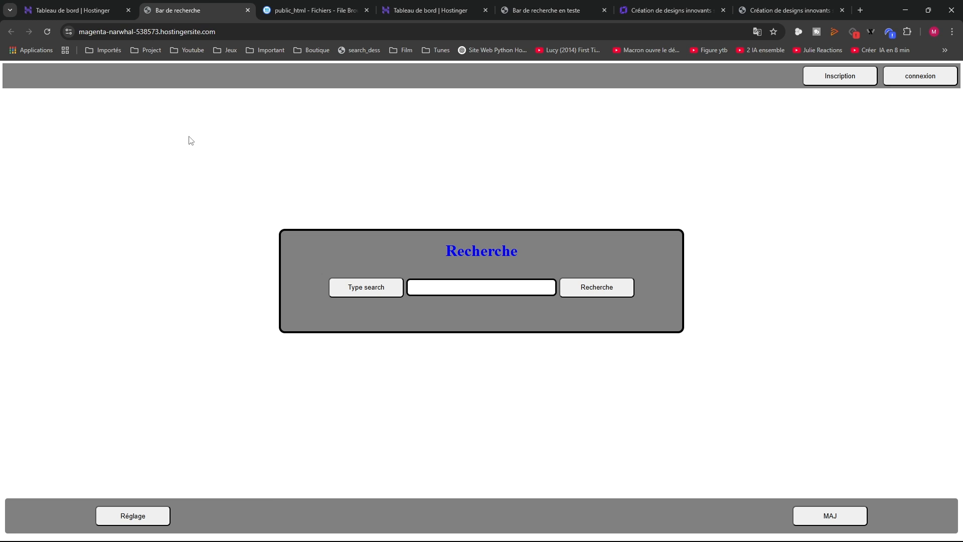
{"action": "left_click", "coordinate": [431, 292]}
{"action": "type", "text": "y"}
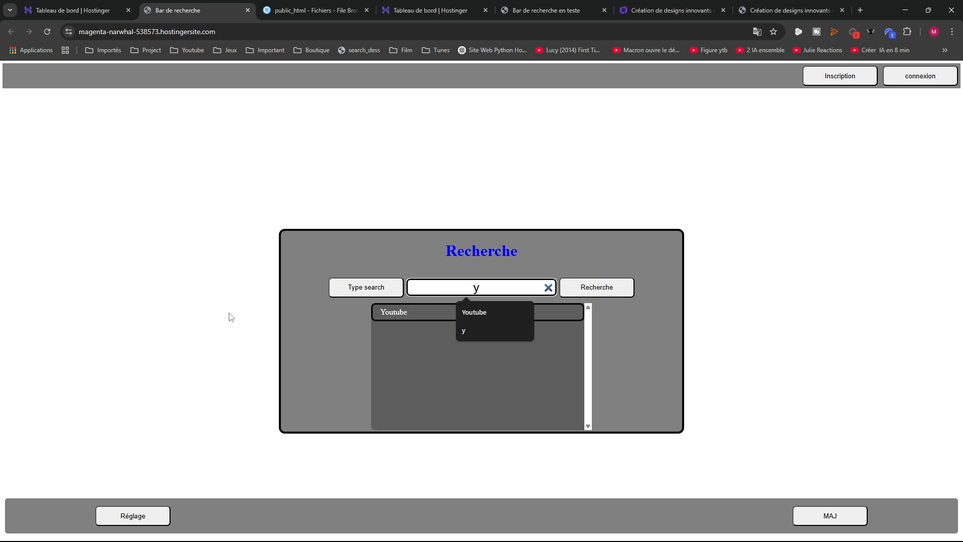
{"action": "left_click", "coordinate": [296, 362]}
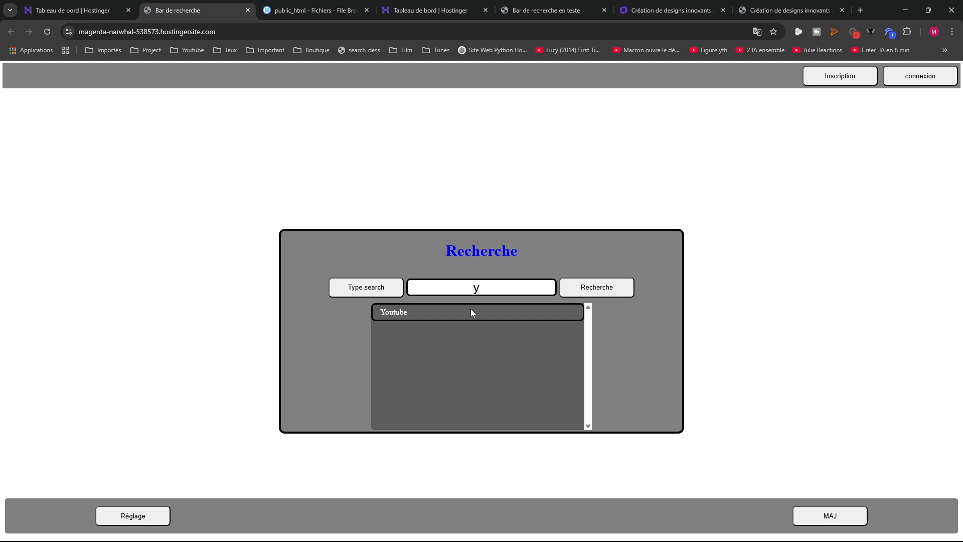
On ChatDess, try the searches 'yo', 'u' and 'y' in the search box
{"action": "left_click", "coordinate": [751, 10]}
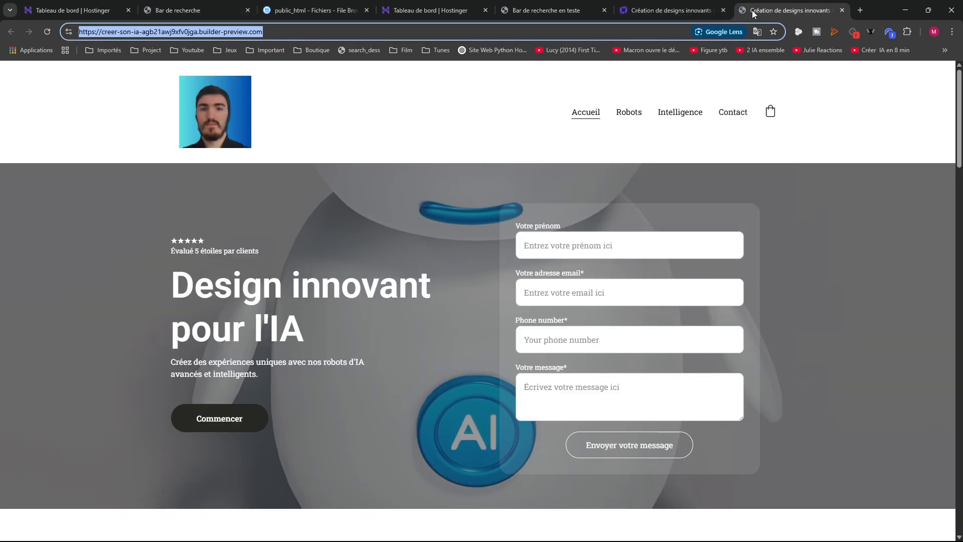
{"action": "left_click", "coordinate": [543, 5]}
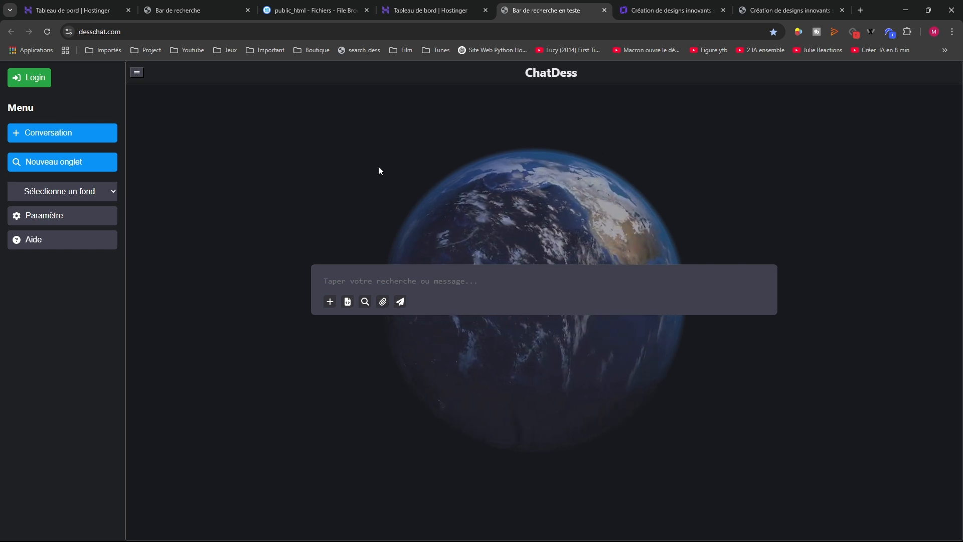
{"action": "left_click", "coordinate": [344, 271]}
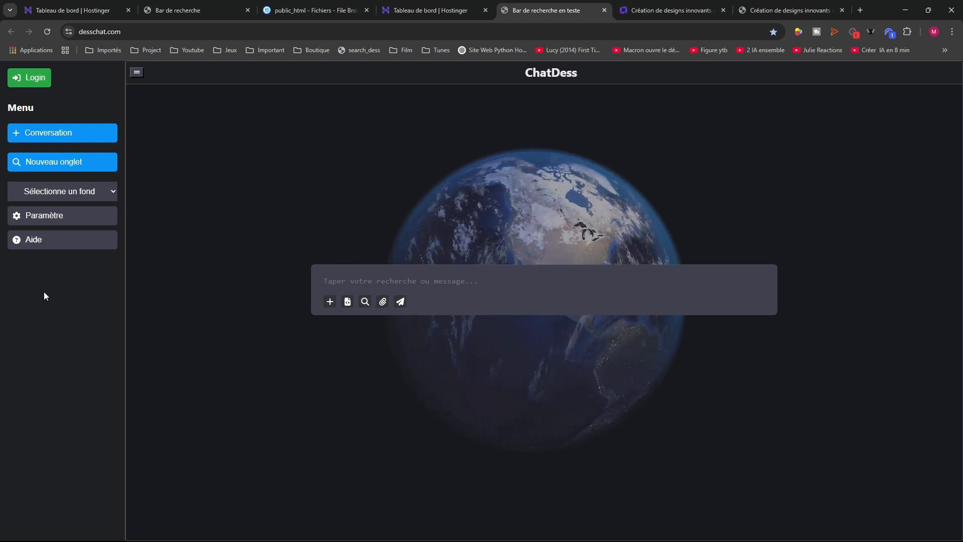
{"action": "type", "text": "yo"}
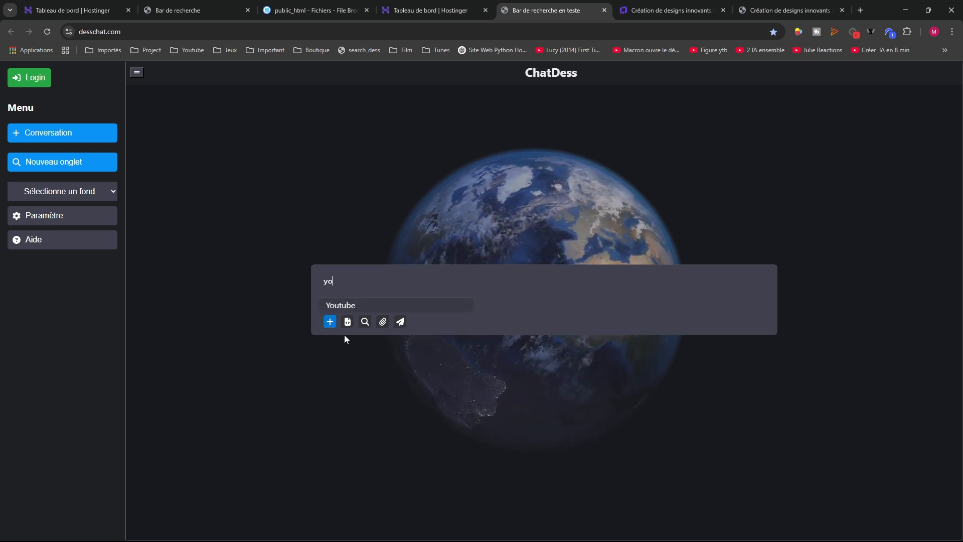
{"action": "key", "text": "BackSpace"}
{"action": "key", "text": "BackSpace"}
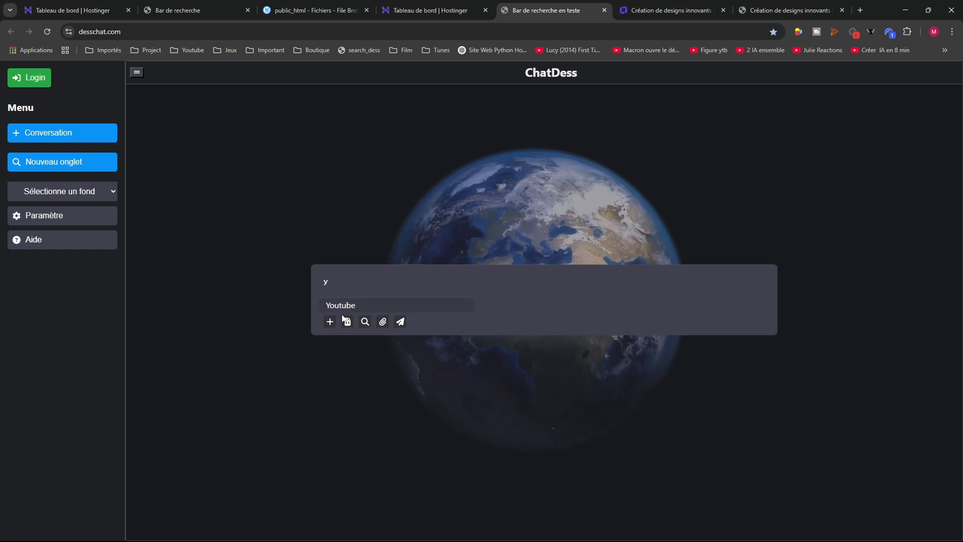
{"action": "type", "text": "u"}
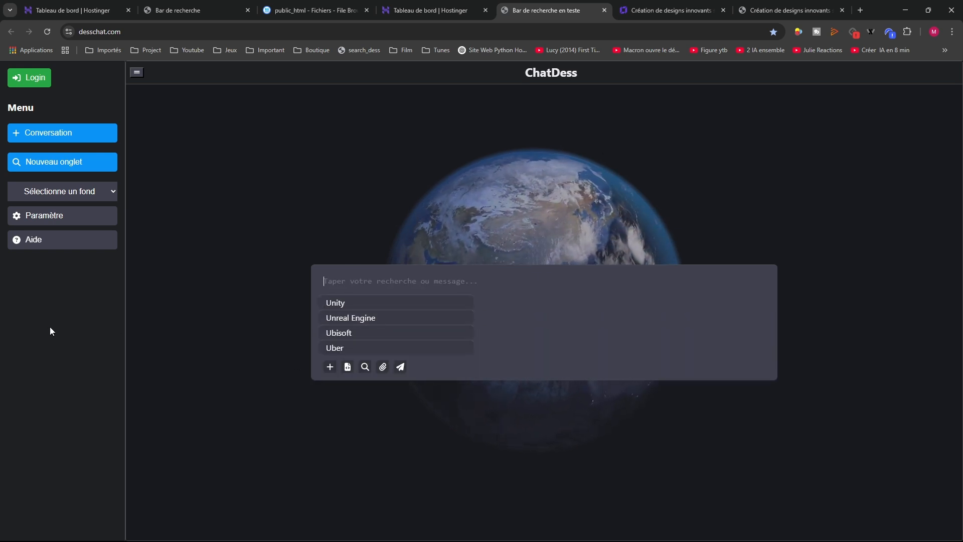
{"action": "key", "text": "BackSpace"}
{"action": "type", "text": "y"}
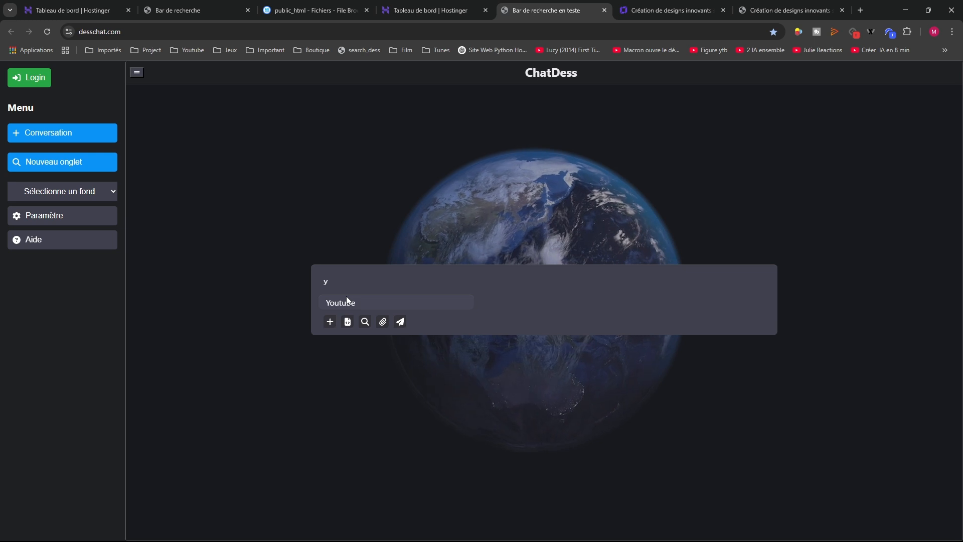
Try the Planète, Ninja, Lumière2 and Bulle backgrounds, ending on Lumière2
{"action": "left_click", "coordinate": [30, 219]}
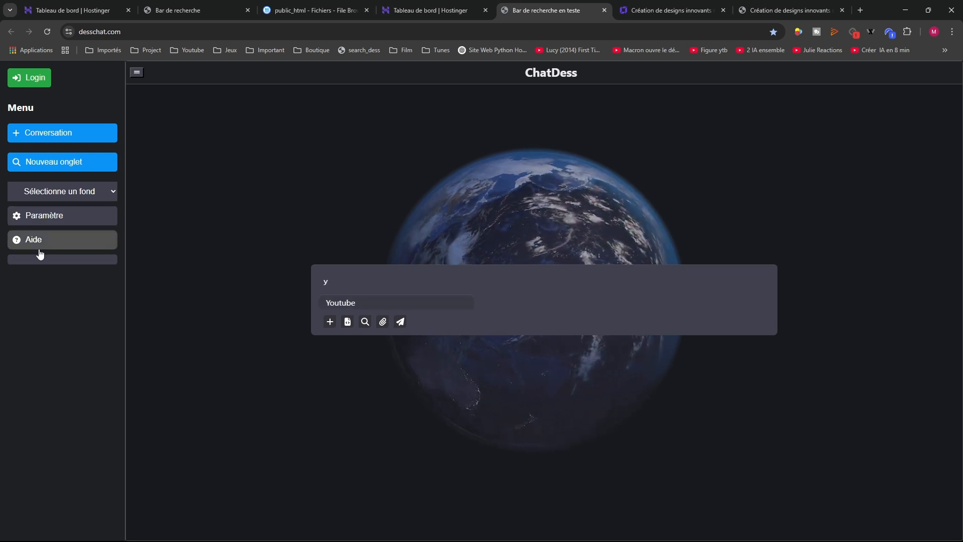
{"action": "left_click", "coordinate": [45, 215]}
{"action": "left_click", "coordinate": [23, 191]}
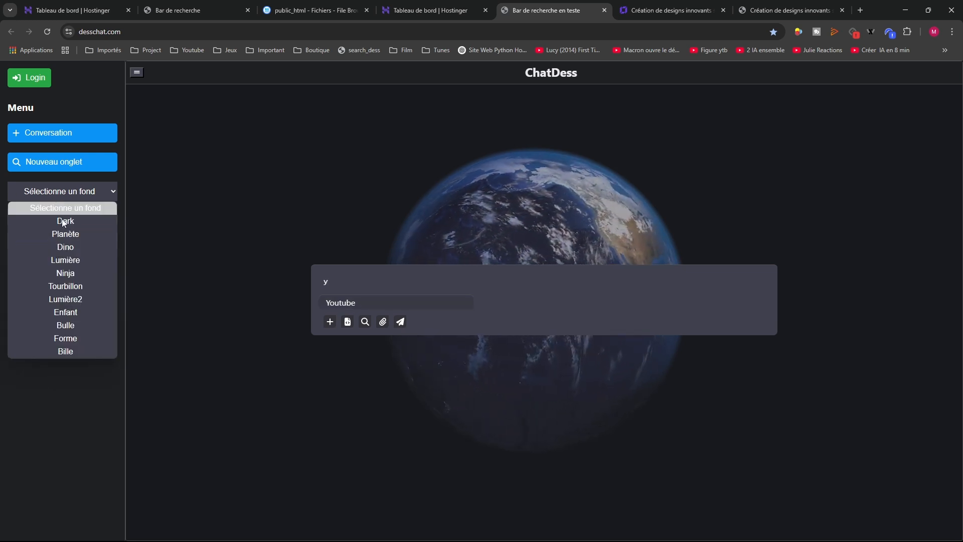
{"action": "left_click", "coordinate": [58, 234]}
{"action": "left_click", "coordinate": [59, 191]}
{"action": "left_click", "coordinate": [56, 273]}
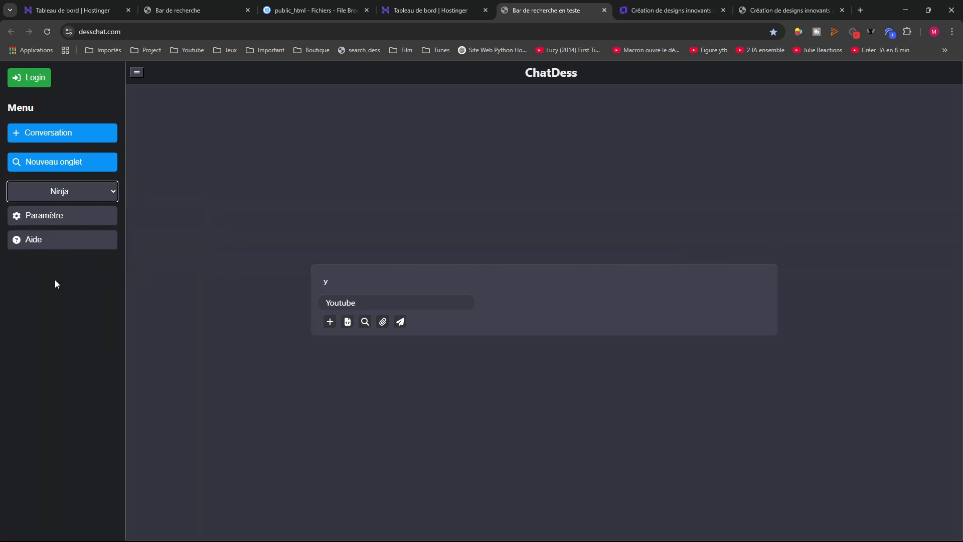
{"action": "left_click", "coordinate": [59, 191]}
{"action": "left_click", "coordinate": [55, 299]}
{"action": "left_click", "coordinate": [55, 194]}
{"action": "left_click", "coordinate": [56, 325]}
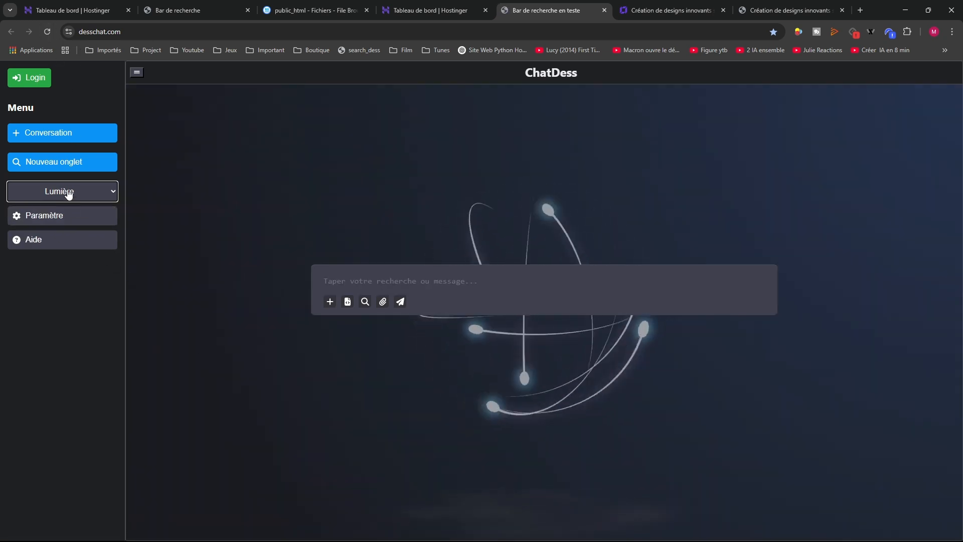
{"action": "left_click", "coordinate": [69, 195]}
{"action": "left_click", "coordinate": [81, 299]}
Type 'u' in the search box and try the Lumière, Dino and Enfant backgrounds
{"action": "left_click", "coordinate": [373, 281]}
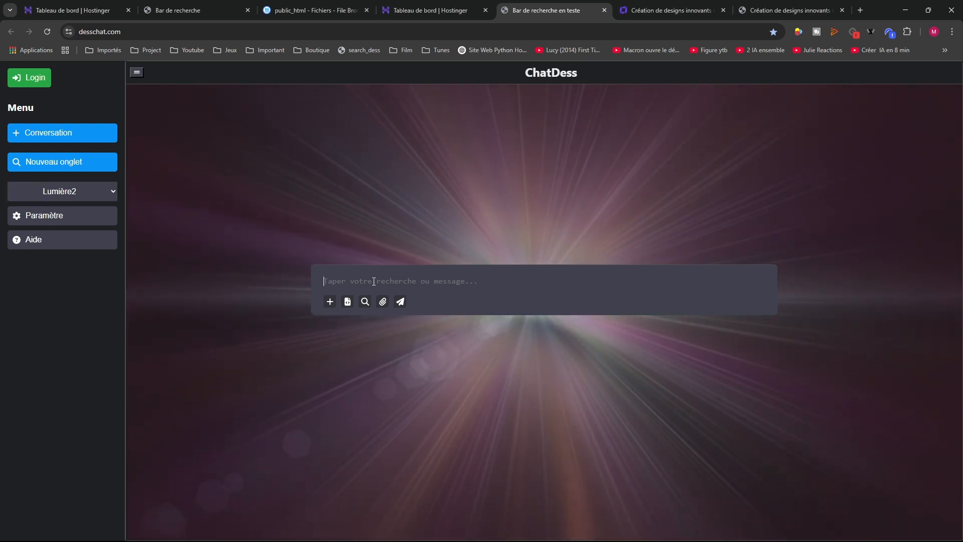
{"action": "type", "text": "u"}
{"action": "left_click", "coordinate": [60, 192]}
{"action": "left_click", "coordinate": [69, 257]}
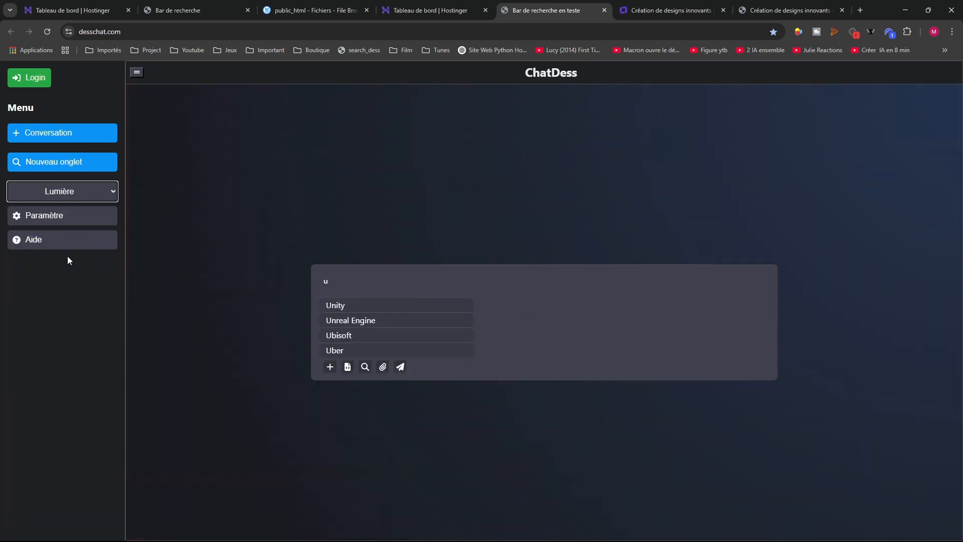
{"action": "left_click", "coordinate": [61, 196]}
{"action": "left_click", "coordinate": [66, 249]}
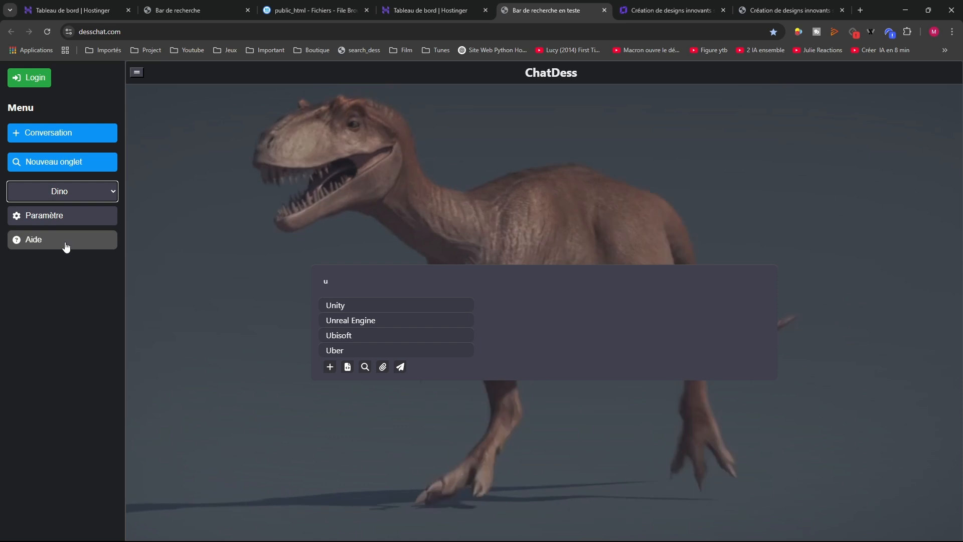
{"action": "left_click", "coordinate": [60, 193]}
{"action": "left_click", "coordinate": [76, 310]}
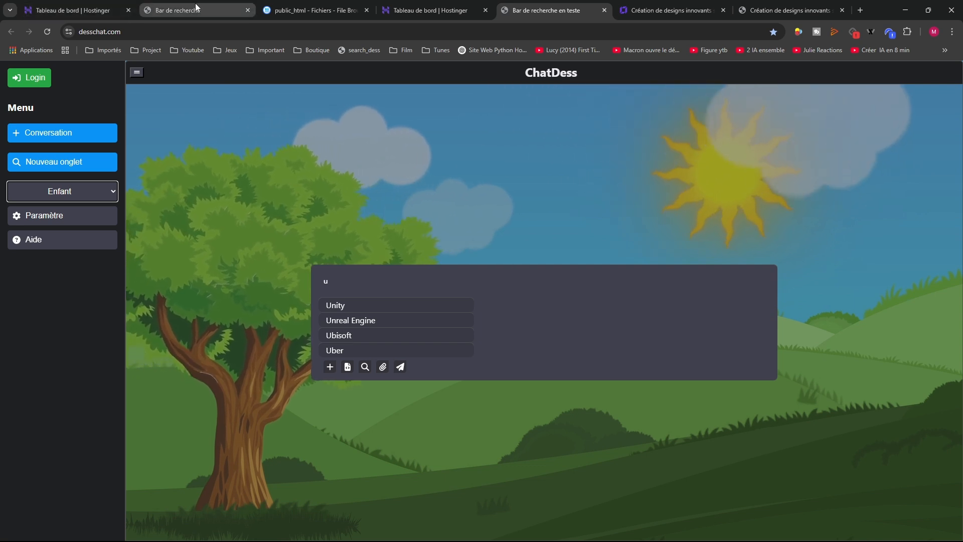
Glance at the public_html file browser, then set the ChatDess background to Bulle
{"action": "mouse_move", "coordinate": [196, 7]}
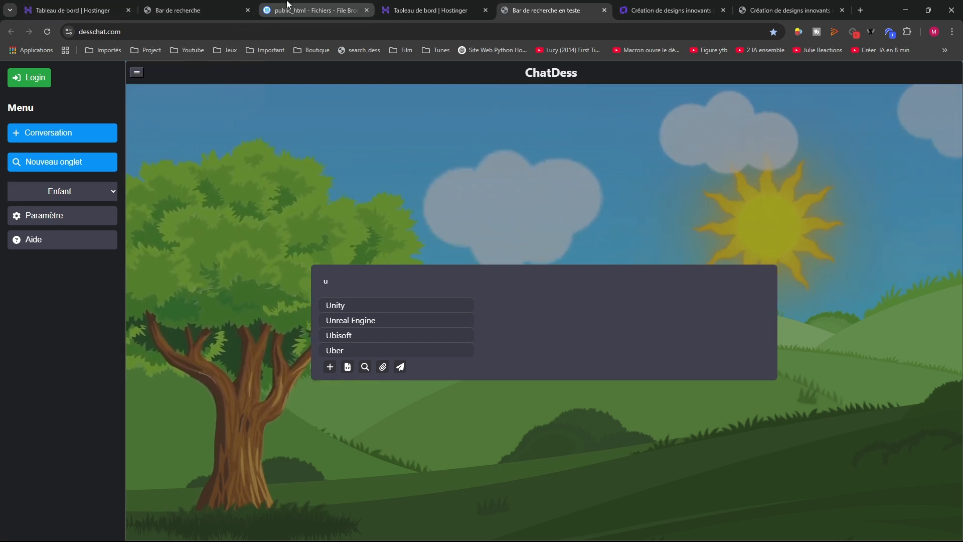
{"action": "left_click", "coordinate": [326, 18]}
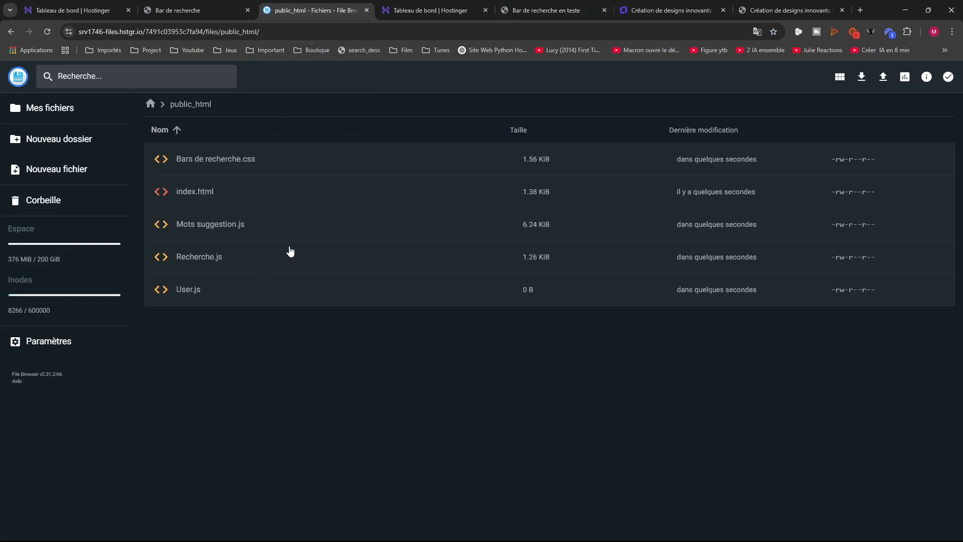
{"action": "left_click", "coordinate": [546, 10]}
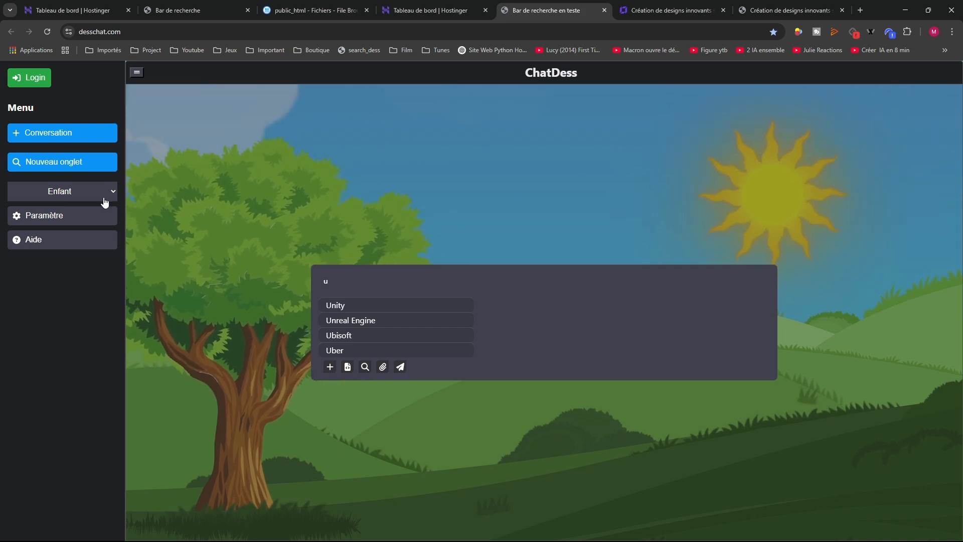
{"action": "left_click", "coordinate": [106, 195]}
{"action": "left_click", "coordinate": [52, 331]}
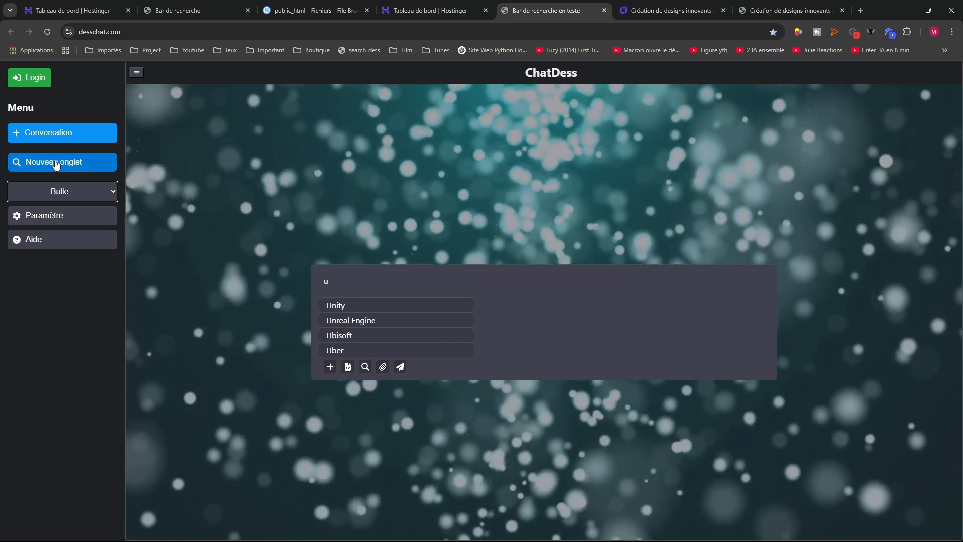
Search 'my' in a new ChatDess tab, open TF1+ via Mytf1, then close both extra tabs
{"action": "left_click", "coordinate": [56, 162]}
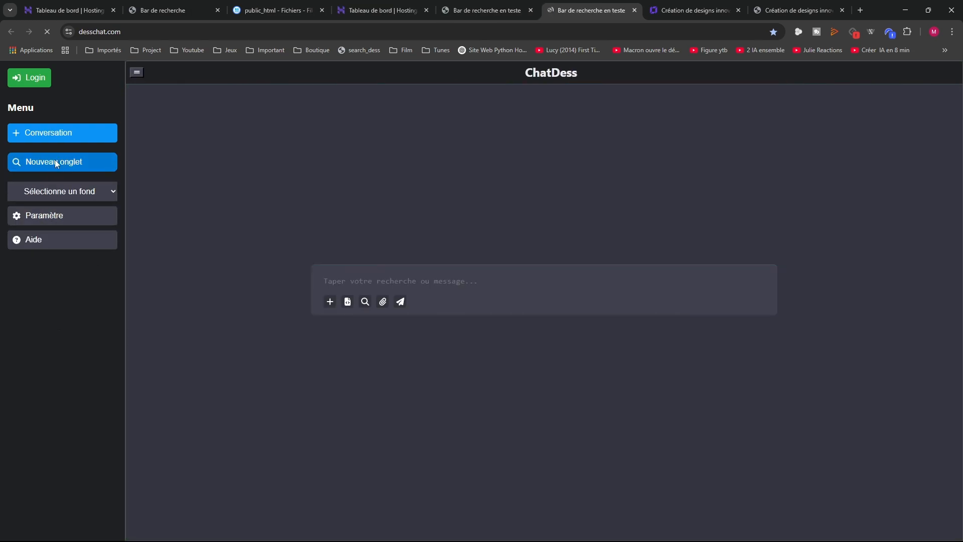
{"action": "left_click", "coordinate": [326, 281]}
{"action": "type", "text": "my"}
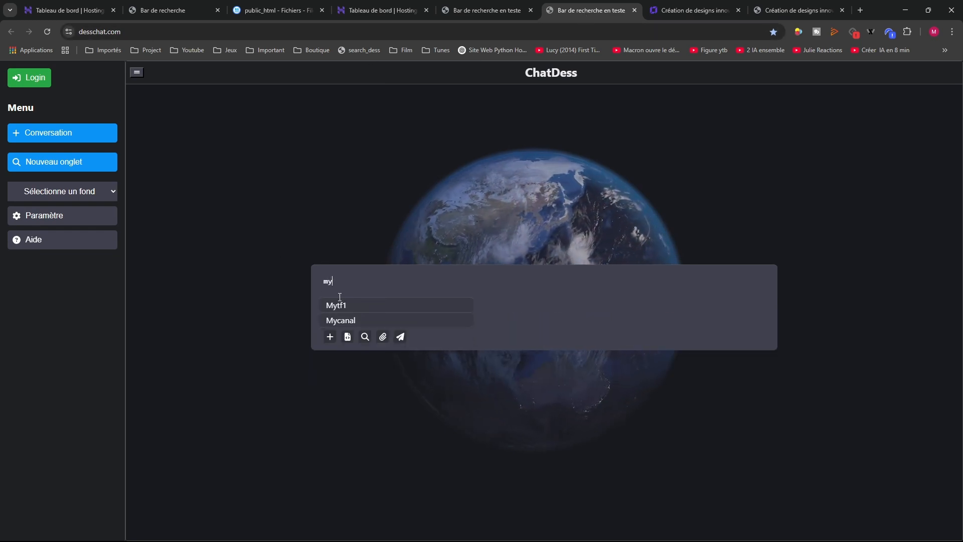
{"action": "left_click", "coordinate": [333, 306]}
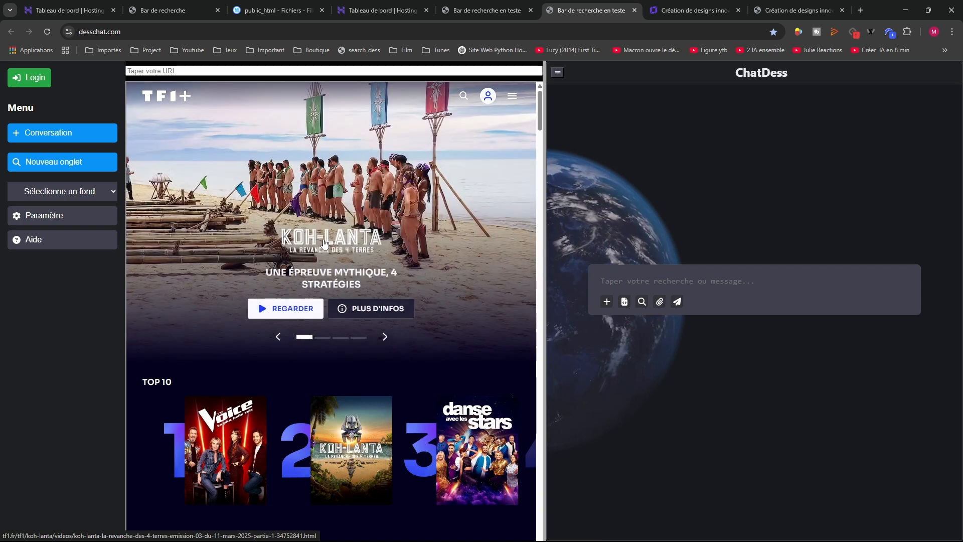
{"action": "left_click", "coordinate": [54, 169]}
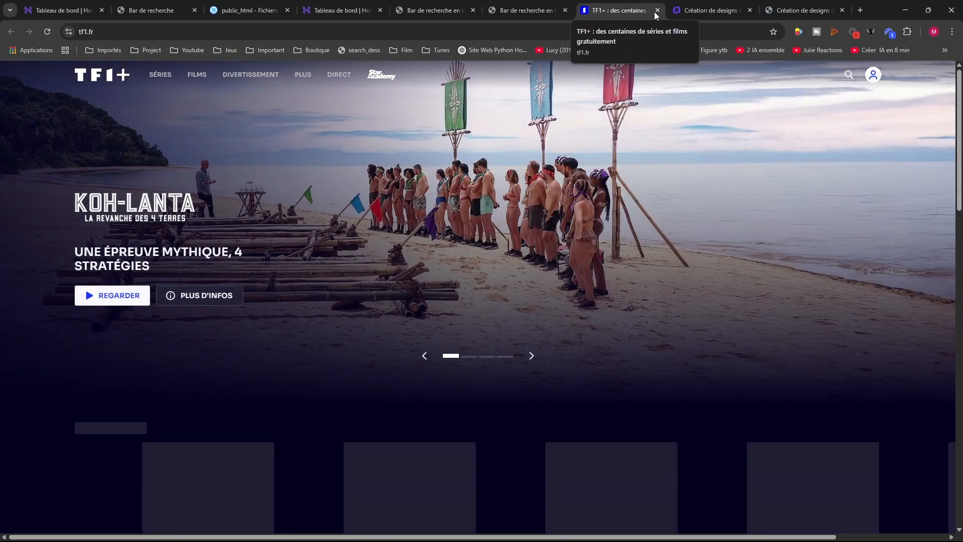
{"action": "left_click", "coordinate": [656, 10]}
{"action": "left_click", "coordinate": [566, 11]}
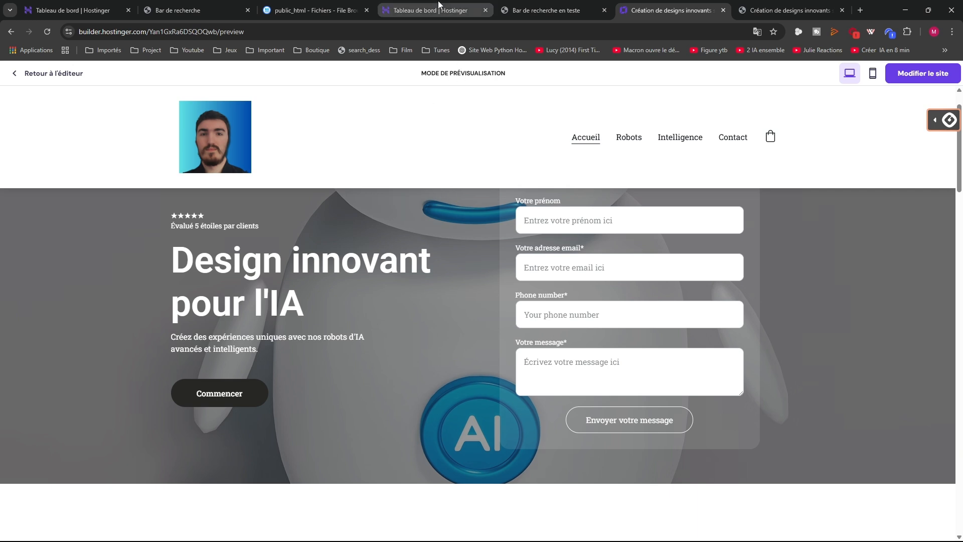
Close the ChatDess tab, revisit the live search site, then open the hPanel dashboard's hosting plan menu
{"action": "left_click", "coordinate": [336, 13]}
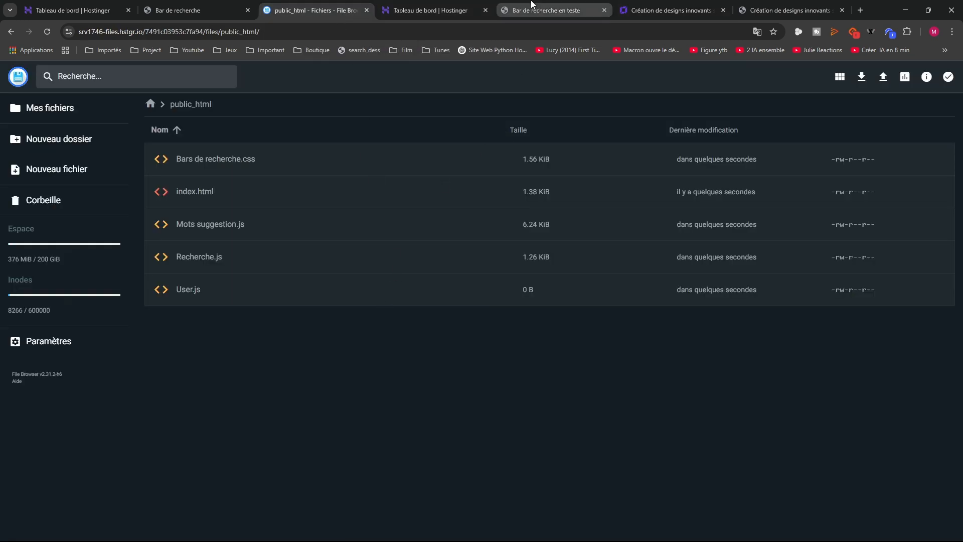
{"action": "left_click", "coordinate": [502, 9]}
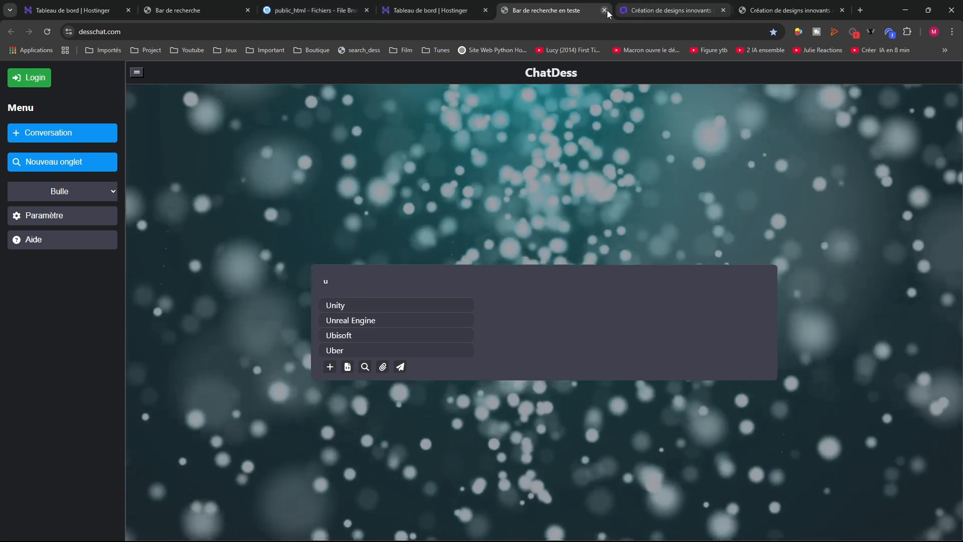
{"action": "left_click", "coordinate": [604, 10]}
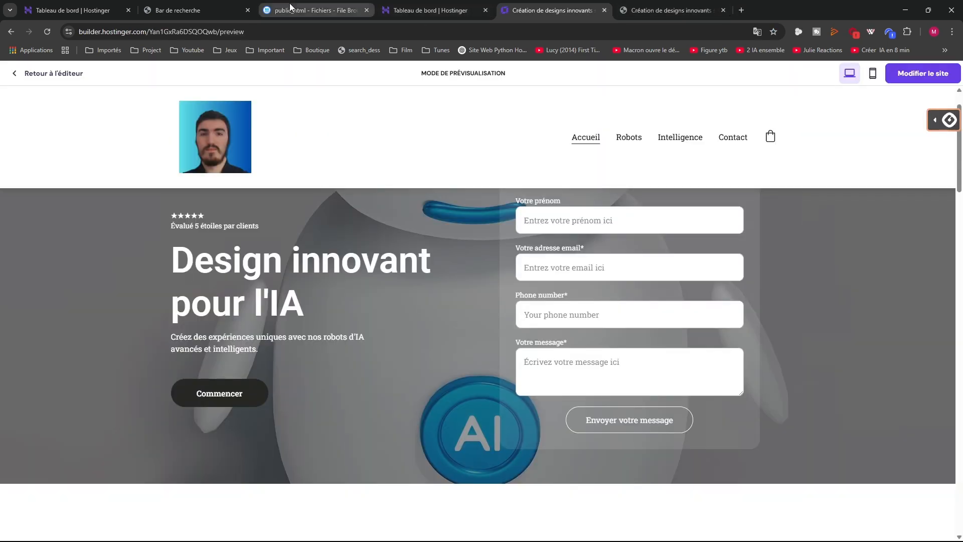
{"action": "left_click", "coordinate": [313, 10]}
{"action": "left_click", "coordinate": [195, 10]}
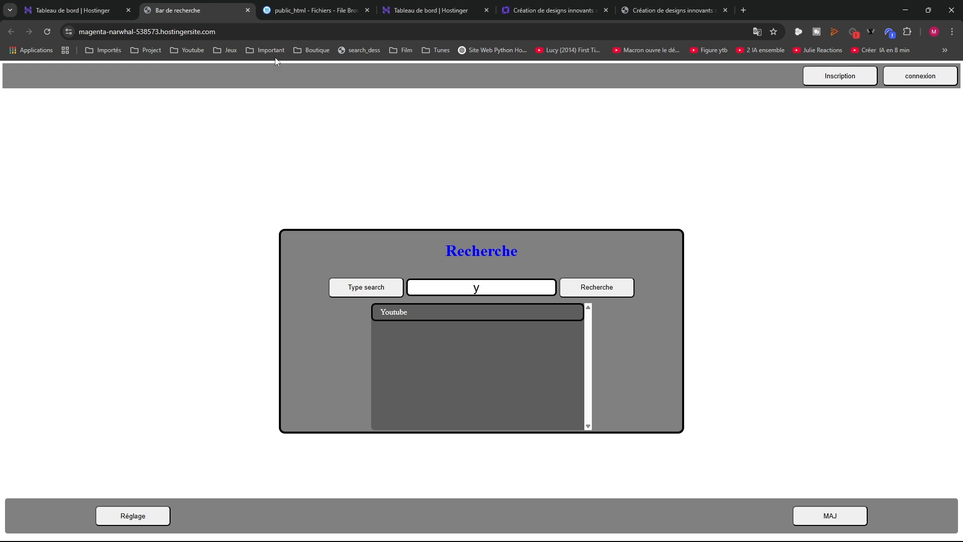
{"action": "left_click", "coordinate": [75, 10]}
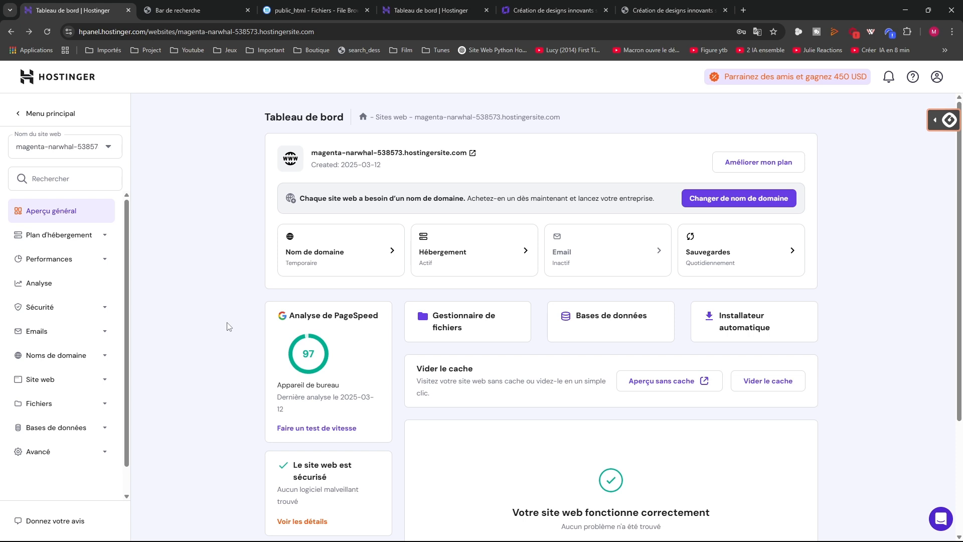
{"action": "left_click", "coordinate": [69, 237]}
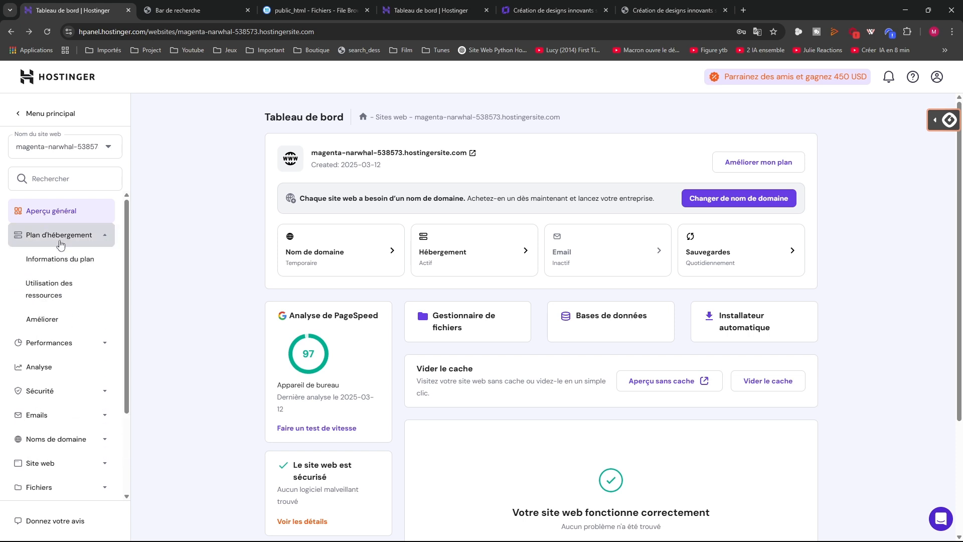
View the site's Analyse page, then the Sécurité malware scanner reporting no malware
{"action": "left_click", "coordinate": [53, 342]}
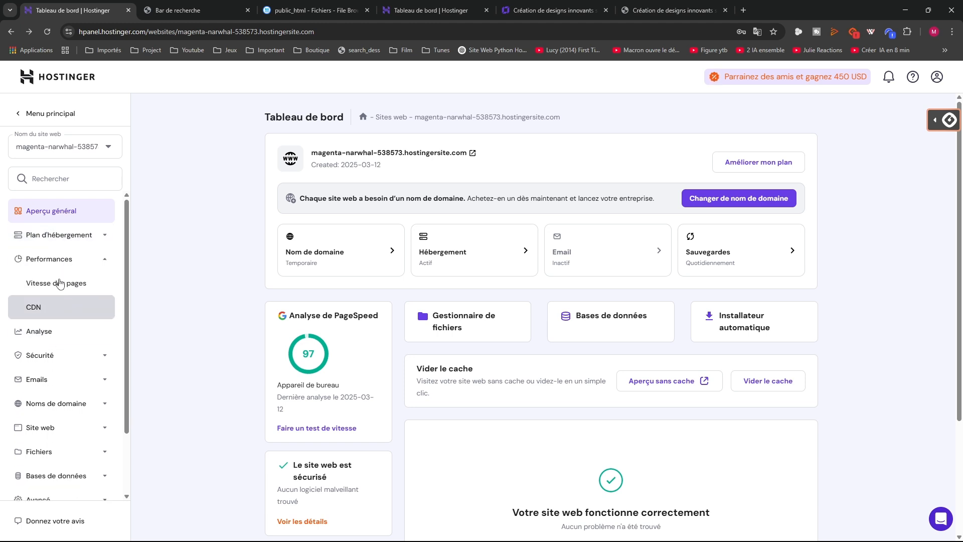
{"action": "left_click", "coordinate": [52, 331]}
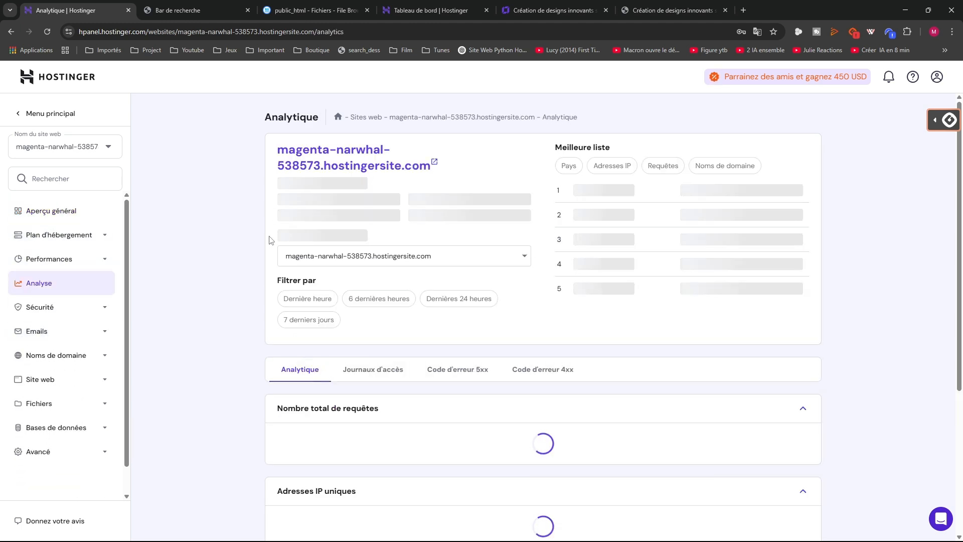
{"action": "left_click", "coordinate": [50, 310]}
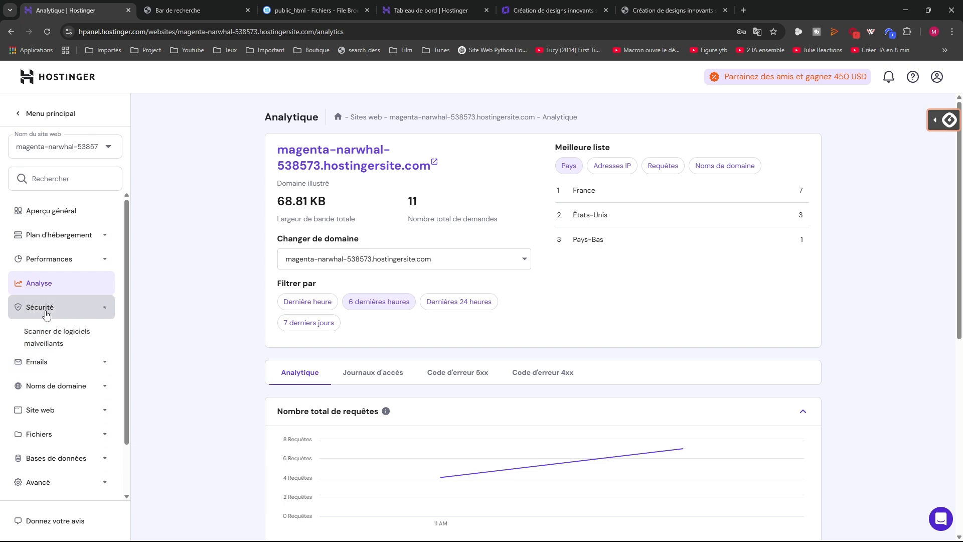
{"action": "left_click", "coordinate": [51, 342]}
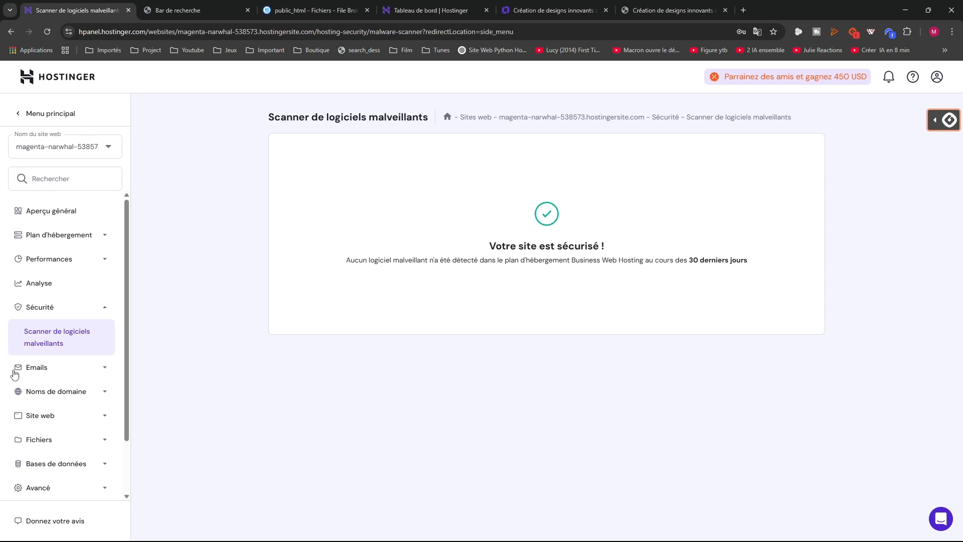
{"action": "scroll", "coordinate": [50, 393], "scroll_direction": "down", "scroll_amount": 2}
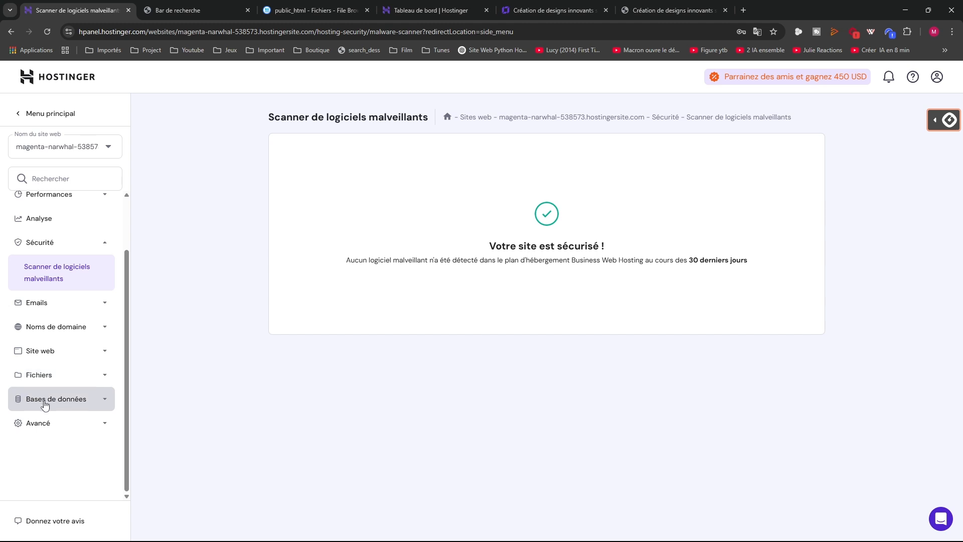
Return to the main hPanel menu and open the website migrations page
{"action": "left_click", "coordinate": [13, 118]}
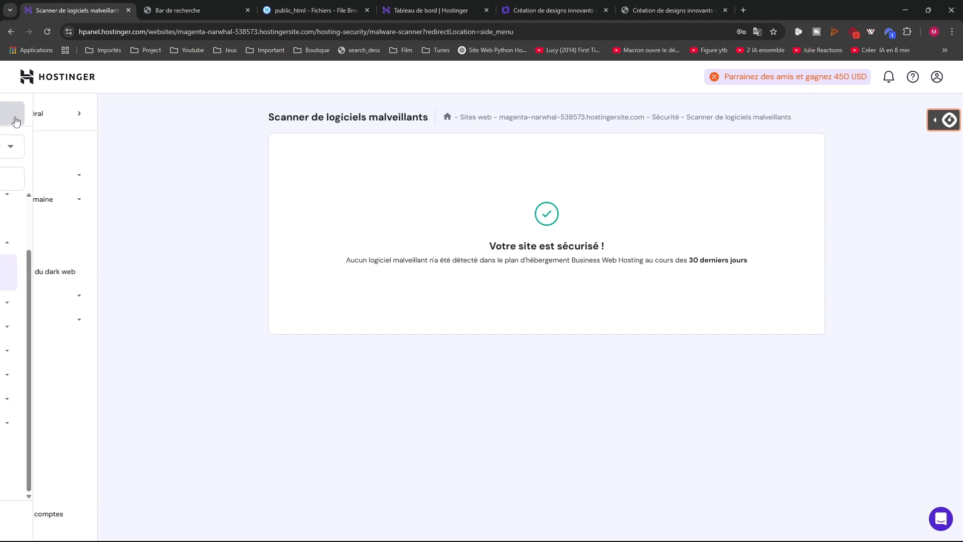
{"action": "left_click", "coordinate": [53, 175]}
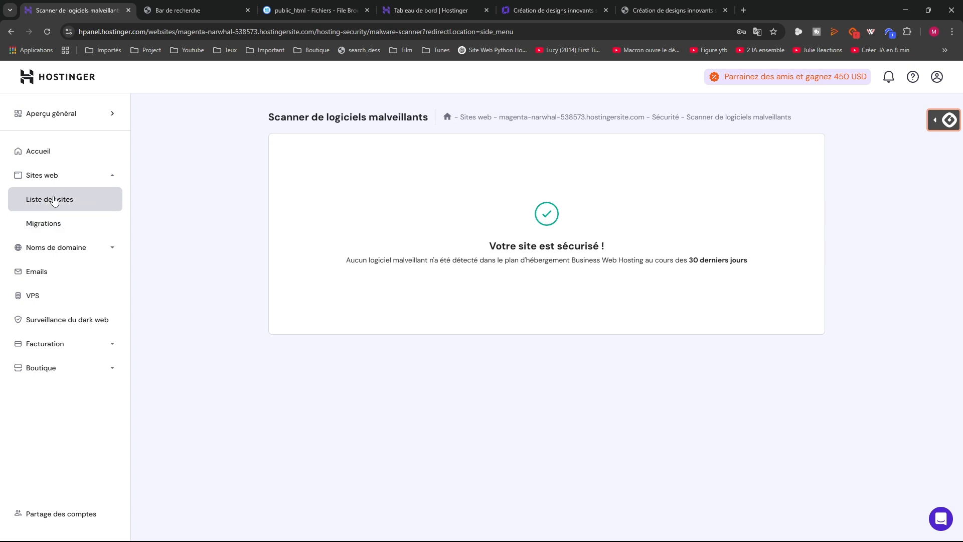
{"action": "left_click", "coordinate": [50, 228]}
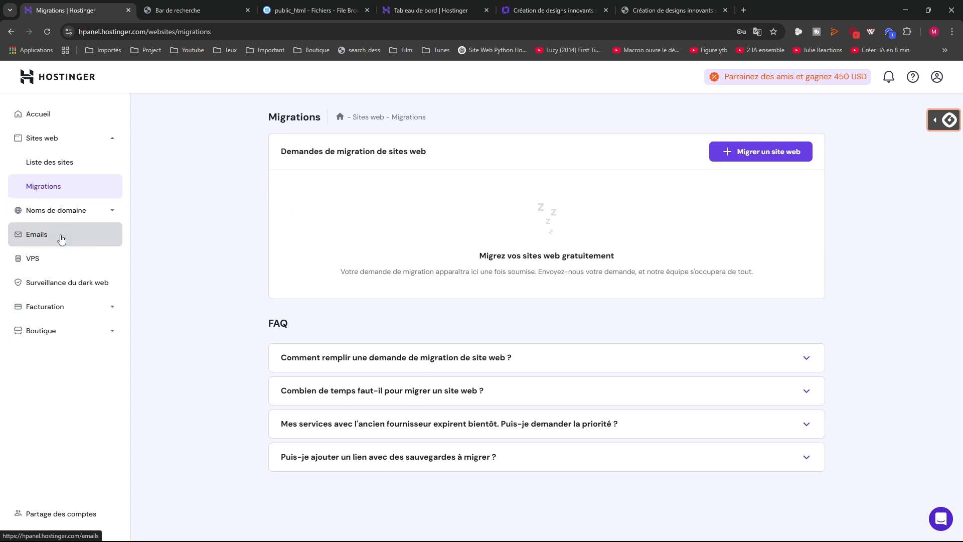
Open dark web monitoring, start activating it, then cancel the subscription
{"action": "left_click", "coordinate": [75, 292]}
{"action": "scroll", "coordinate": [392, 319], "scroll_direction": "down", "scroll_amount": 2}
{"action": "scroll", "coordinate": [323, 267], "scroll_direction": "up", "scroll_amount": 2}
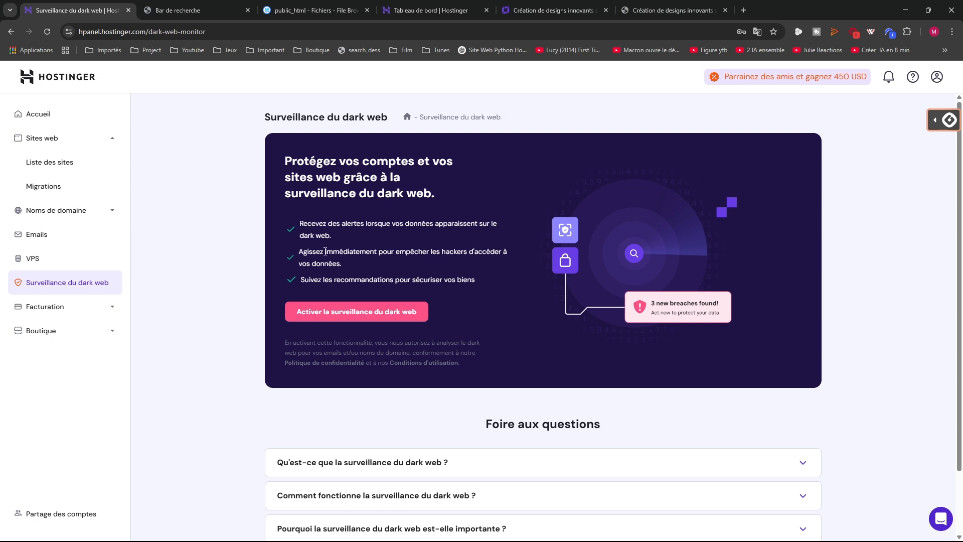
{"action": "left_click", "coordinate": [347, 311]}
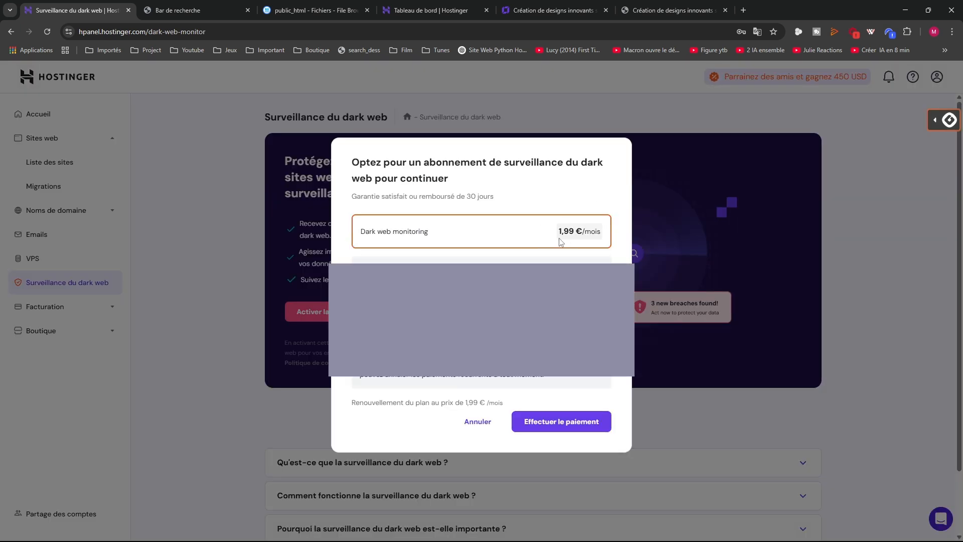
{"action": "left_click", "coordinate": [477, 421]}
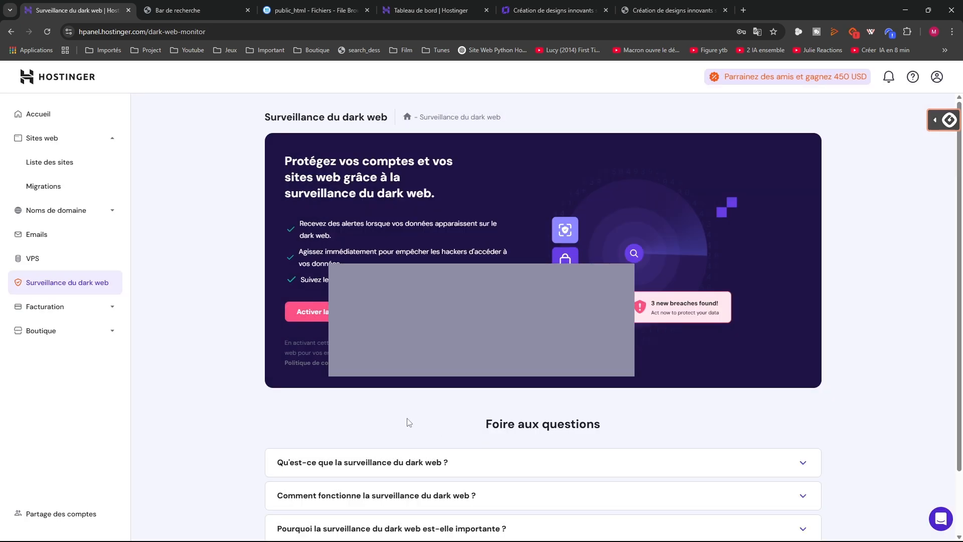
{"action": "scroll", "coordinate": [225, 371], "scroll_direction": "down", "scroll_amount": 2}
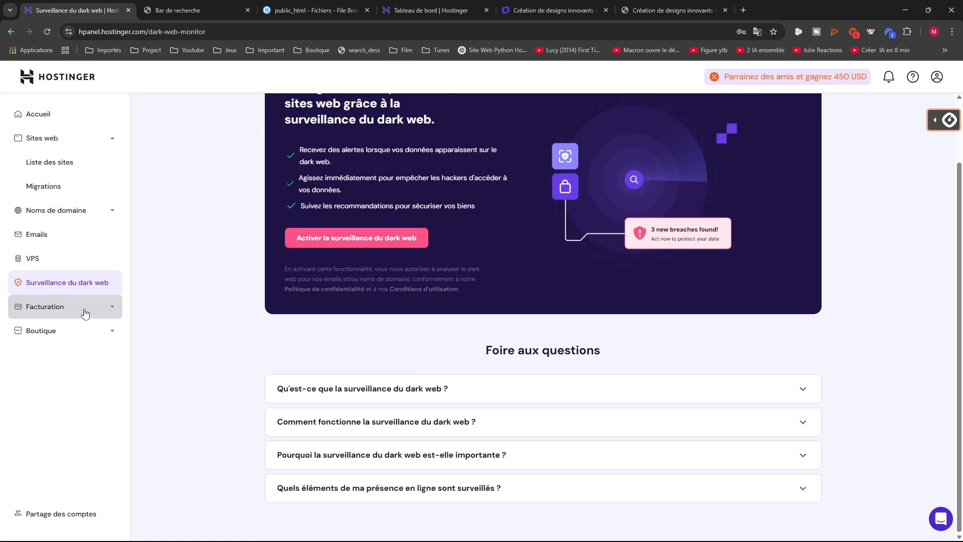
{"action": "scroll", "coordinate": [240, 304], "scroll_direction": "up", "scroll_amount": 2}
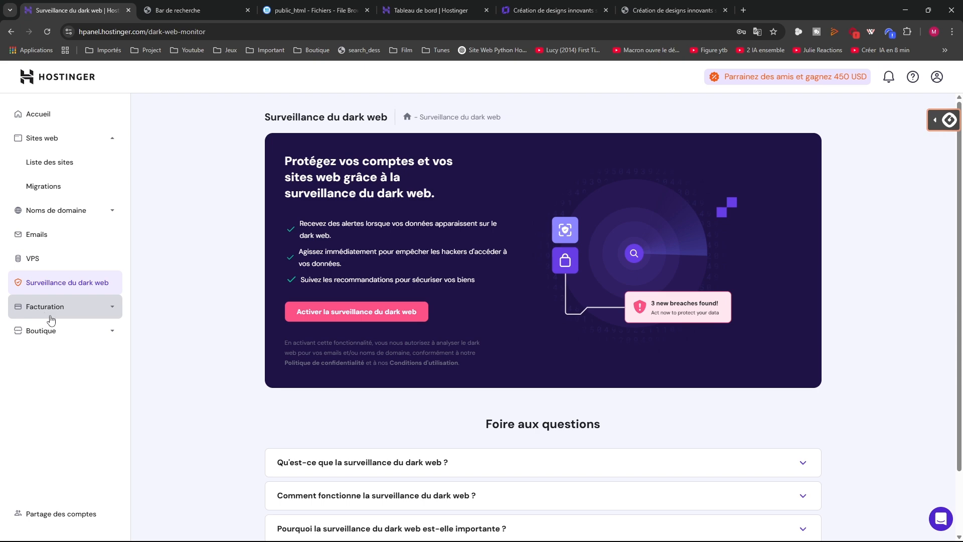
Browse the Boutique's full product list, hosting, domain name and services offers, then collapse Boutique
{"action": "left_click", "coordinate": [49, 336]}
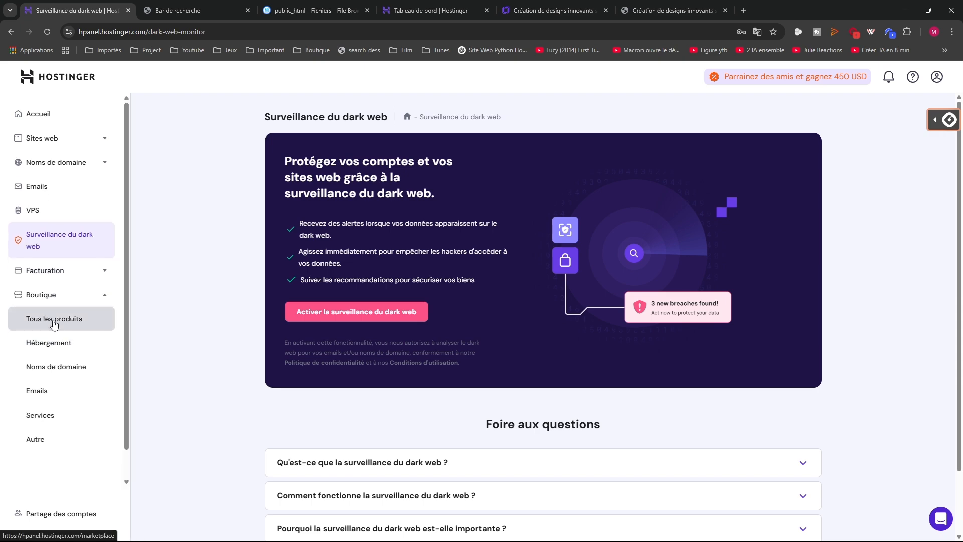
{"action": "left_click", "coordinate": [54, 319]}
{"action": "scroll", "coordinate": [404, 316], "scroll_direction": "down", "scroll_amount": 5}
{"action": "scroll", "coordinate": [405, 315], "scroll_direction": "up", "scroll_amount": 1}
{"action": "left_click", "coordinate": [46, 342]}
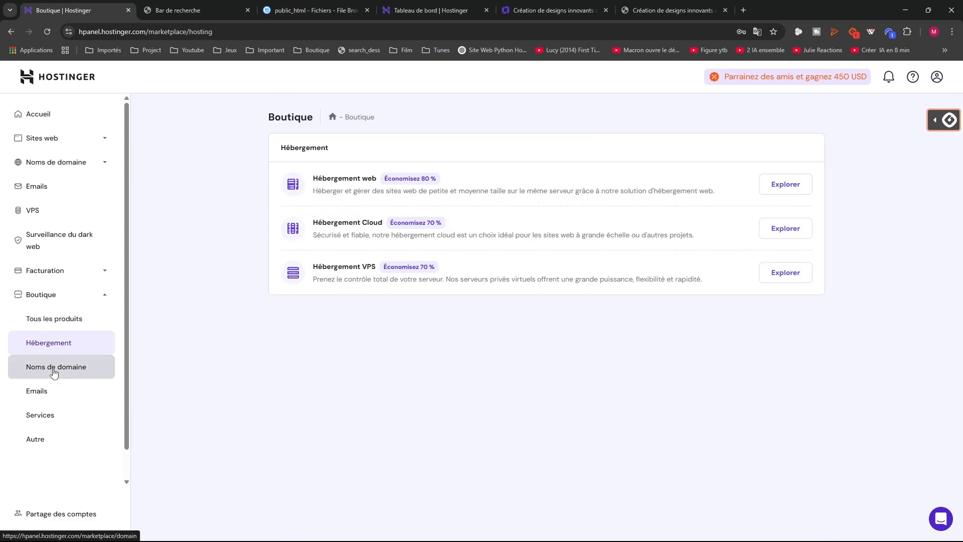
{"action": "left_click", "coordinate": [54, 372]}
{"action": "left_click", "coordinate": [40, 320]}
{"action": "left_click", "coordinate": [39, 341]}
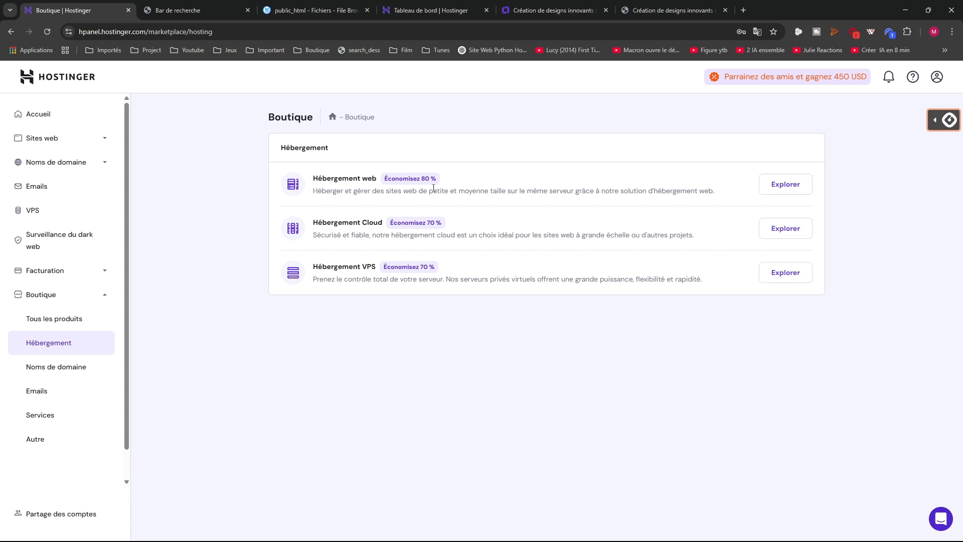
{"action": "left_click", "coordinate": [38, 372]}
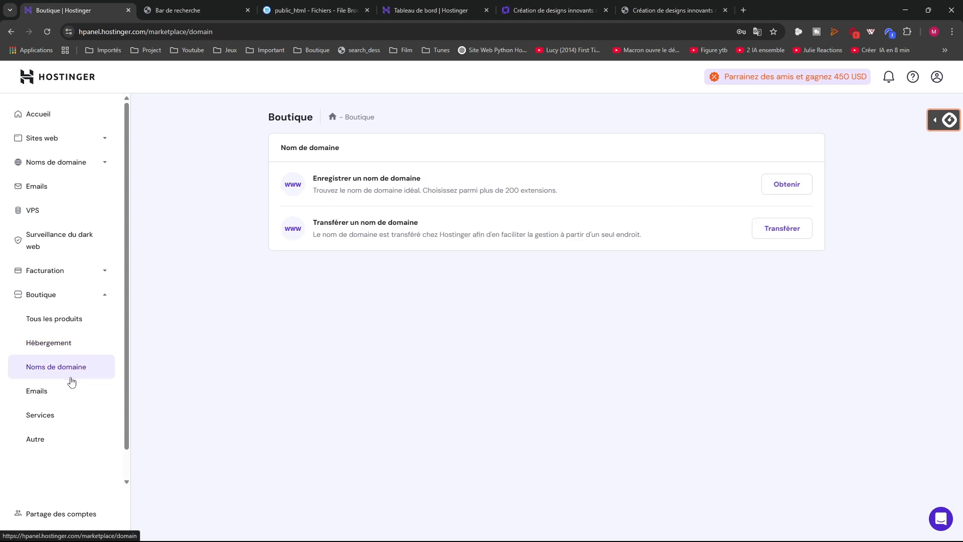
{"action": "left_click", "coordinate": [56, 419]}
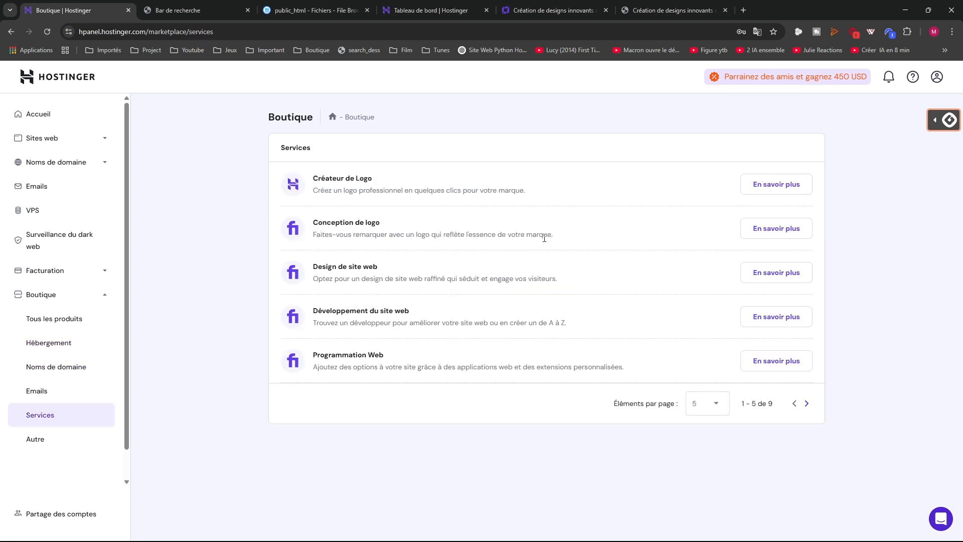
{"action": "left_click", "coordinate": [37, 294]}
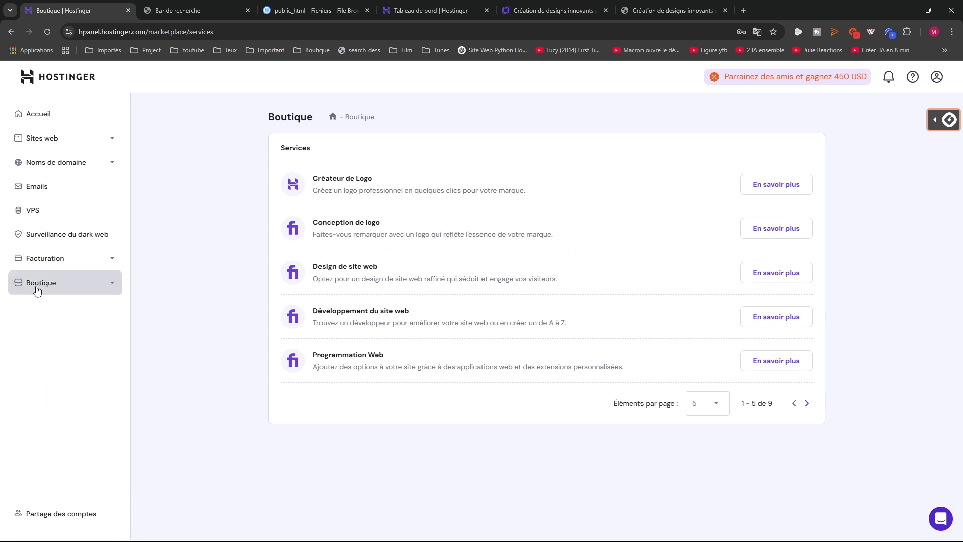
Open the VPS list, start a new KVM VPS purchase, then abandon it
{"action": "left_click", "coordinate": [31, 209]}
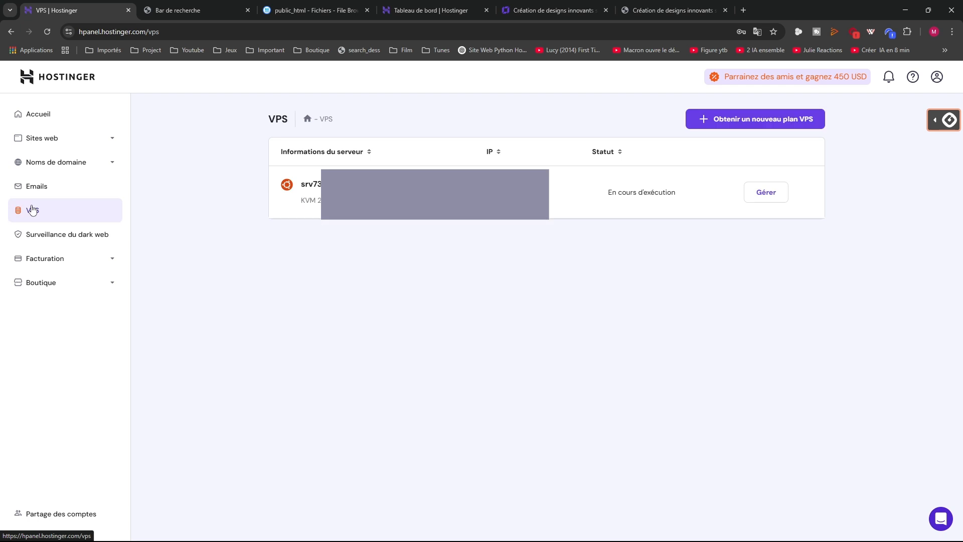
{"action": "left_click", "coordinate": [755, 119]}
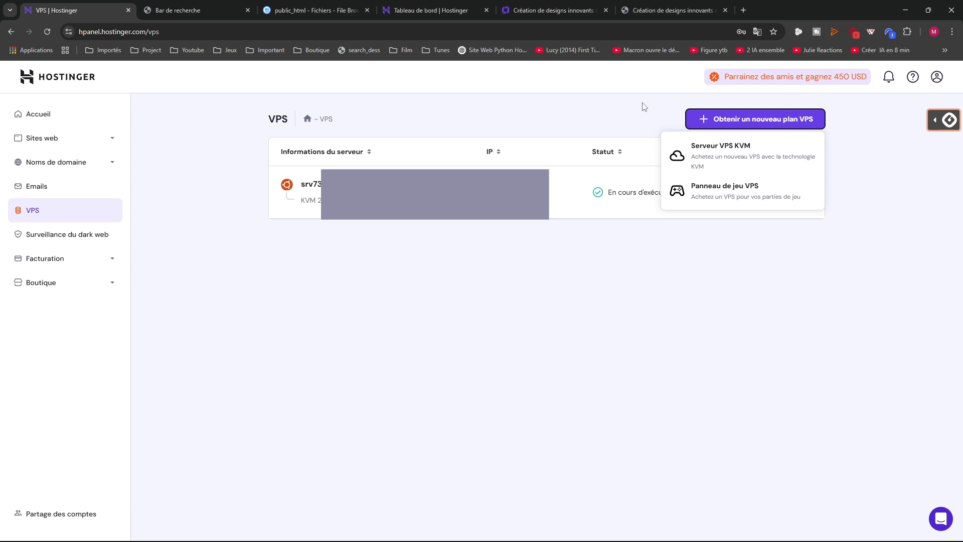
{"action": "left_click", "coordinate": [709, 155]}
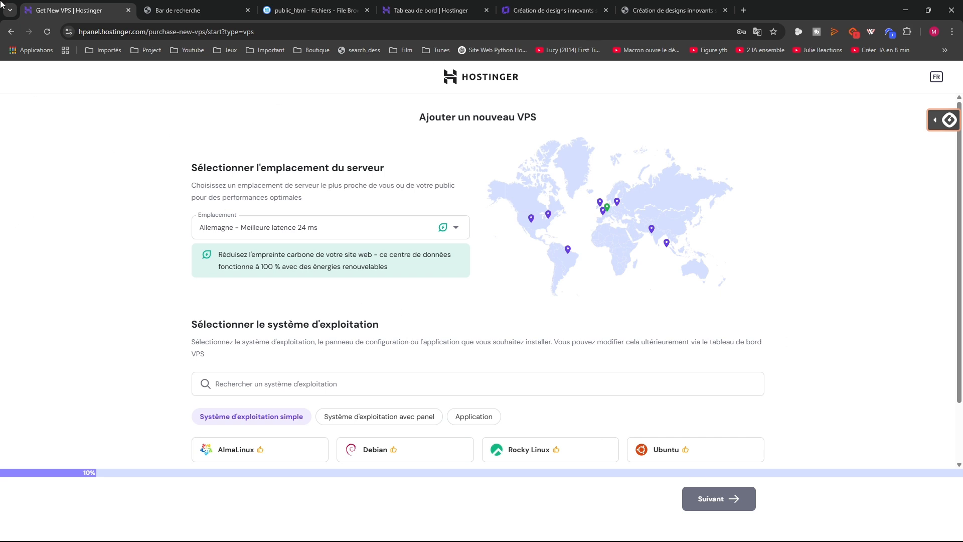
{"action": "left_click", "coordinate": [10, 32]}
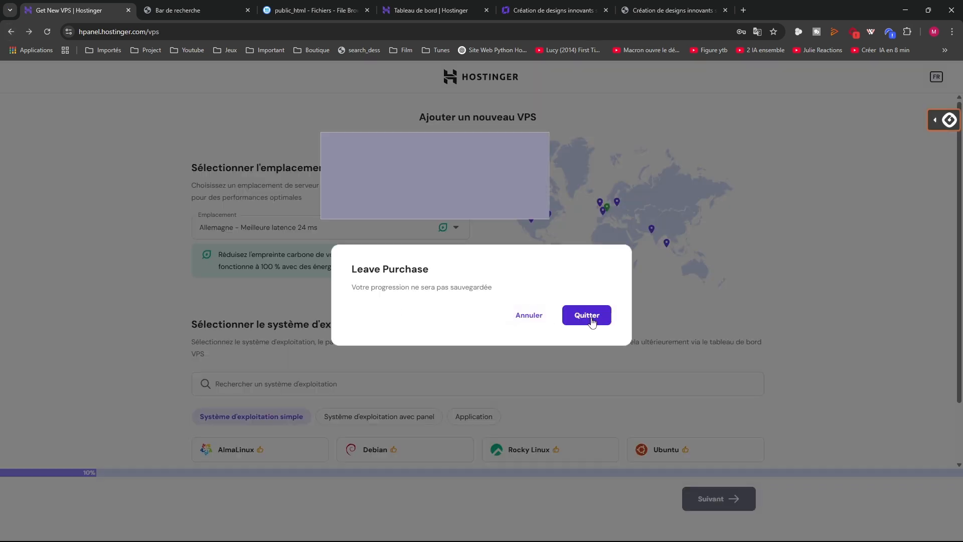
{"action": "left_click", "coordinate": [586, 316]}
Start and abandon a game panel VPS purchase, then reopen the new-plan choices
{"action": "left_click", "coordinate": [755, 119]}
{"action": "left_click", "coordinate": [728, 197]}
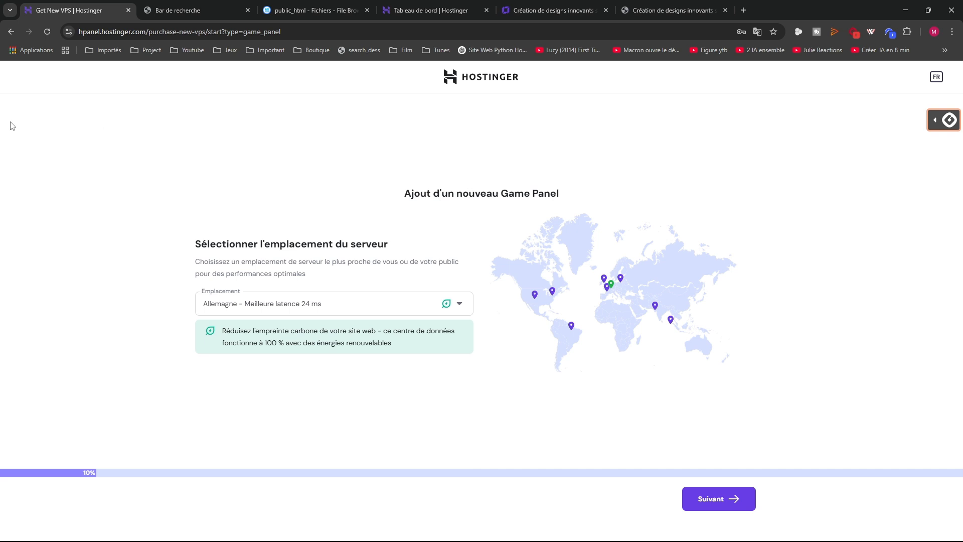
{"action": "left_click", "coordinate": [11, 31]}
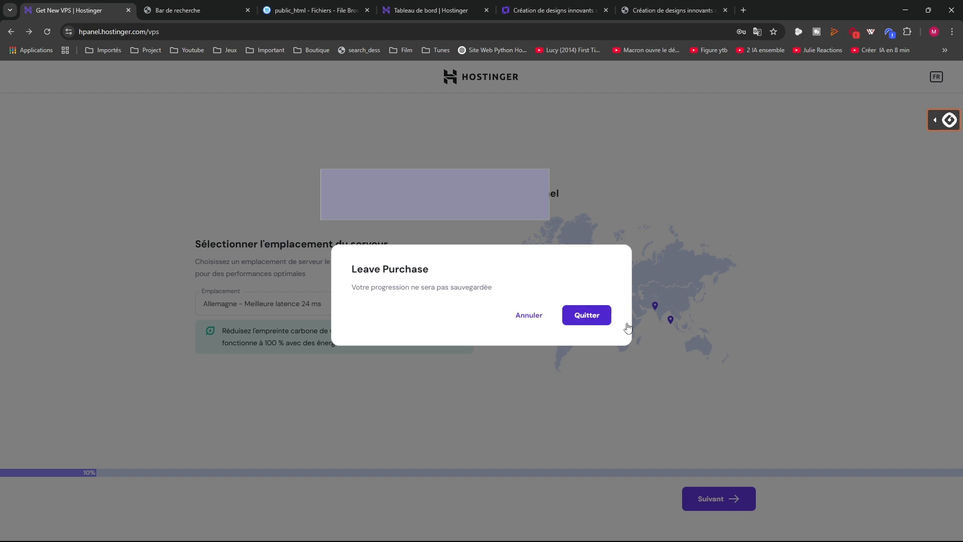
{"action": "left_click", "coordinate": [592, 316]}
{"action": "left_click", "coordinate": [781, 125]}
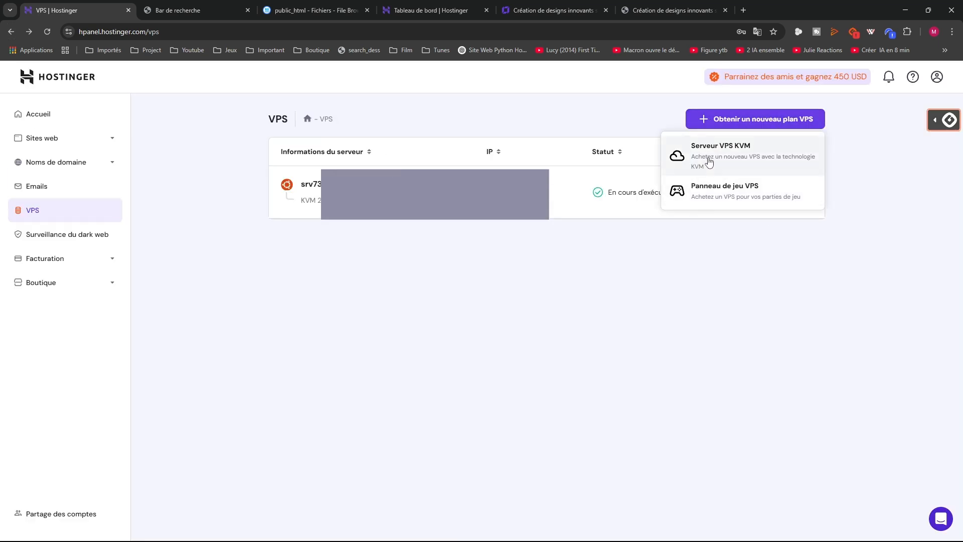
Start a KVM VPS purchase, show all operating systems, and browse the panel and application lists
{"action": "left_click", "coordinate": [732, 158]}
{"action": "scroll", "coordinate": [471, 341], "scroll_direction": "down", "scroll_amount": 2}
{"action": "left_click", "coordinate": [471, 443]}
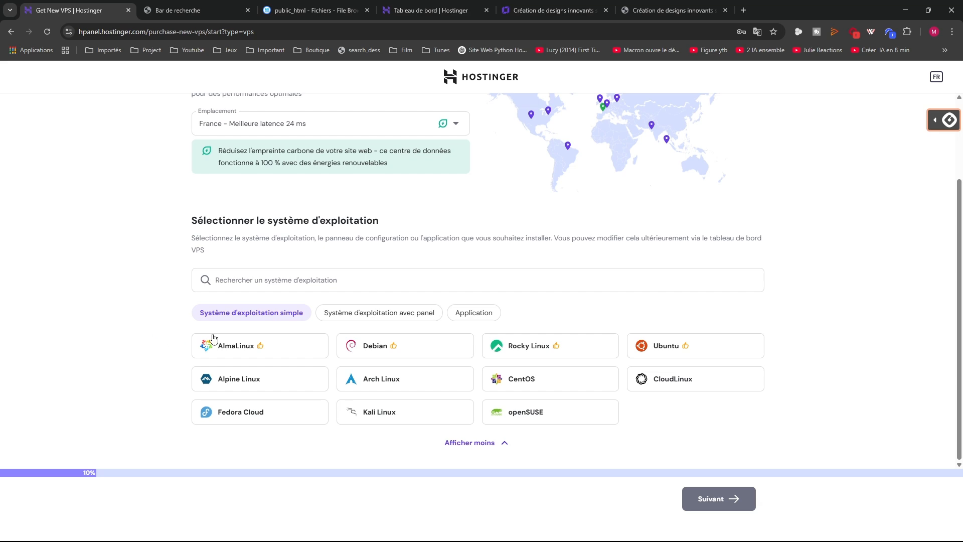
{"action": "left_click", "coordinate": [368, 313]}
{"action": "left_click", "coordinate": [461, 312]}
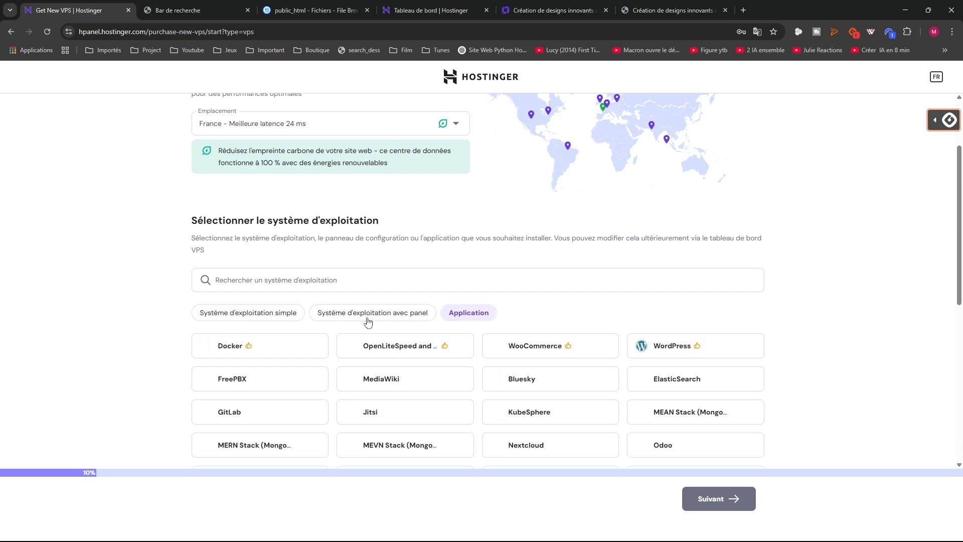
{"action": "scroll", "coordinate": [348, 324], "scroll_direction": "down", "scroll_amount": 8}
{"action": "scroll", "coordinate": [320, 344], "scroll_direction": "up", "scroll_amount": 6}
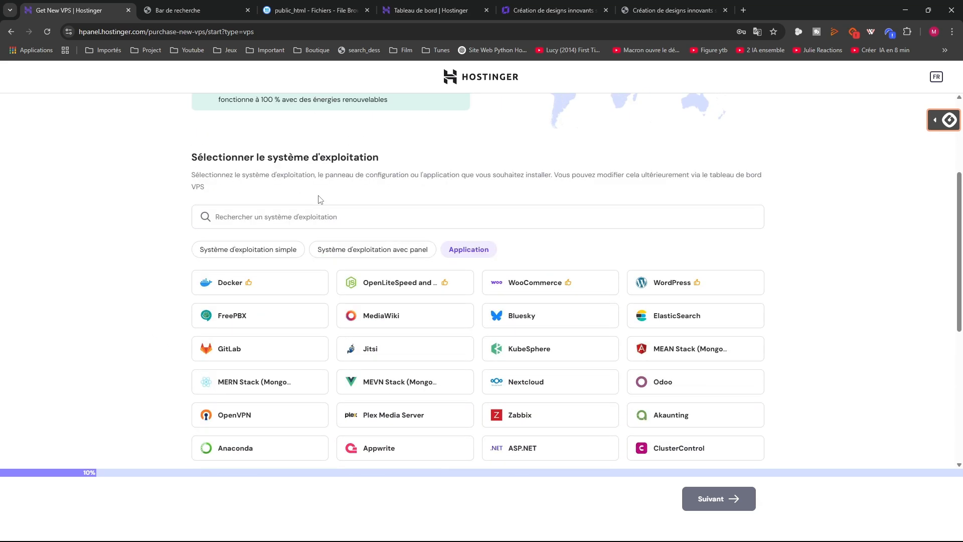
{"action": "left_click", "coordinate": [236, 256]}
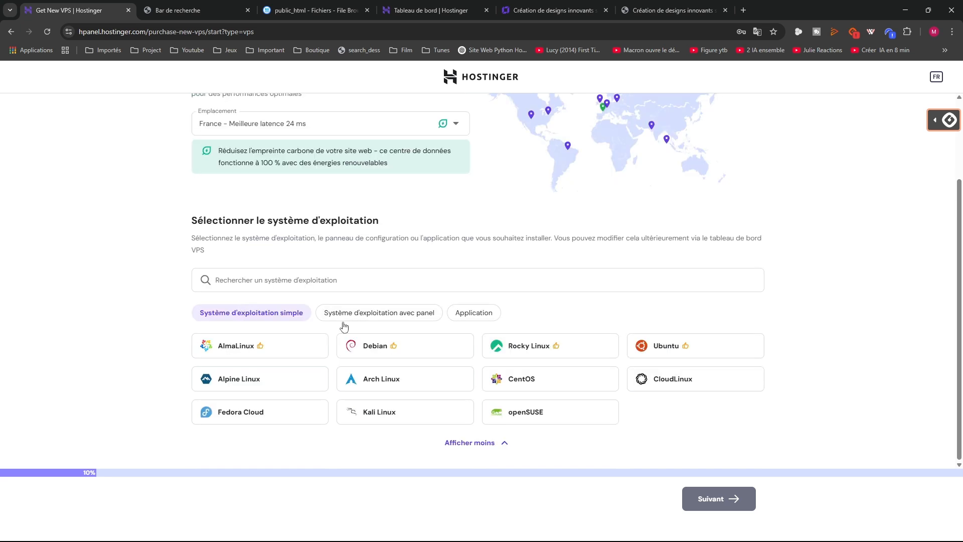
Compare the OS-with-panel and application lists again, ending on the plain operating systems
{"action": "left_click", "coordinate": [382, 314]}
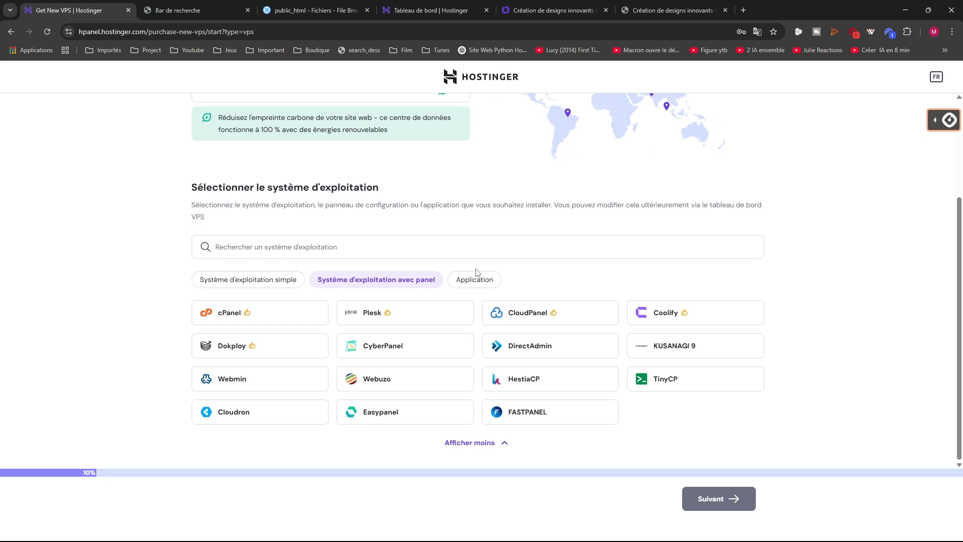
{"action": "left_click", "coordinate": [459, 282]}
{"action": "scroll", "coordinate": [367, 300], "scroll_direction": "down", "scroll_amount": 5}
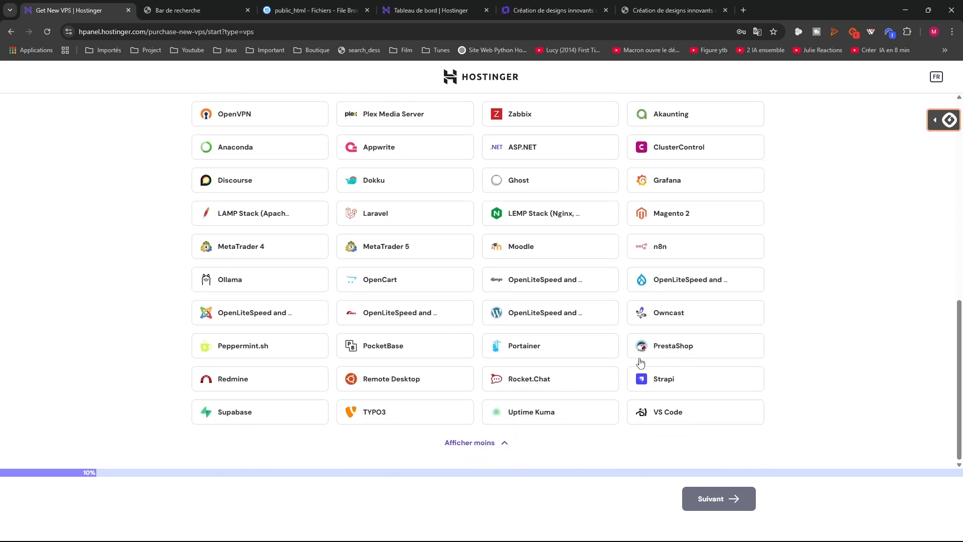
{"action": "scroll", "coordinate": [229, 335], "scroll_direction": "up", "scroll_amount": 5}
{"action": "scroll", "coordinate": [180, 324], "scroll_direction": "down", "scroll_amount": 5}
{"action": "scroll", "coordinate": [316, 246], "scroll_direction": "up", "scroll_amount": 2}
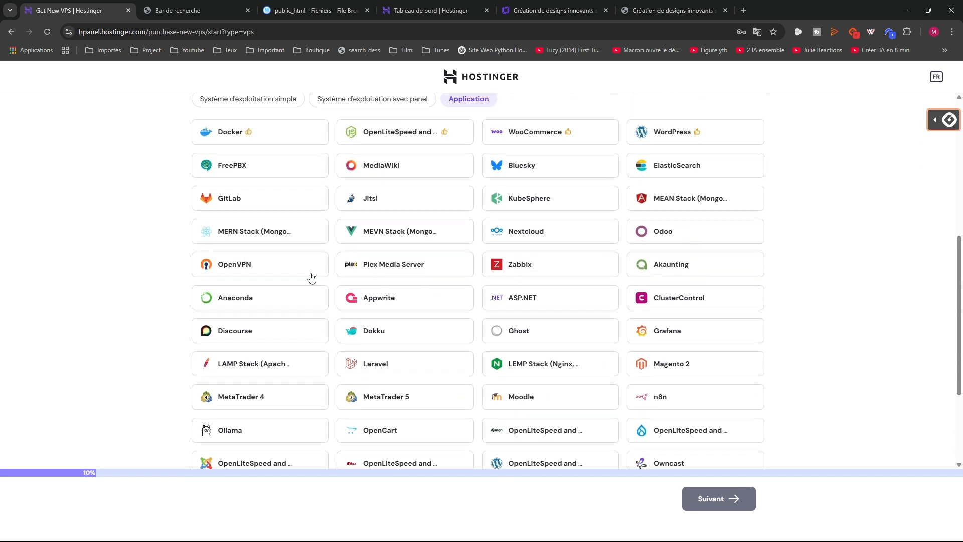
{"action": "scroll", "coordinate": [310, 276], "scroll_direction": "up", "scroll_amount": 2}
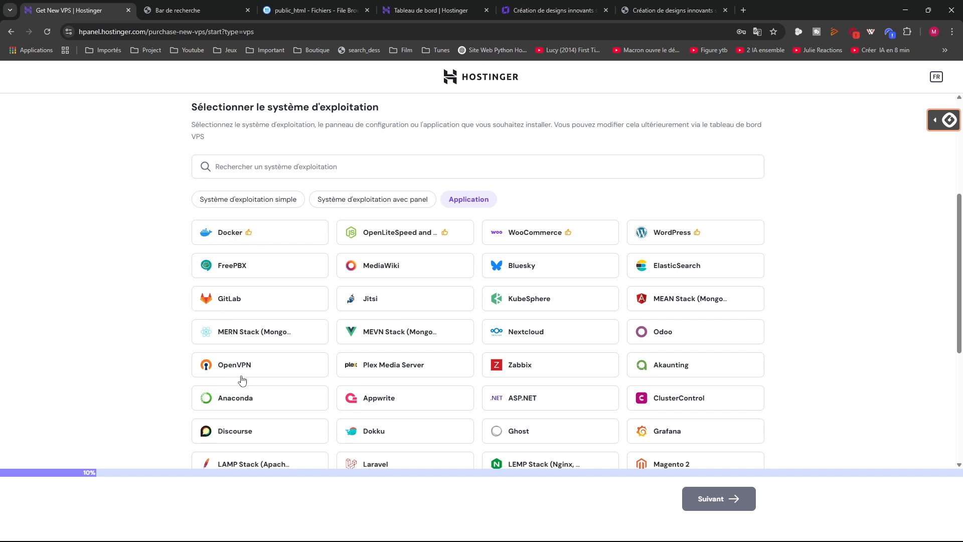
{"action": "left_click", "coordinate": [388, 203]}
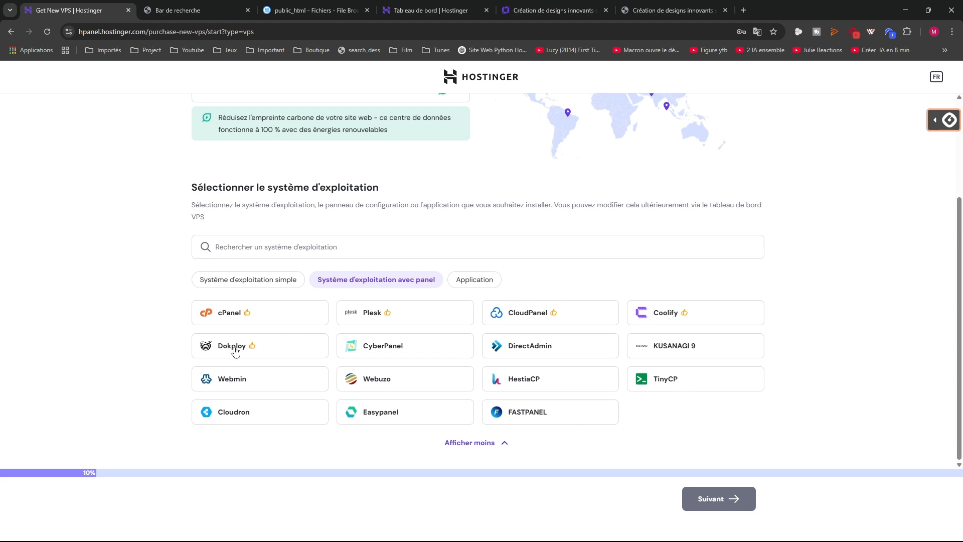
{"action": "left_click", "coordinate": [230, 281]}
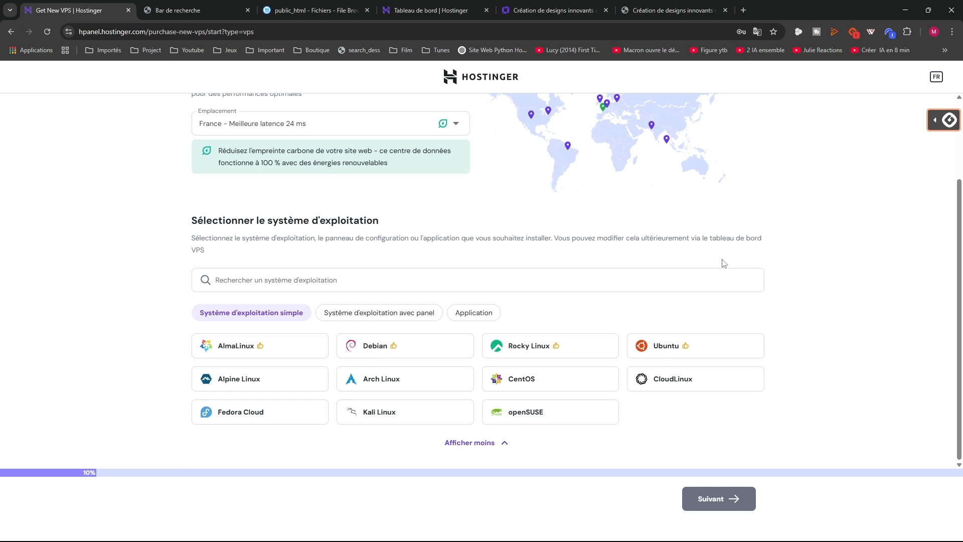
Select Ubuntu 24.04 as the new VPS operating system and continue
{"action": "left_click", "coordinate": [673, 349]}
{"action": "left_click", "coordinate": [467, 370]}
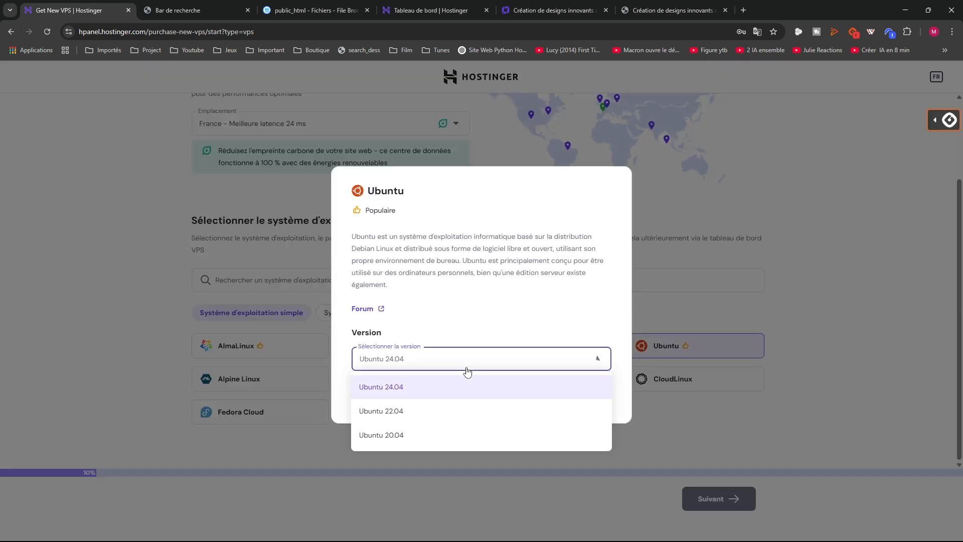
{"action": "left_click", "coordinate": [391, 392]}
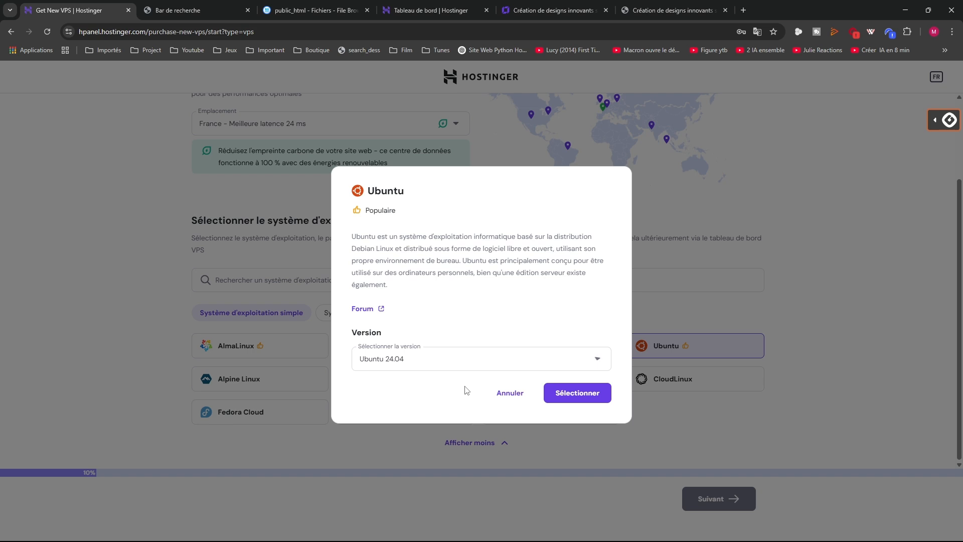
{"action": "left_click", "coordinate": [564, 393]}
{"action": "left_click", "coordinate": [714, 499]}
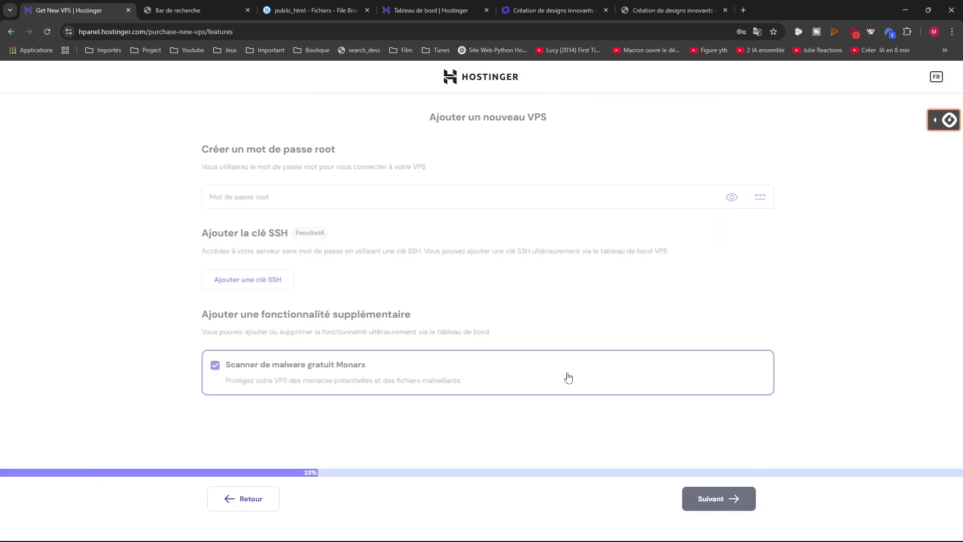
At the root password step, quit the VPS purchase and return to the existing VPS overview
{"action": "left_click", "coordinate": [303, 200]}
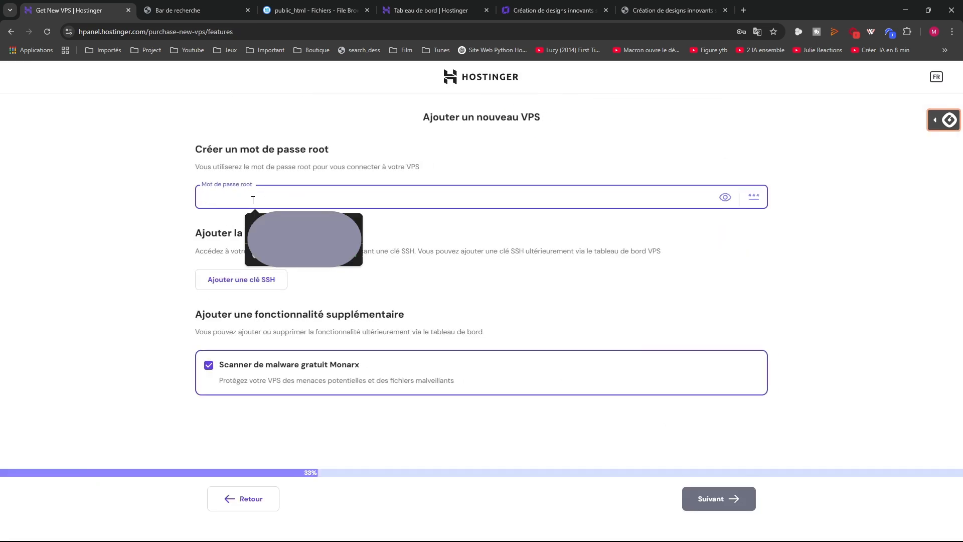
{"action": "left_click", "coordinate": [128, 222]}
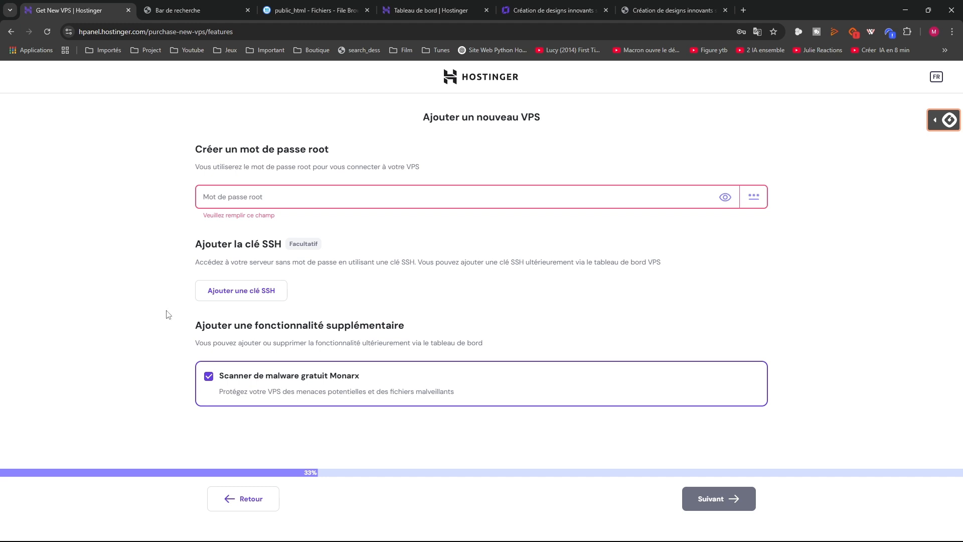
{"action": "left_click", "coordinate": [465, 78]}
{"action": "left_click", "coordinate": [580, 313]}
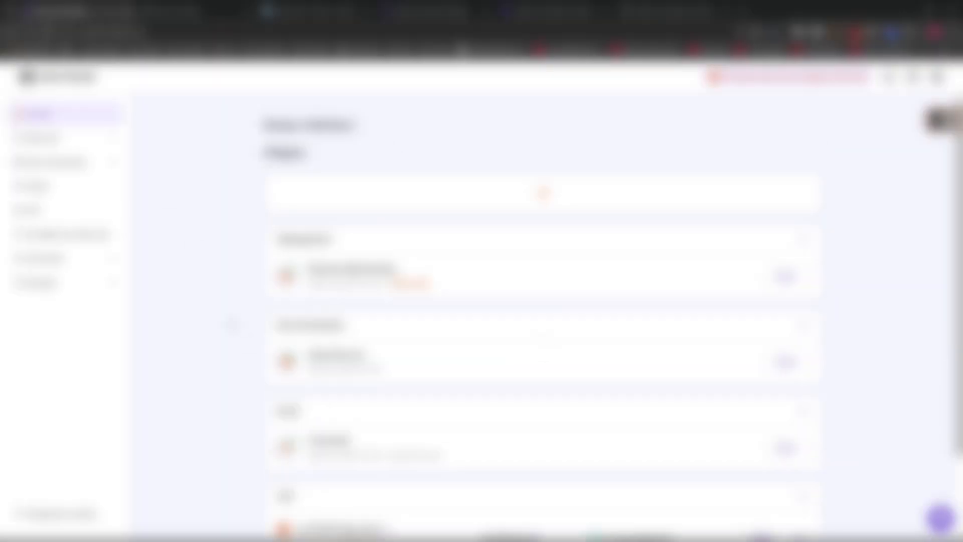
{"action": "scroll", "coordinate": [249, 343], "scroll_direction": "down", "scroll_amount": 2}
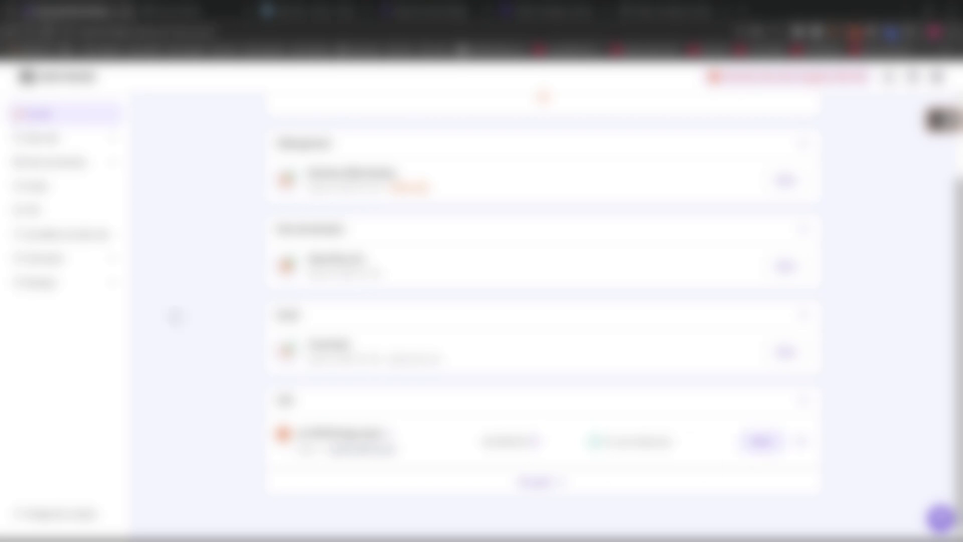
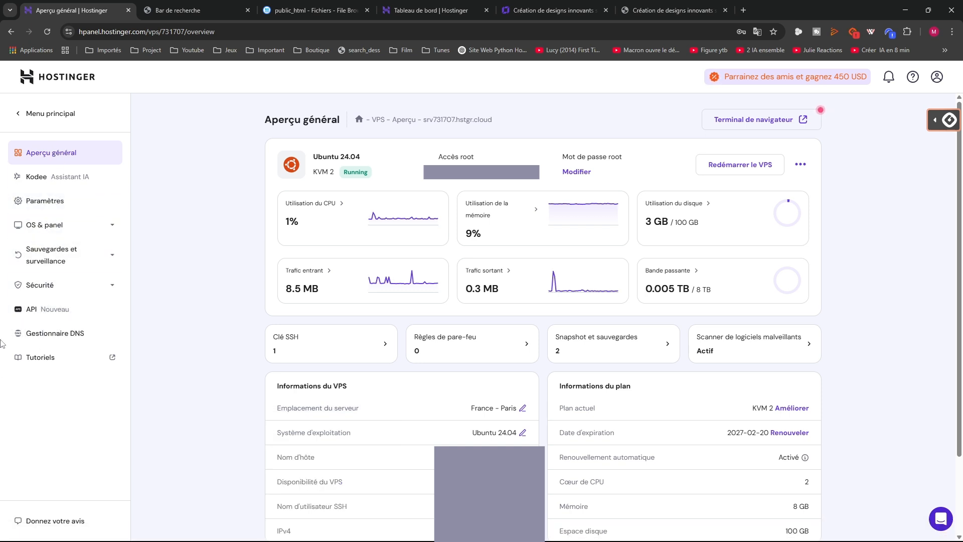
Launch FileZilla from Windows search and open the Site Manager
{"action": "left_click", "coordinate": [339, 530]}
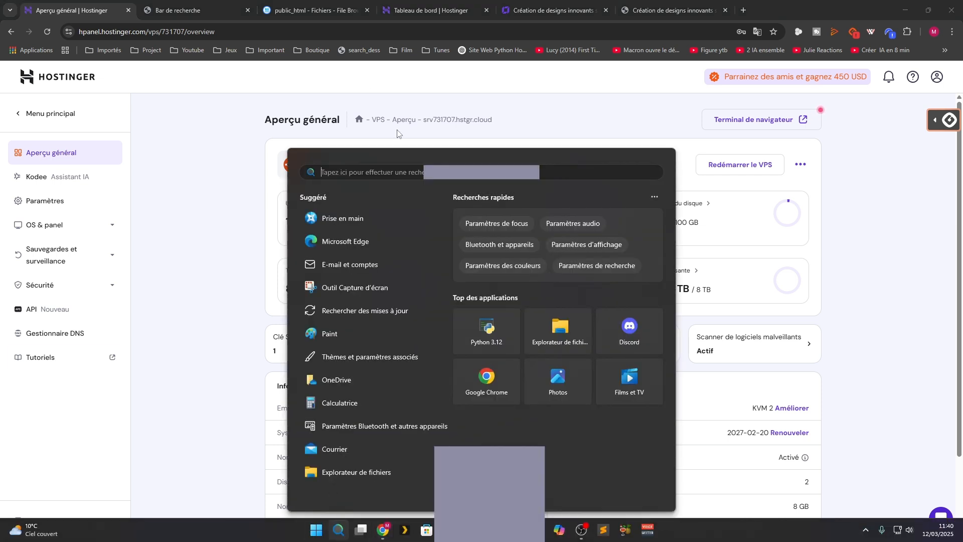
{"action": "type", "text": "fil"}
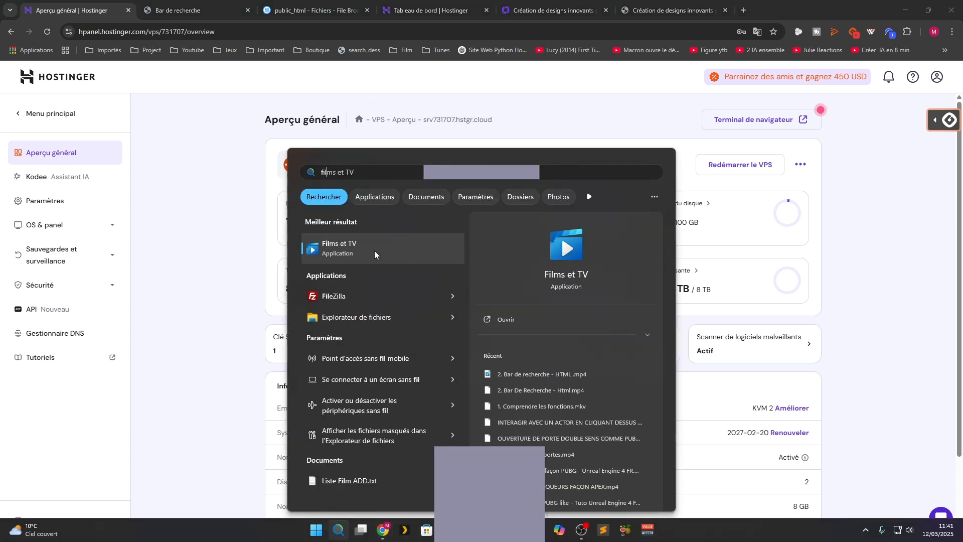
{"action": "left_click", "coordinate": [332, 295]}
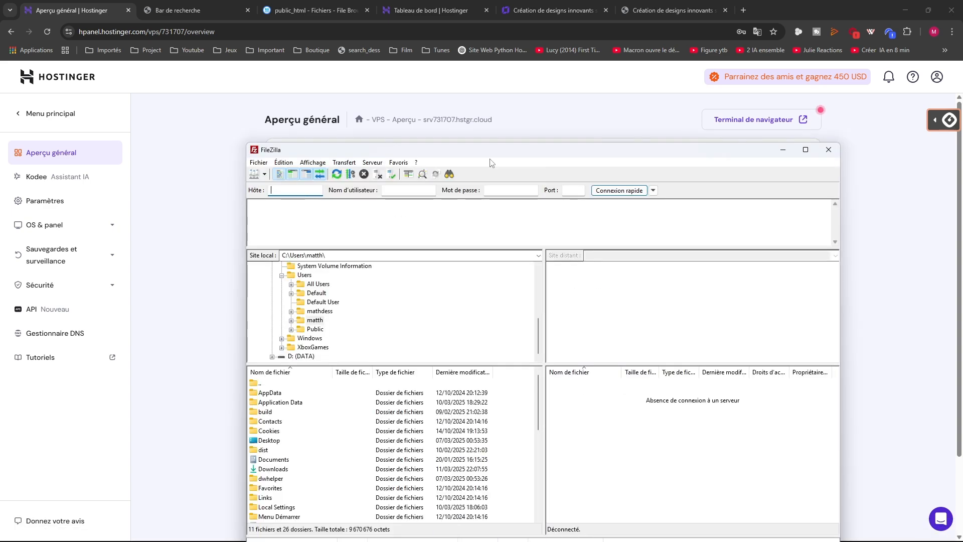
{"action": "left_click", "coordinate": [258, 163]}
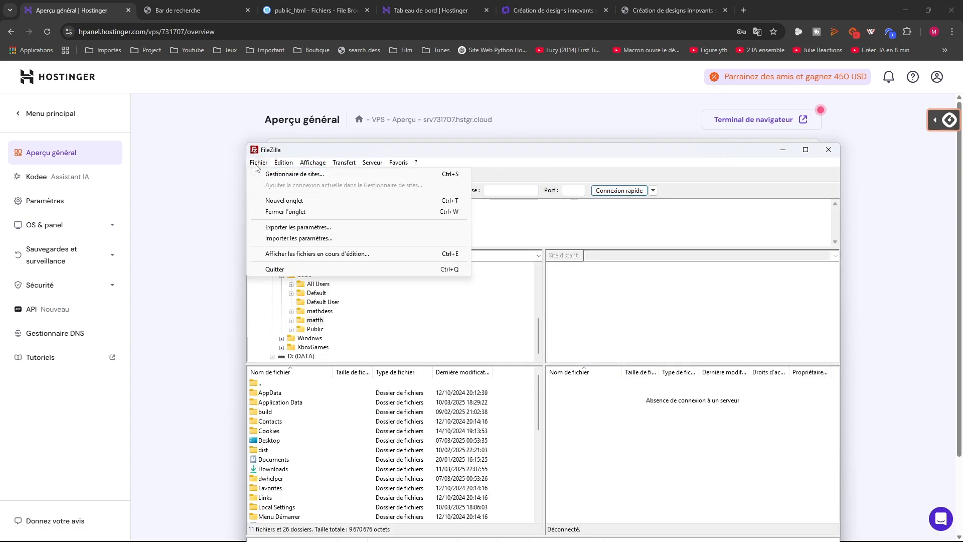
{"action": "left_click", "coordinate": [293, 174]}
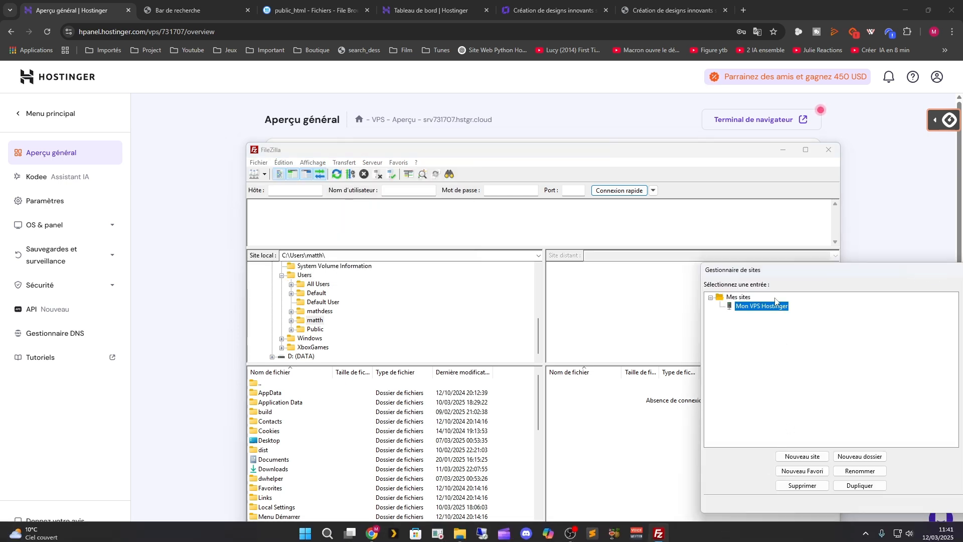
Add a trial site named 'teste' using SFTP, then delete it again
{"action": "left_click", "coordinate": [801, 457]}
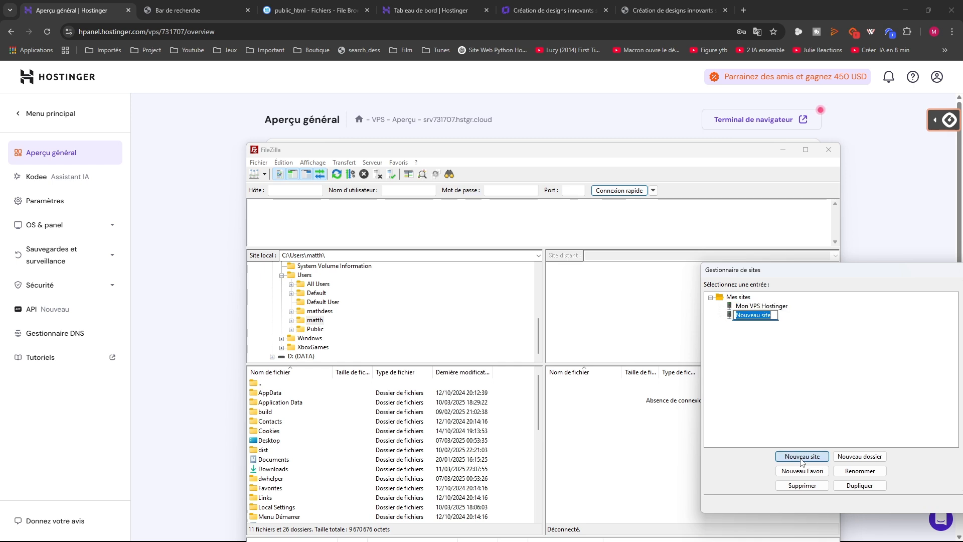
{"action": "left_click", "coordinate": [758, 334]}
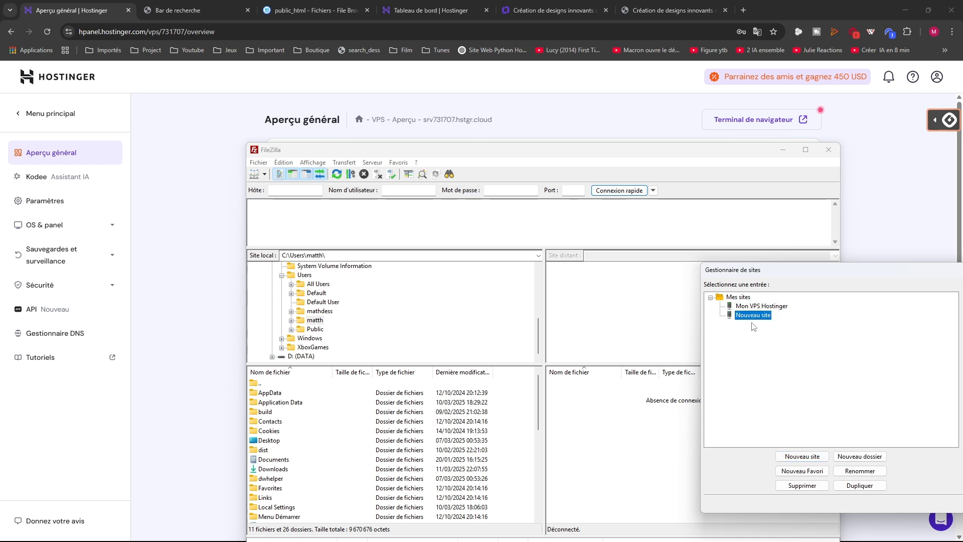
{"action": "left_click", "coordinate": [751, 317]}
{"action": "type", "text": "teste"}
{"action": "left_click", "coordinate": [739, 366]}
{"action": "left_click_drag", "start_coordinate": [800, 279], "coordinate": [404, 201]}
{"action": "left_click", "coordinate": [655, 225]}
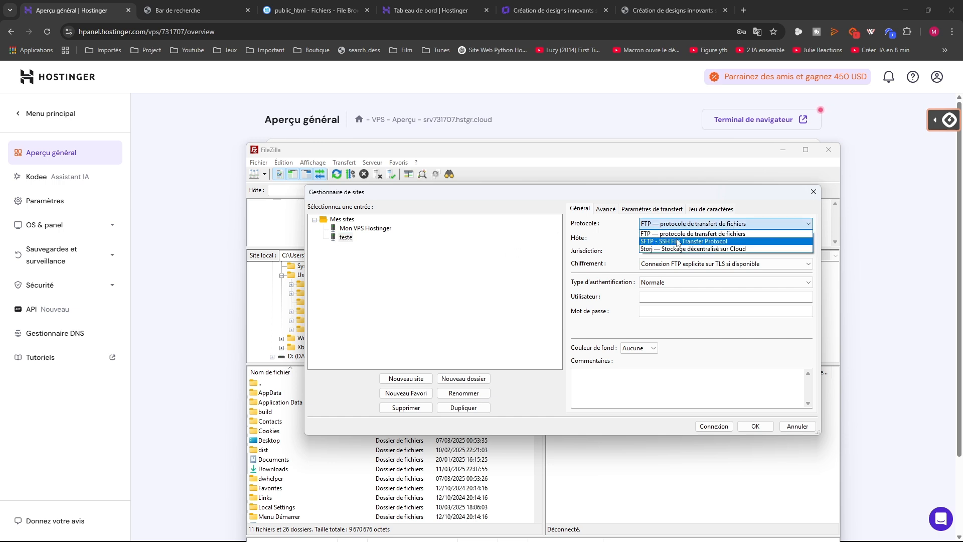
{"action": "left_click", "coordinate": [683, 241]}
{"action": "left_click", "coordinate": [665, 238]}
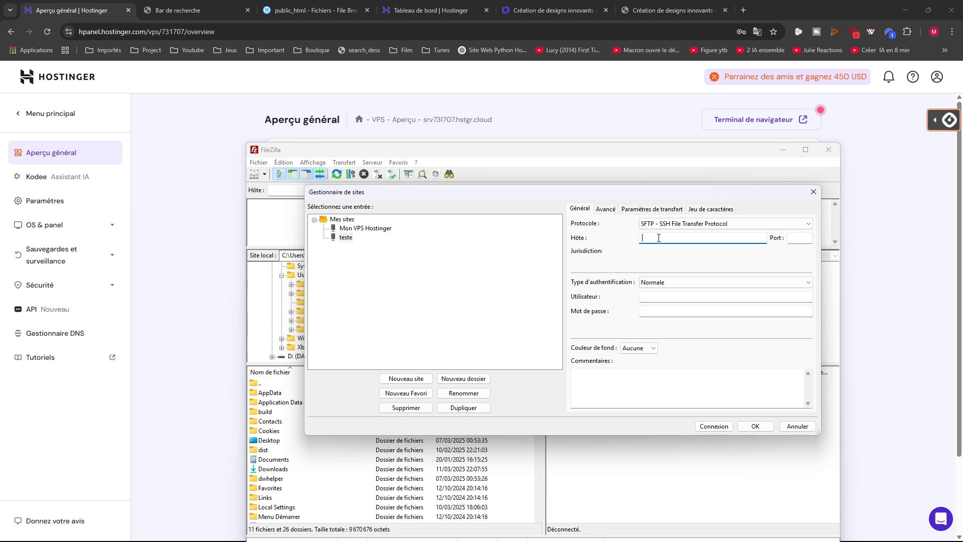
{"action": "left_click", "coordinate": [650, 297]}
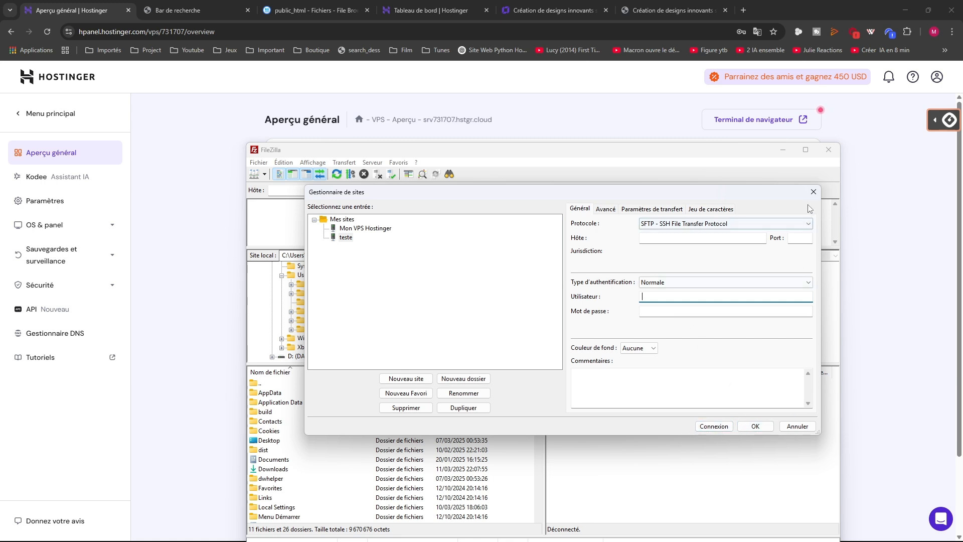
{"action": "left_click", "coordinate": [406, 408]}
{"action": "left_click", "coordinate": [572, 335]}
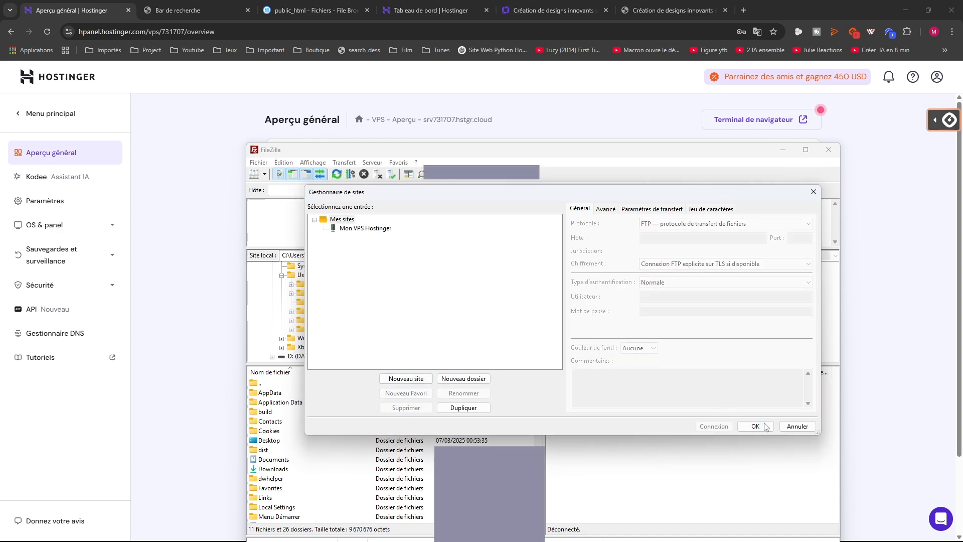
Close the Site Manager and switch to the FileZilla window connected to the VPS
{"action": "left_click", "coordinate": [813, 191]}
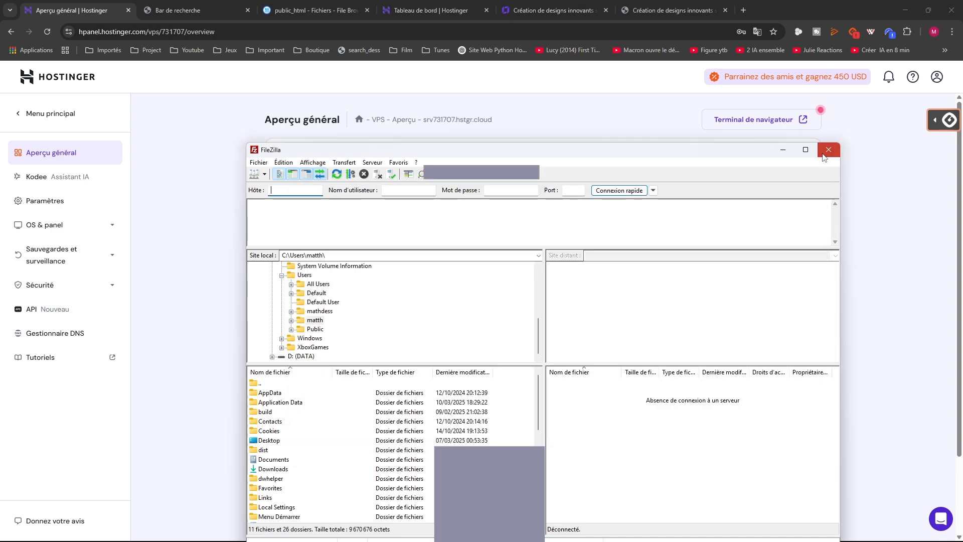
{"action": "left_click", "coordinate": [828, 150]}
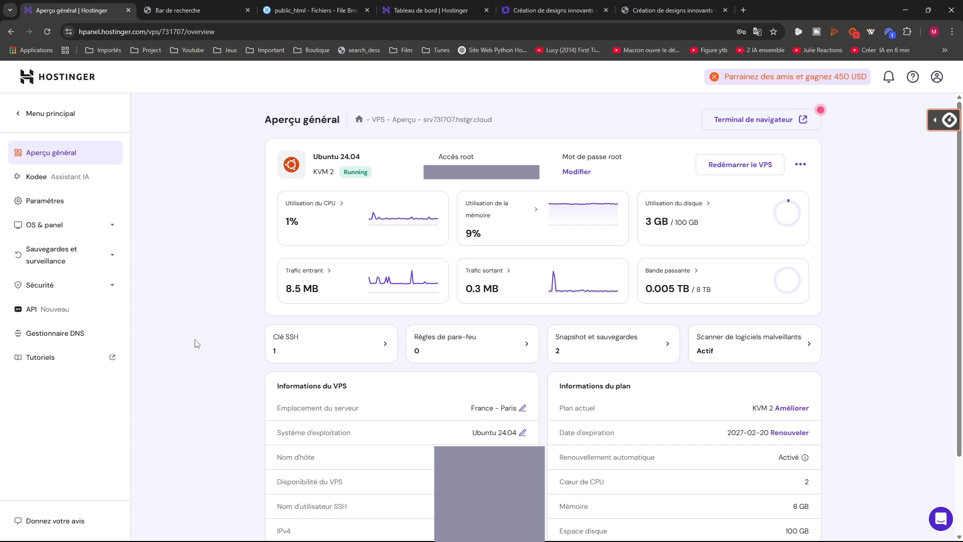
{"action": "left_click", "coordinate": [659, 531]}
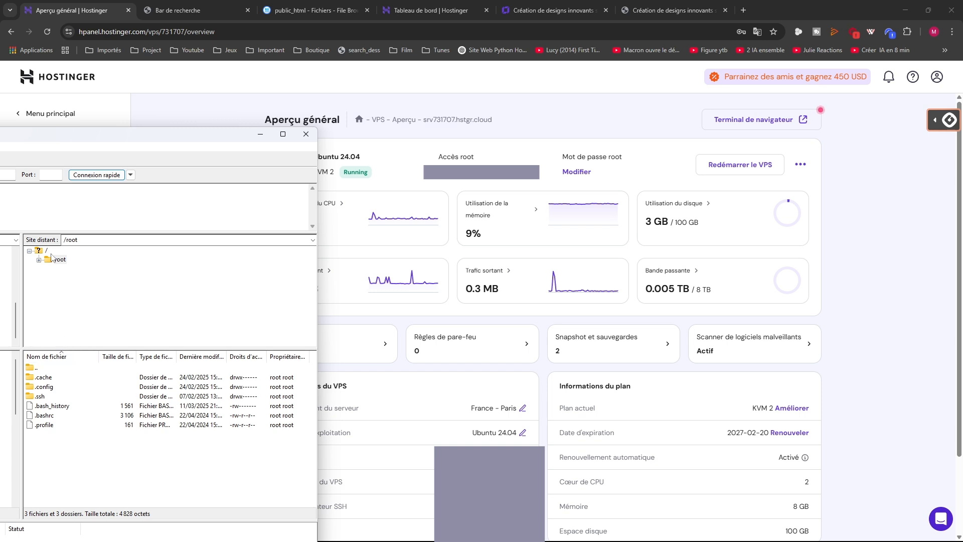
Browse the server to /home/ubuntu/project, then minimize FileZilla to show the Hostinger overview
{"action": "double_click", "coordinate": [41, 371]}
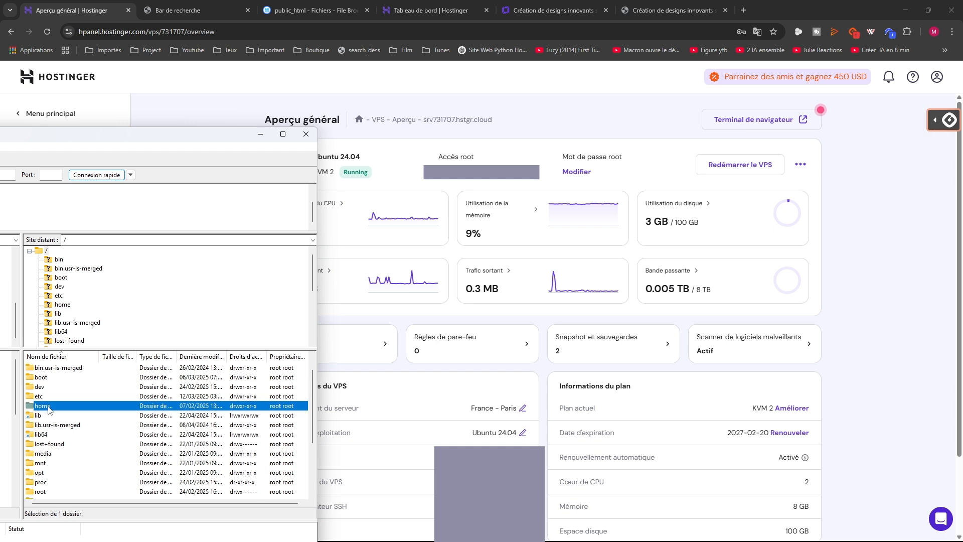
{"action": "double_click", "coordinate": [42, 406]}
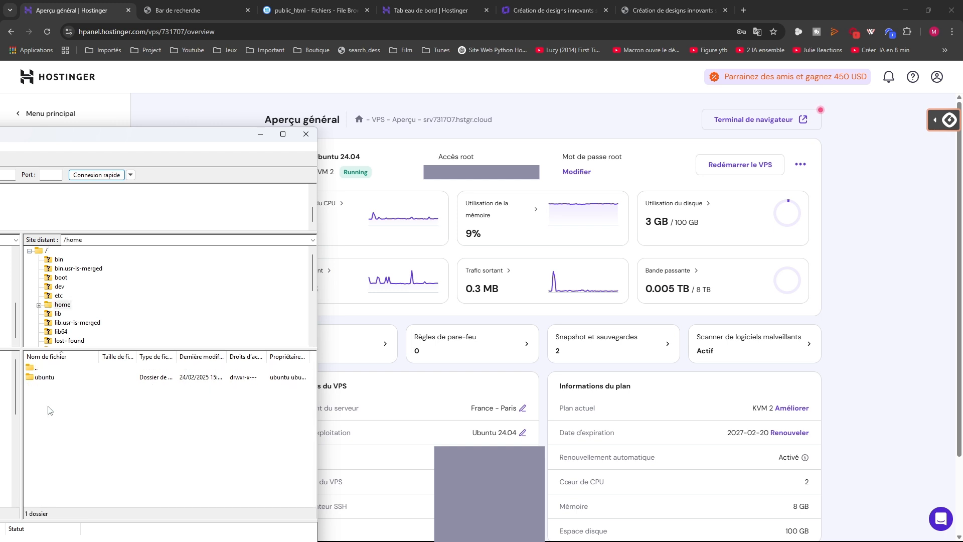
{"action": "double_click", "coordinate": [44, 380]}
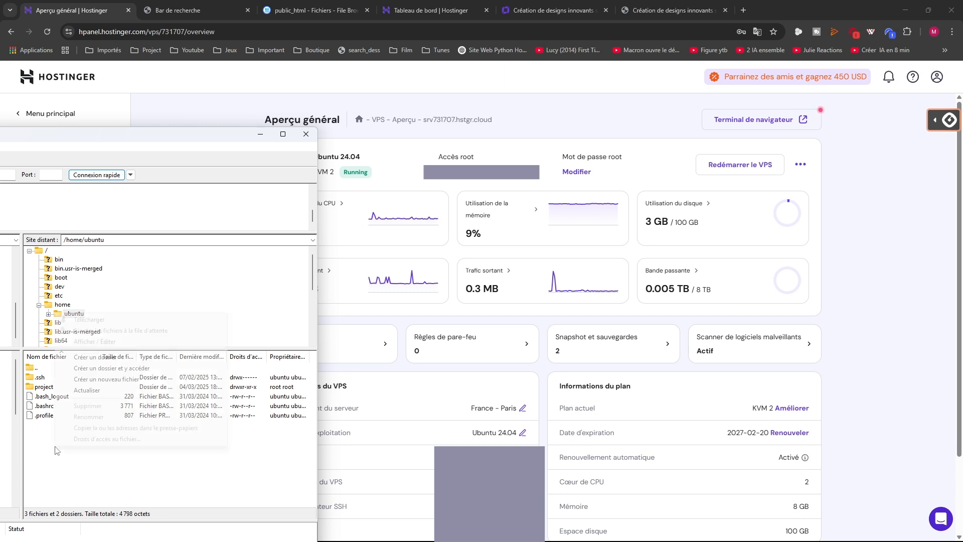
{"action": "right_click", "coordinate": [55, 445]}
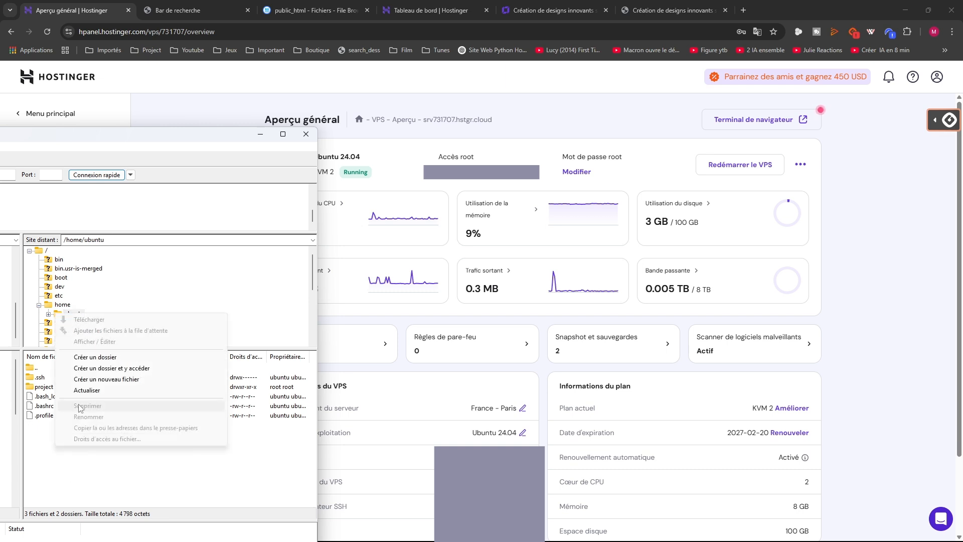
{"action": "left_click", "coordinate": [30, 456]}
{"action": "double_click", "coordinate": [49, 389]}
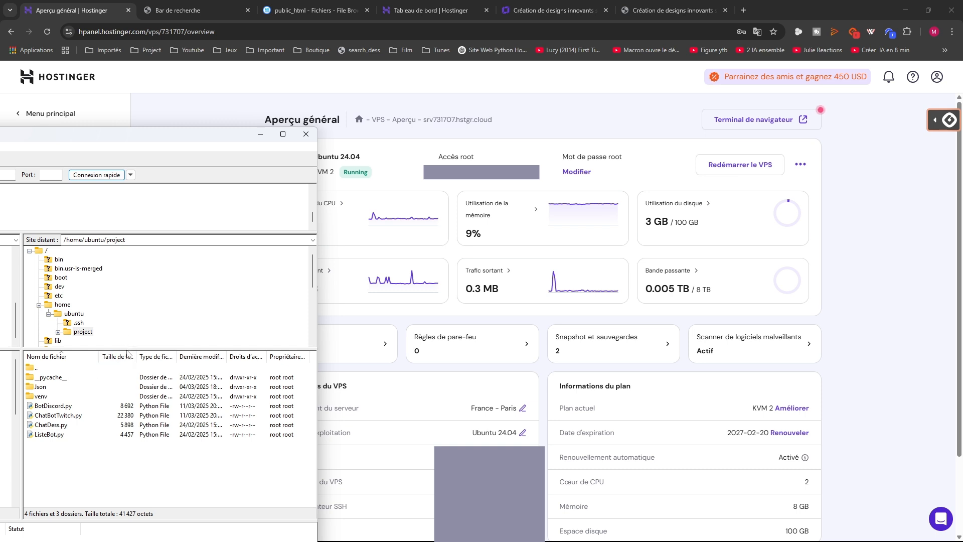
{"action": "left_click", "coordinate": [138, 243]}
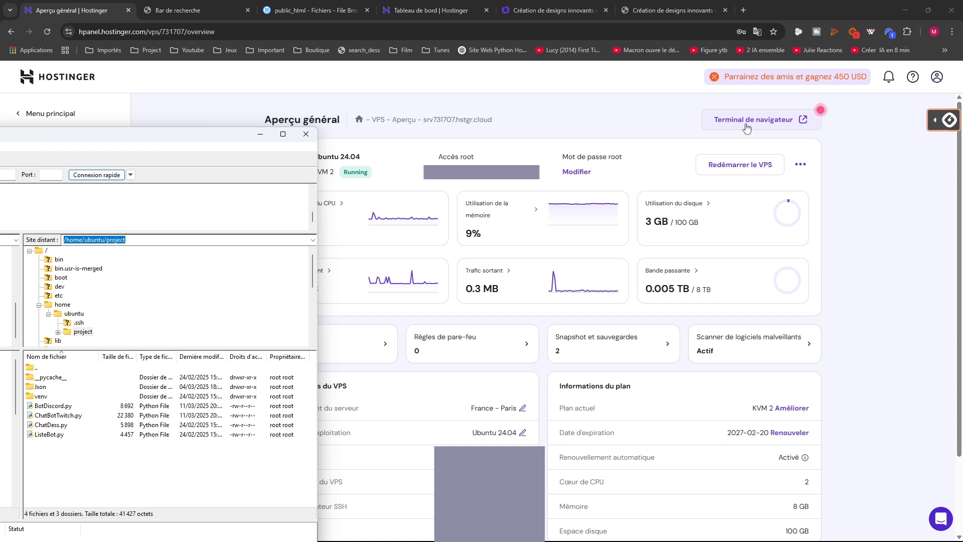
{"action": "left_click", "coordinate": [306, 134]}
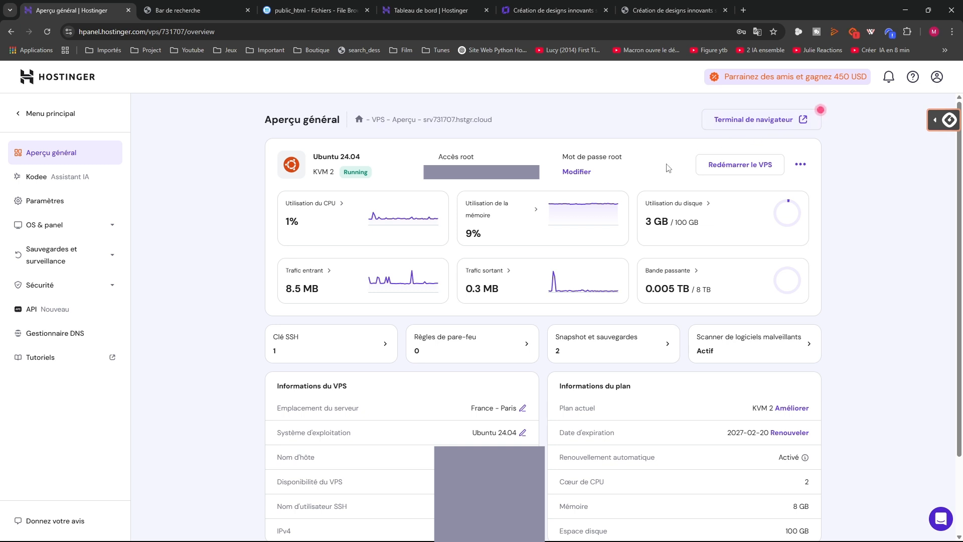
Open Command Prompt via 'cmd' search and begin a cd command
{"action": "left_click", "coordinate": [339, 520]}
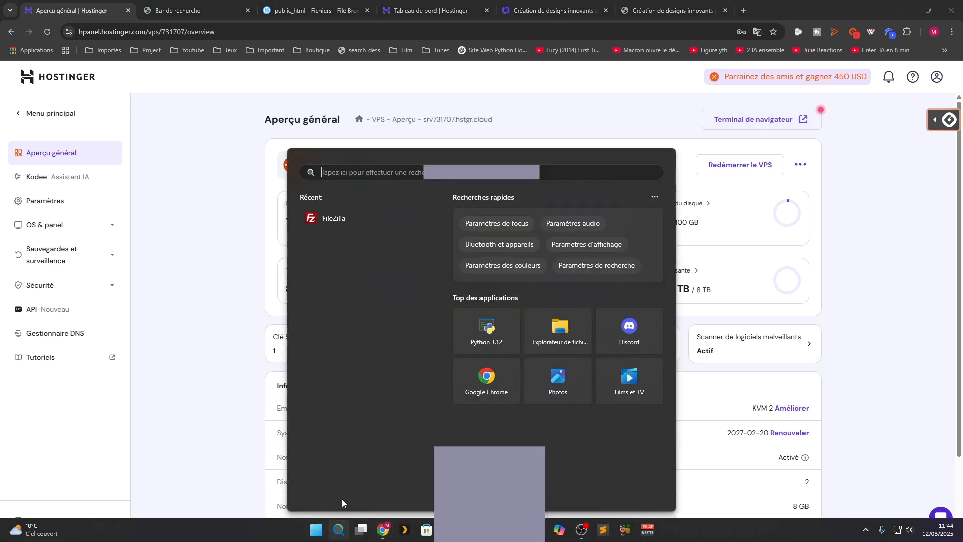
{"action": "type", "text": "cmd"}
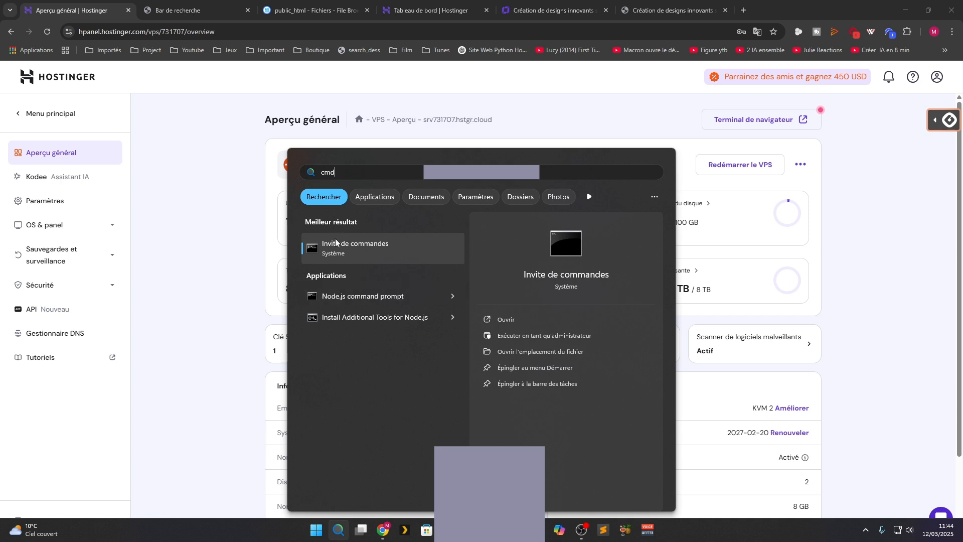
{"action": "left_click", "coordinate": [329, 243]}
{"action": "type", "text": "cd"}
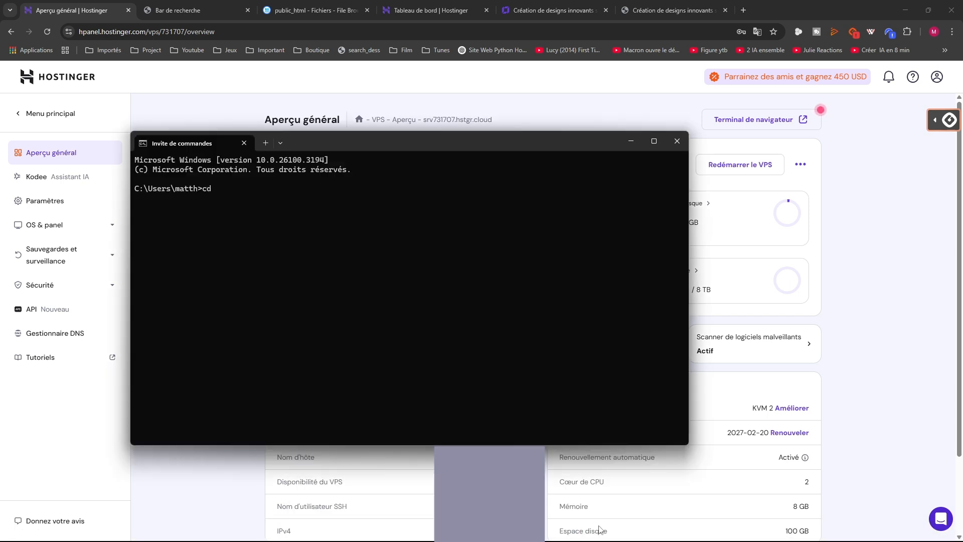
Copy the Bars de recherche folder's full path from Explorer's address bar
{"action": "left_click", "coordinate": [459, 530]}
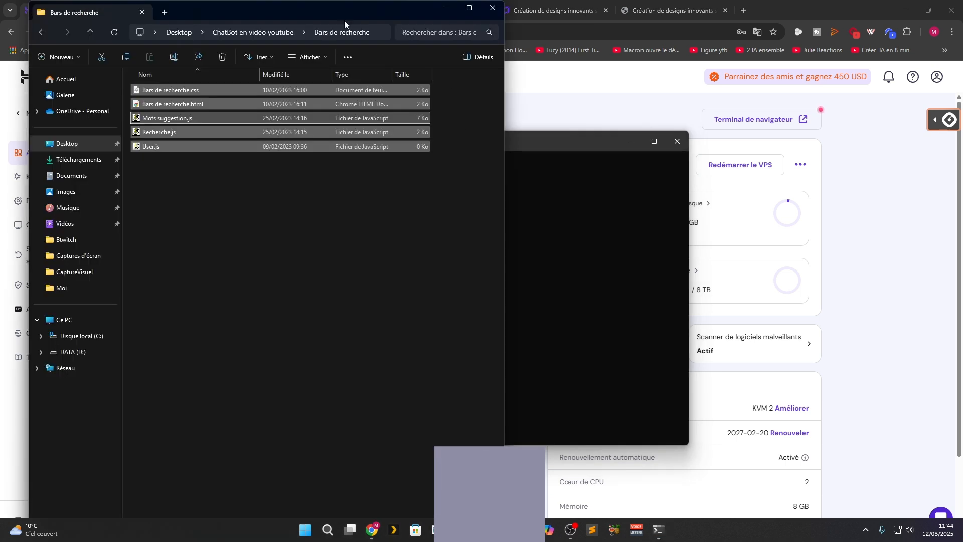
{"action": "left_click", "coordinate": [182, 257]}
{"action": "left_click", "coordinate": [372, 34]}
{"action": "left_click", "coordinate": [288, 263]}
{"action": "left_click", "coordinate": [304, 32]}
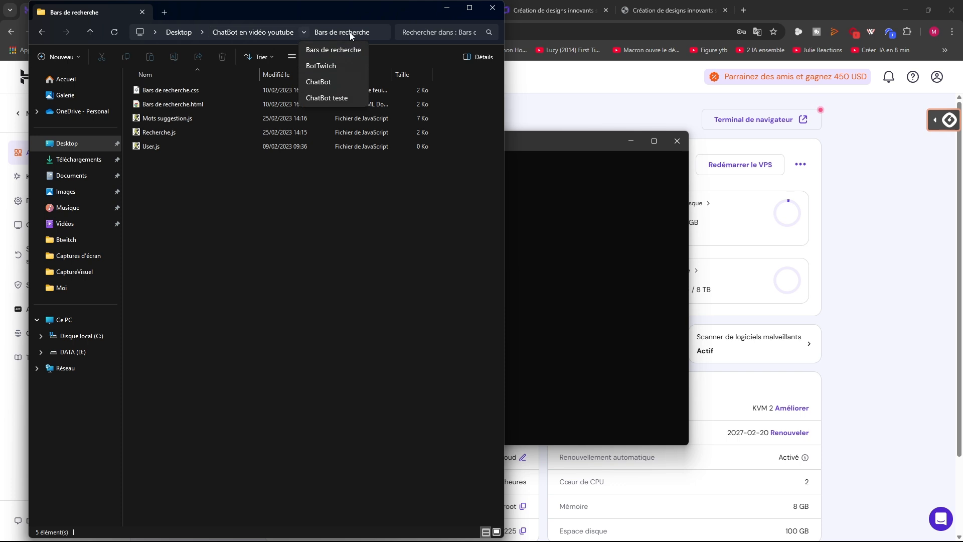
{"action": "left_click", "coordinate": [377, 32]}
{"action": "left_click", "coordinate": [372, 32]}
{"action": "key", "text": "ctrl+c"}
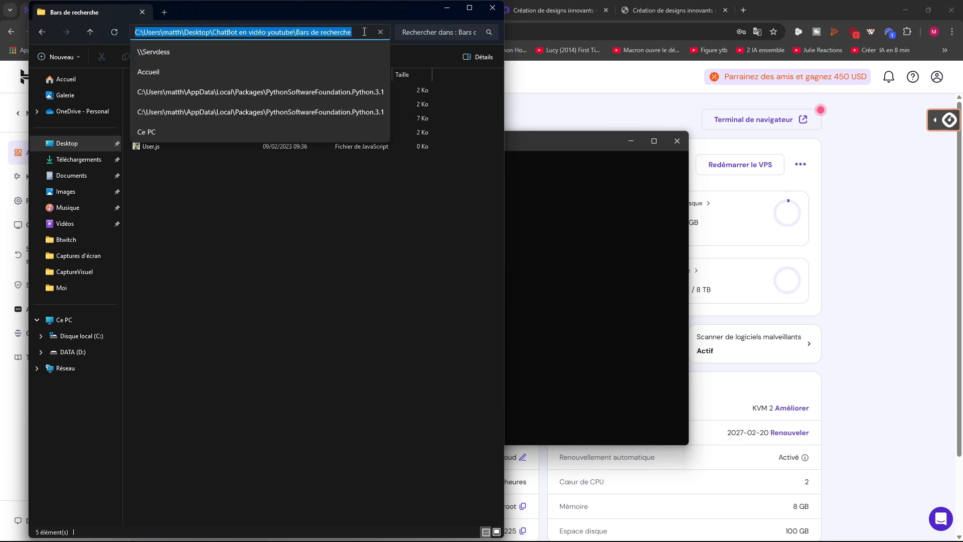
Paste the path after cd, run it, then close the prompt
{"action": "left_click", "coordinate": [544, 232]}
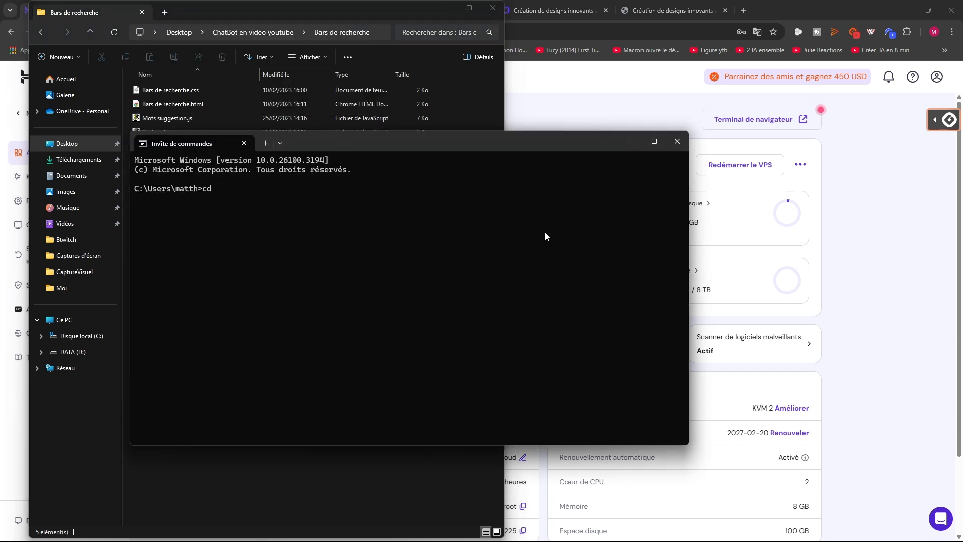
{"action": "key", "text": "ctrl+v"}
{"action": "key", "text": "Return"}
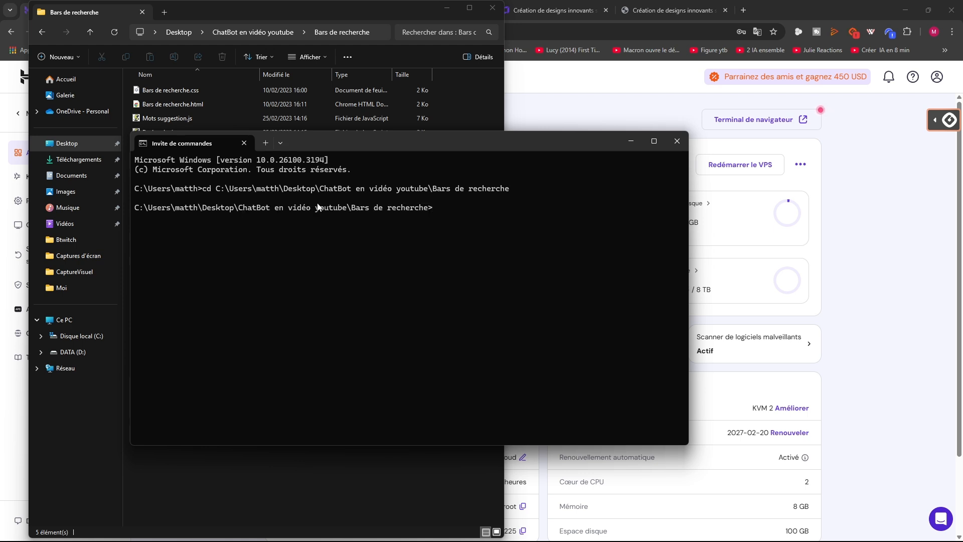
{"action": "key", "text": "Return"}
{"action": "key", "text": "Return"}
{"action": "key", "text": "Return"}
{"action": "key", "text": "Return"}
{"action": "key", "text": "Return"}
{"action": "key", "text": "Return"}
{"action": "key", "text": "Return"}
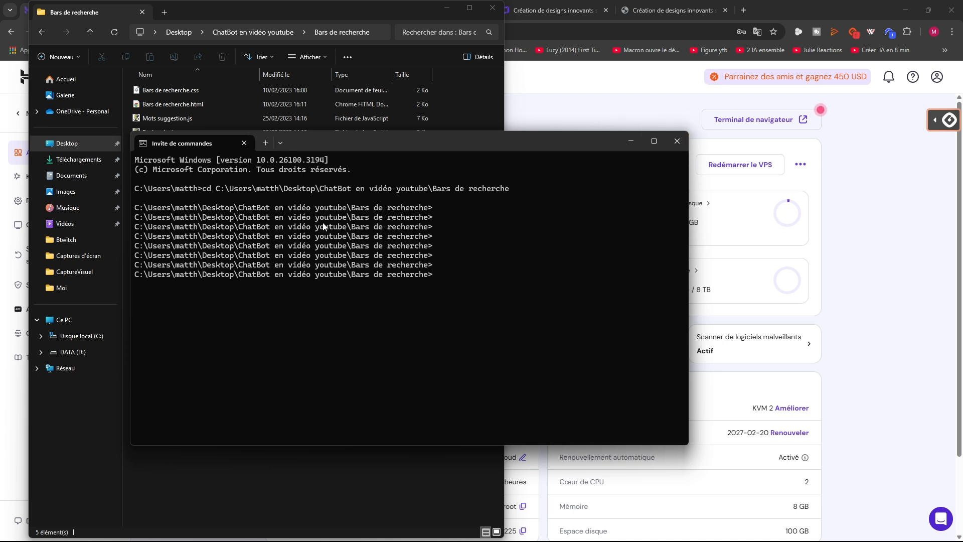
{"action": "left_click", "coordinate": [676, 141]}
Open a fresh Command Prompt, type a python command for jhgjh.py, then close it
{"action": "mouse_move", "coordinate": [383, 529]}
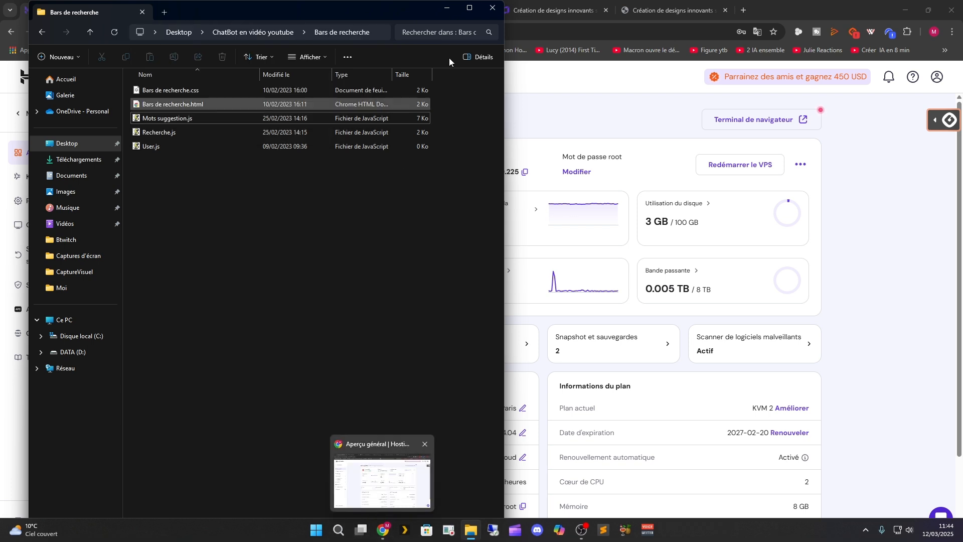
{"action": "left_click", "coordinate": [338, 529]}
{"action": "left_click", "coordinate": [333, 221]}
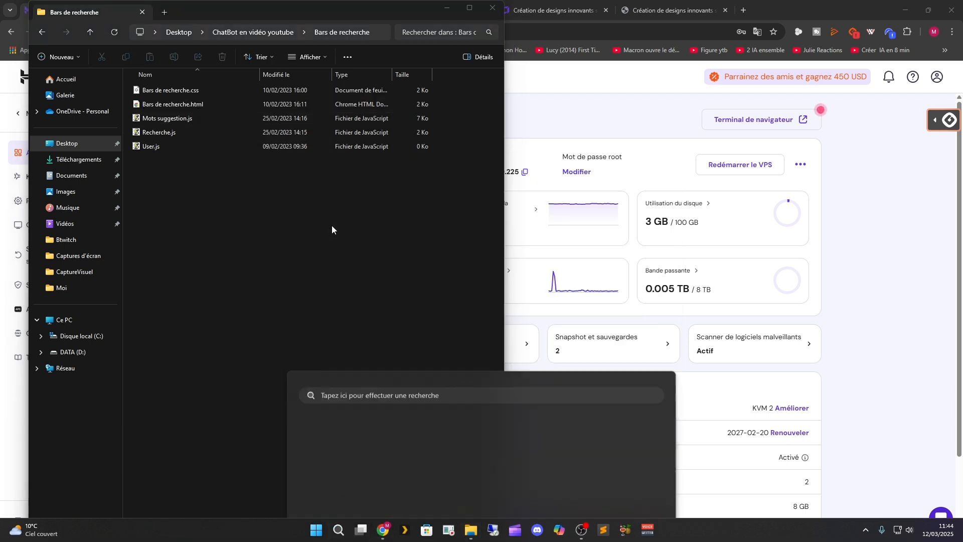
{"action": "key", "text": "Return"}
{"action": "key", "text": "Return"}
{"action": "key", "text": "Return"}
{"action": "key", "text": "Return"}
{"action": "key", "text": "Return"}
{"action": "key", "text": "Return"}
{"action": "key", "text": "Return"}
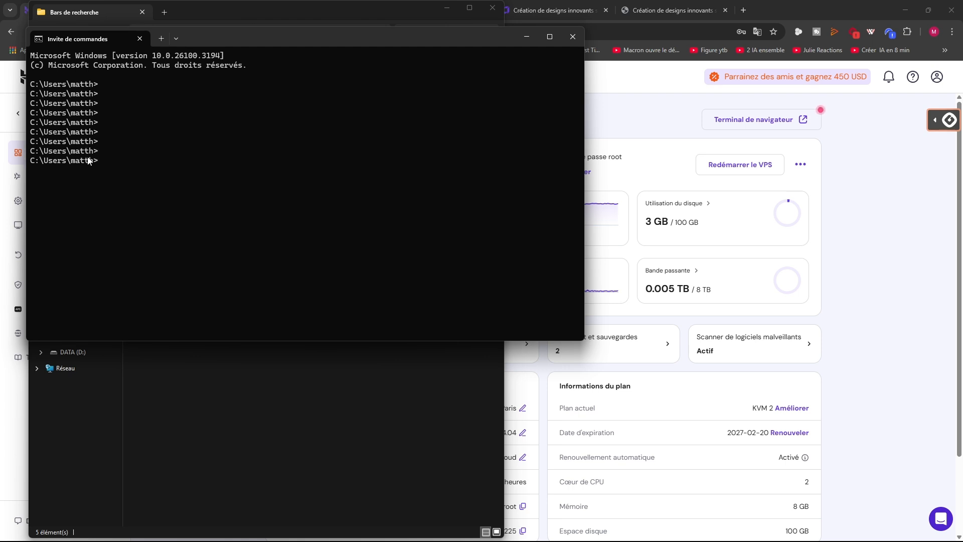
{"action": "key", "text": "Return"}
{"action": "key", "text": "Return"}
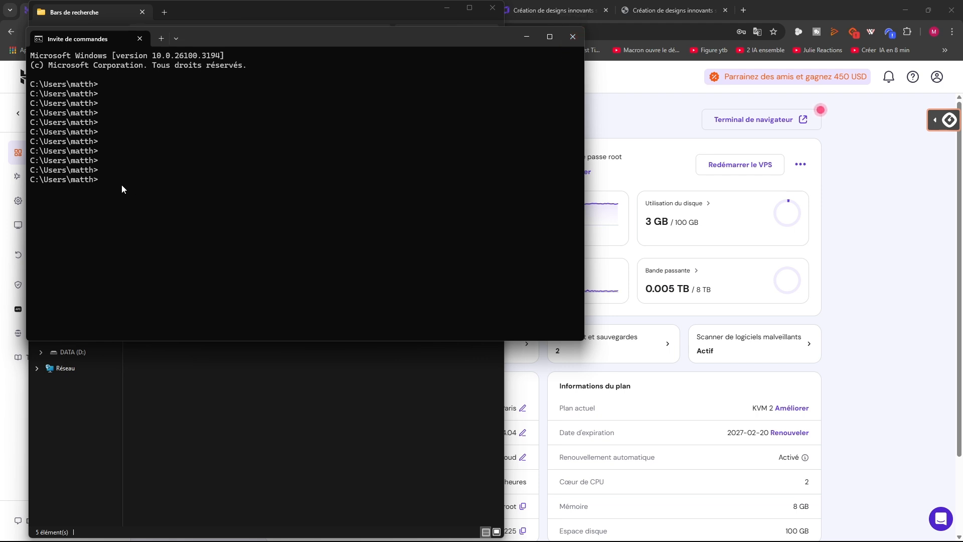
{"action": "type", "text": "python"}
{"action": "key", "text": "BackSpace"}
{"action": "key", "text": "BackSpace"}
{"action": "key", "text": "BackSpace"}
{"action": "key", "text": "BackSpace"}
{"action": "type", "text": "thon jhgjh.py"}
{"action": "left_click", "coordinate": [575, 37]}
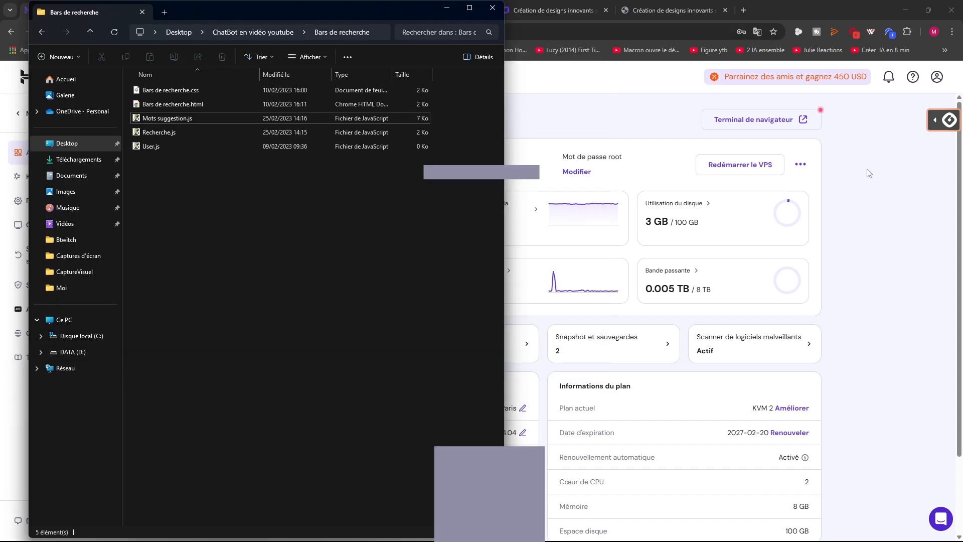
Bring the Chrome window with the Hostinger VPS overview in front of Explorer
{"action": "left_click", "coordinate": [866, 172]}
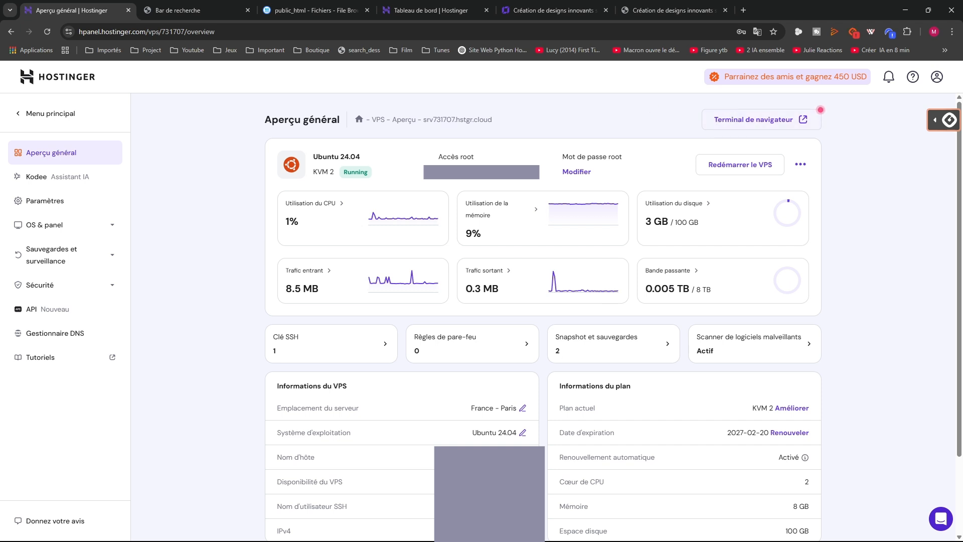
Launch and close Command Prompt from recent apps, then open the 'Parrainez des amis' referral page
{"action": "left_click", "coordinate": [339, 530]}
{"action": "left_click", "coordinate": [336, 222]}
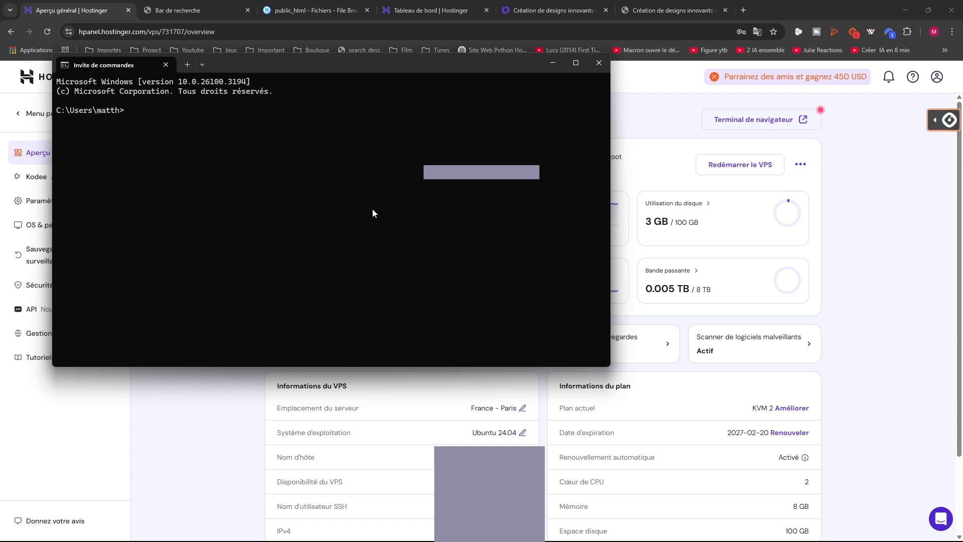
{"action": "left_click", "coordinate": [590, 68]}
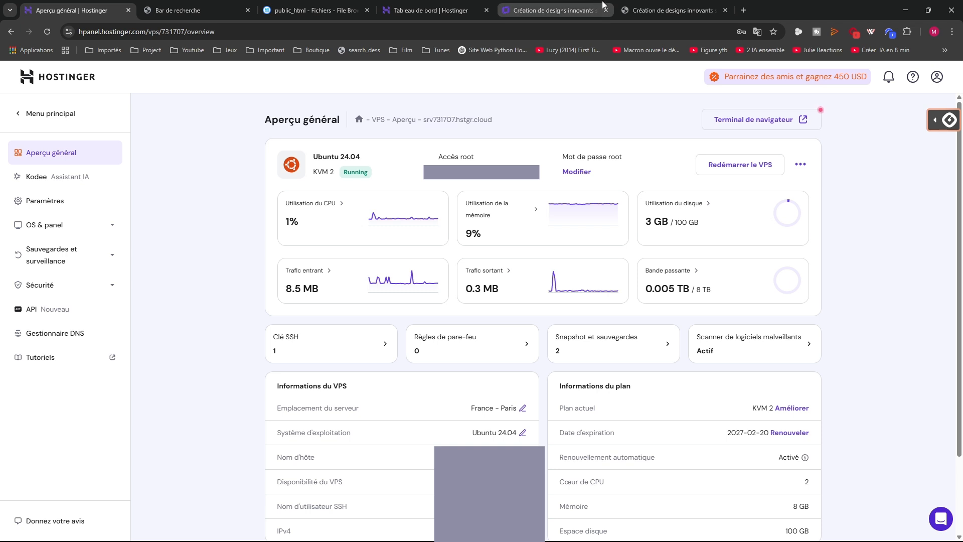
{"action": "left_click", "coordinate": [736, 86]}
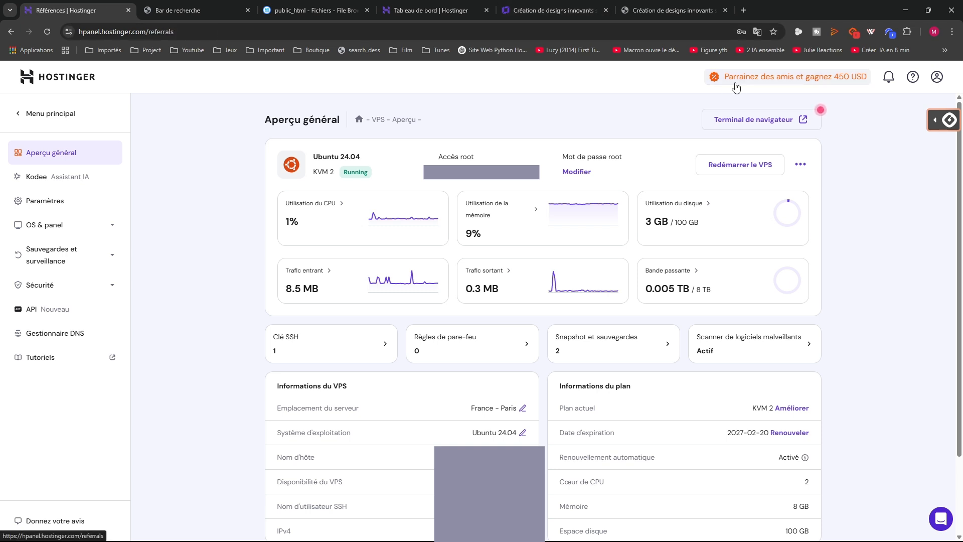
{"action": "scroll", "coordinate": [353, 300], "scroll_direction": "down", "scroll_amount": 2}
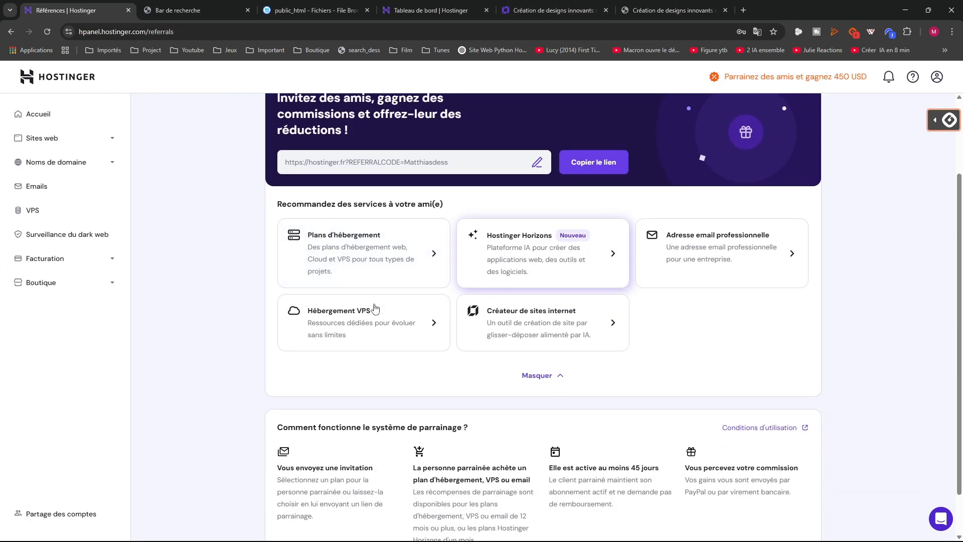